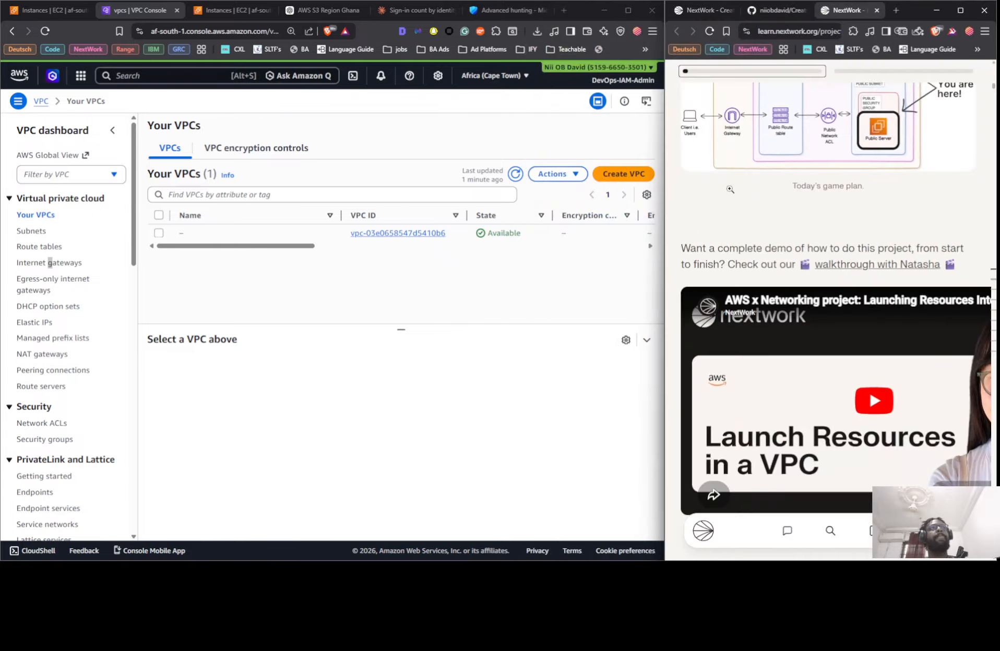
Uncheck the six ticked tasks in the project guide's checklist, from Create a VPC through Create a network ACLs.
scroll(799, 261, down, 10)
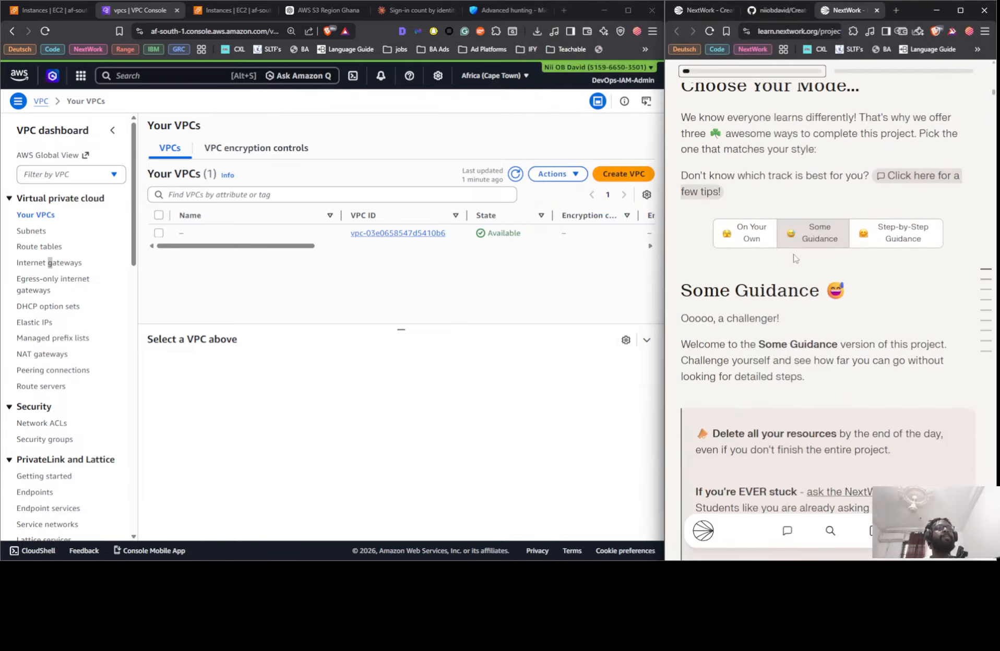
scroll(793, 258, down, 2)
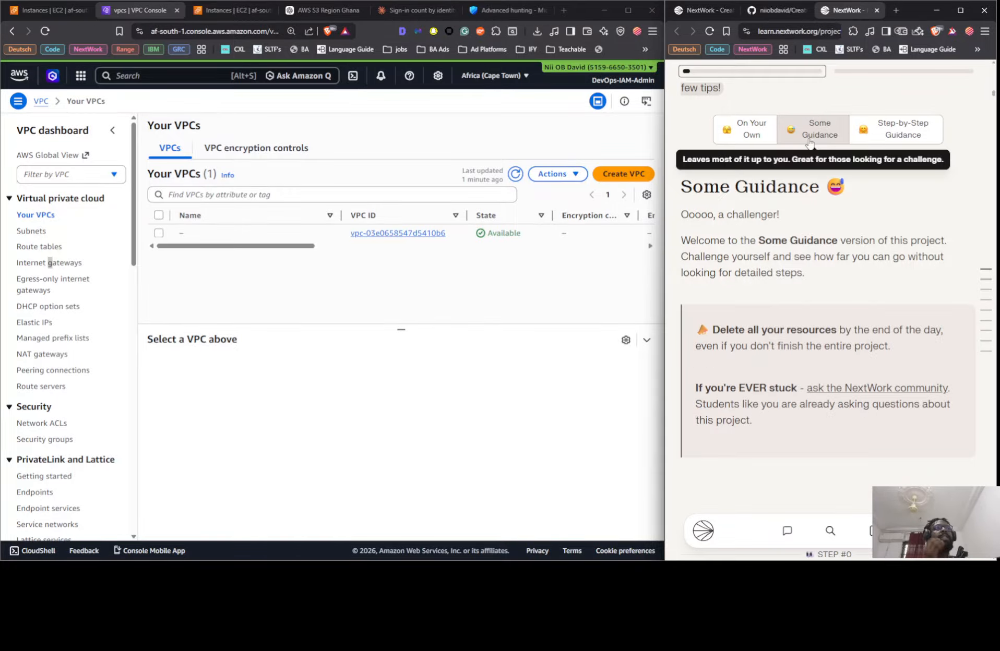
scroll(801, 209, down, 10)
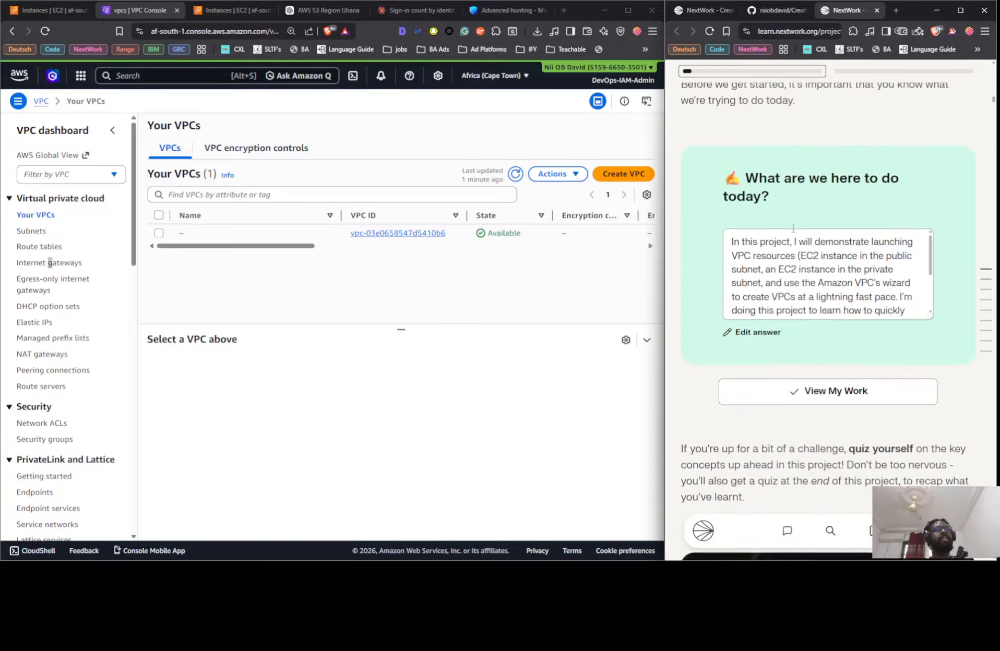
scroll(793, 228, down, 10)
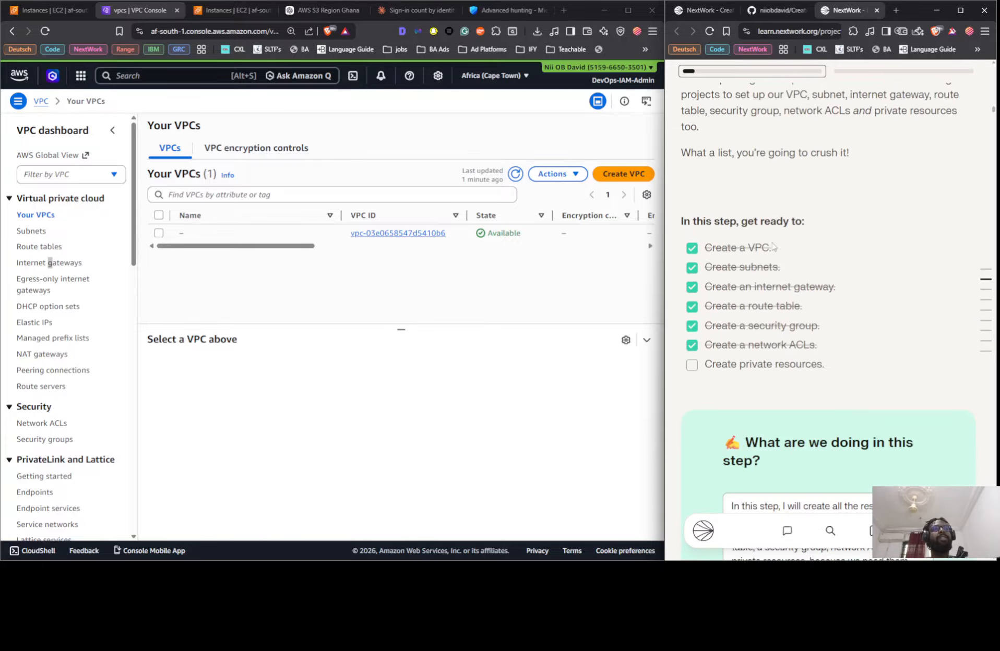
click(692, 248)
click(691, 268)
click(692, 287)
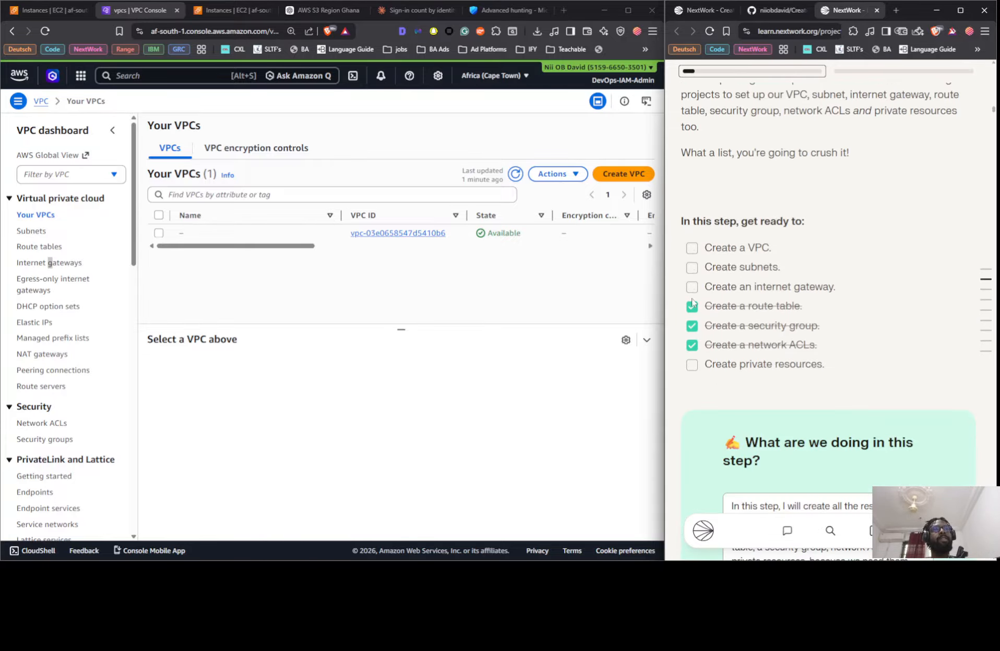
click(691, 307)
click(692, 326)
click(691, 345)
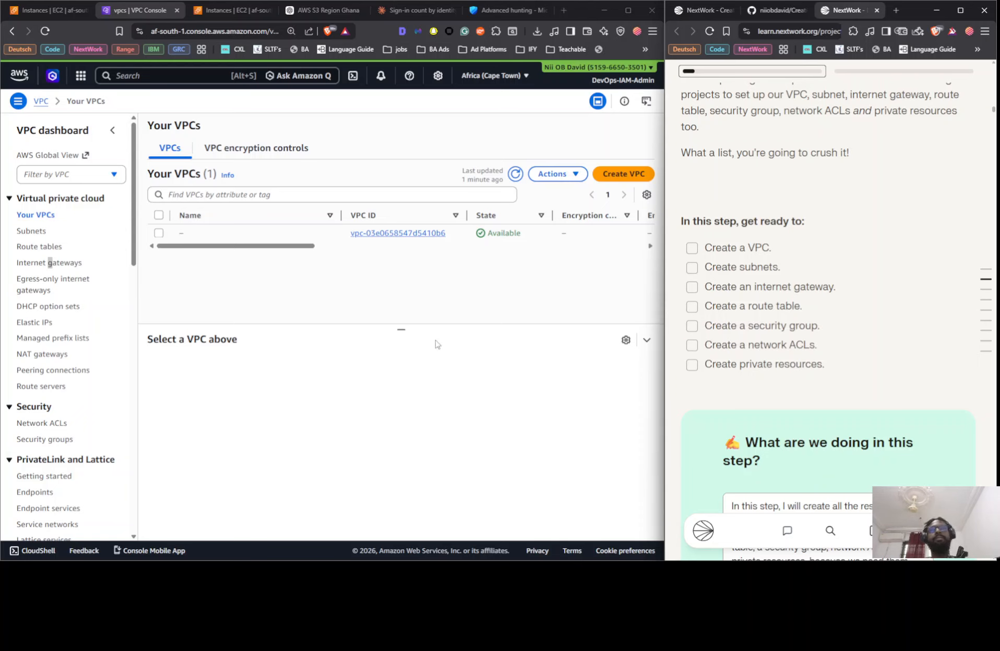
Create a VPC named NextWork VPC with IPv4 CIDR 10.0.0.0/16, and check off Create a VPC in the project checklist.
click(592, 176)
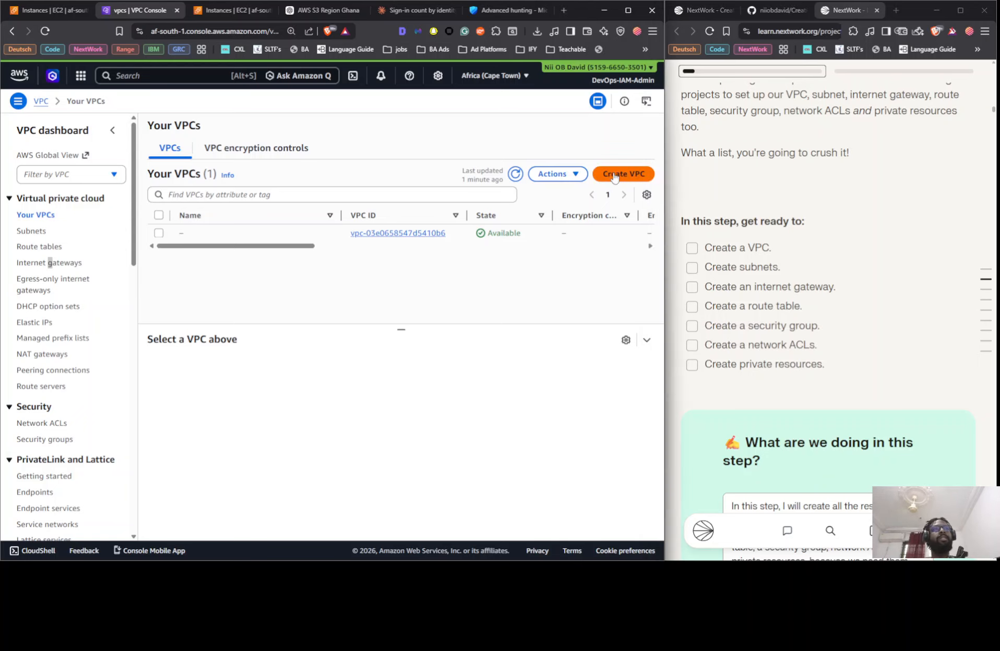
click(692, 249)
click(72, 270)
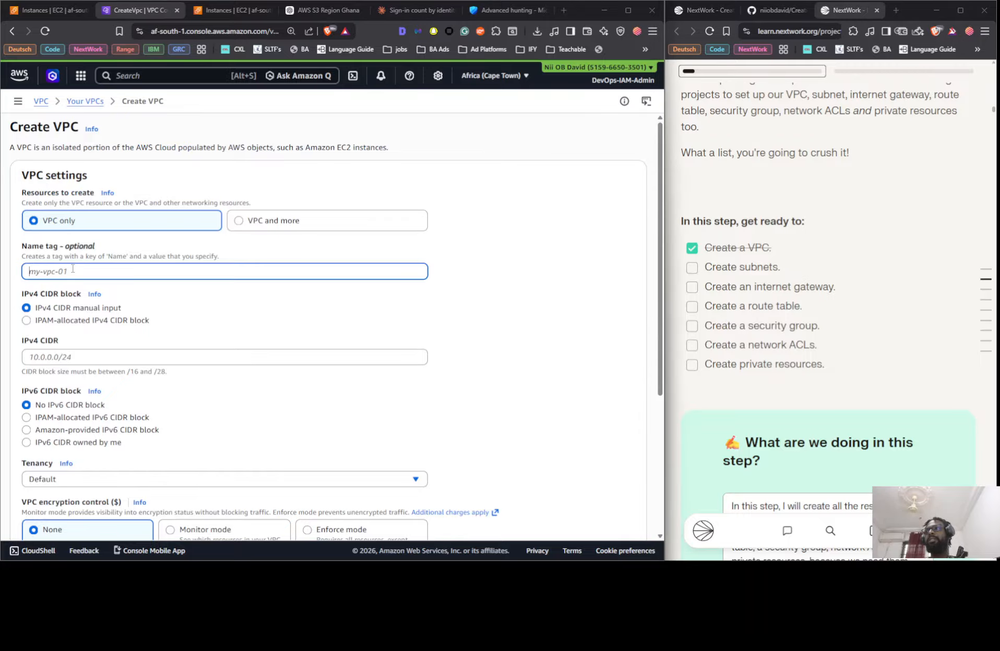
text(NextWork VPC)
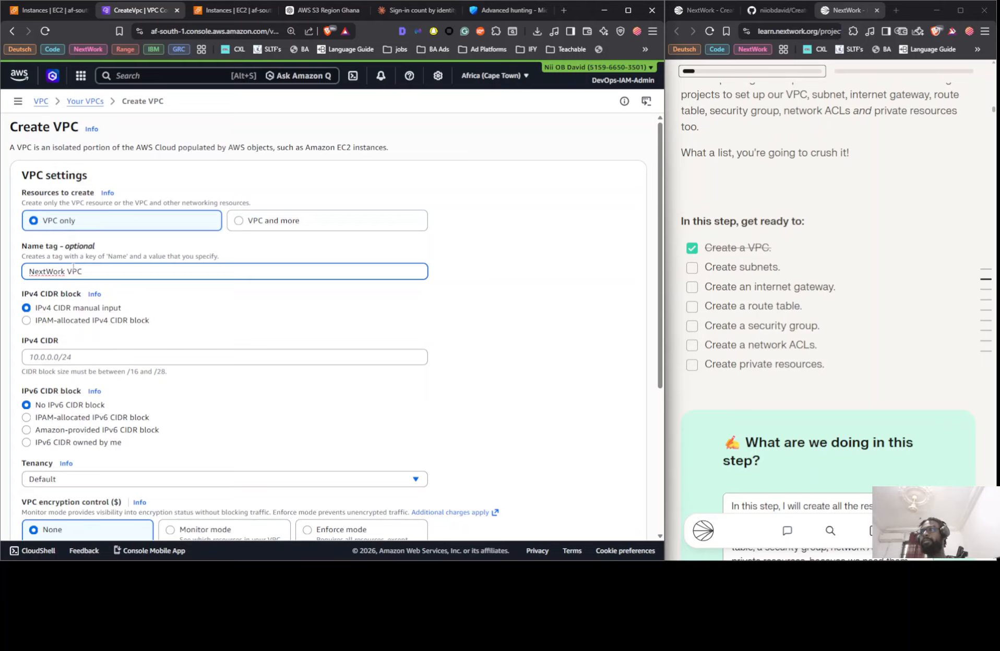
click(63, 359)
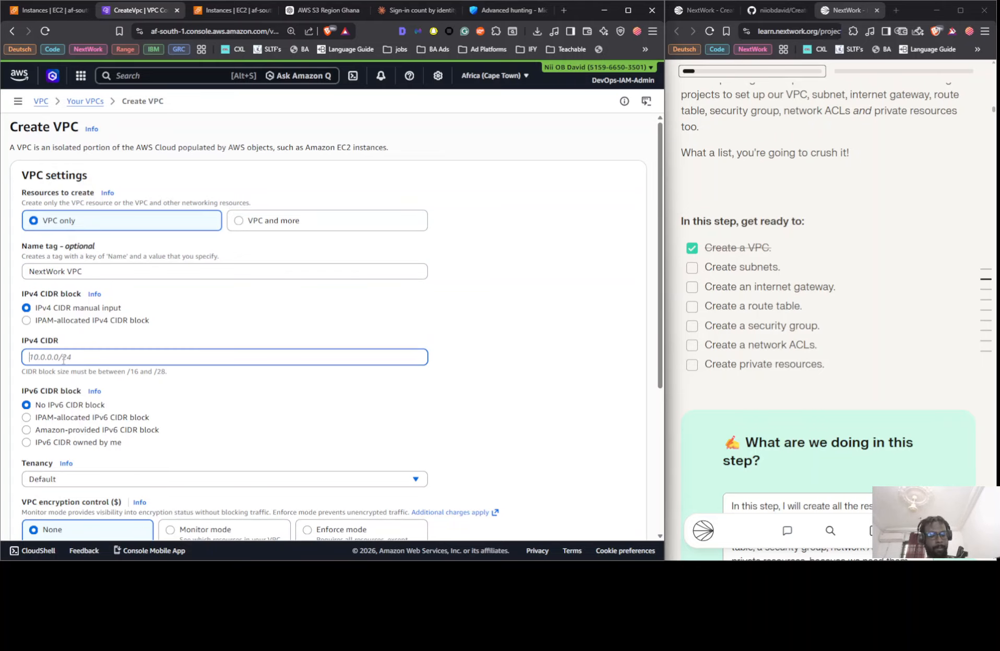
text(10.0.0.0/16)
click(572, 339)
scroll(574, 365, down, 5)
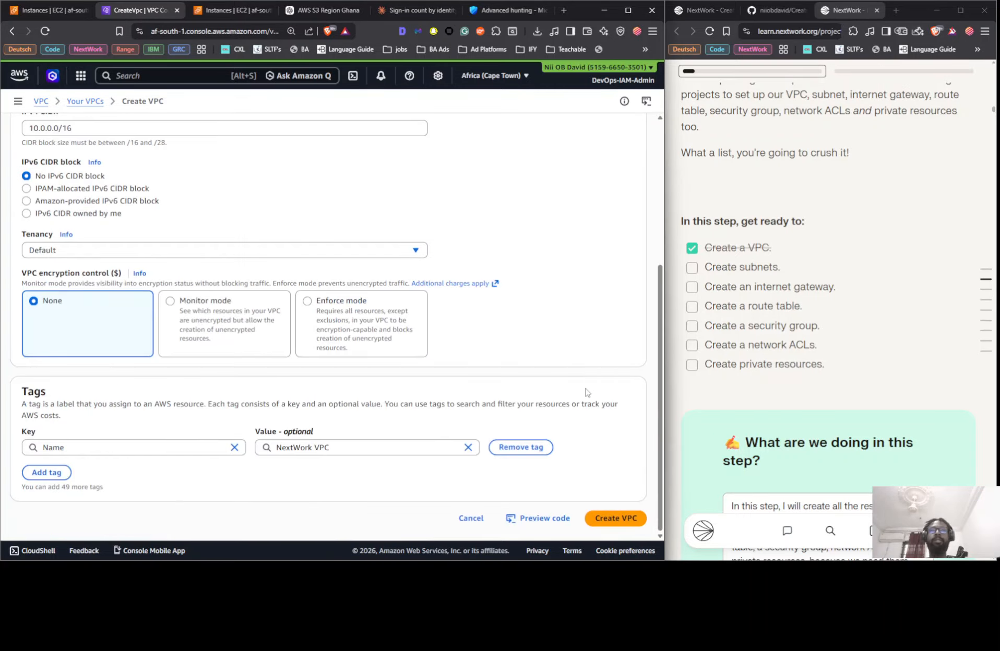
click(608, 519)
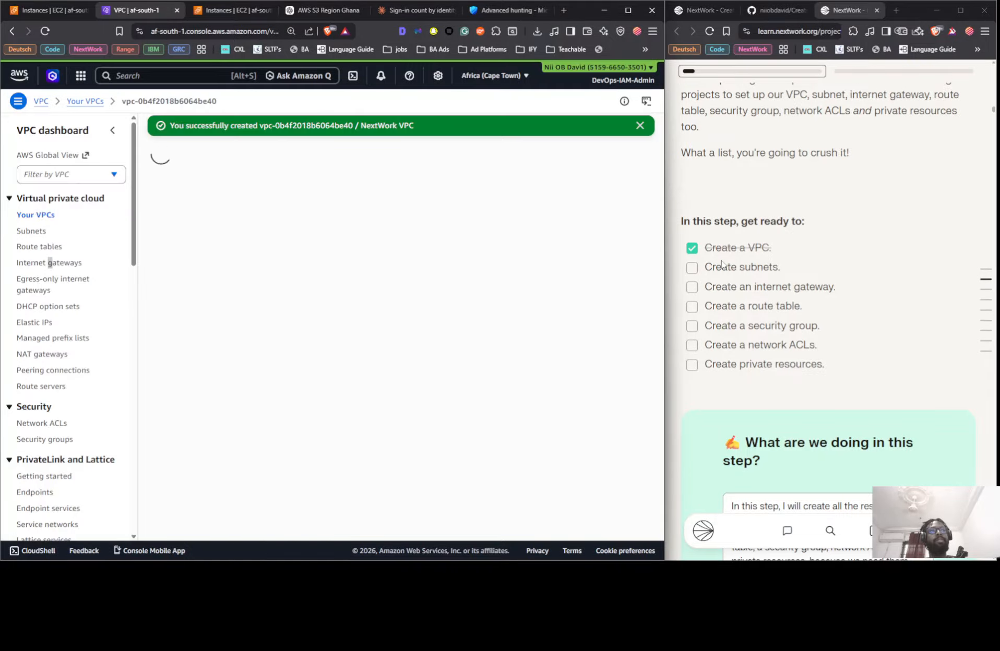
Start a new subnet in the NextWork VPC and name it Public 1.
click(31, 231)
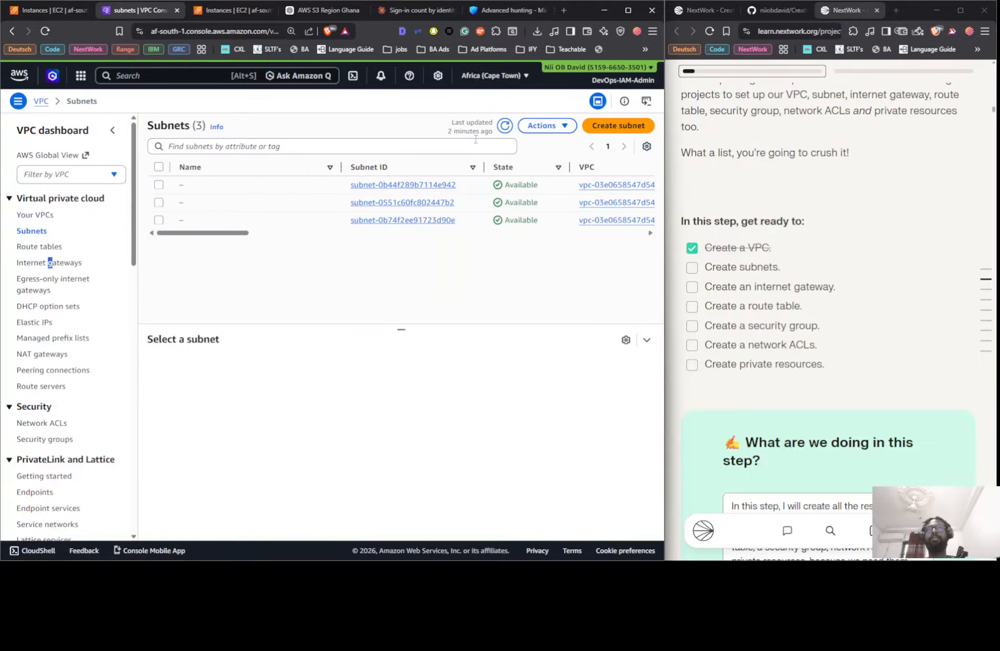
click(600, 126)
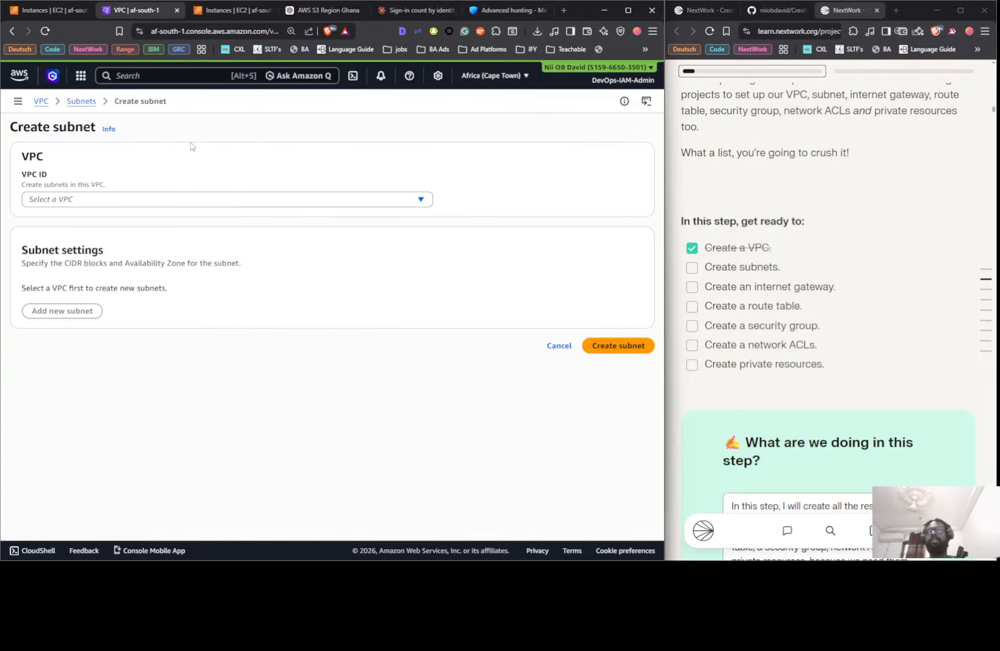
click(156, 200)
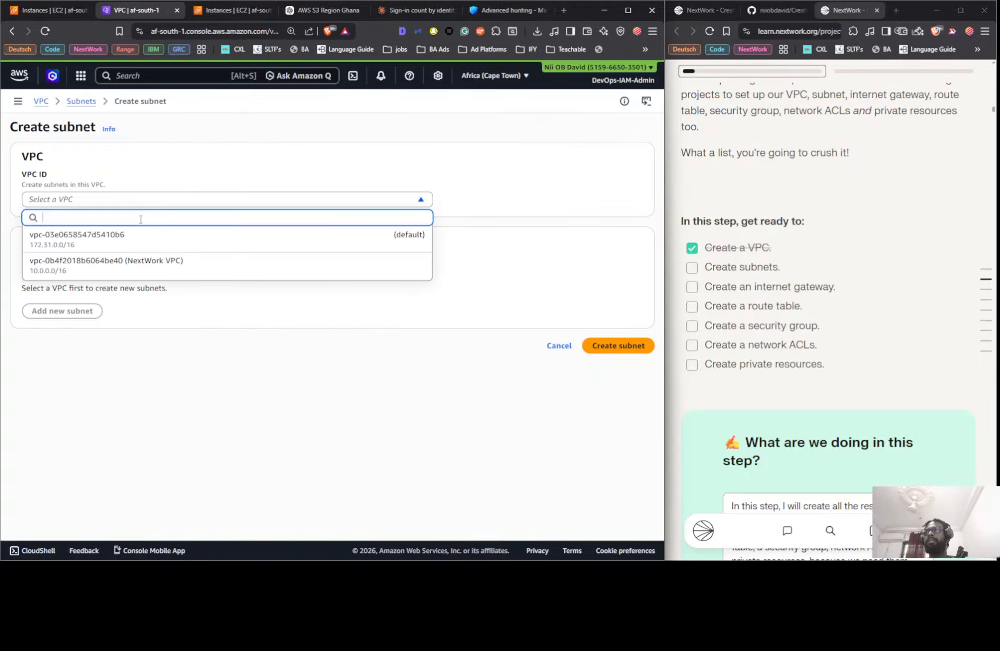
click(131, 264)
click(137, 421)
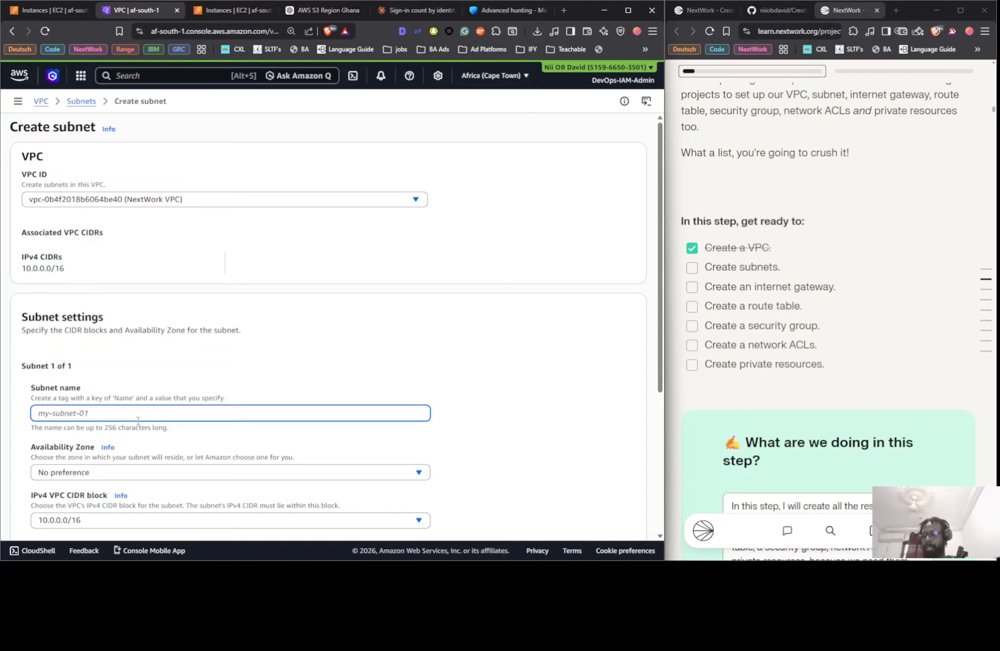
text(Public 1)
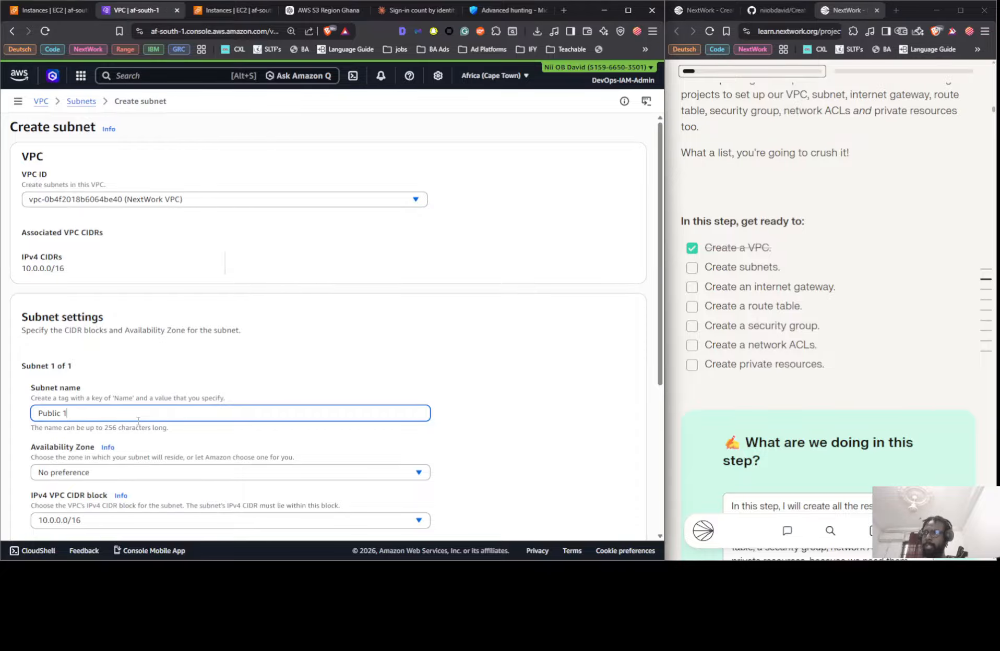
Assign the Public 1 subnet to zone af-south-1a with subnet CIDR block 10.0.0.0/24, and create it.
scroll(190, 344, down, 5)
click(192, 236)
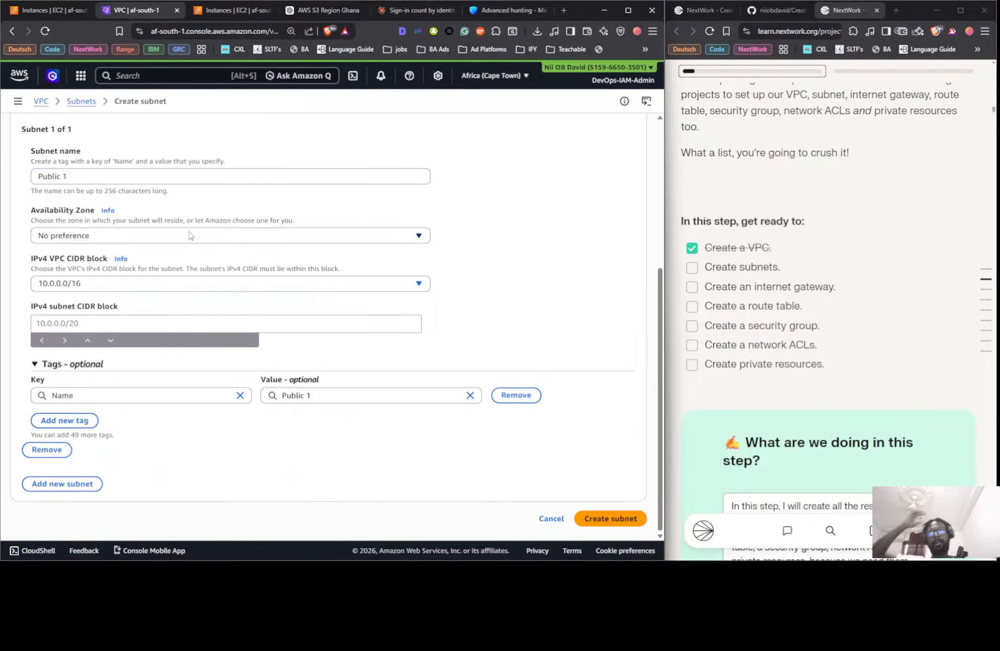
click(187, 292)
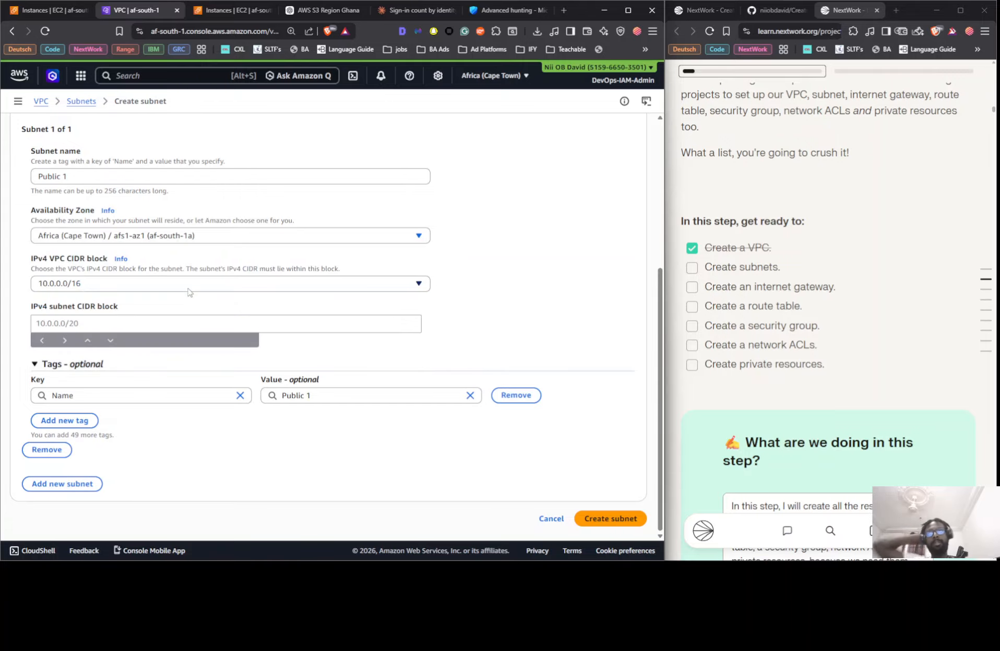
click(208, 324)
text(10.0.0.0)
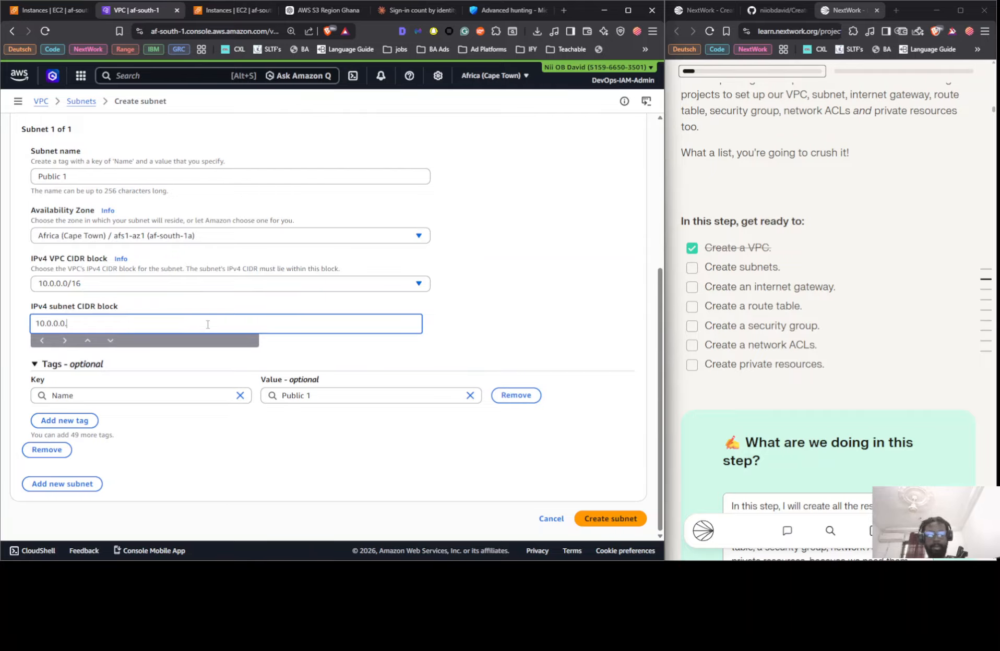
text(/)
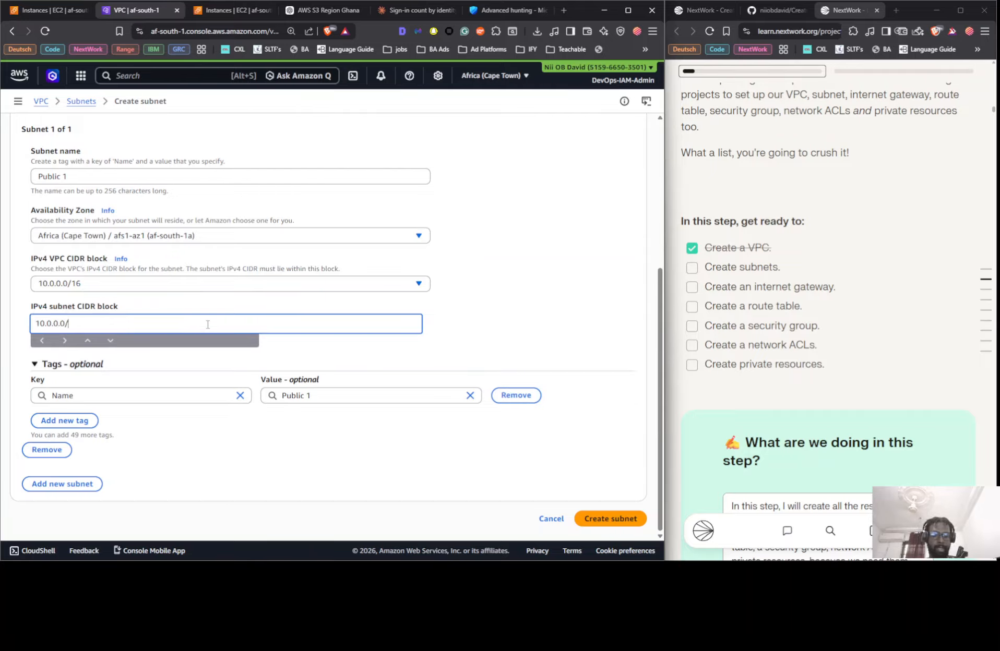
text(24)
click(507, 320)
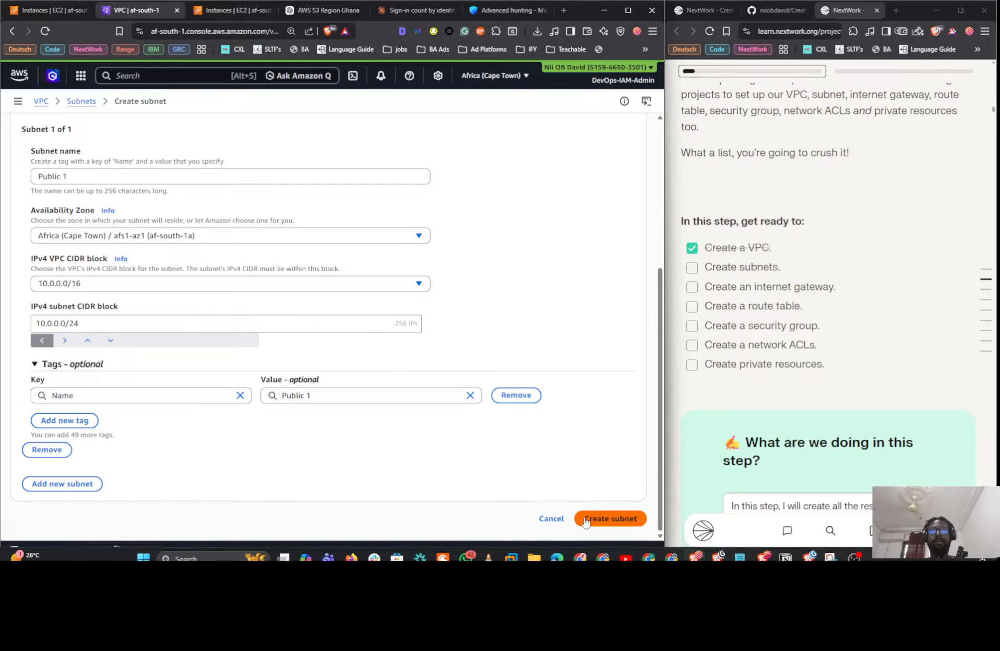
click(610, 518)
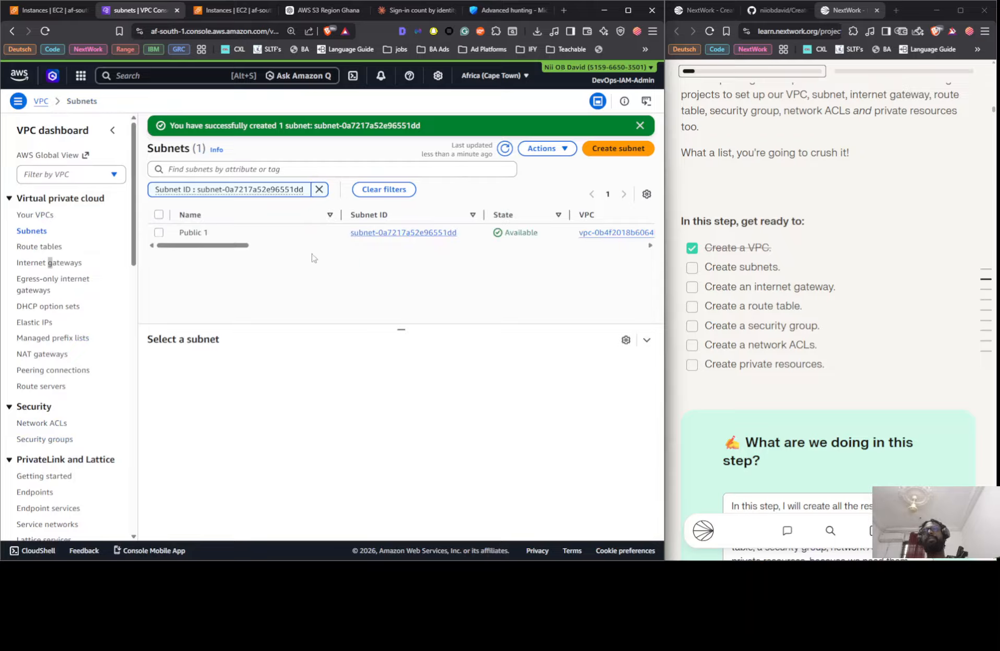
Clear the subnet list filter and enable auto-assign public IPv4 address for the Public 1 subnet.
click(319, 189)
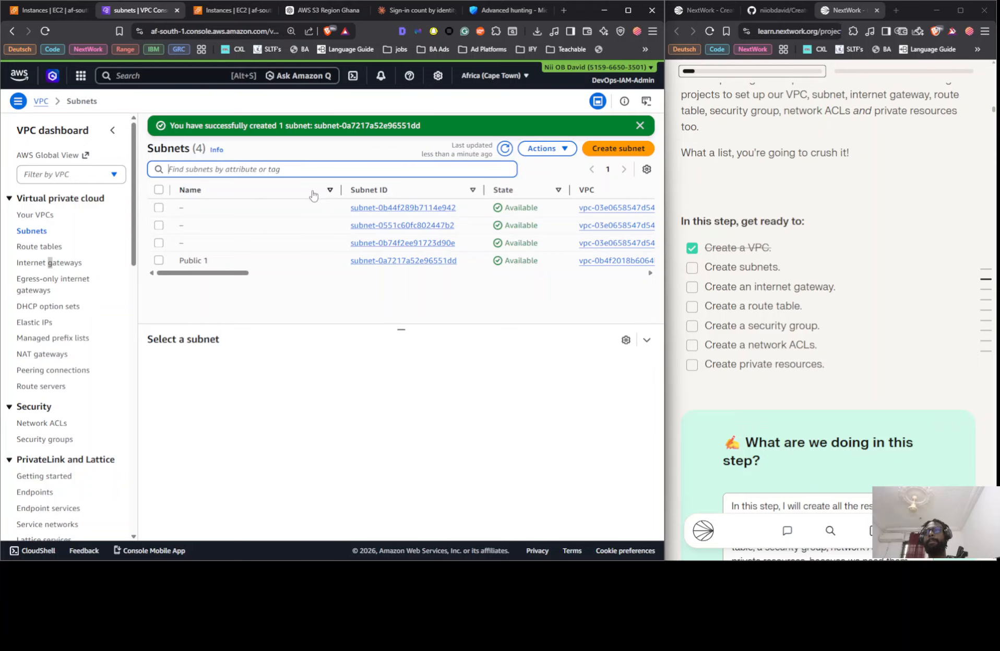
click(241, 264)
click(544, 148)
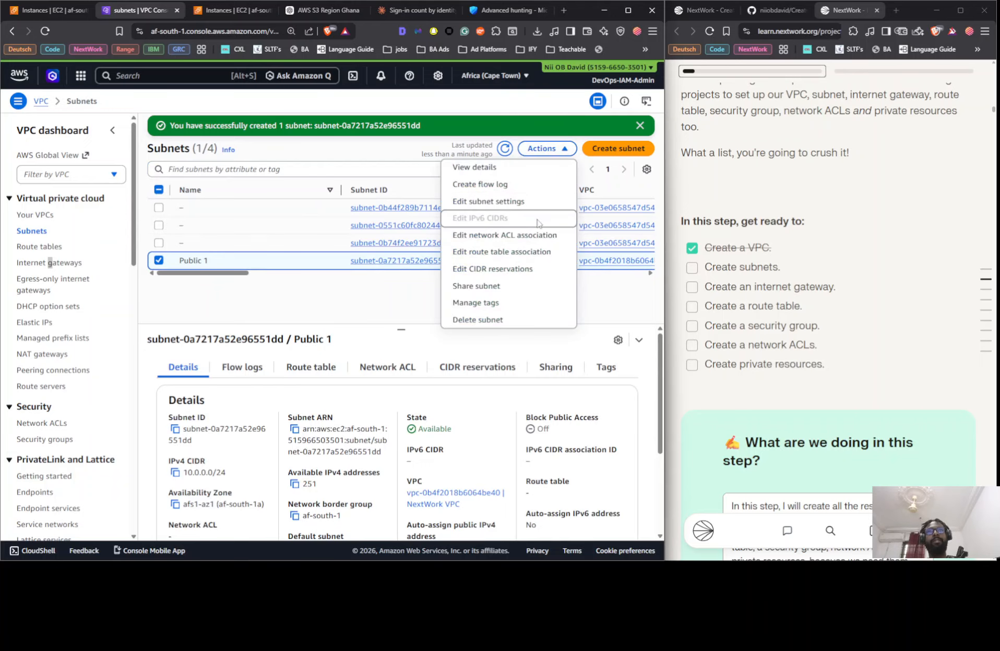
click(524, 203)
click(78, 264)
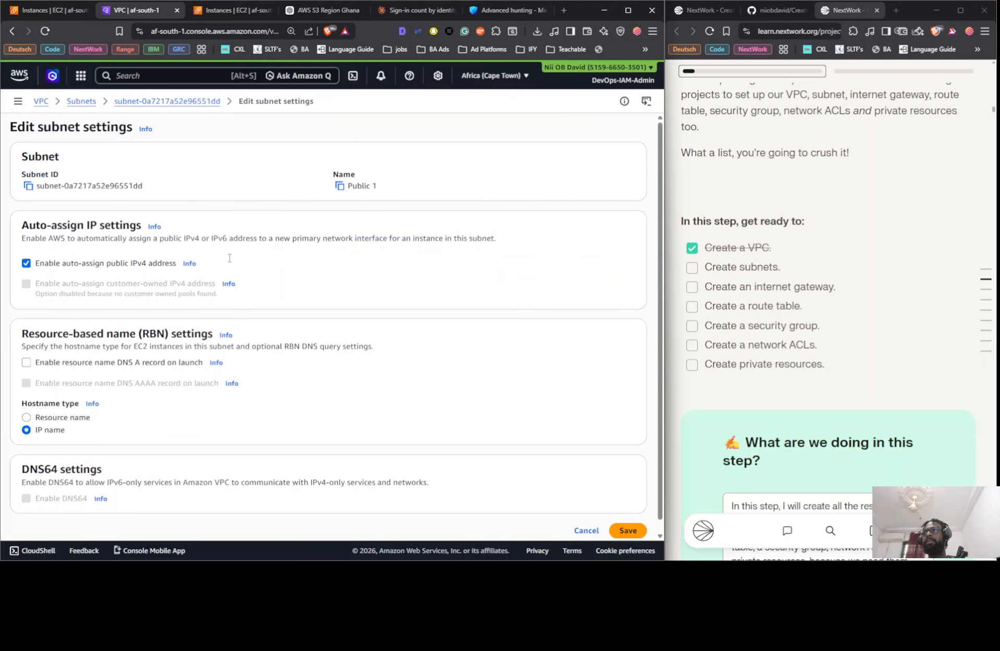
click(627, 530)
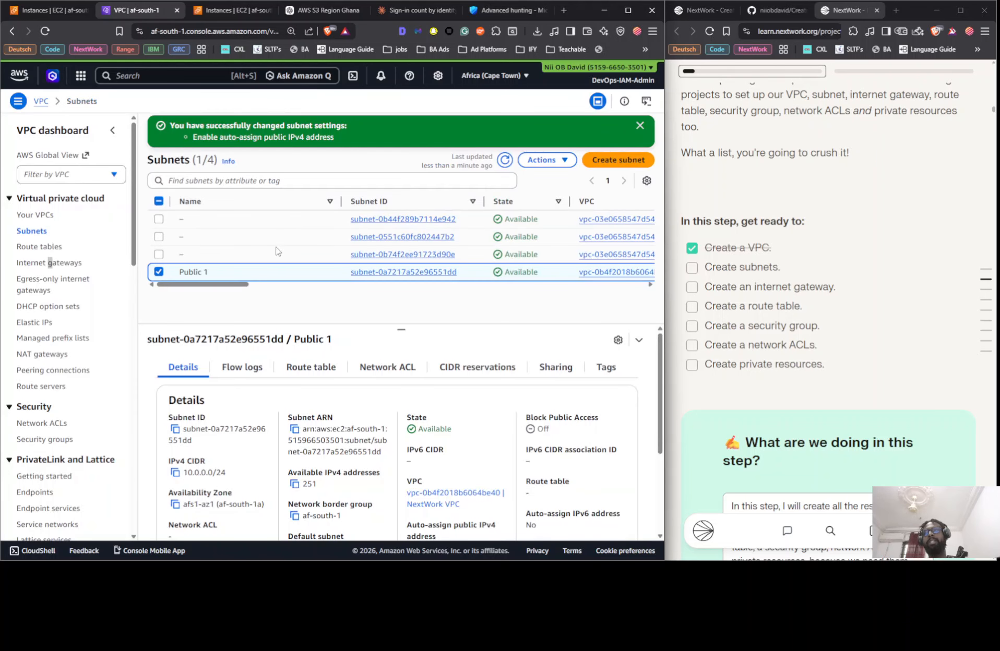
Examine the route table, flow logs and available actions of the Public 1 subnet.
click(313, 368)
click(255, 368)
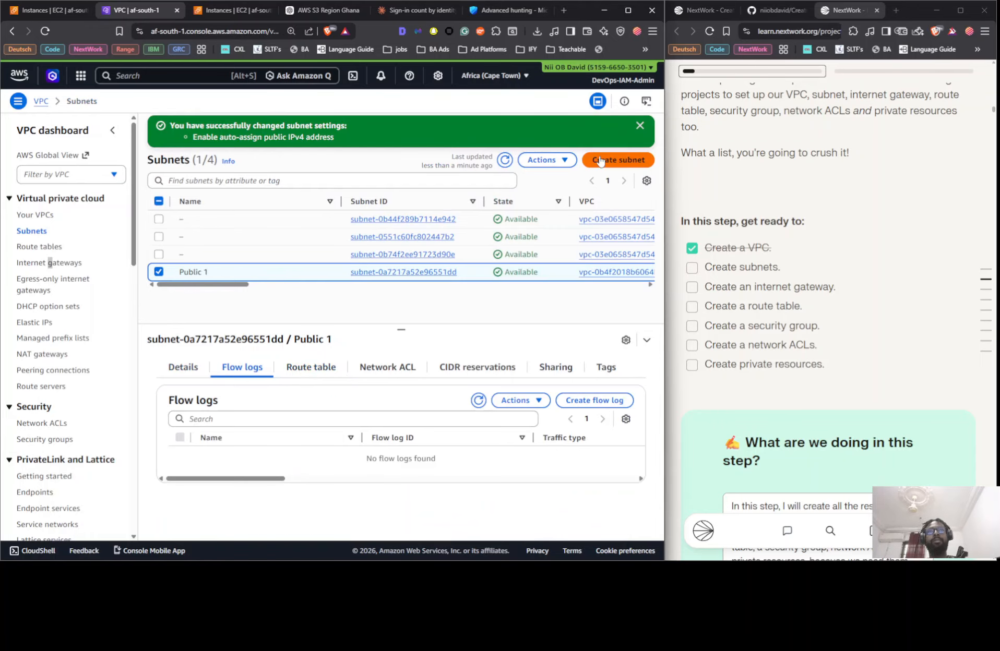
click(556, 162)
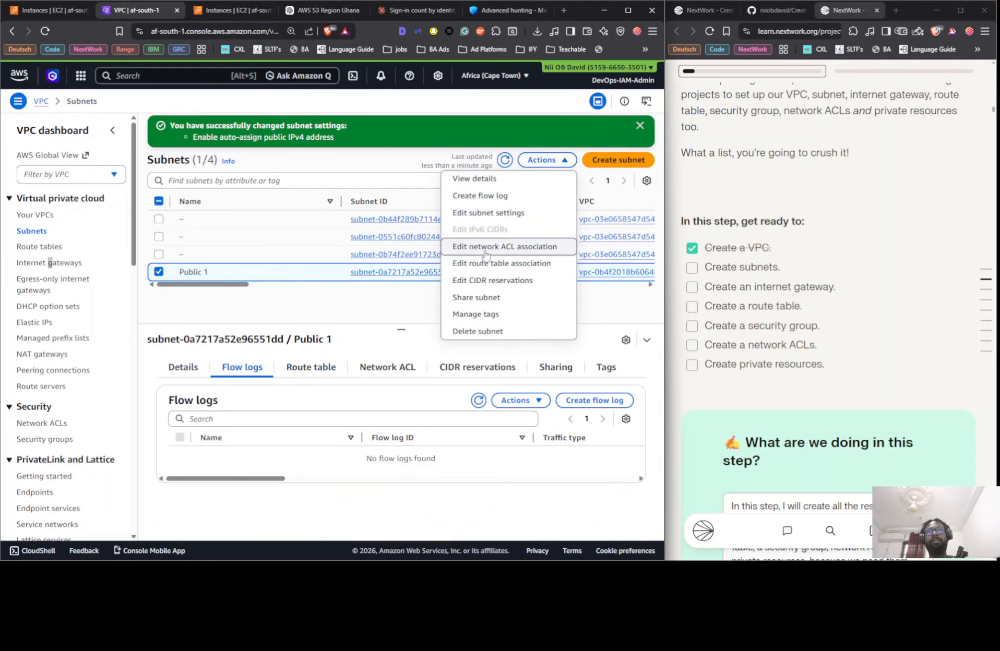
click(189, 304)
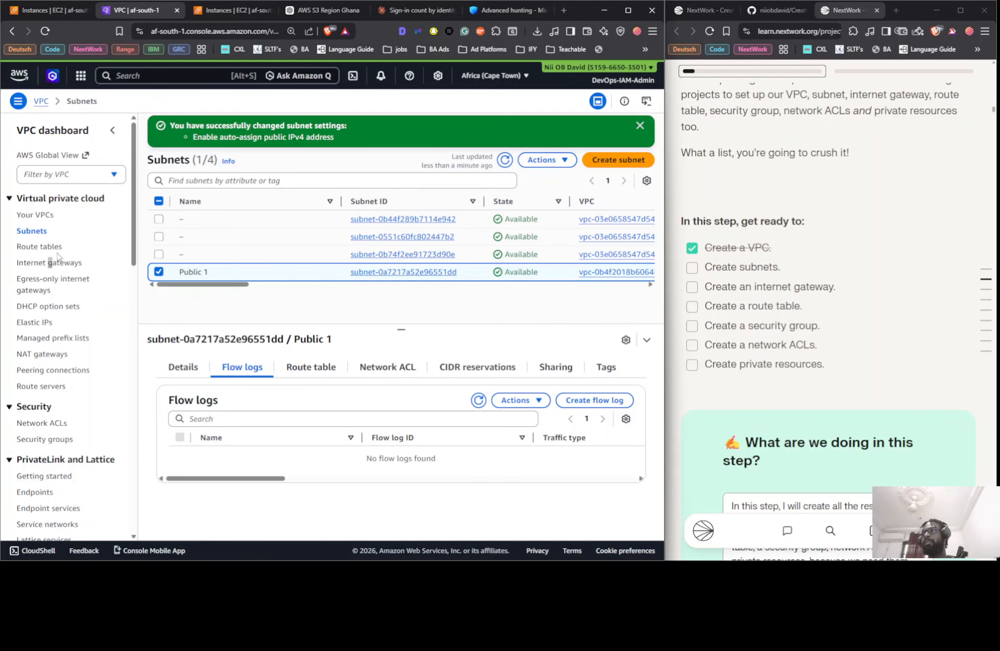
Mark the subnets and internet gateway items as done on the NextWork project checklist.
click(692, 267)
click(692, 287)
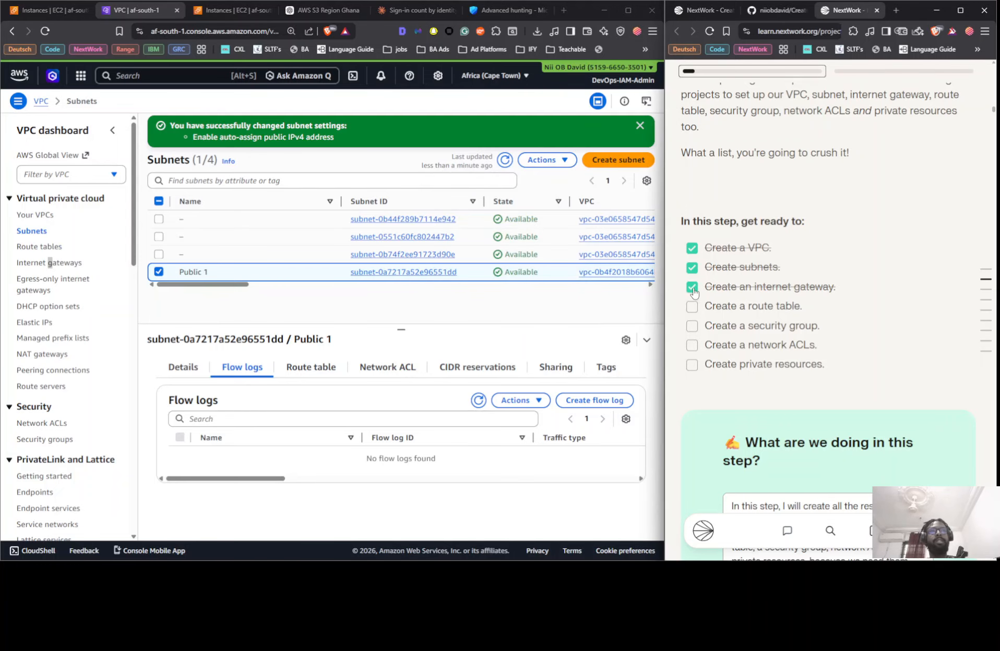
Create an internet gateway with the name tag NextWork IG.
click(36, 264)
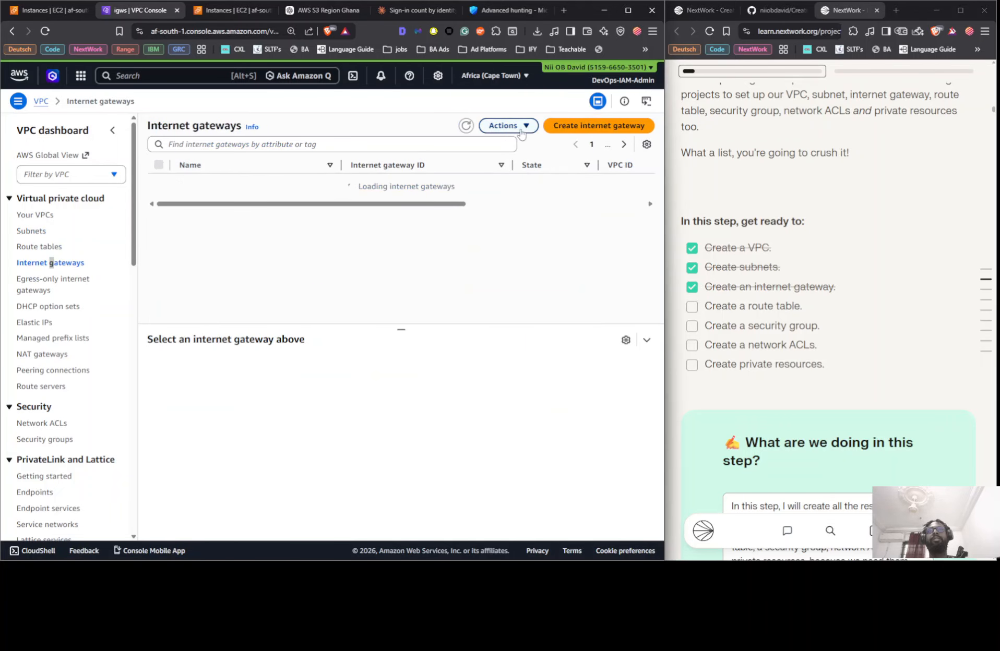
click(588, 128)
click(114, 213)
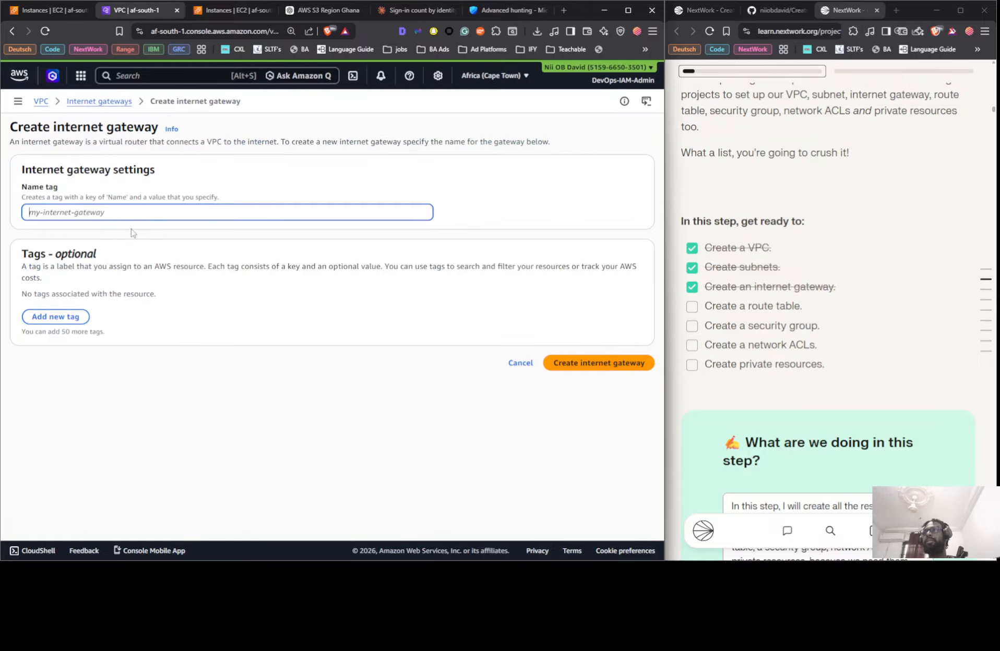
text(Nex)
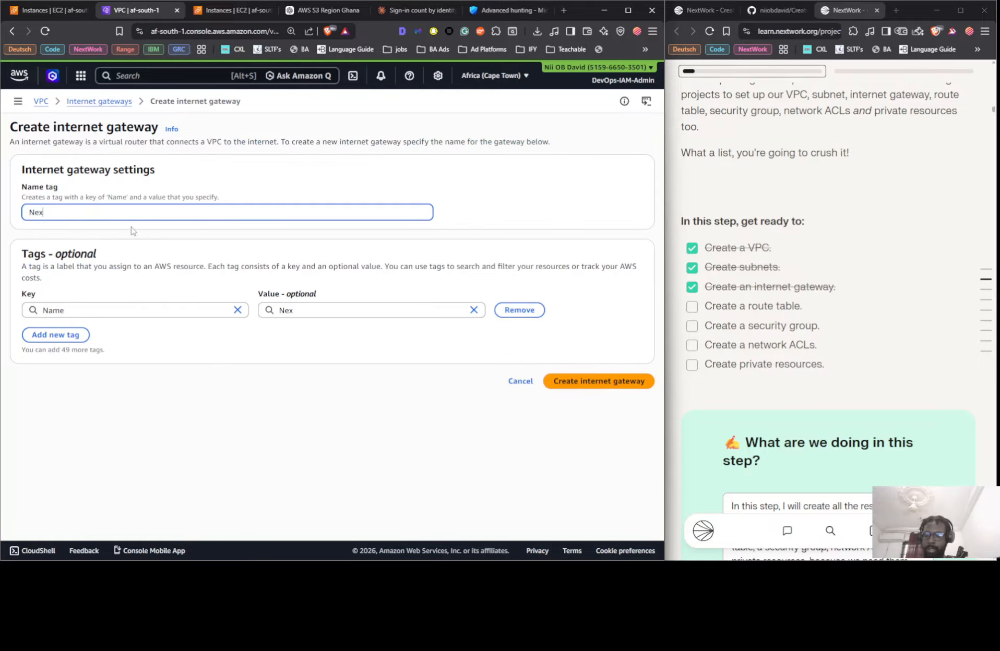
text(two)
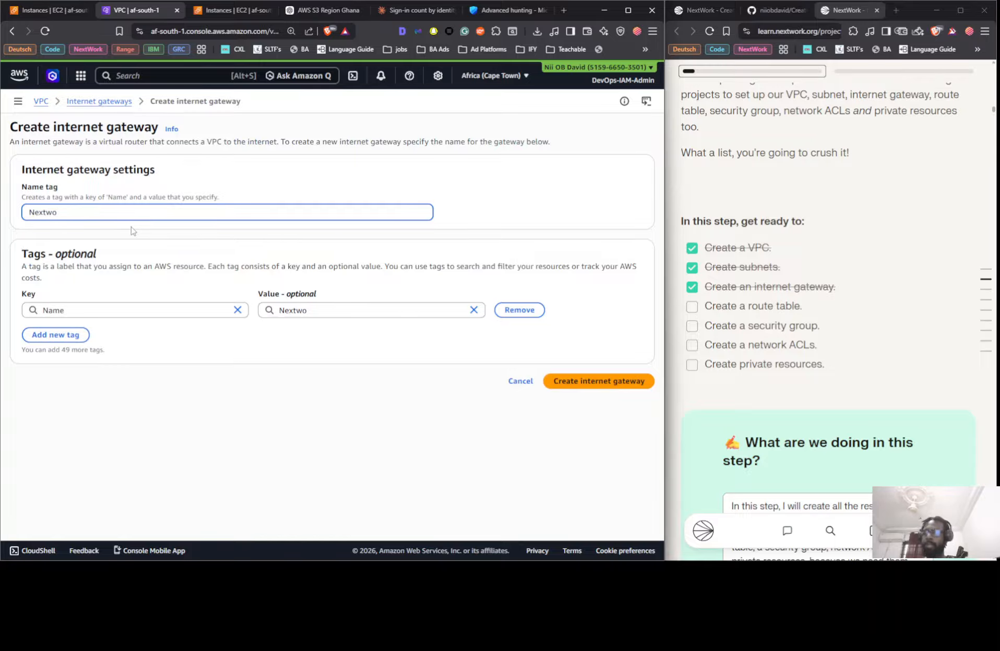
key(BackSpace)
key(BackSpace)
text(Work )
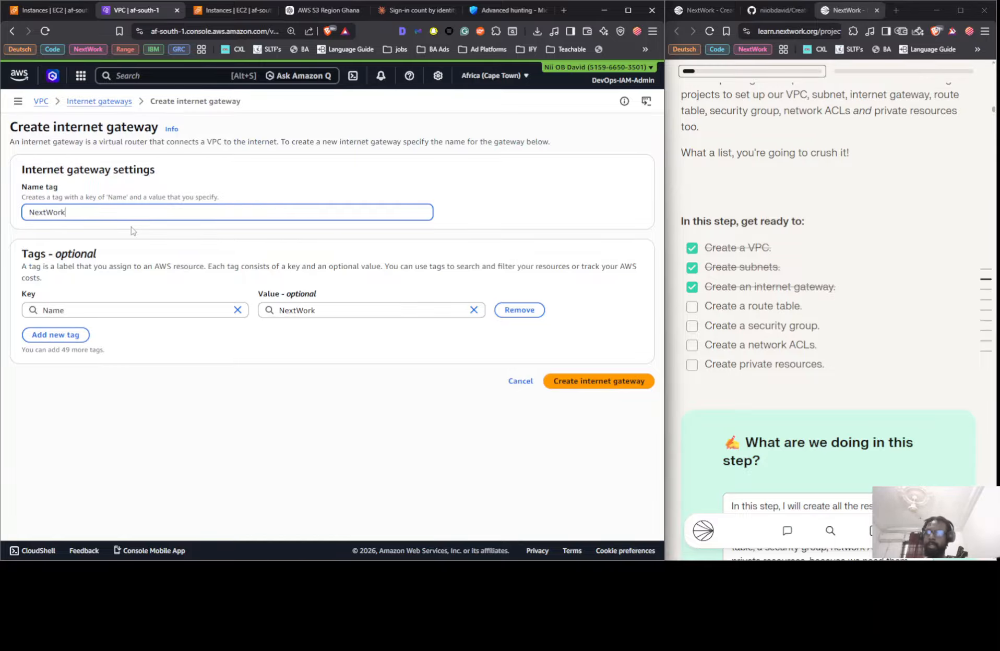
text(IG)
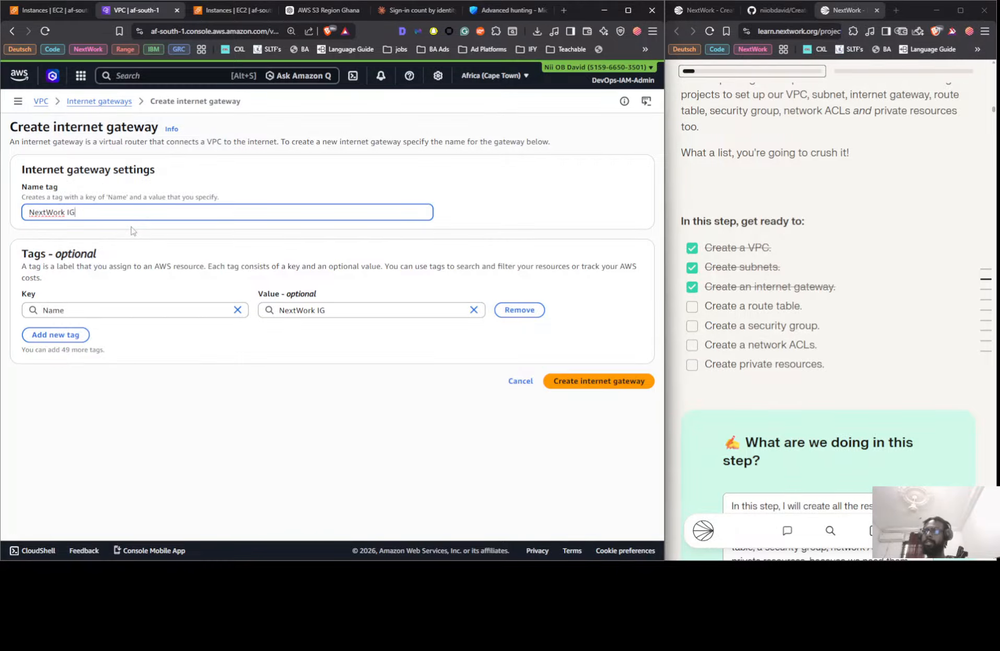
click(624, 384)
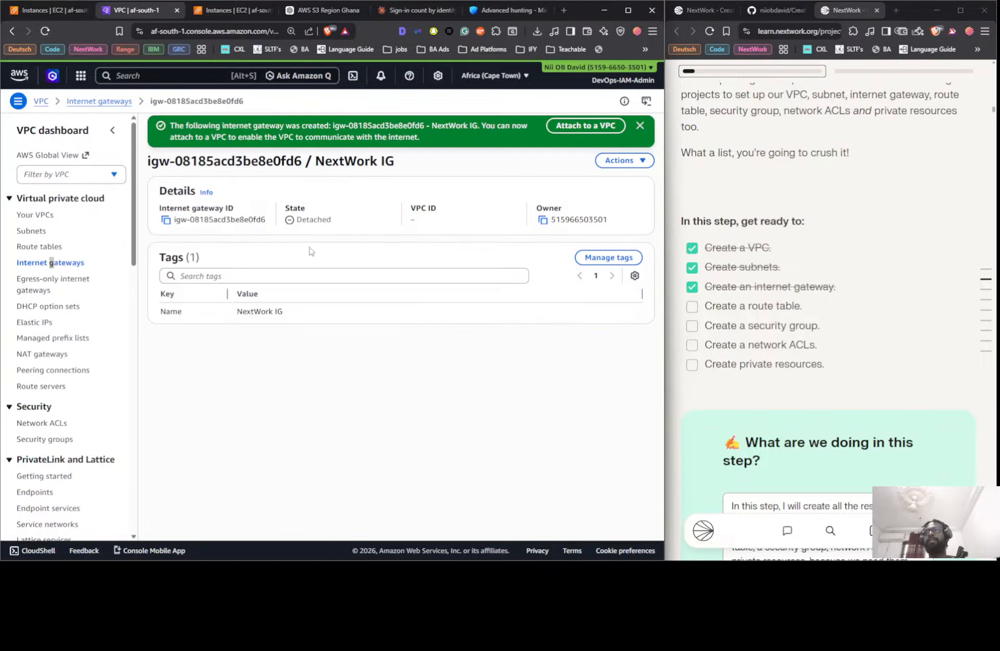
Attach the NextWork IG internet gateway to the NextWork VPC.
click(621, 162)
click(618, 183)
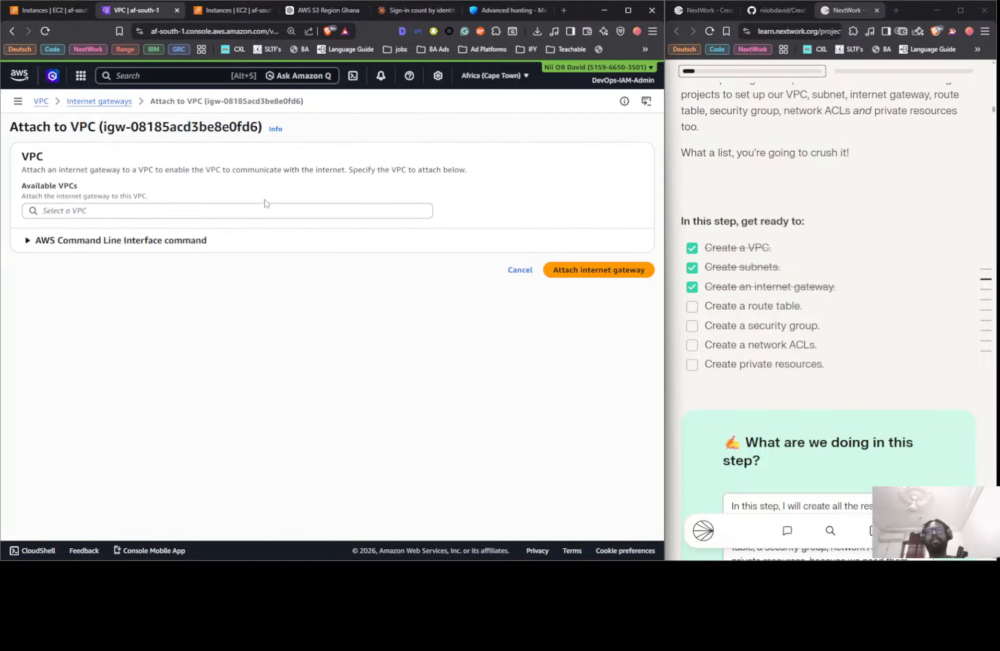
click(250, 209)
click(250, 231)
click(611, 271)
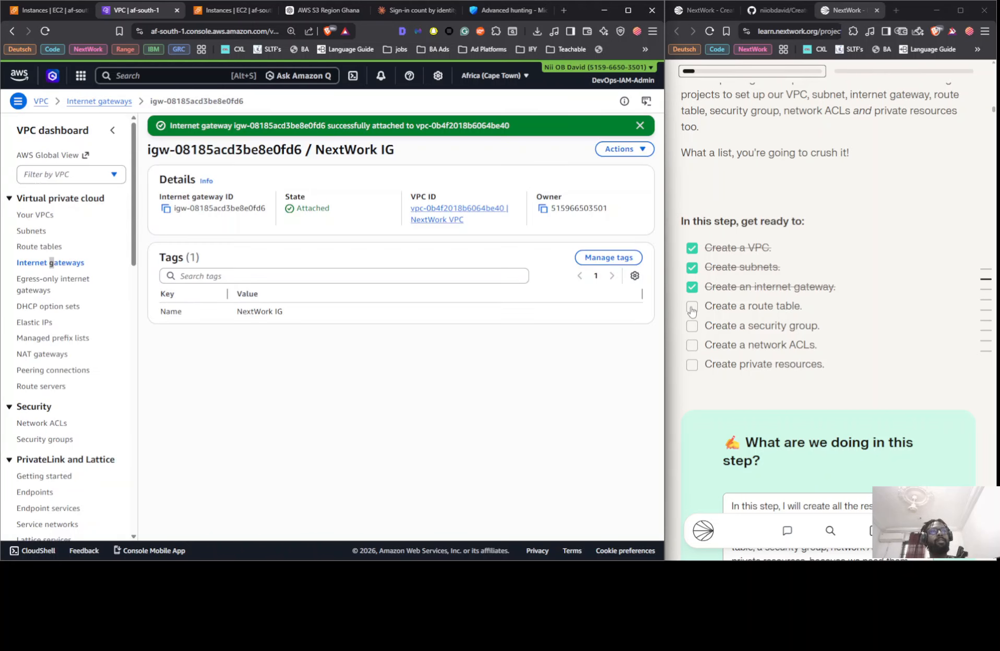
Open the list of route tables and check which VPC each one belongs to.
click(40, 247)
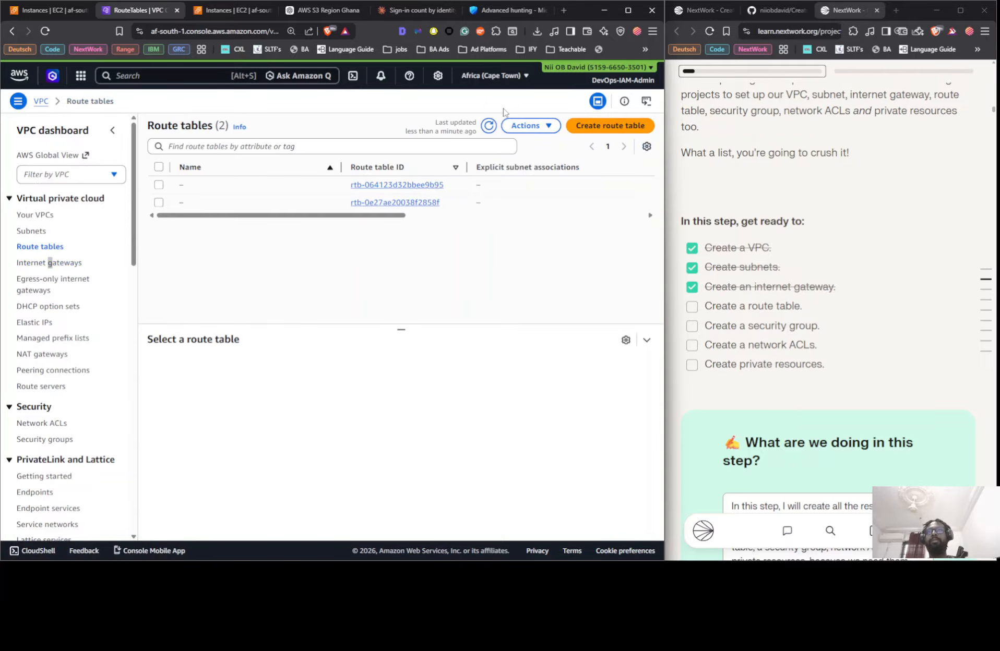
drag(360, 215, 595, 217)
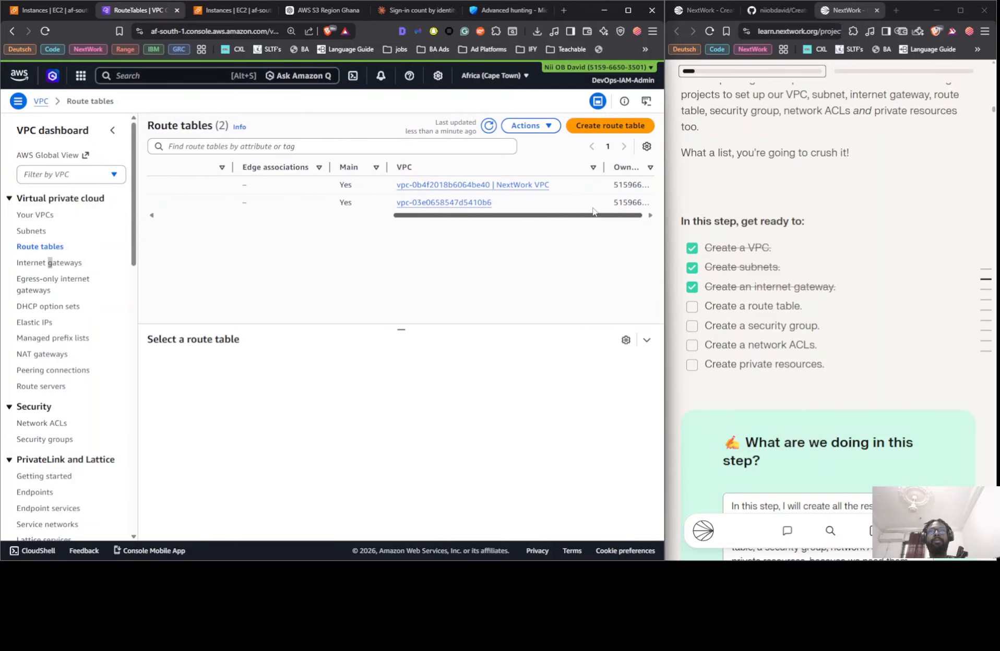
click(593, 127)
click(225, 255)
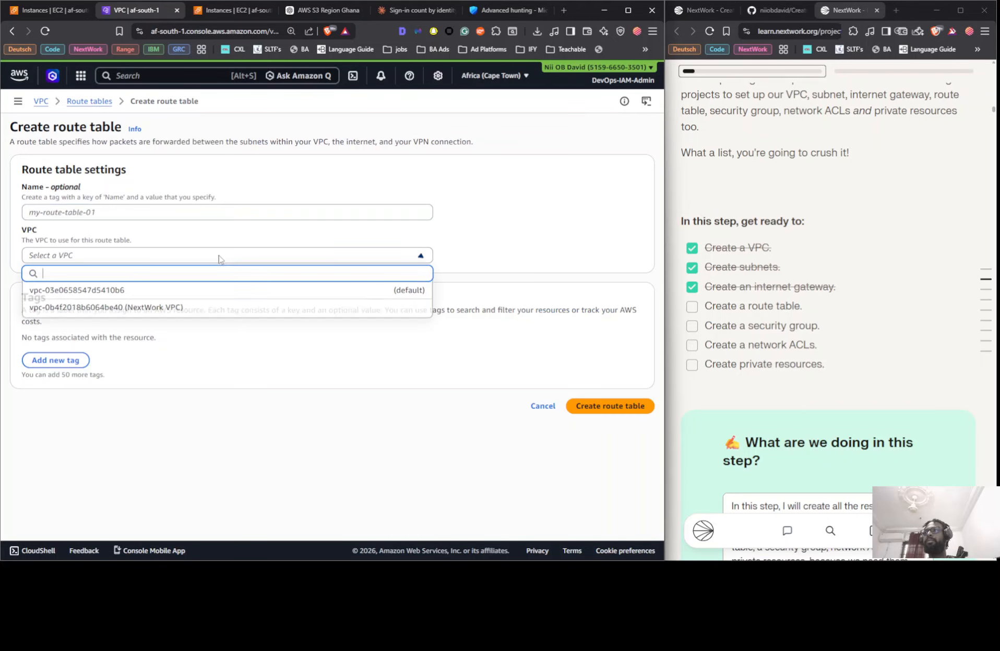
click(208, 307)
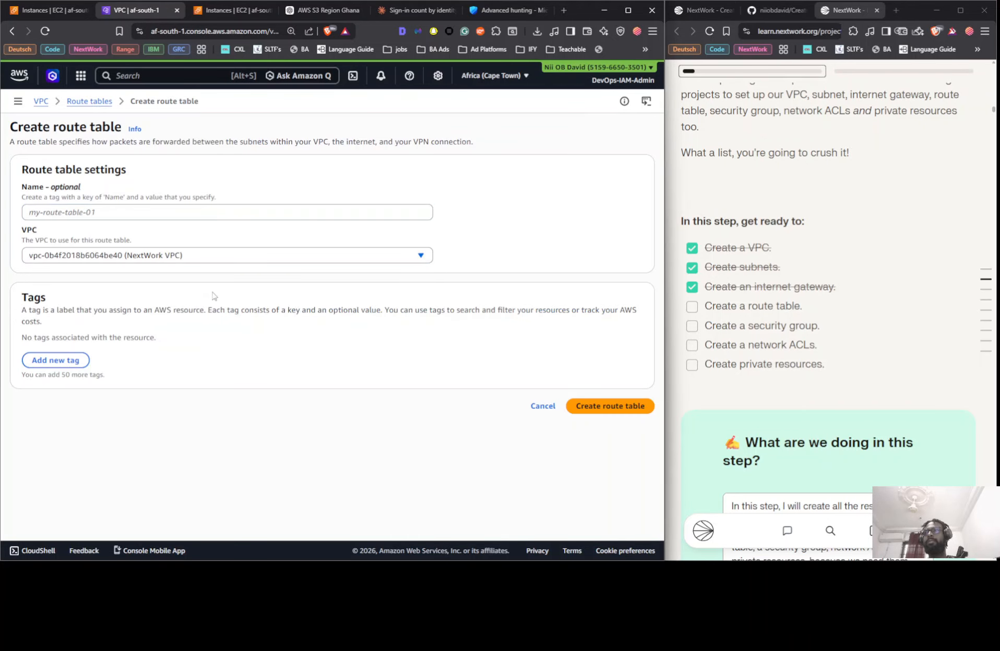
click(256, 210)
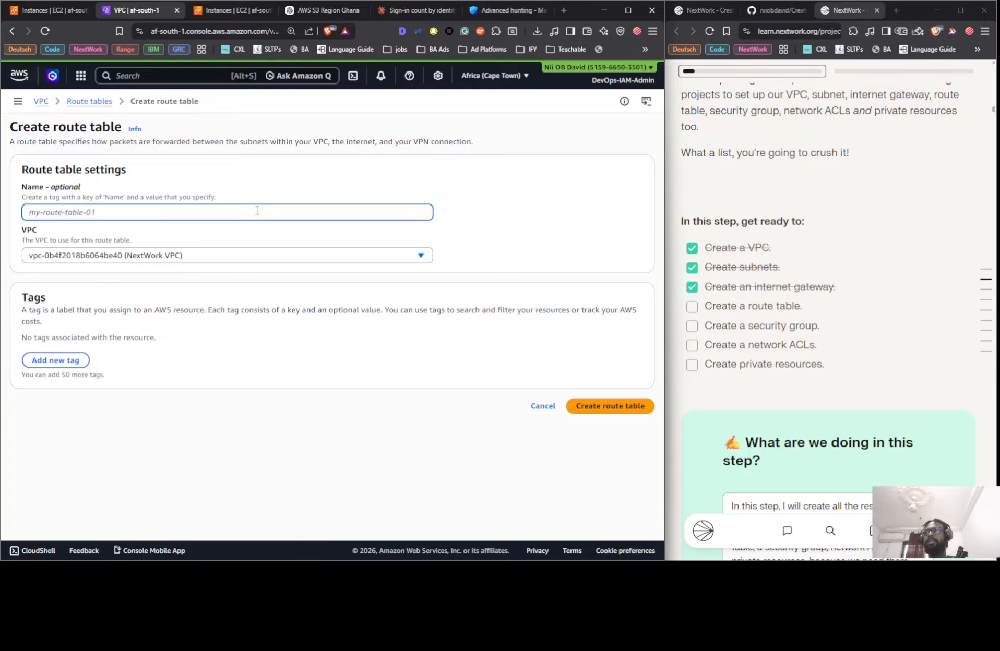
click(543, 406)
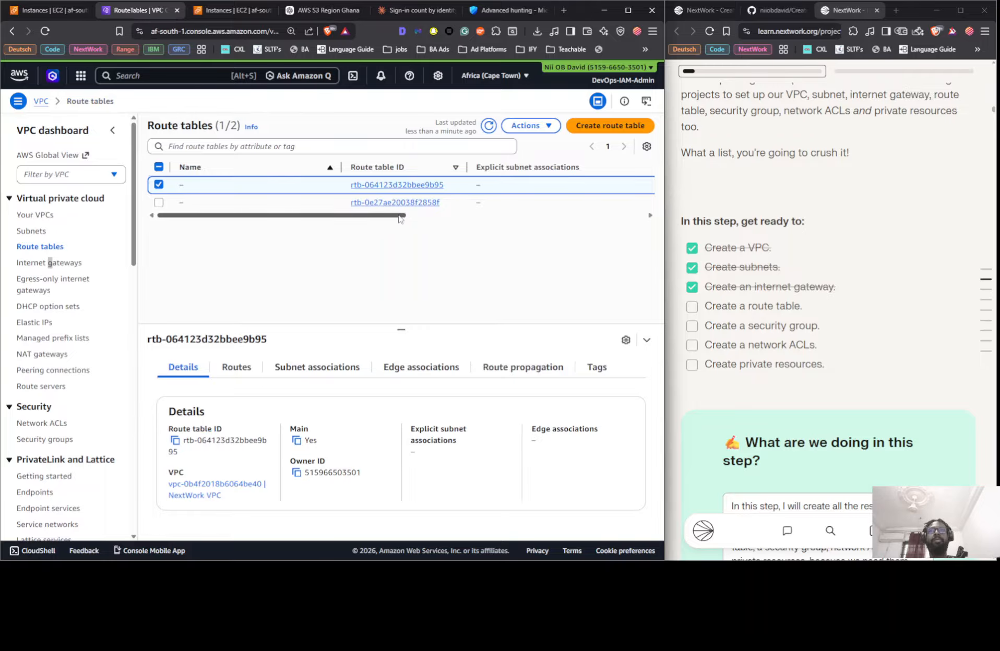
Name the NextWork VPC's existing main route table NextWork Route Table and save the name.
drag(389, 216, 344, 227)
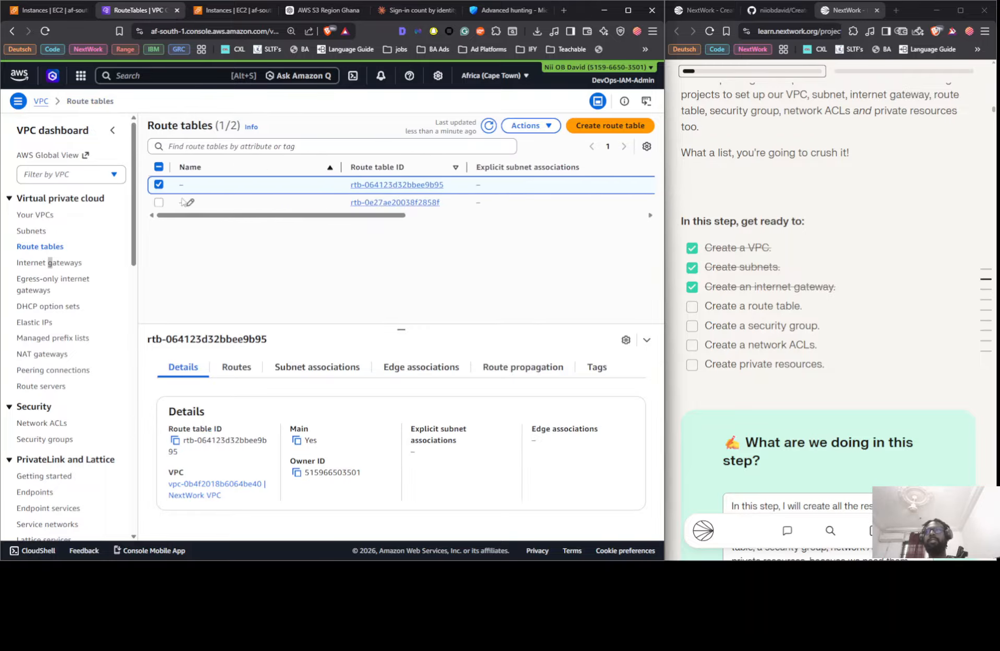
click(191, 186)
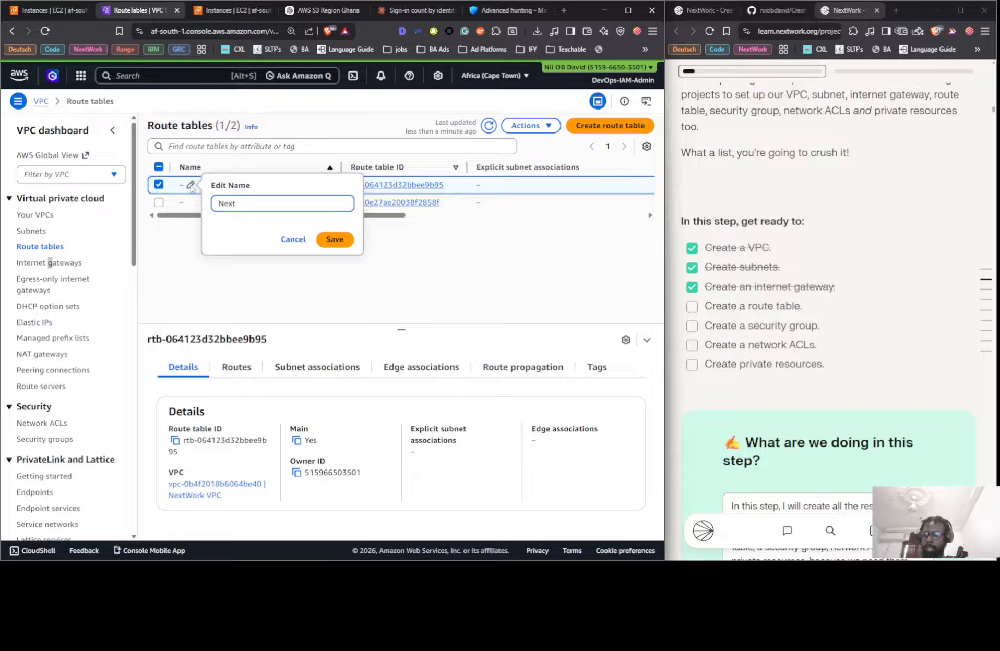
text(NextWork Route Table)
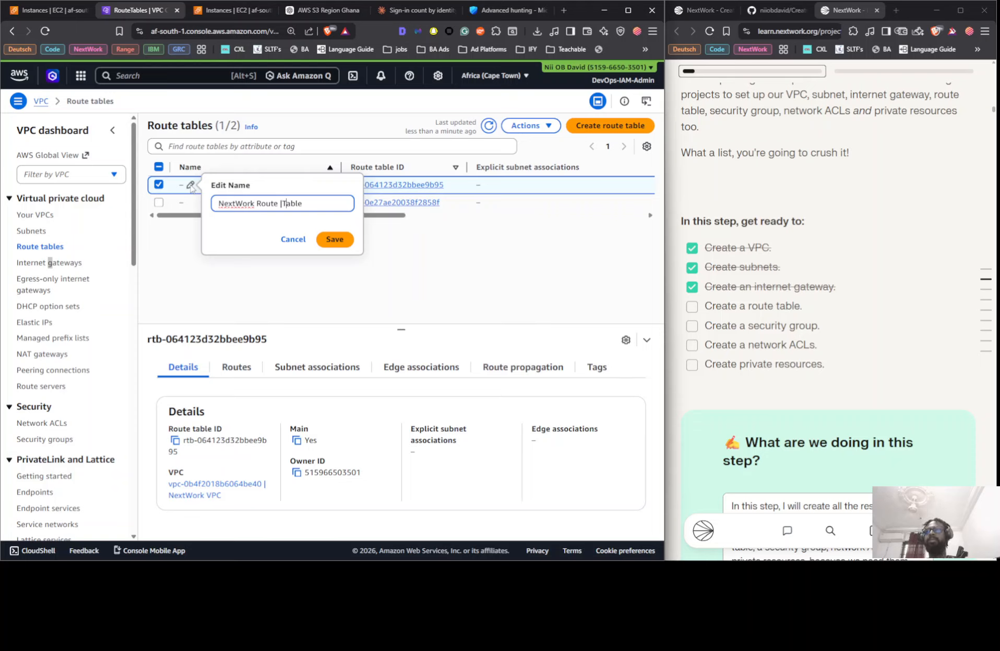
click(335, 240)
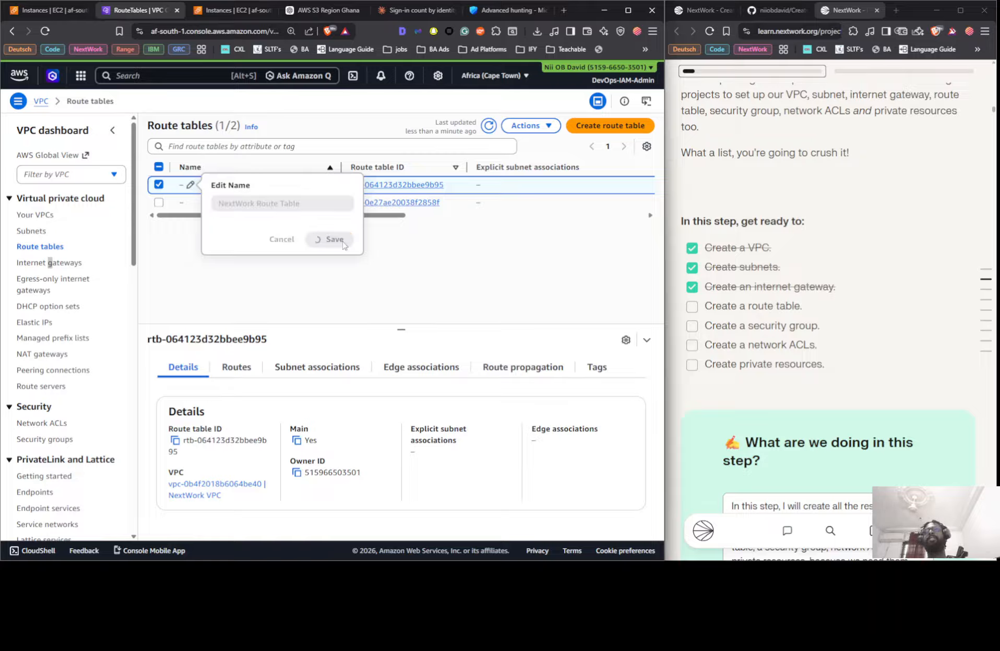
Explicitly associate the Public 1 subnet with NextWork Route Table and mark the route table item as done on the checklist.
click(294, 369)
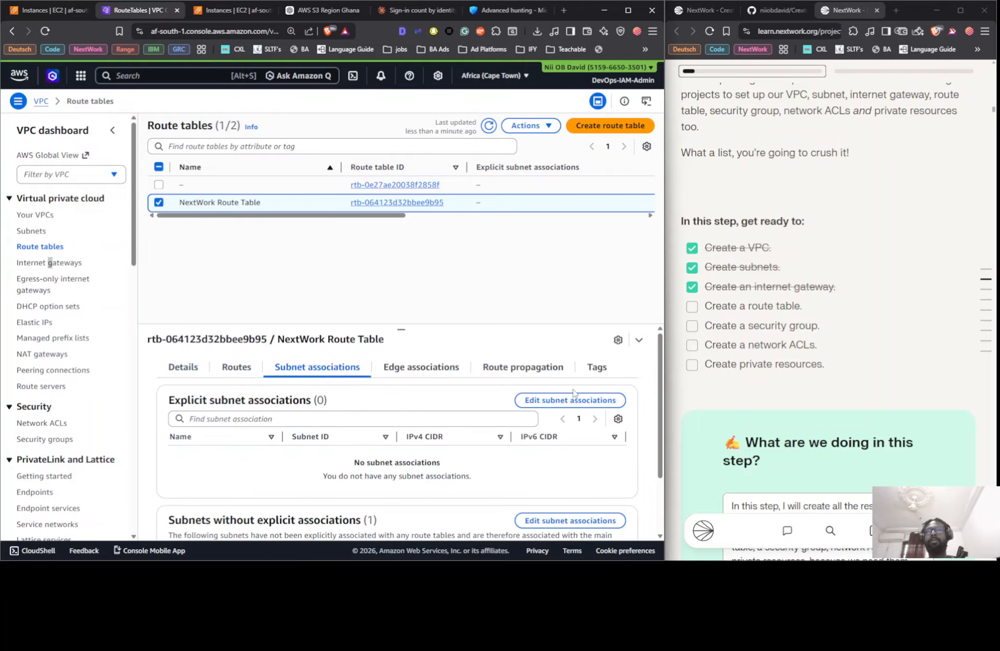
click(553, 404)
click(125, 223)
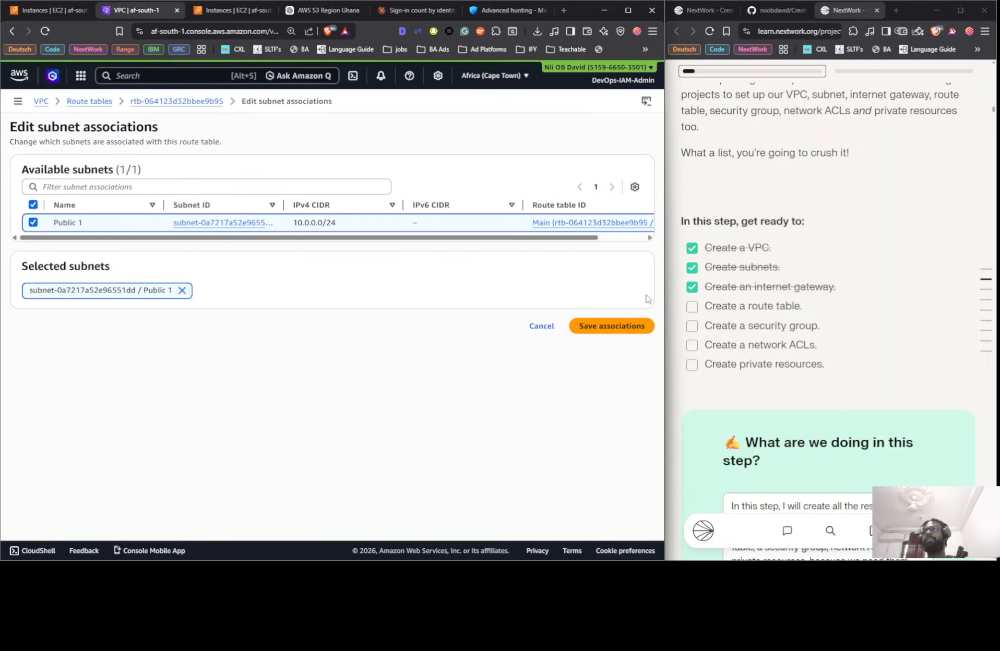
click(645, 326)
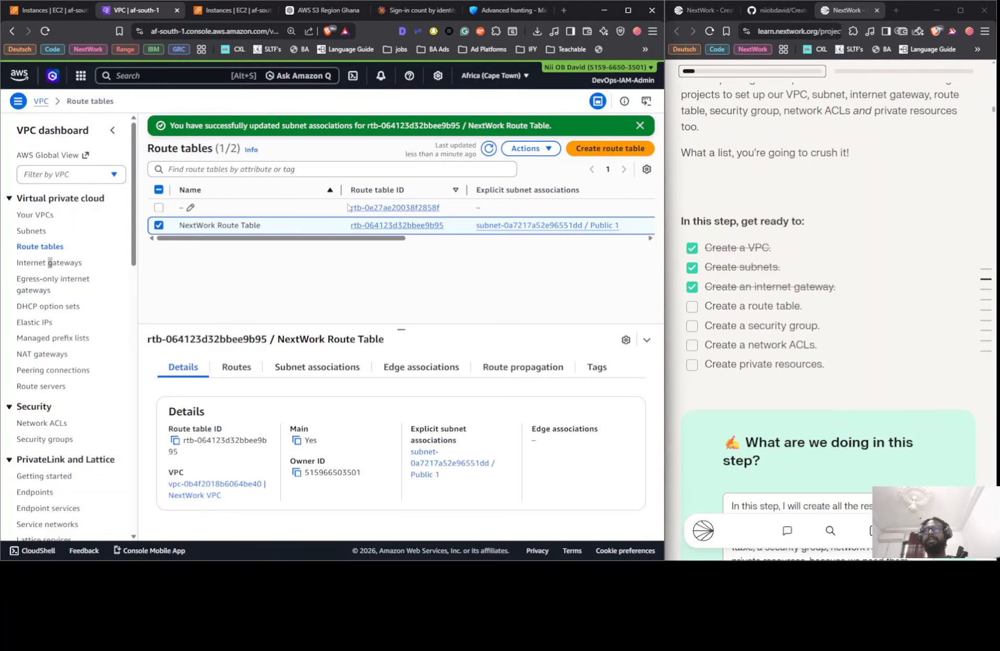
click(692, 308)
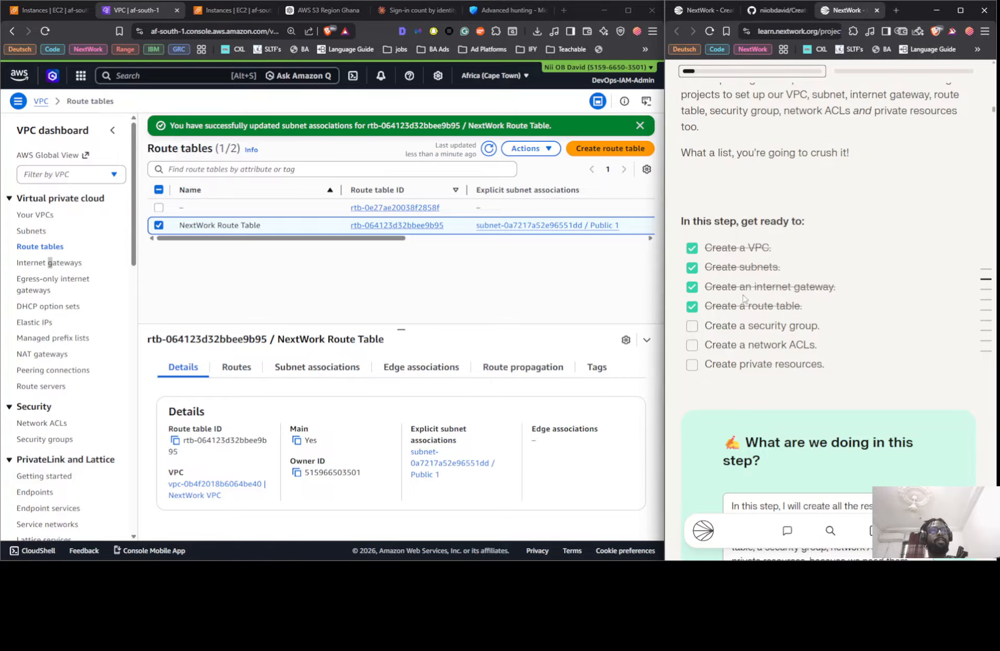
Start a new security group and enter the name Nextwork Public Security Goup.
click(51, 263)
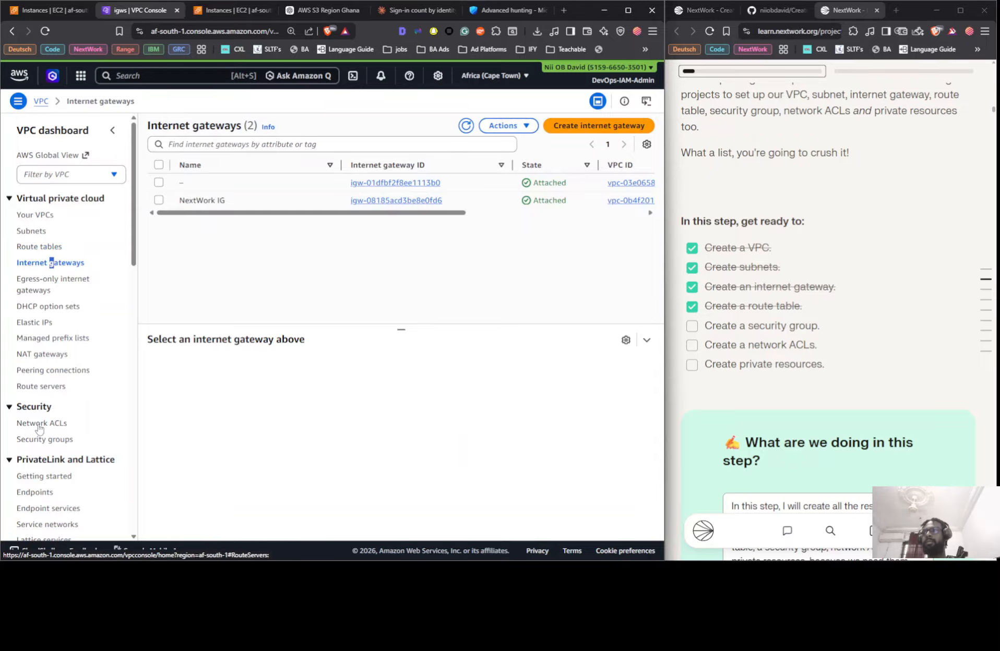
click(39, 440)
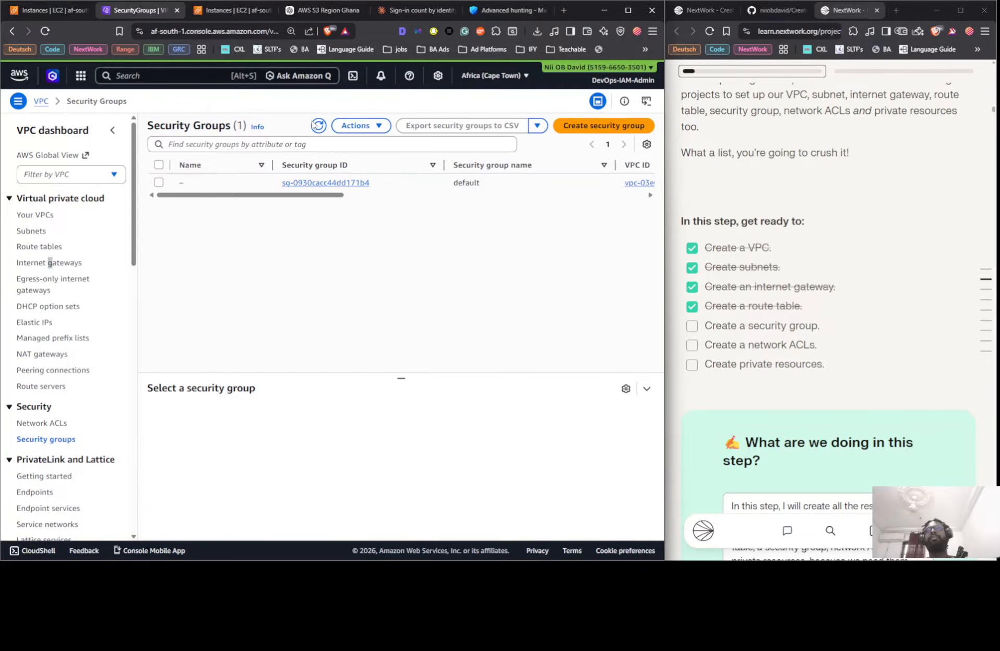
click(317, 125)
click(577, 129)
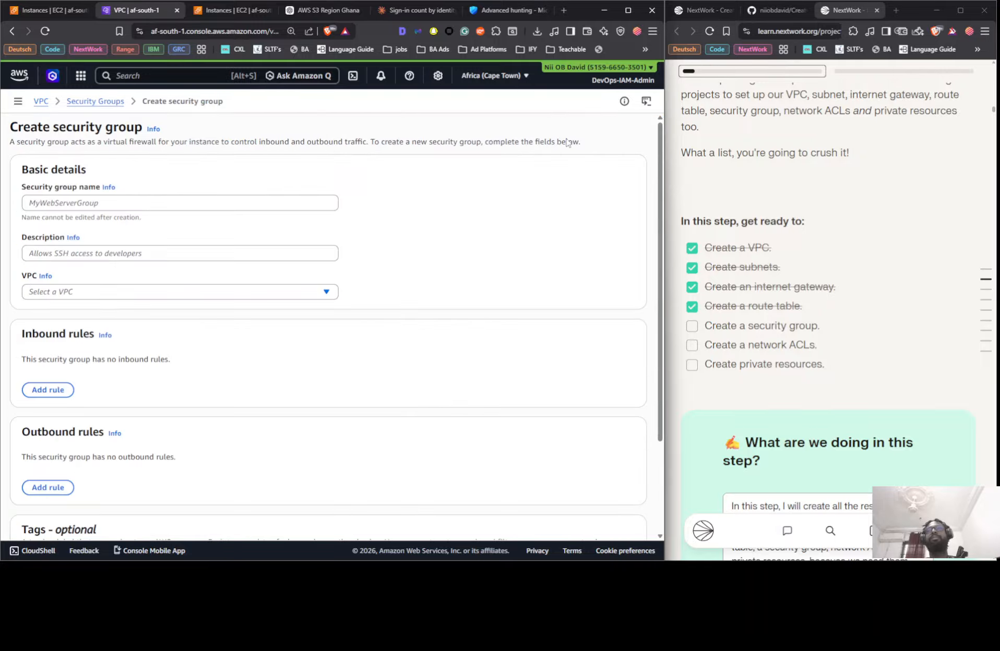
click(263, 200)
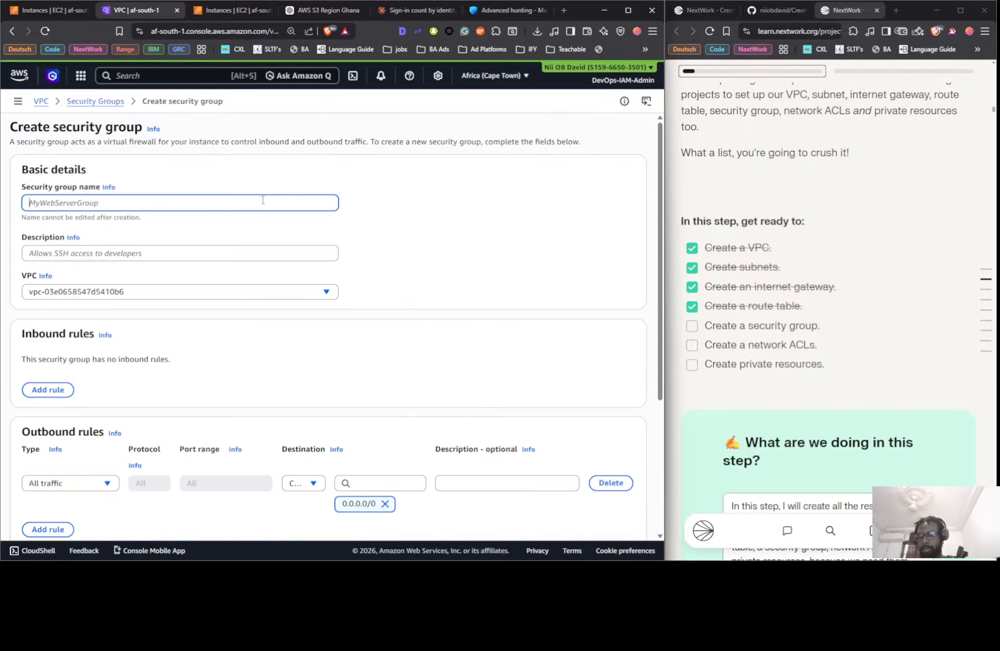
text(Nextwork Public Security Goup)
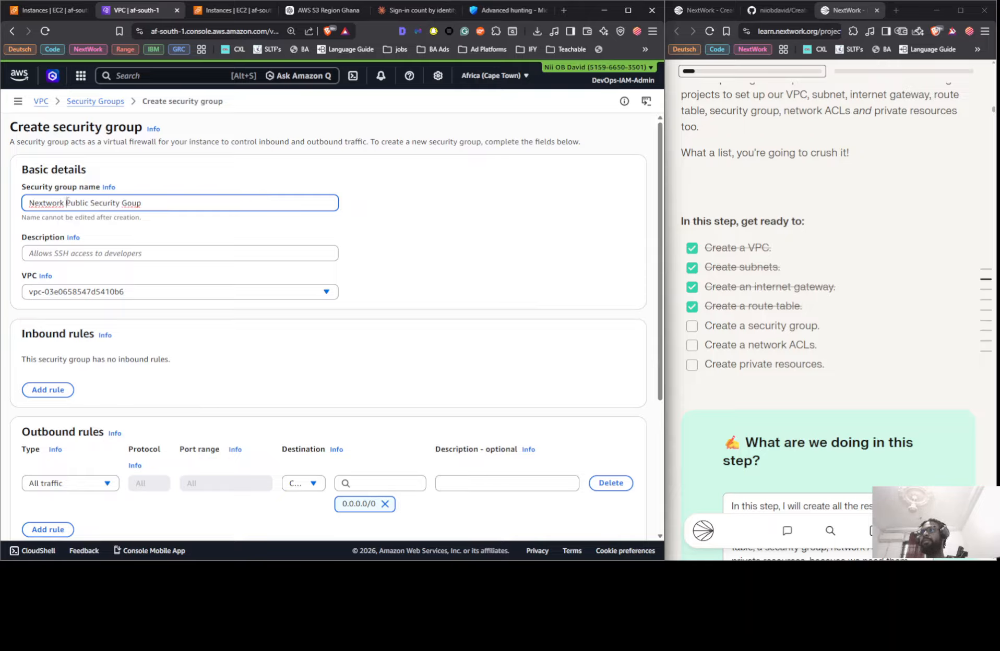
Describe the security group as "A Public Security Goup for NextWork", reusing the wording from its name.
drag(66, 203, 155, 217)
key(ctrl+c)
click(110, 253)
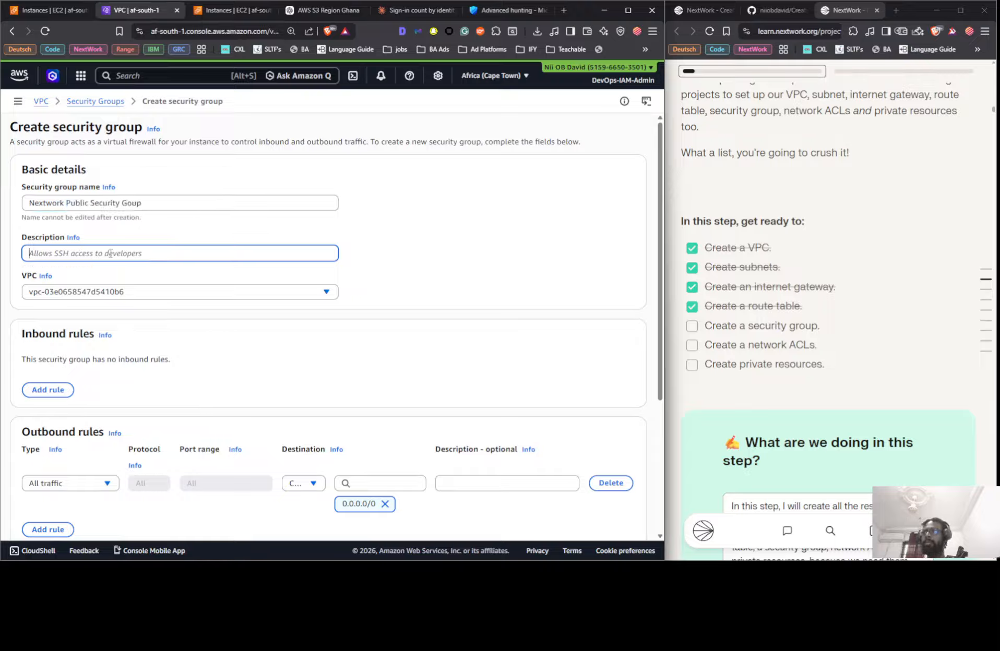
key(ctrl+v)
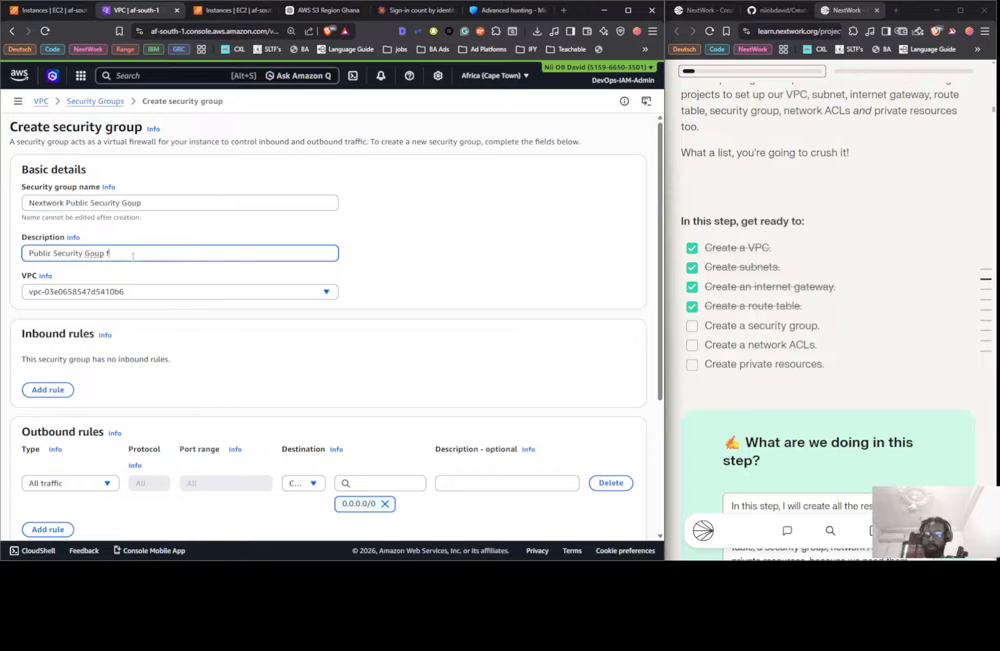
text(for NextWork)
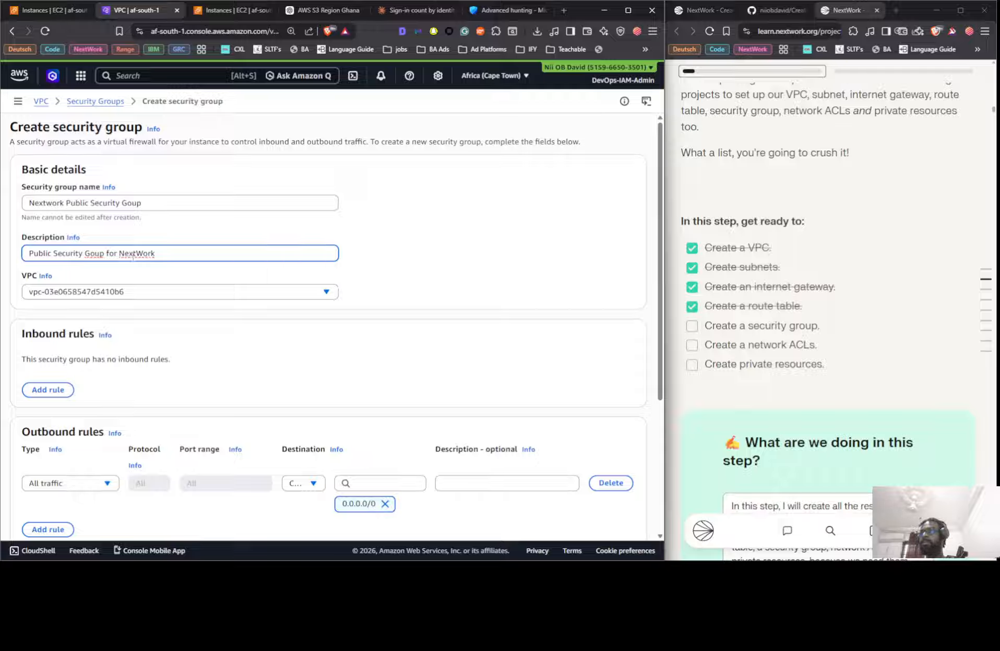
text(A)
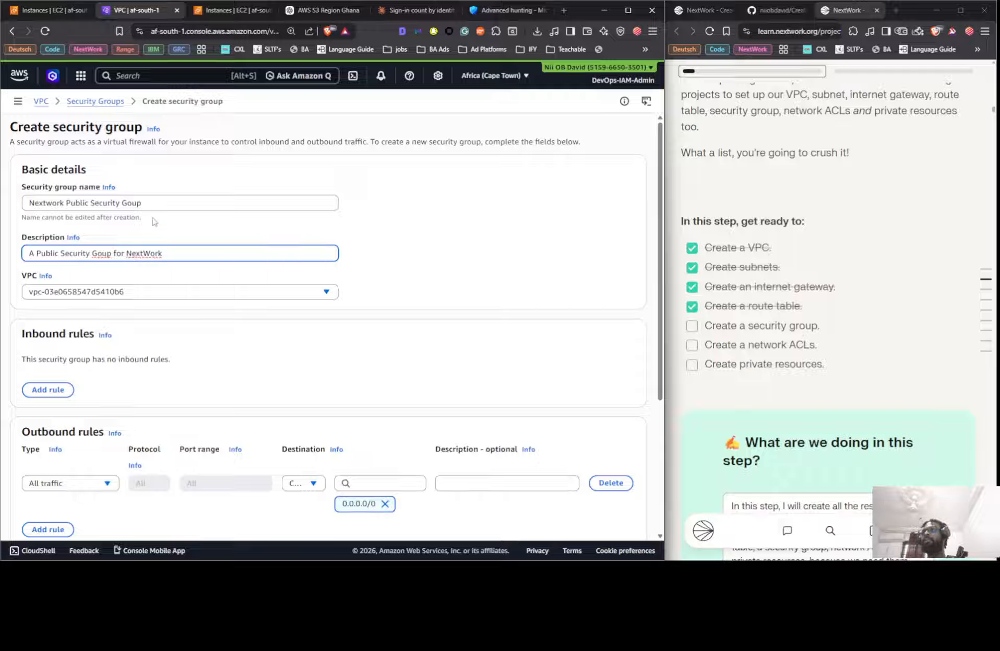
Capitalize the W in the security group name so that it reads NextWork Public Security Goup.
click(53, 205)
key(BackSpace)
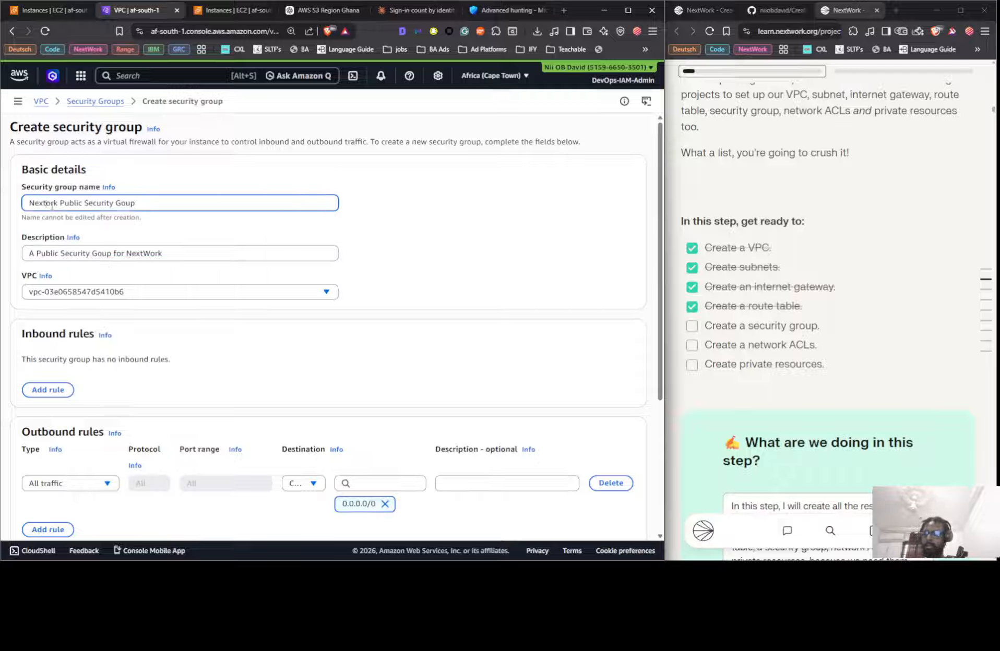
text(W)
click(504, 221)
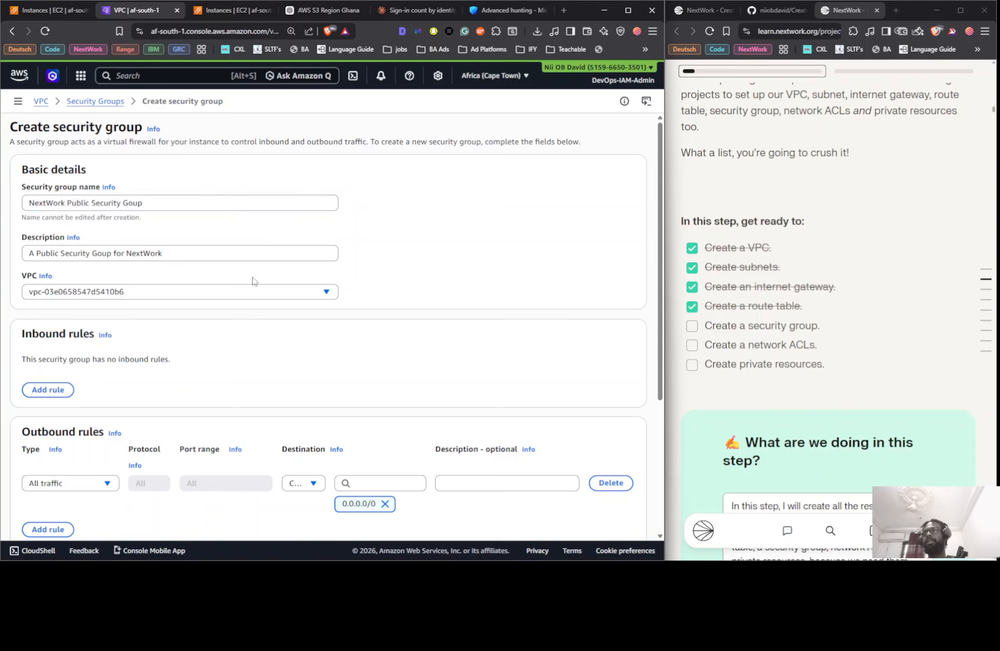
Assign the new security group to the NextWork VPC and set its outbound rule type to HTTP.
click(253, 291)
click(241, 359)
scroll(270, 292, down, 4)
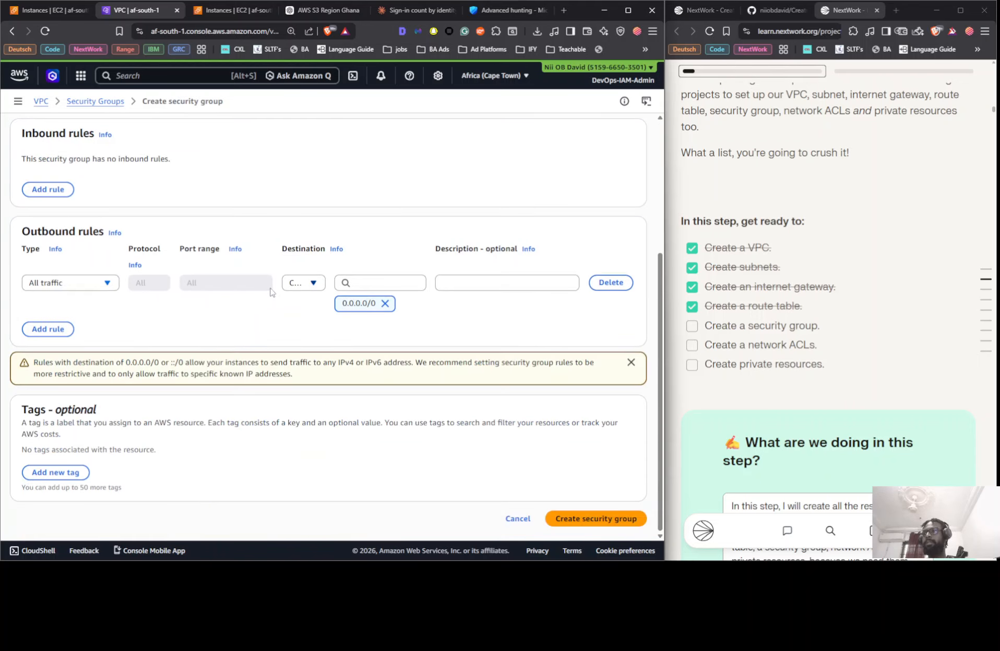
click(86, 278)
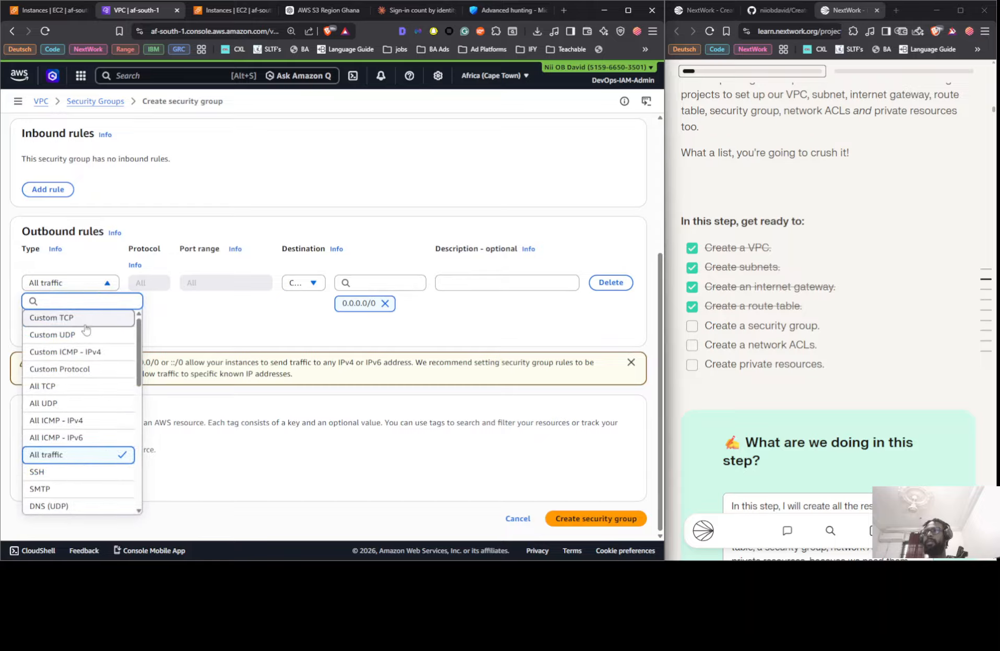
click(205, 308)
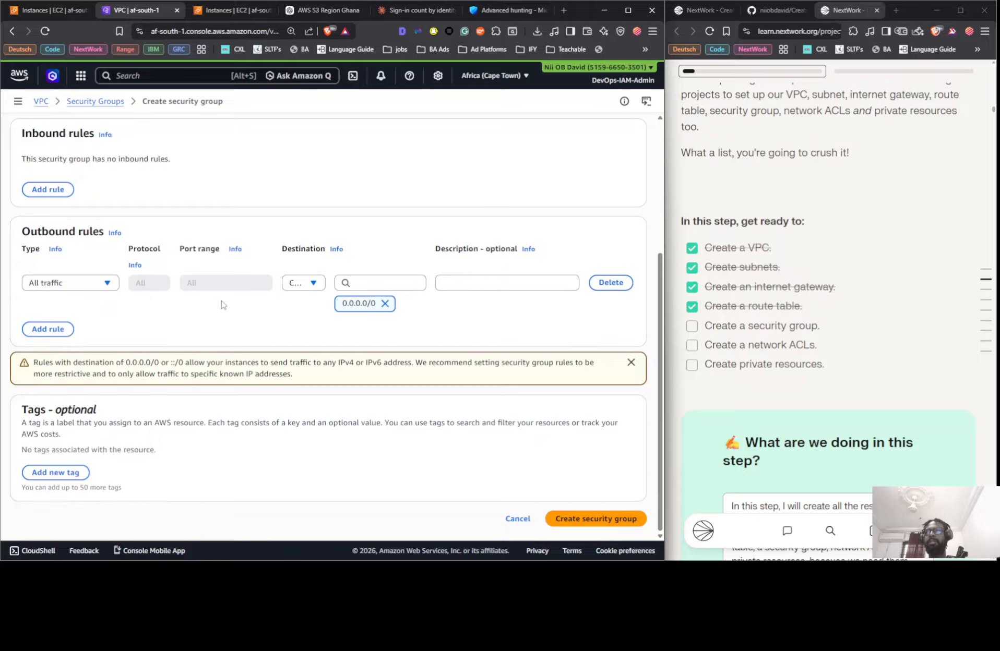
click(105, 287)
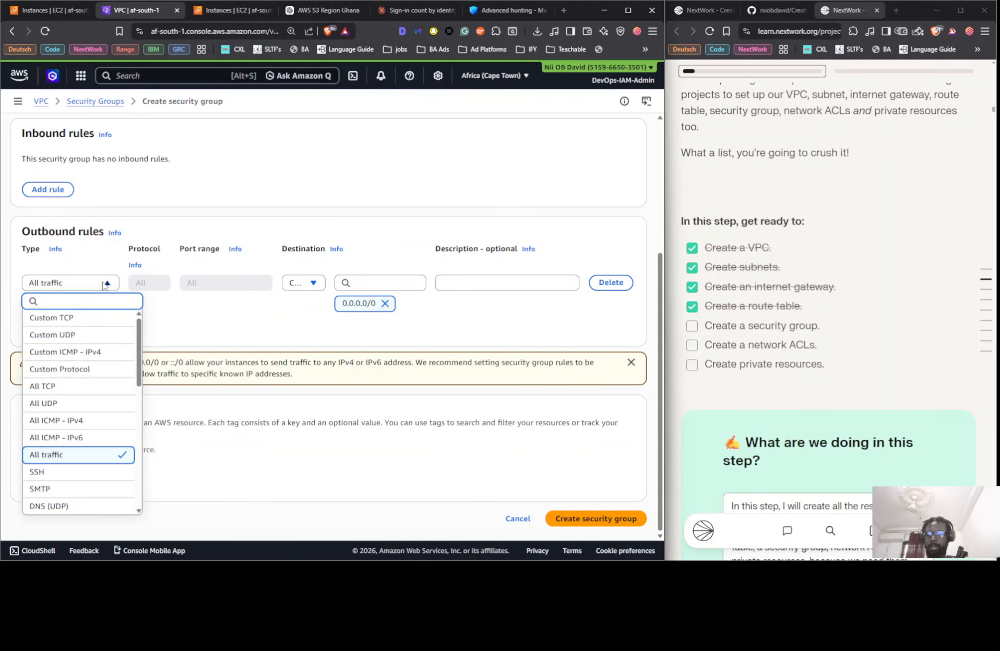
text(h)
click(89, 337)
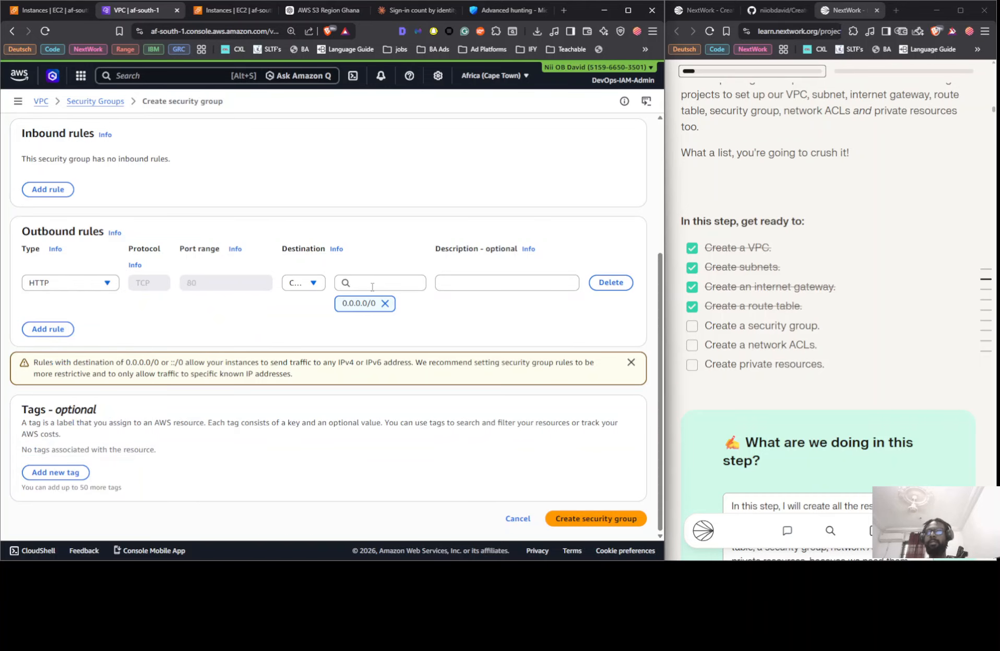
Set the outbound HTTP rule's destination to anywhere (0.0.0.0/0) and create the security group.
click(305, 282)
click(307, 317)
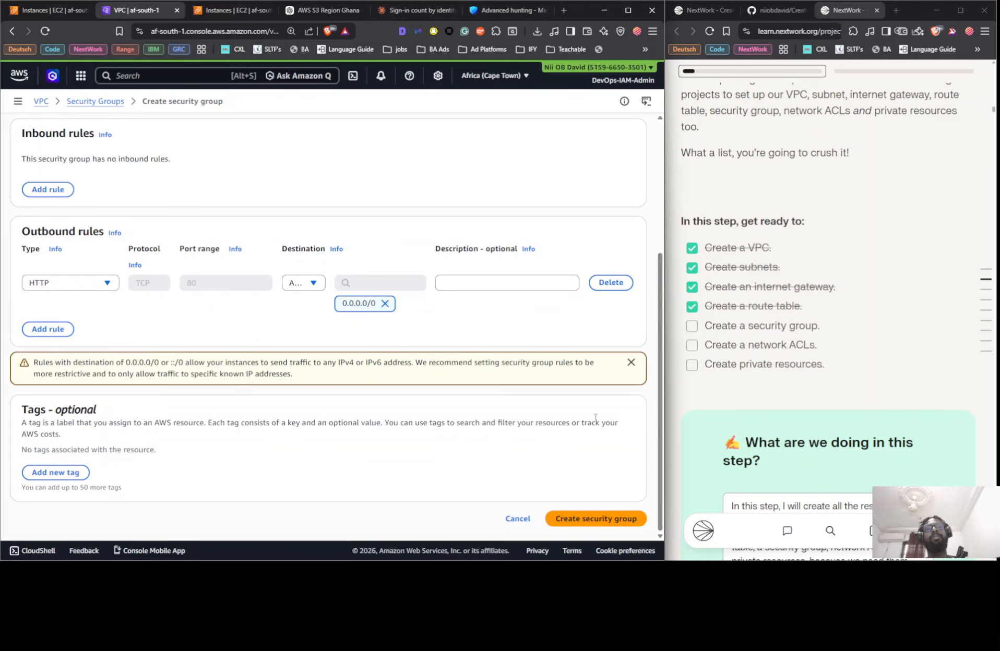
click(597, 519)
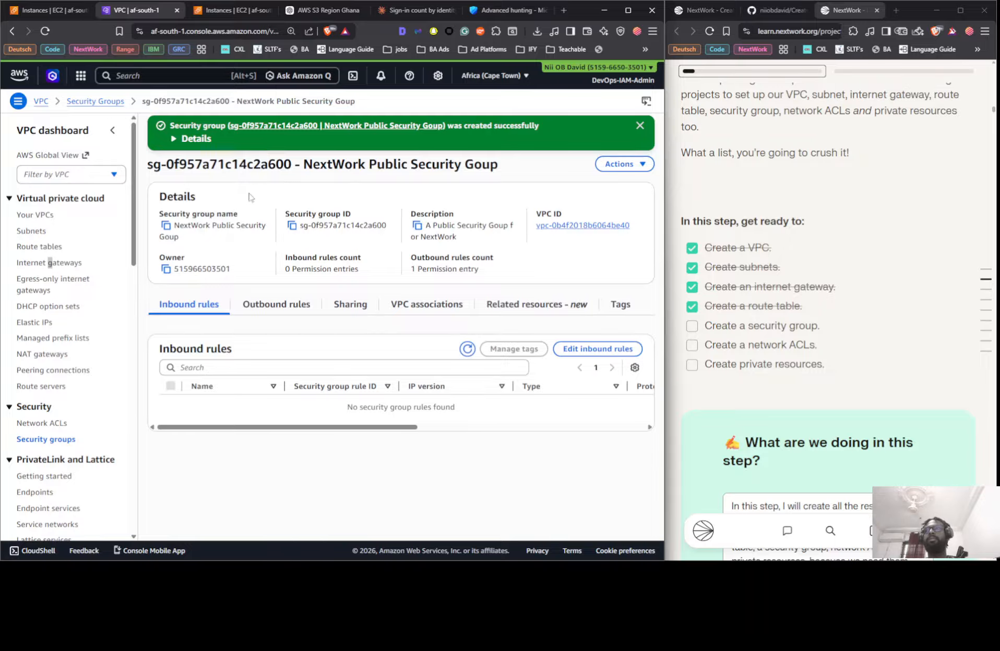
Start editing the new security group's inbound rules and add a rule of type HTTP.
click(283, 313)
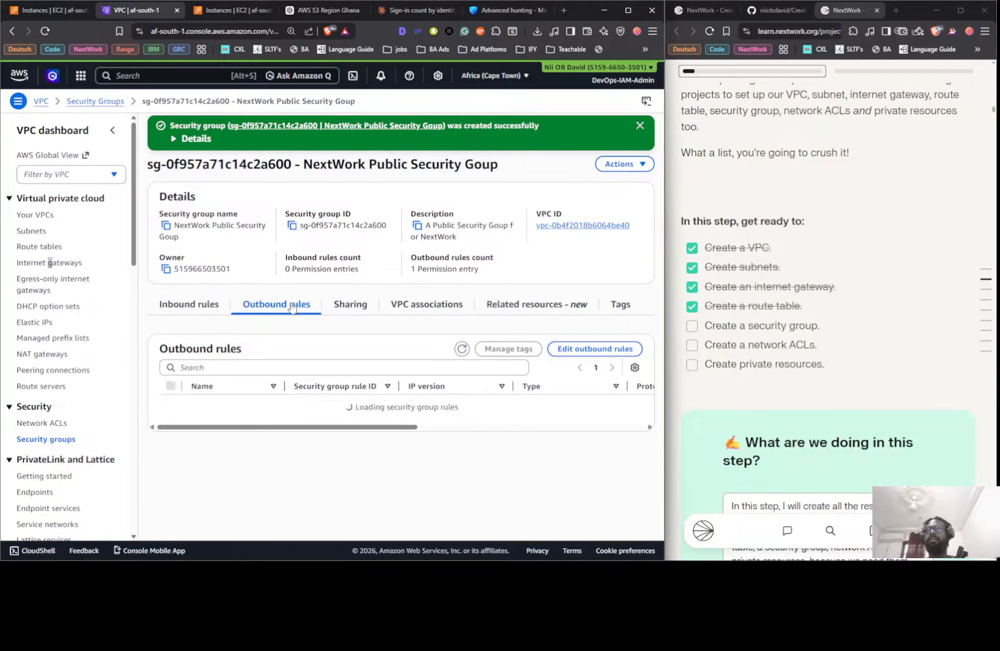
click(213, 307)
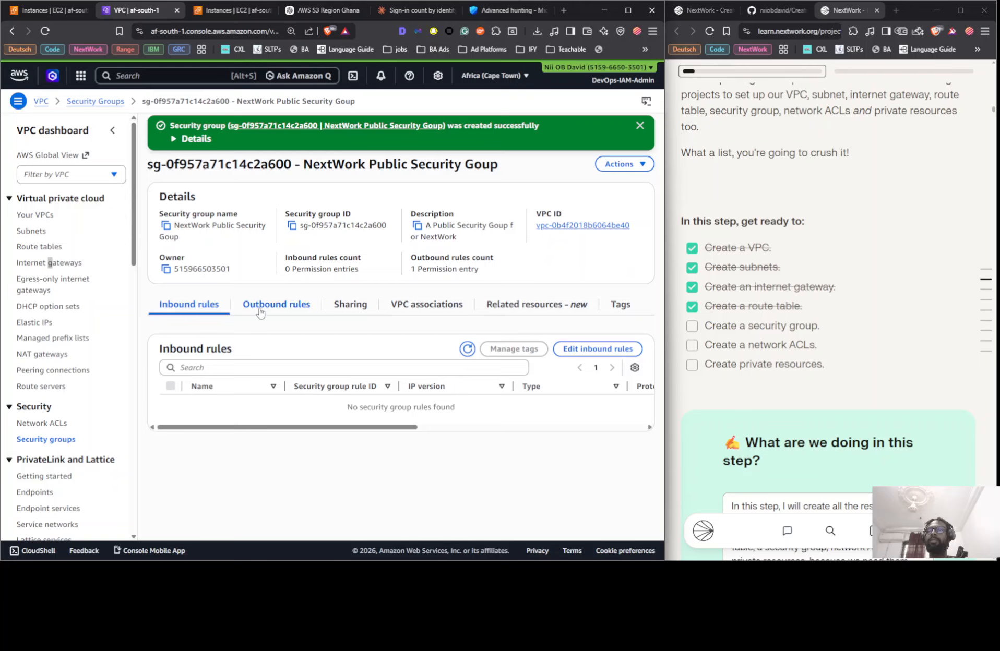
click(597, 348)
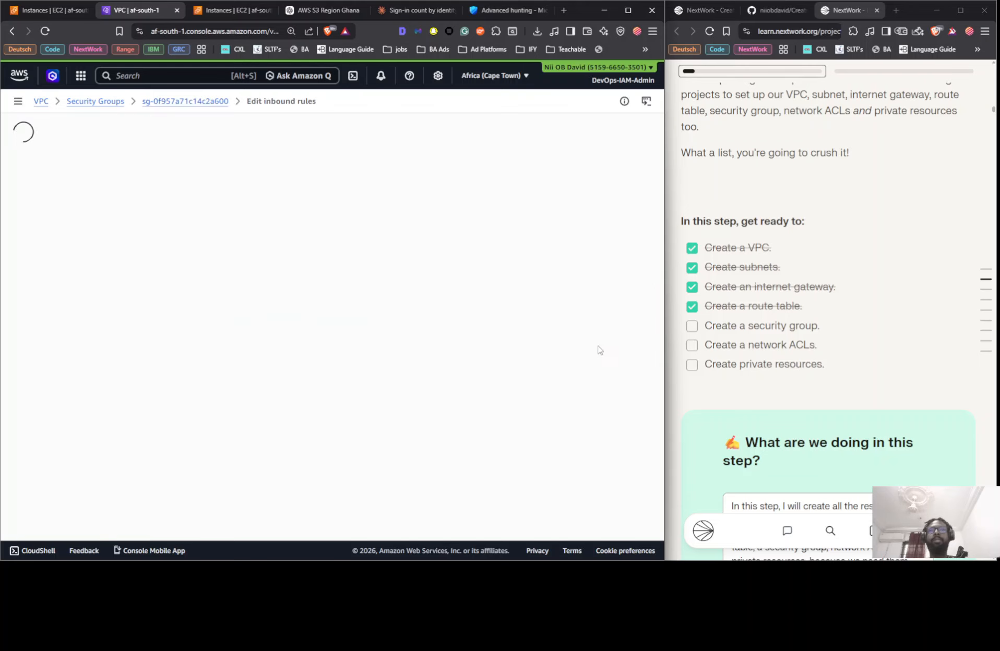
click(62, 225)
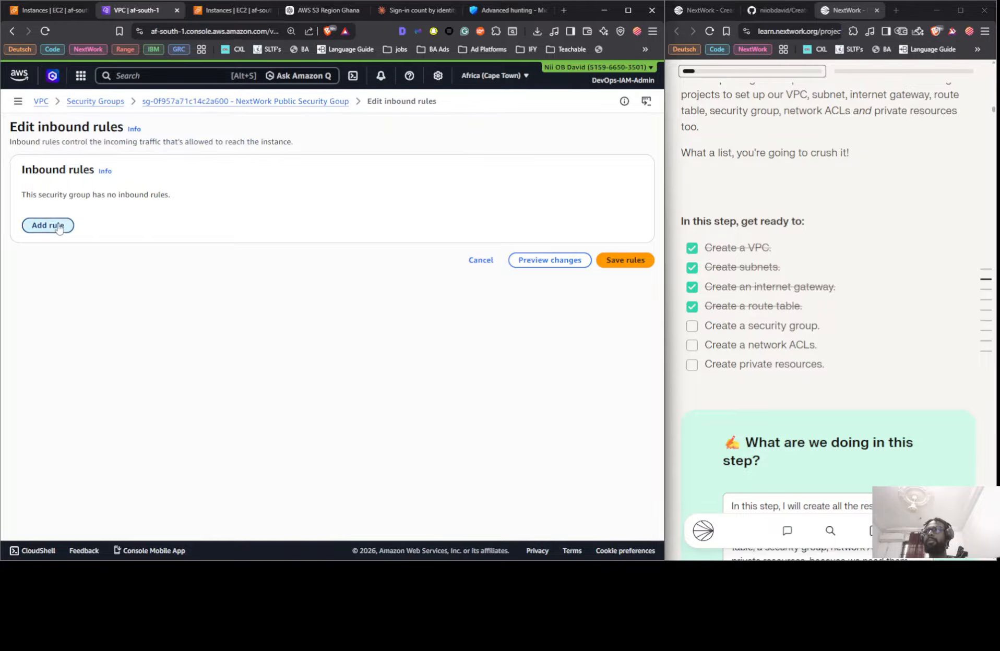
click(193, 222)
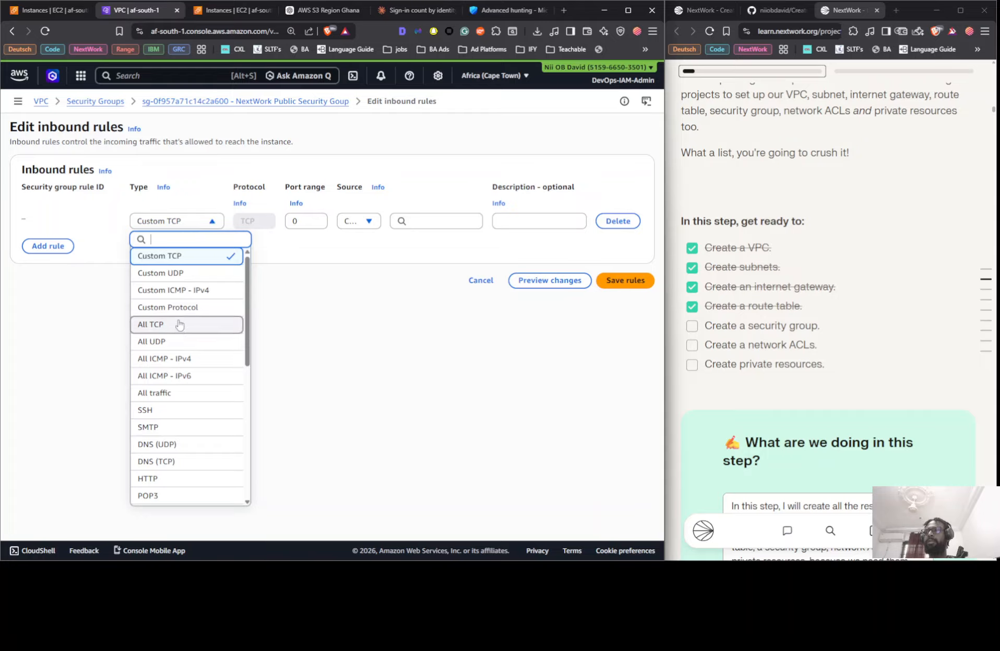
text(h)
click(182, 271)
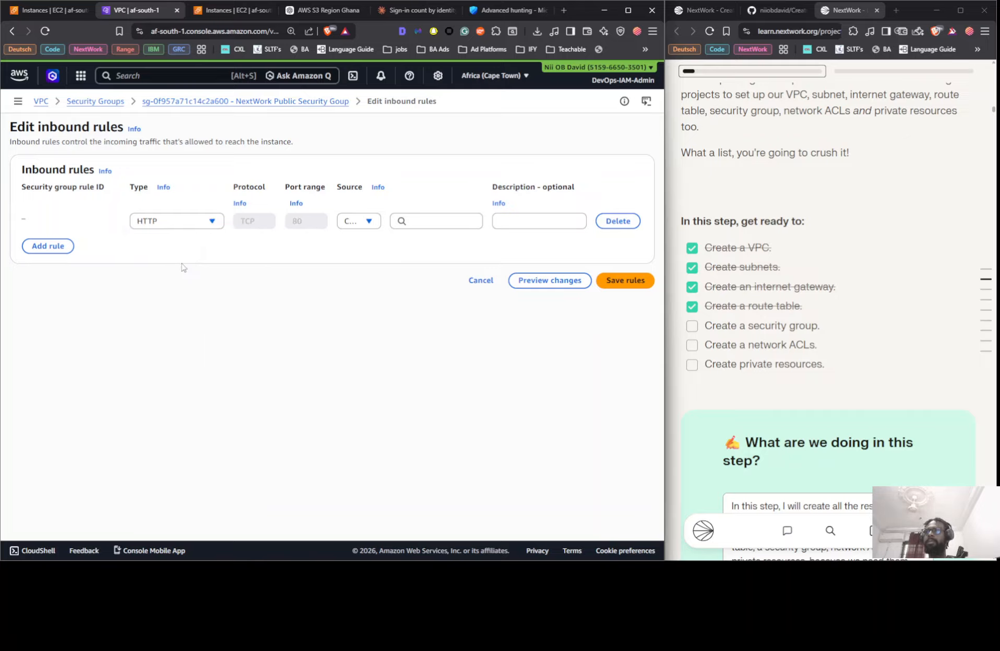
Allow the inbound HTTP rule from any IPv4 source and save the rules.
click(183, 228)
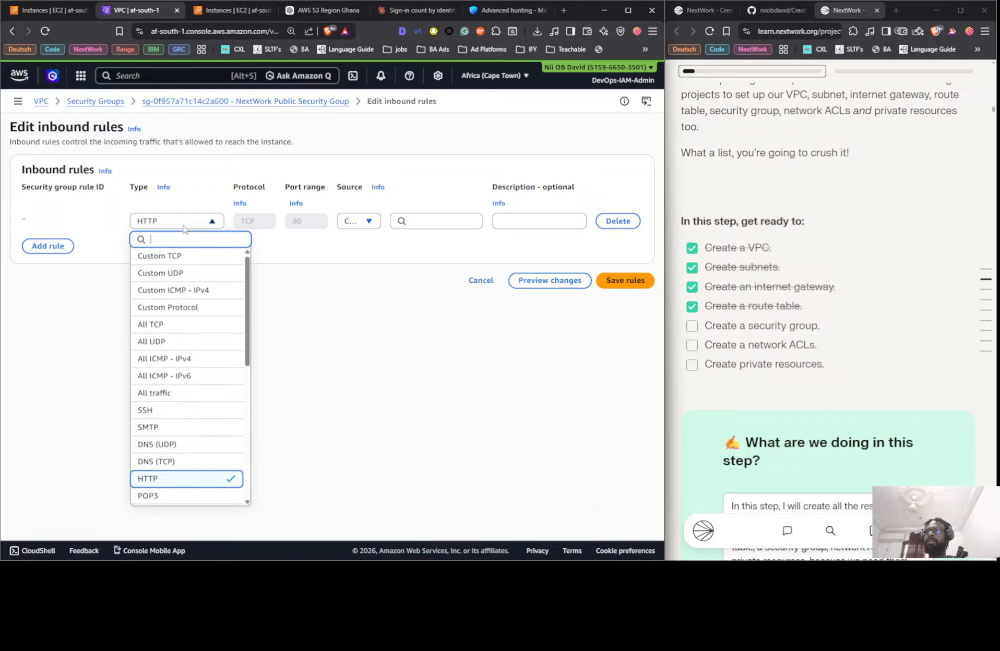
click(349, 221)
click(364, 261)
click(622, 340)
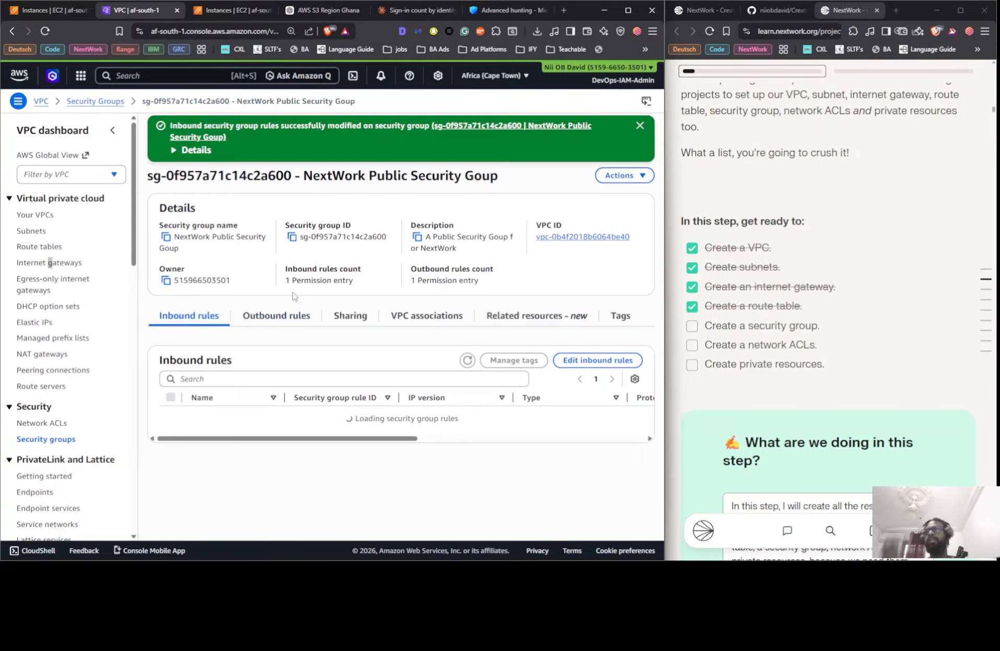
Check the inbound and outbound rules of NextWork Public Security Goup and mark the security group item as done on the checklist.
click(283, 322)
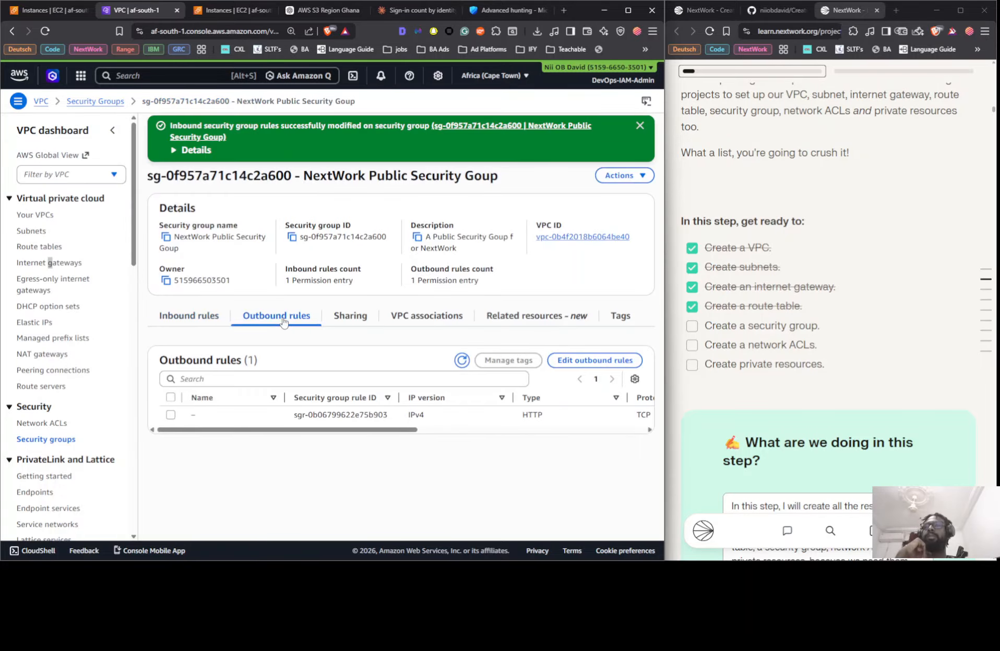
click(204, 314)
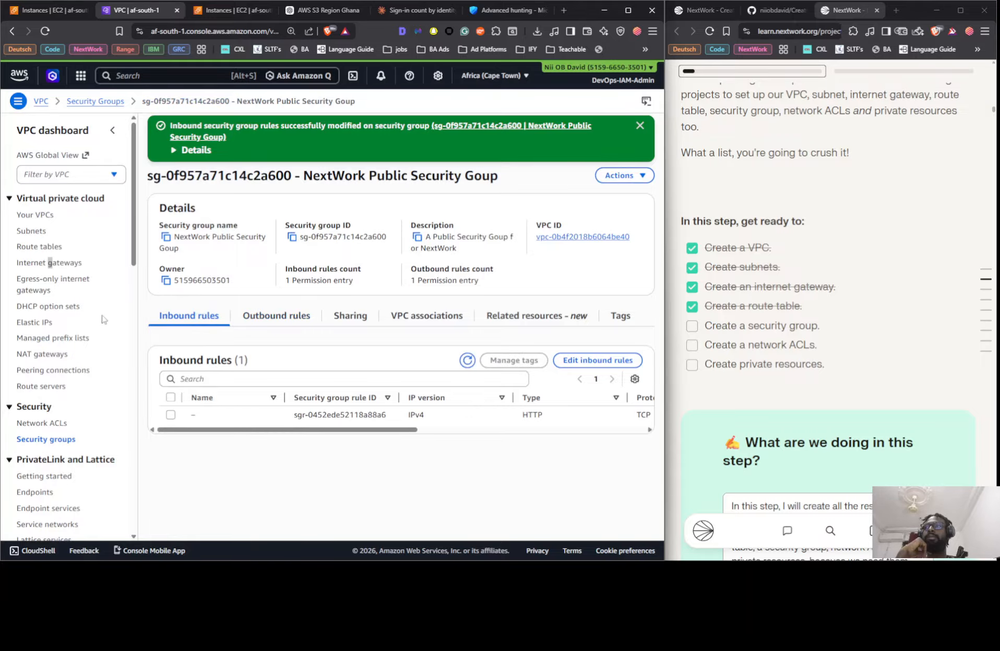
click(54, 264)
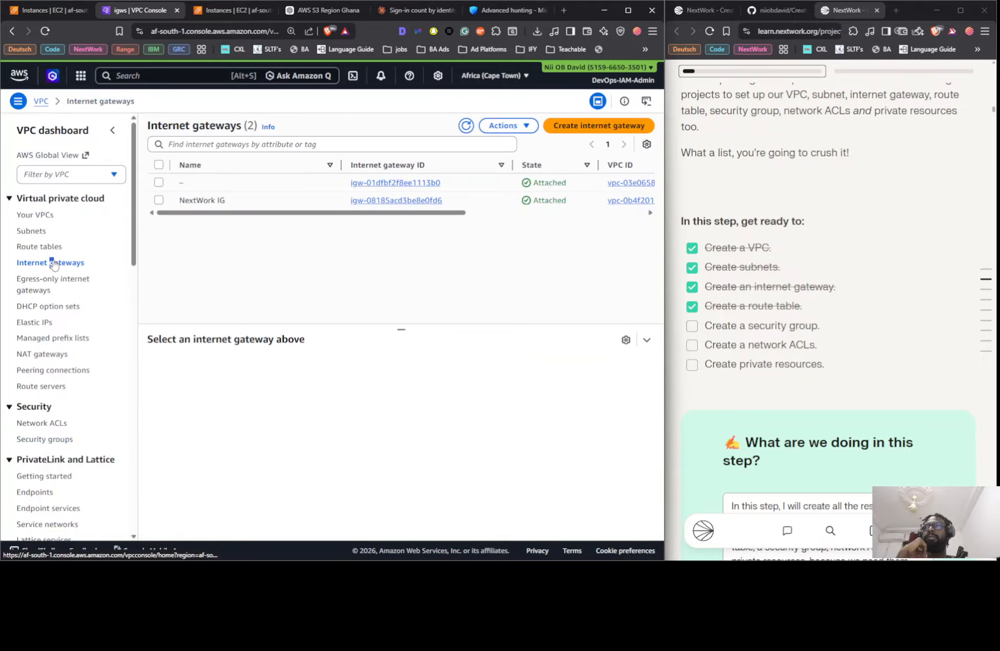
click(52, 440)
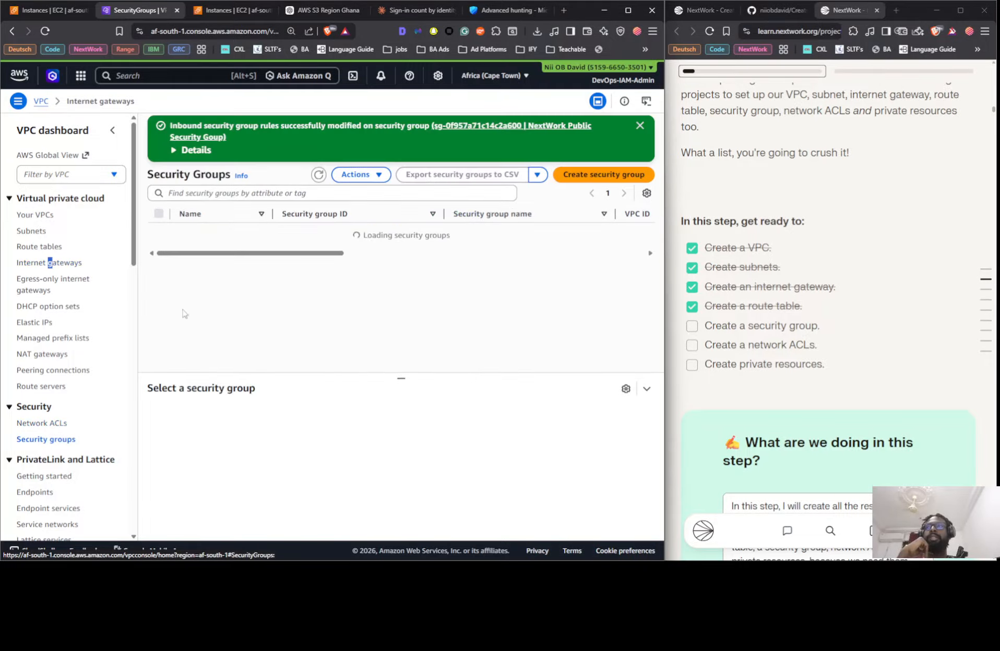
click(249, 268)
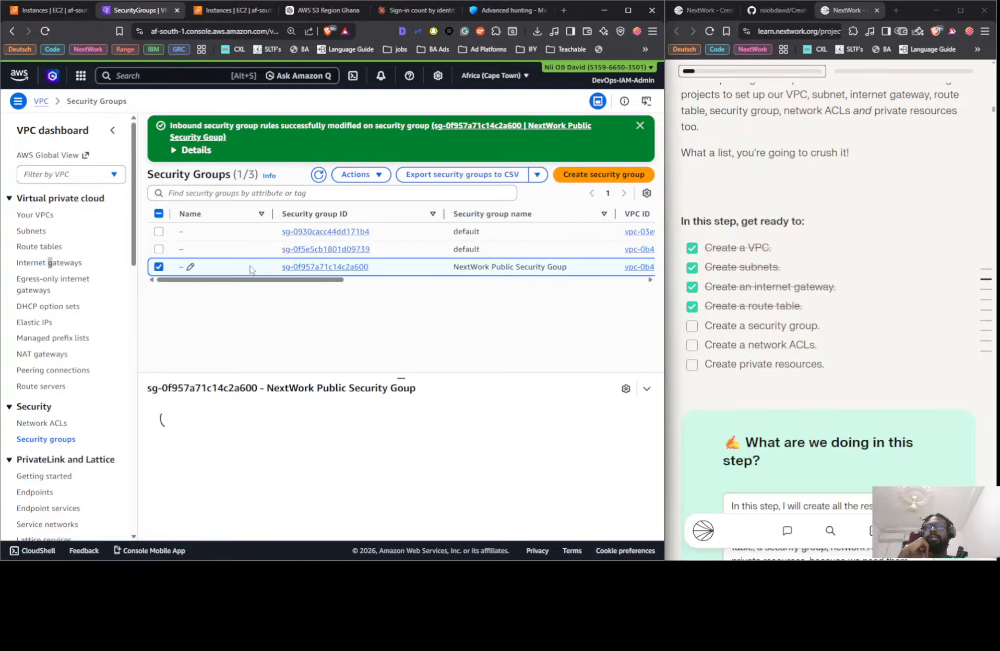
click(299, 415)
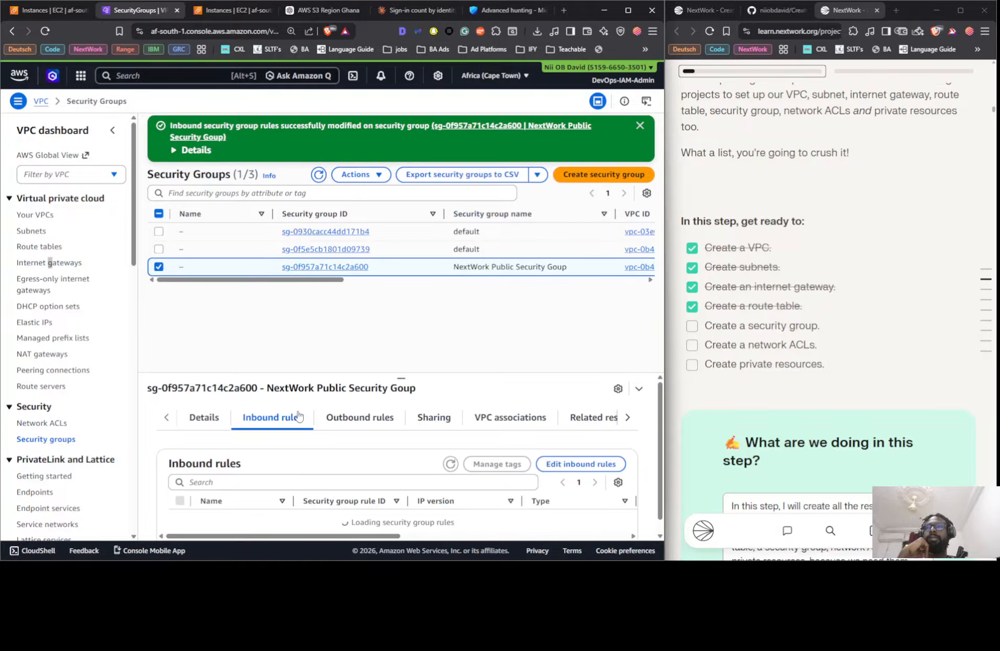
click(342, 420)
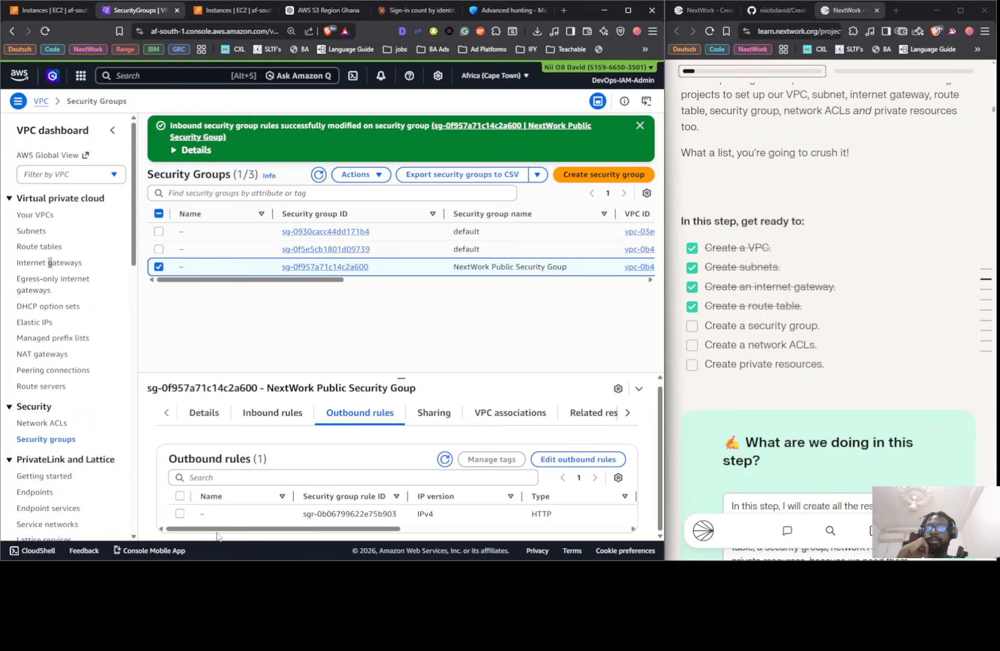
drag(217, 529, 166, 483)
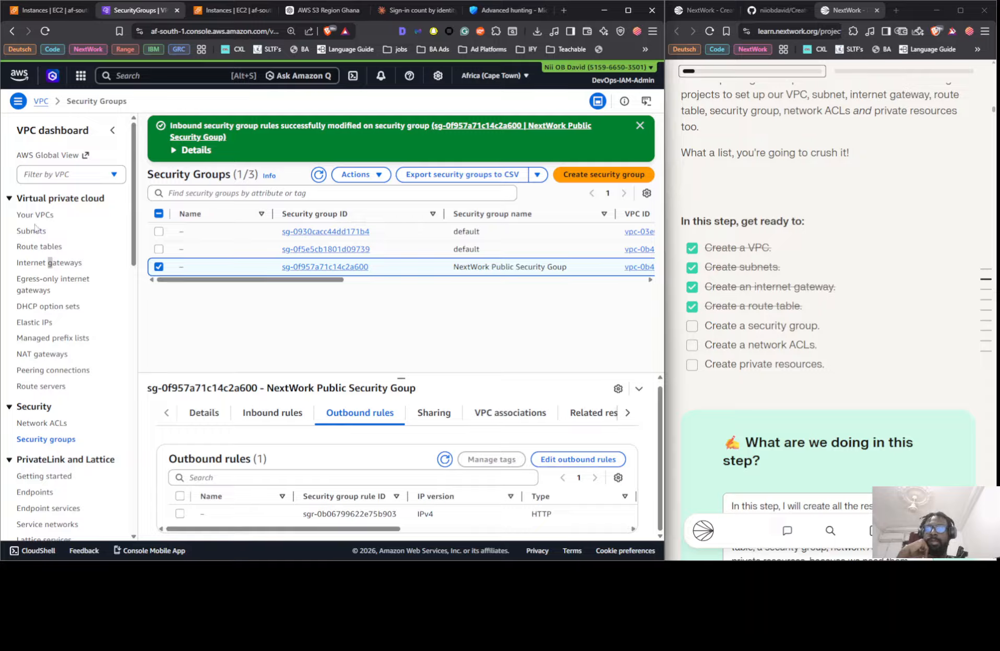
click(692, 325)
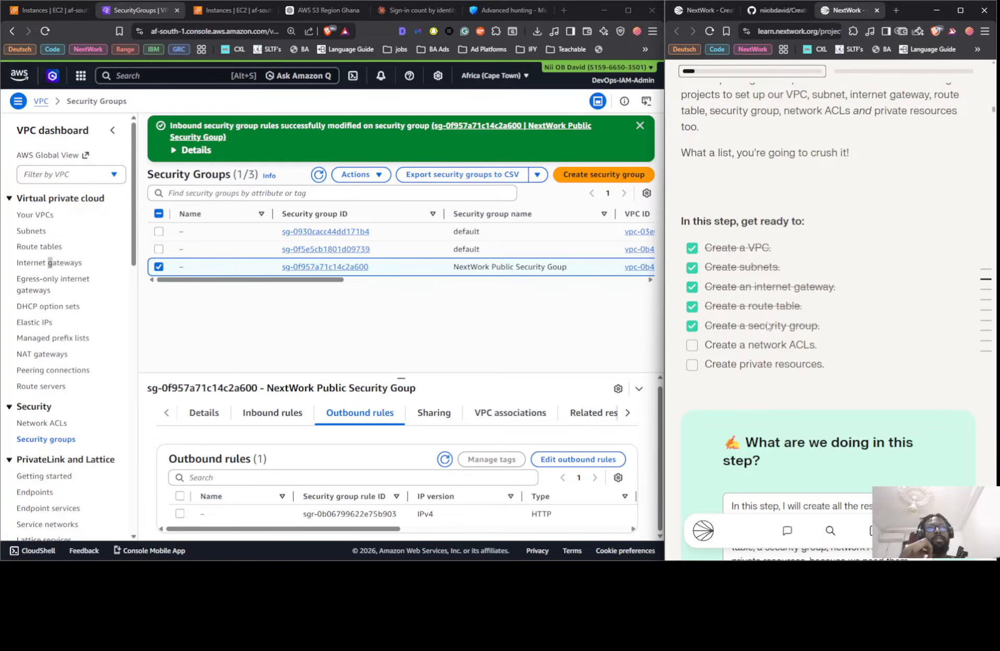
Start a new subnet in the NextWork VPC and name it NextWork Private Subnet.
click(33, 231)
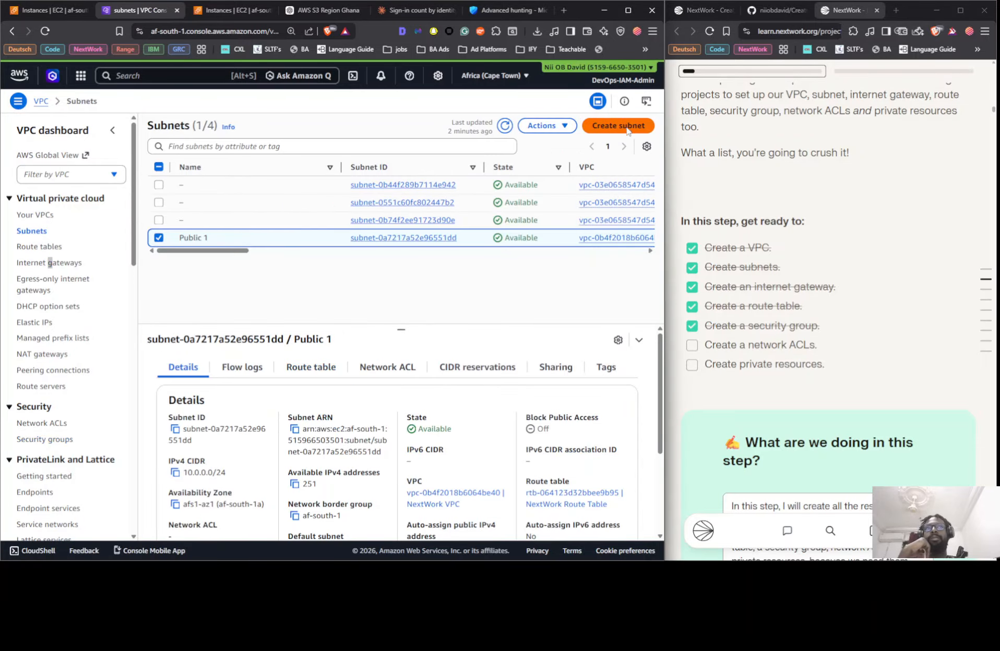
click(624, 128)
click(134, 201)
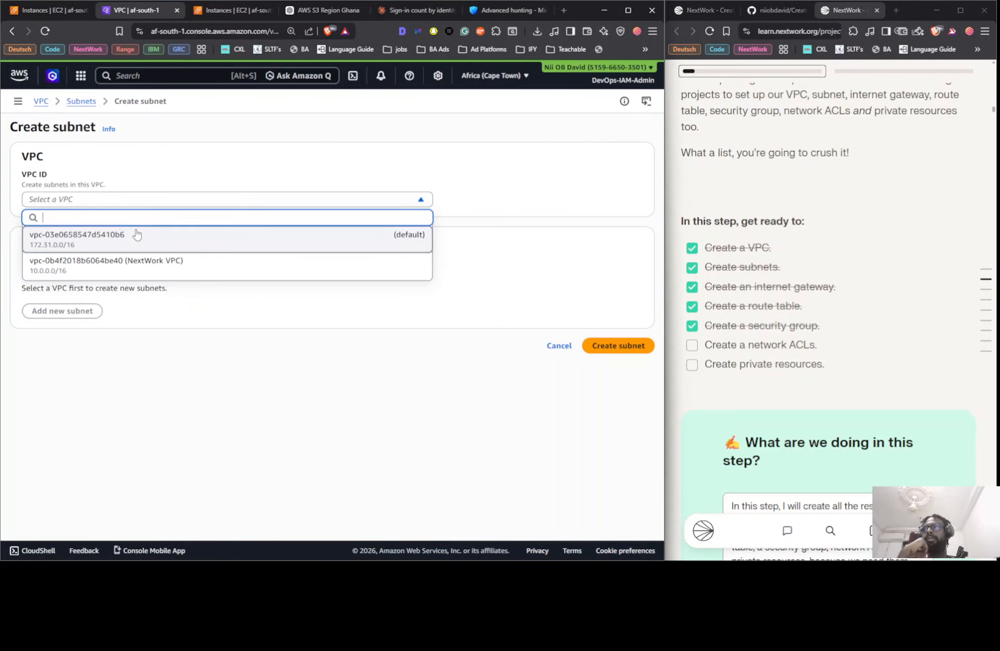
click(133, 263)
click(112, 414)
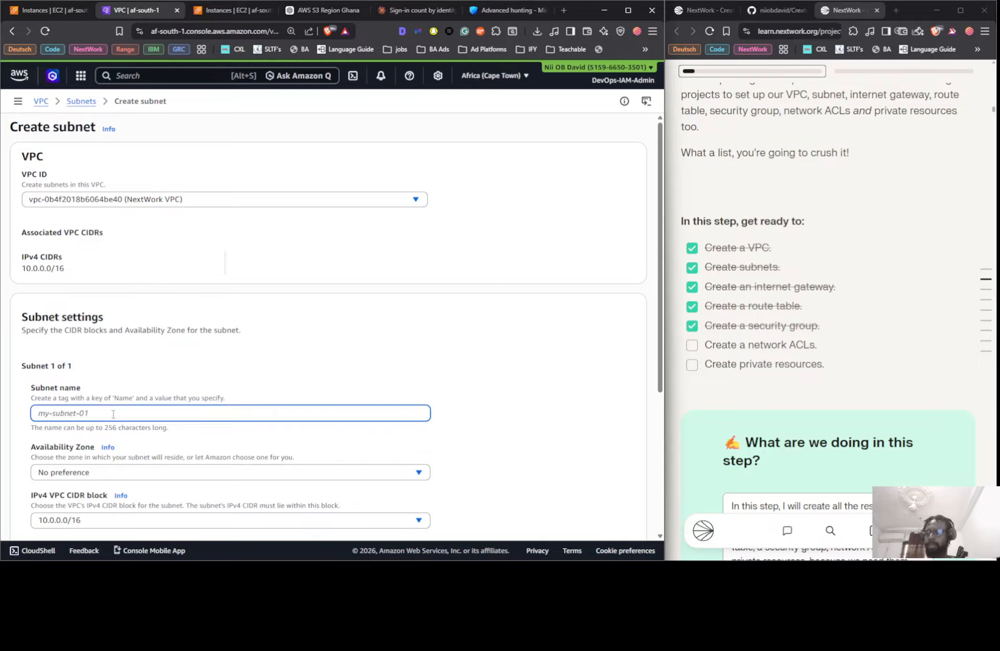
text(Next)
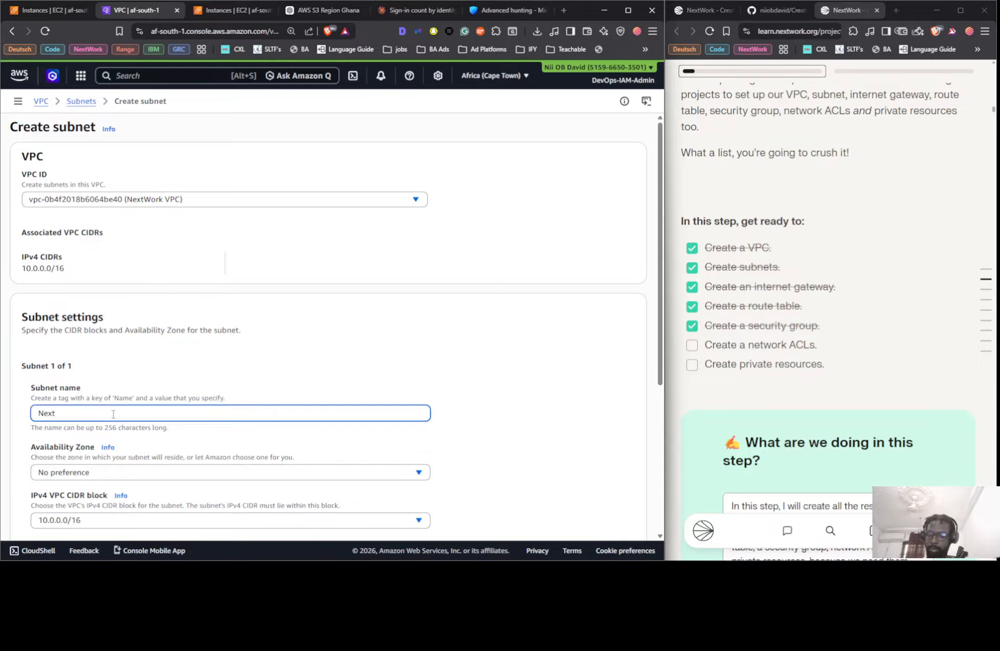
text(Work Private Subnet)
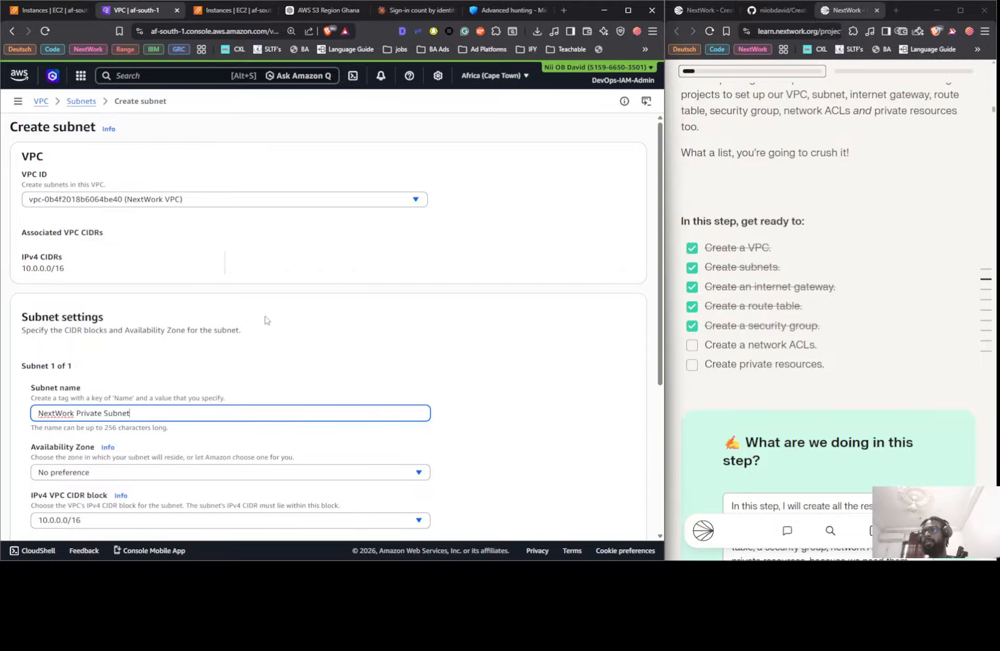
Set the private subnet's Availability Zone to Africa (Cape Town) / afs1-az2 (af-south-1b).
scroll(263, 318, down, 4)
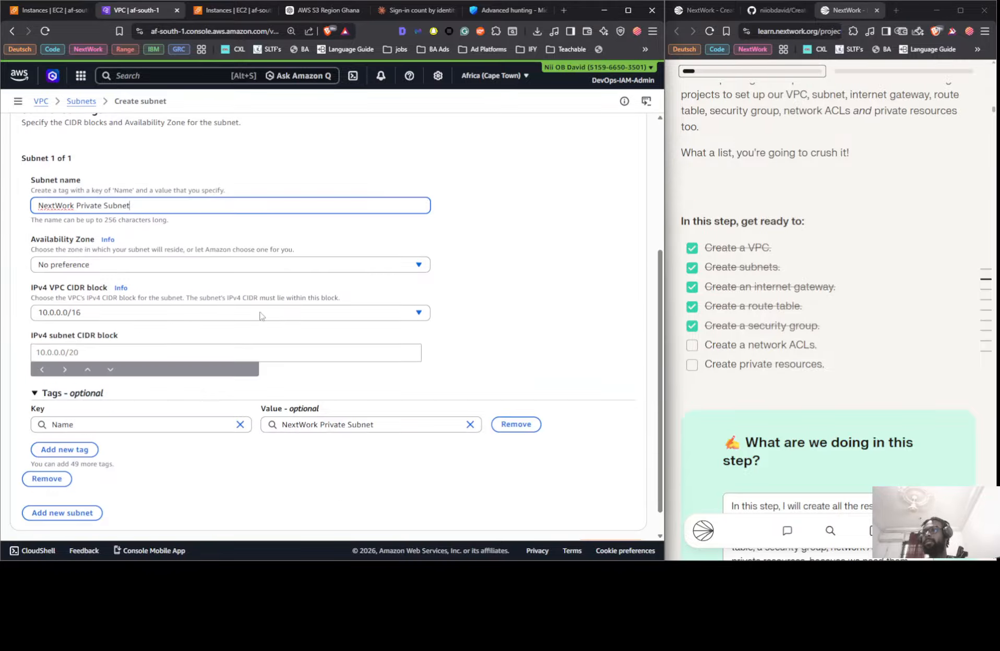
click(100, 267)
click(110, 349)
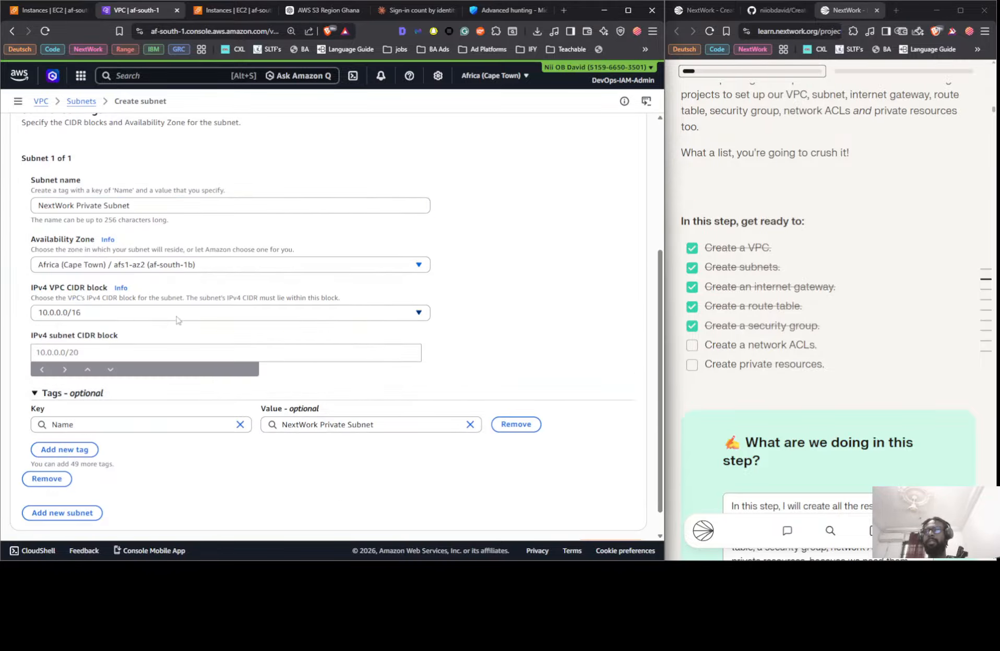
Set the subnet's IPv4 CIDR block to 10.0.1.0/24 and create the private subnet.
click(164, 348)
text(10.0.1.0)
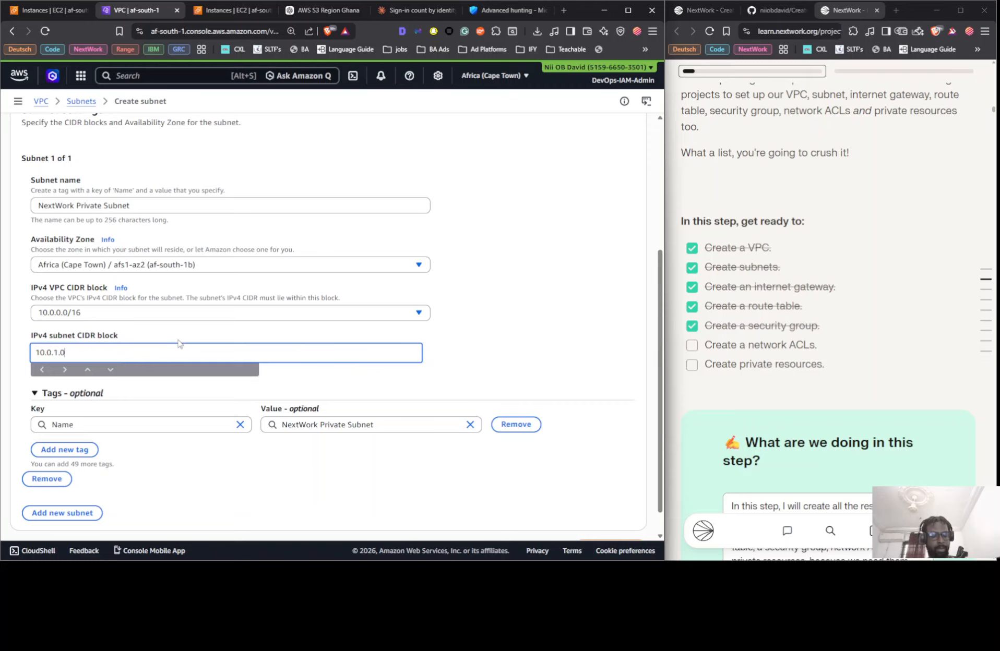
text(/24)
click(528, 295)
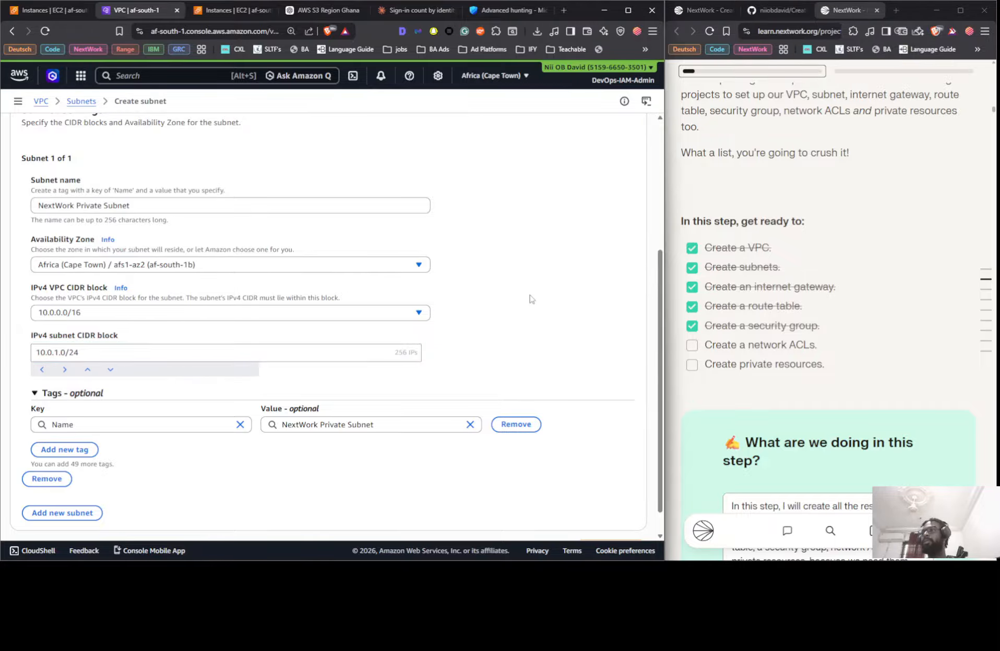
scroll(527, 307, down, 1)
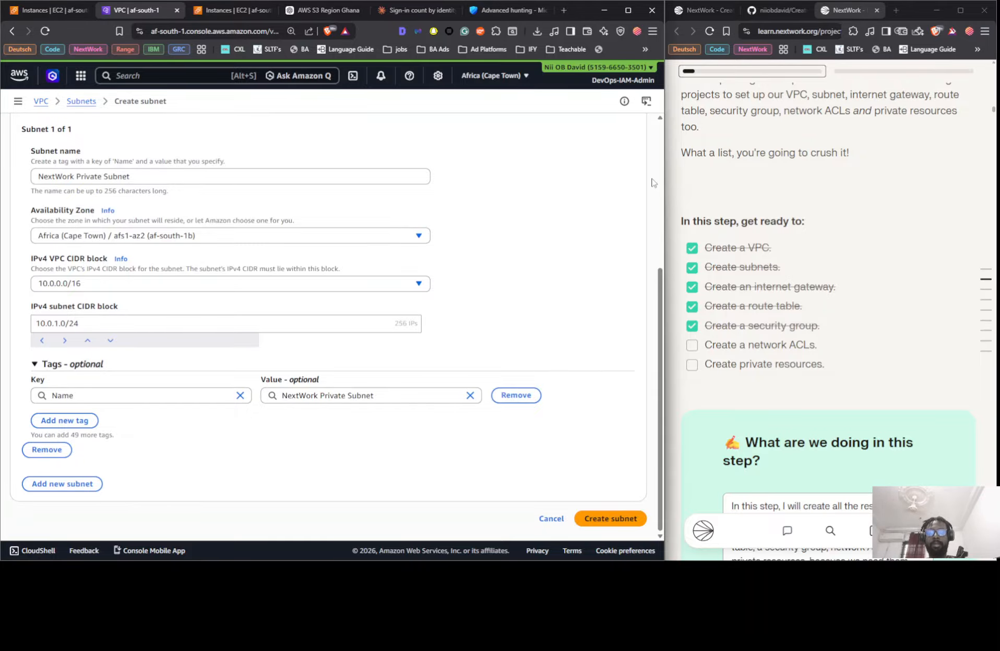
click(593, 519)
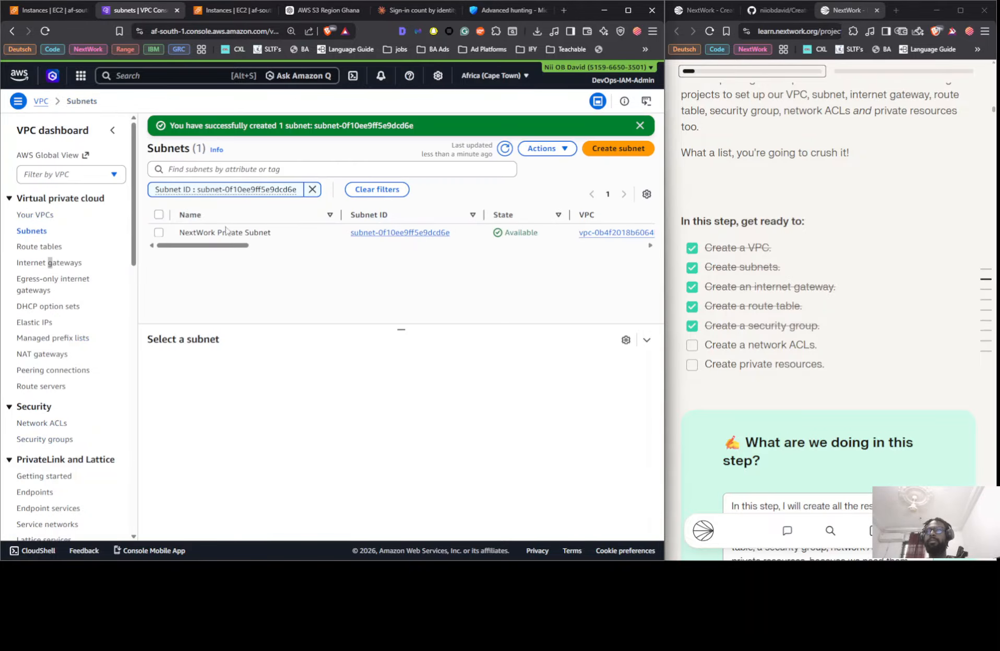
Examine the details, route table and network ACL associated with NextWork Private Subnet.
click(290, 235)
click(547, 149)
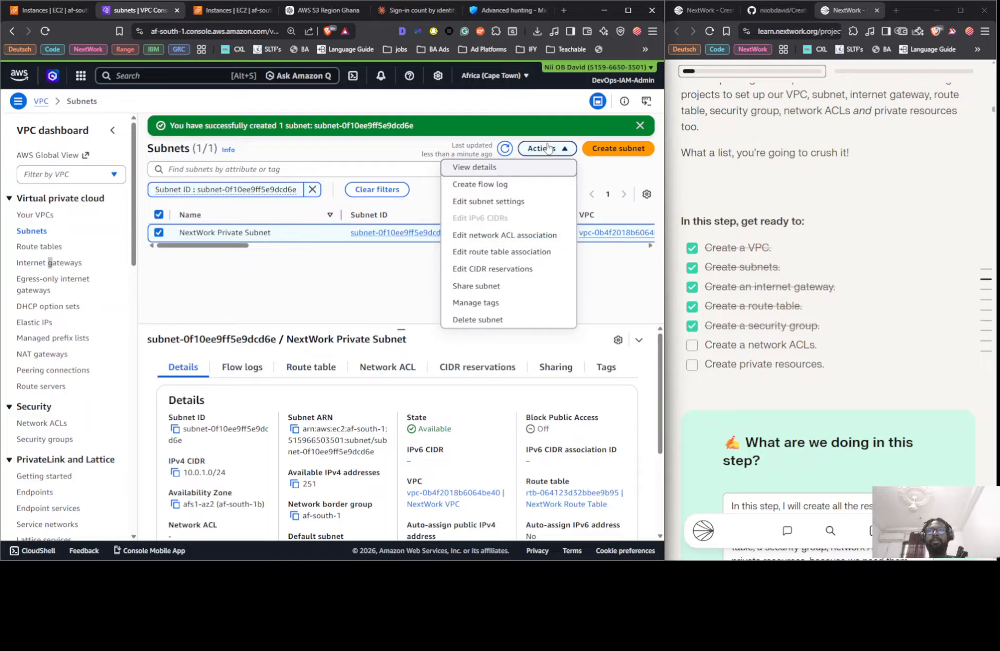
click(547, 148)
click(249, 370)
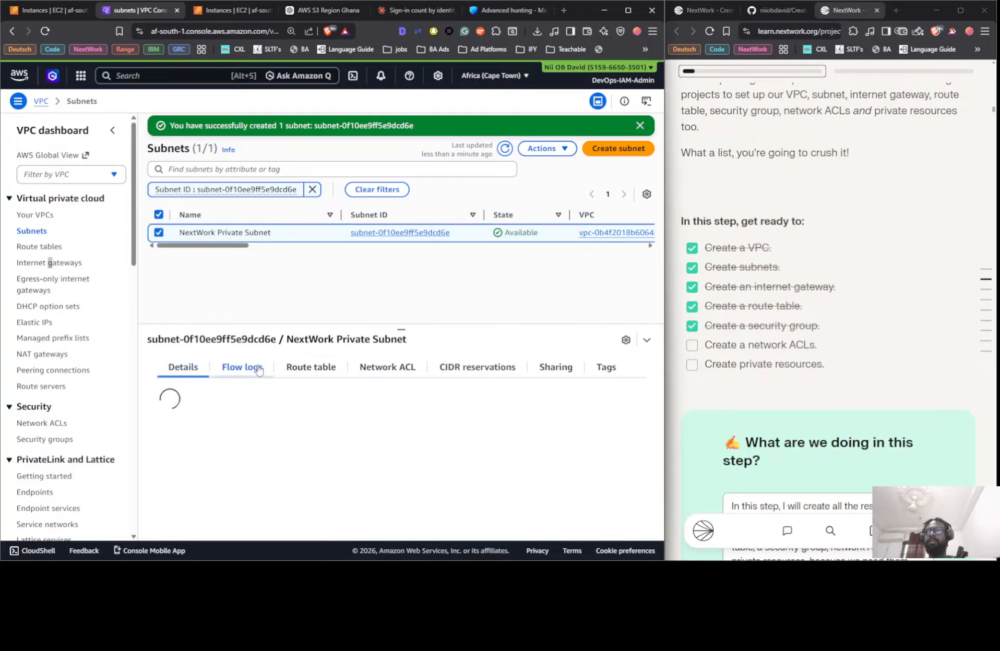
click(313, 372)
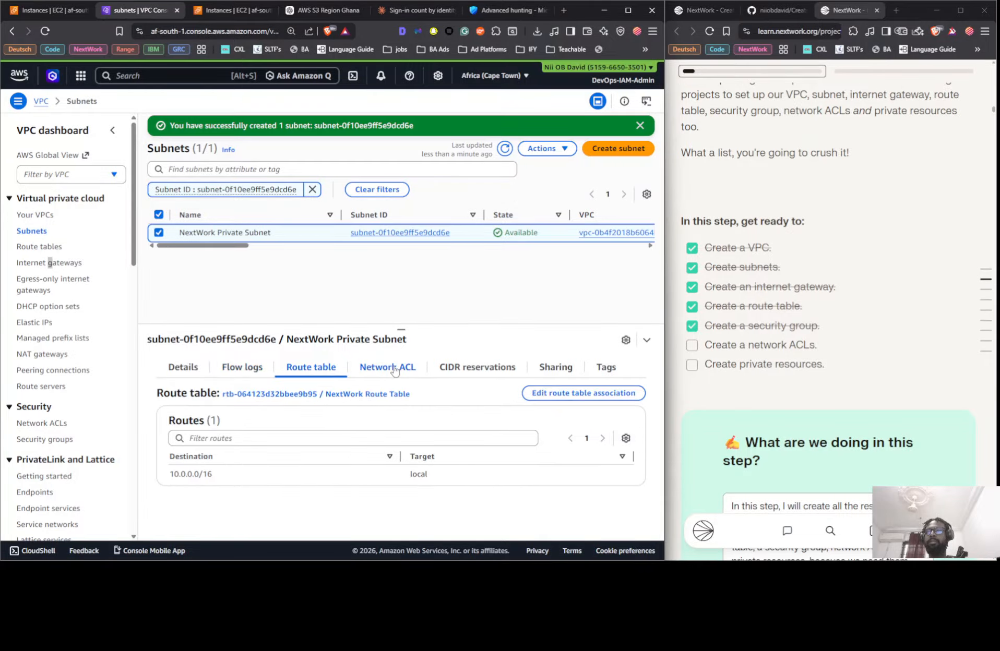
click(387, 371)
click(313, 368)
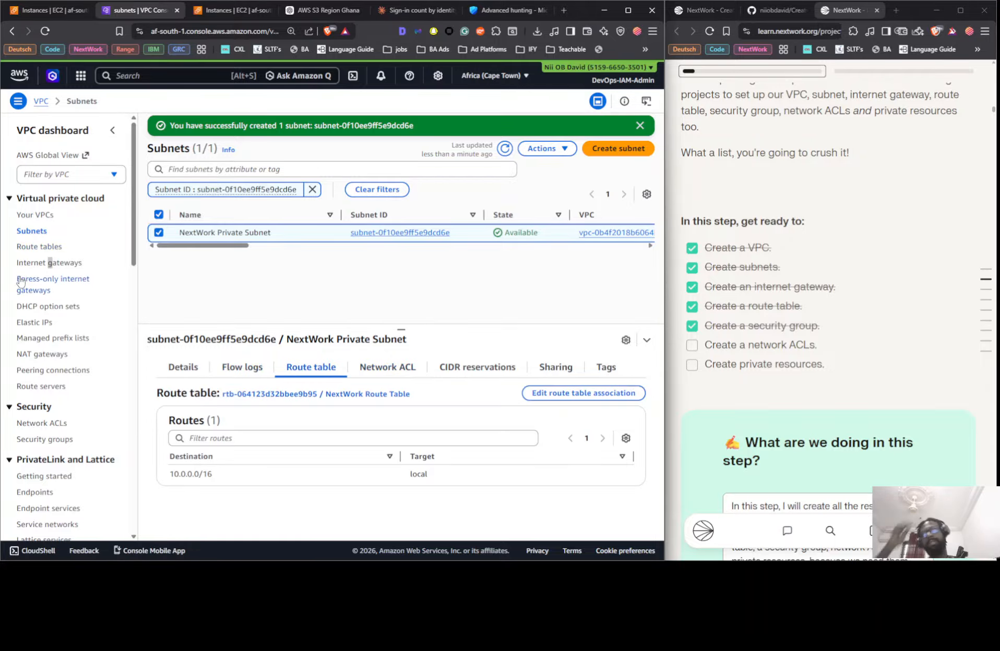
Create a route table named NextWork Private Route Table in the NextWork VPC.
click(38, 247)
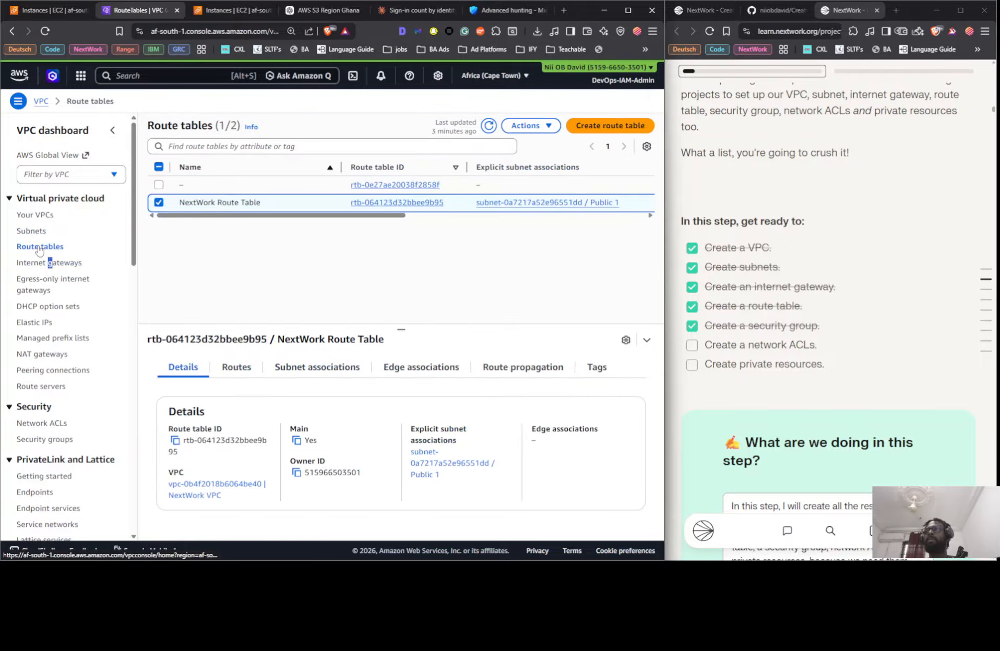
click(592, 126)
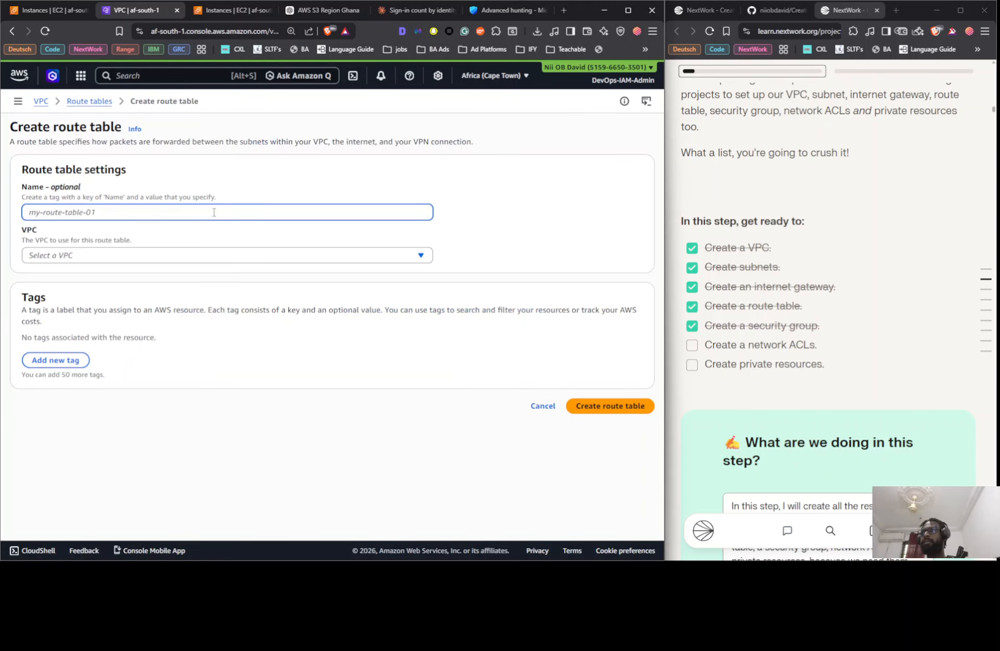
text(NextWork Private Route)
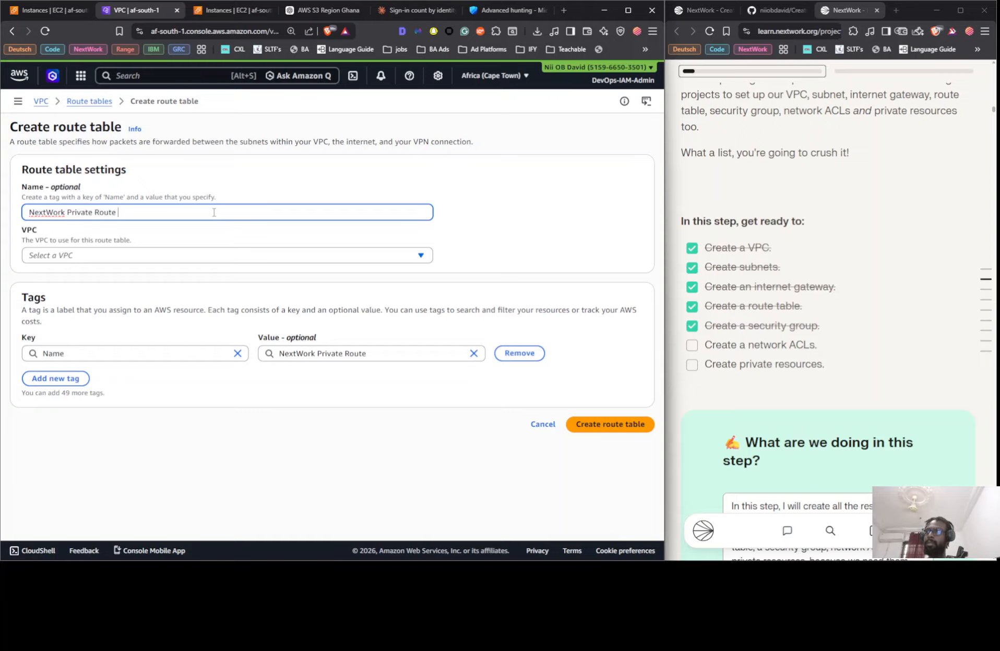
text(le)
click(214, 255)
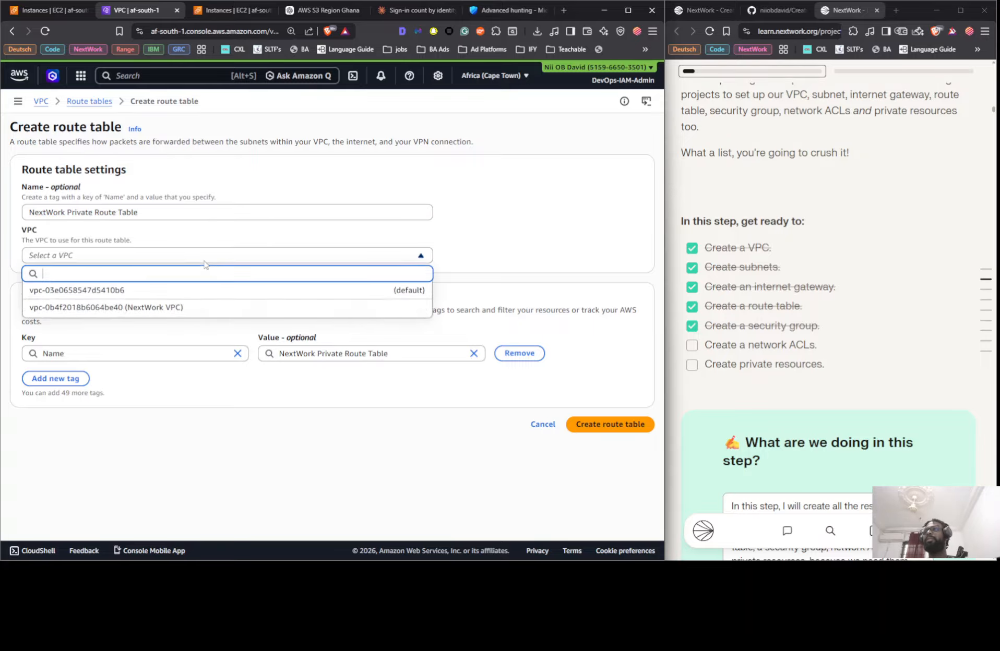
click(196, 309)
click(593, 436)
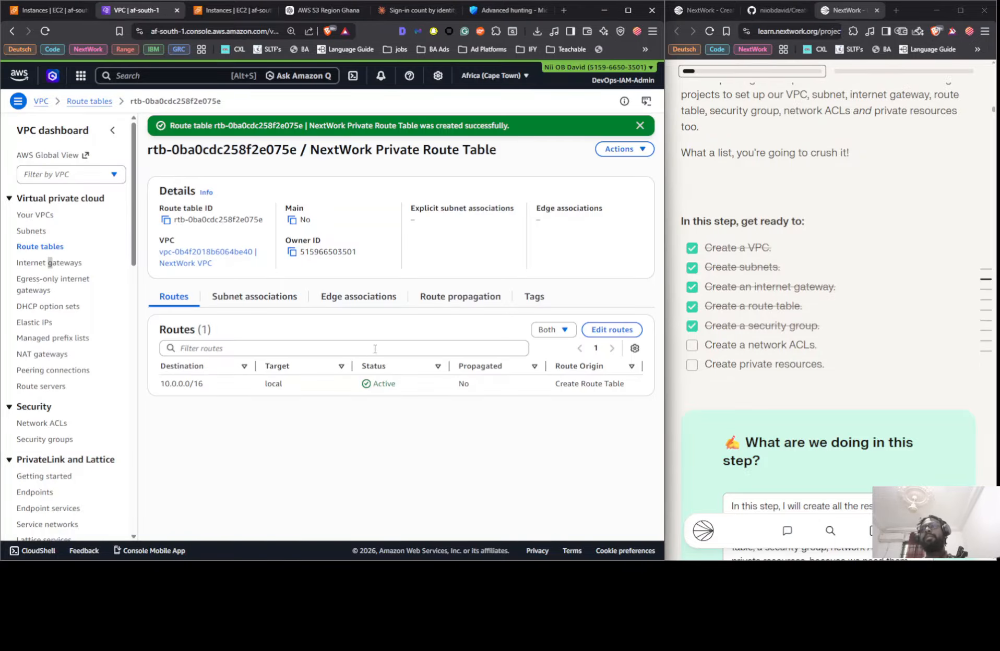
Associate NextWork Private Subnet with NextWork Private Route Table and check its subnet associations.
click(284, 298)
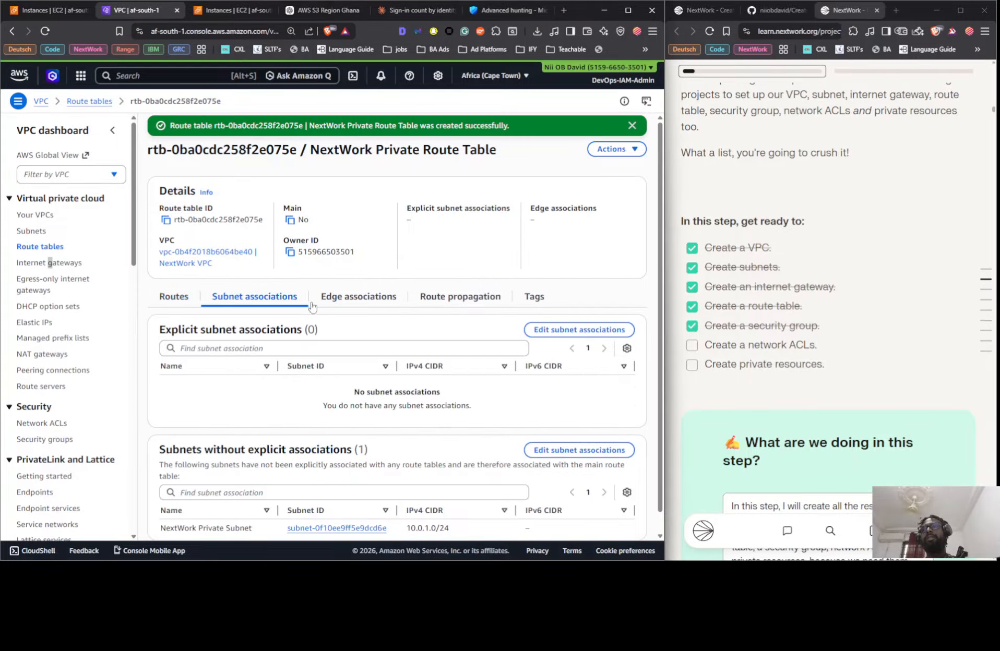
click(613, 330)
click(126, 241)
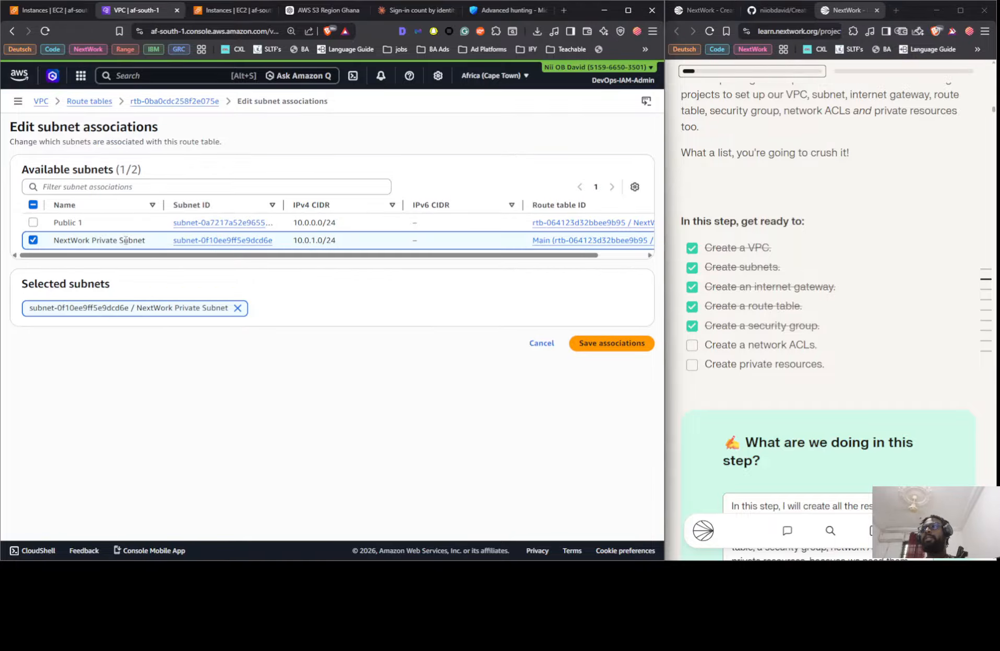
click(607, 343)
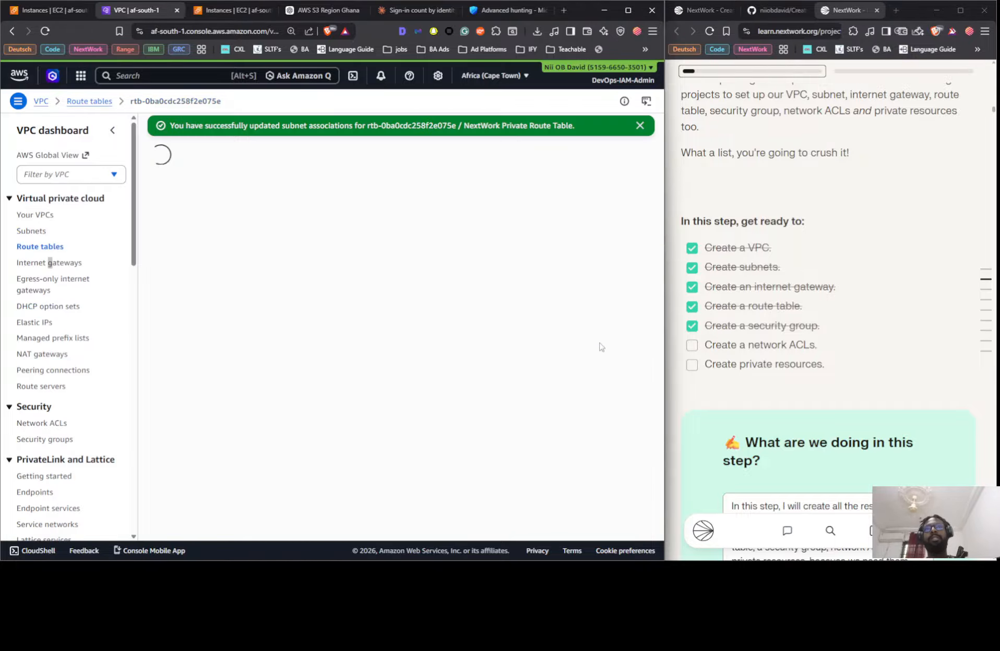
click(259, 296)
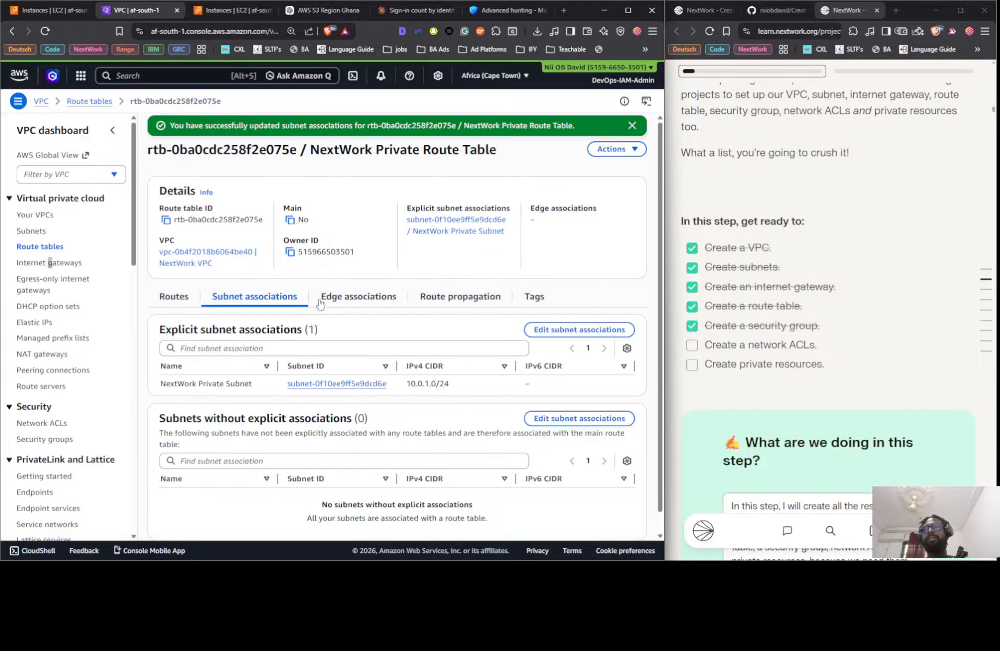
click(357, 298)
click(257, 299)
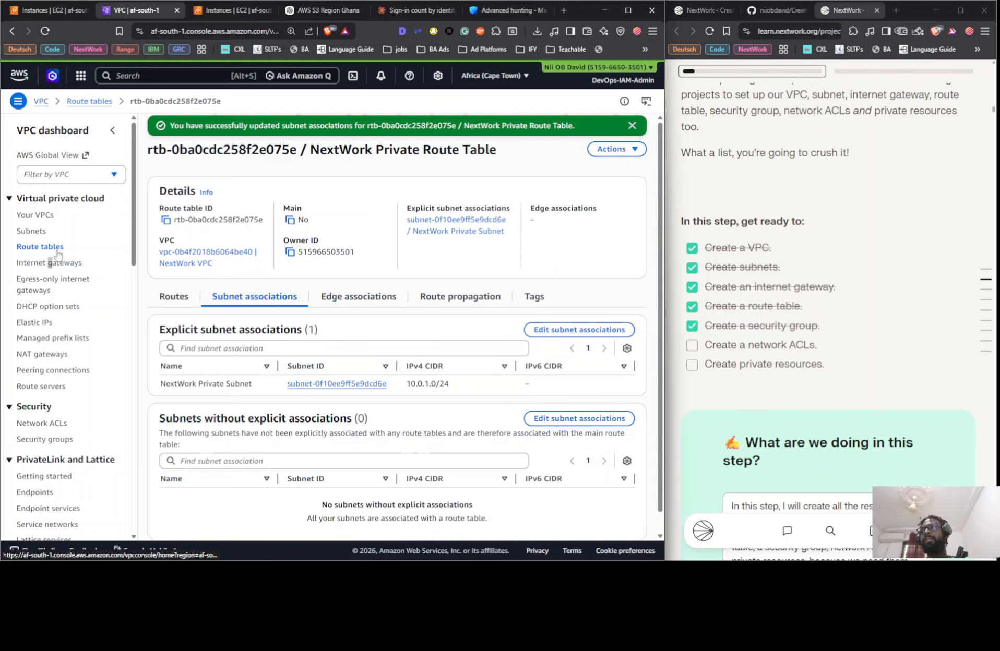
Rename NextWork Route Table as NextWork Public Route Table and refresh the route table list.
click(40, 247)
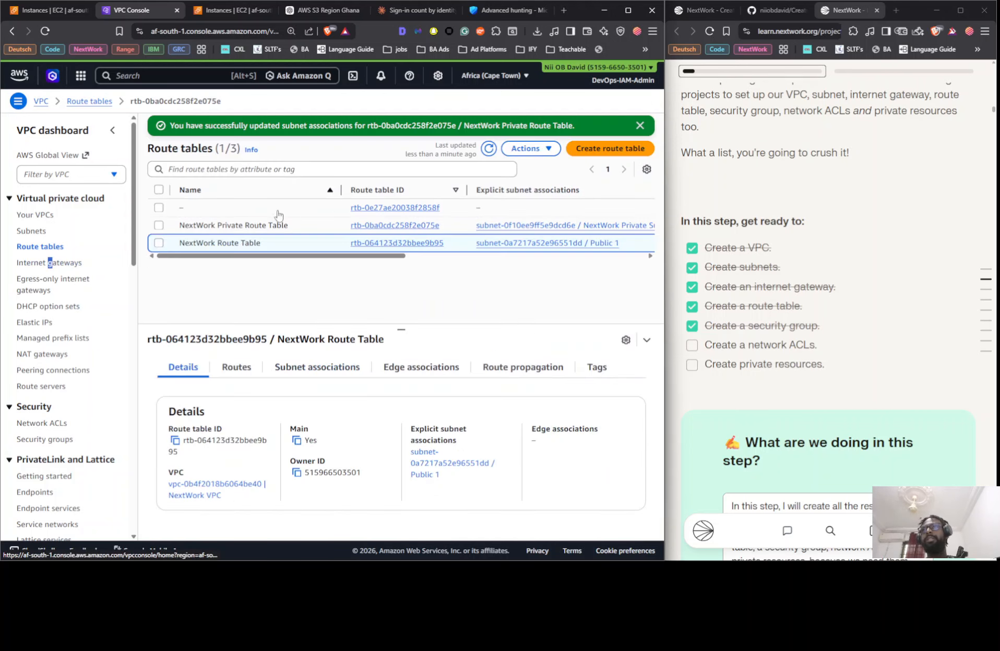
click(268, 243)
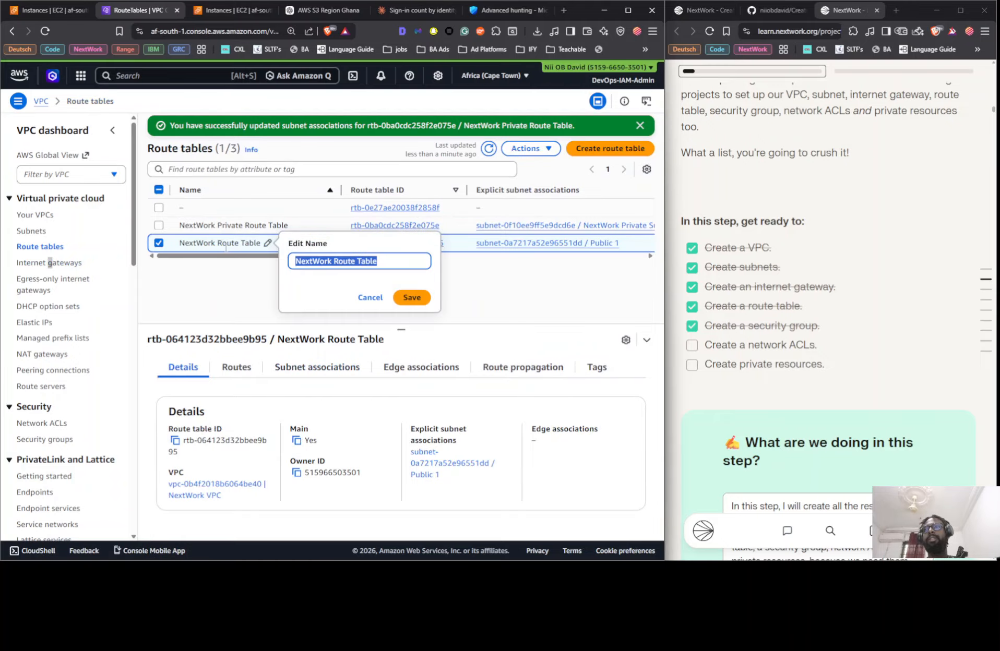
click(333, 263)
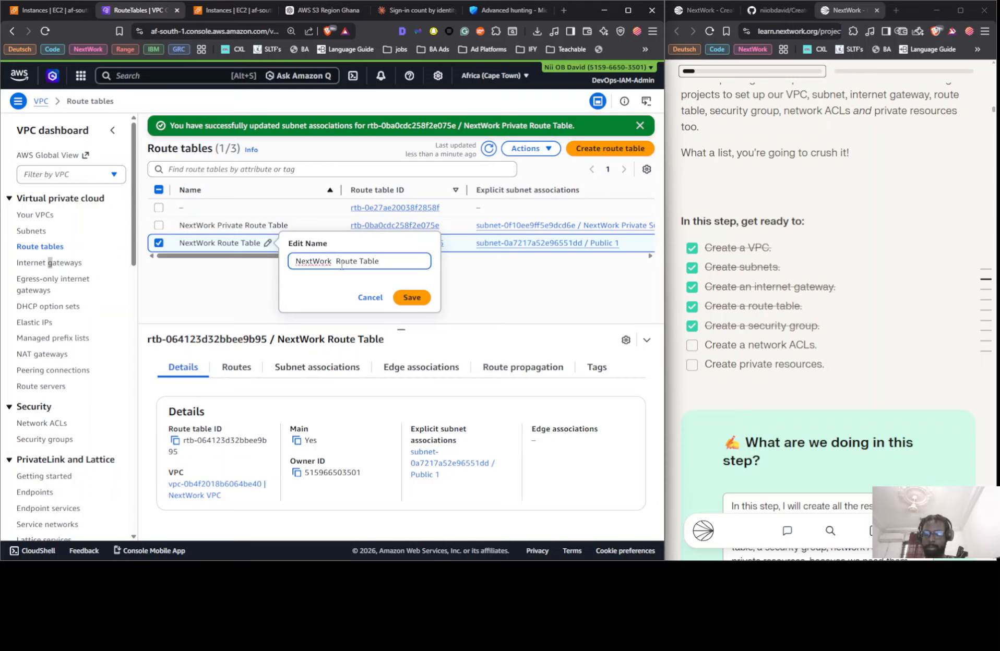
text(Public)
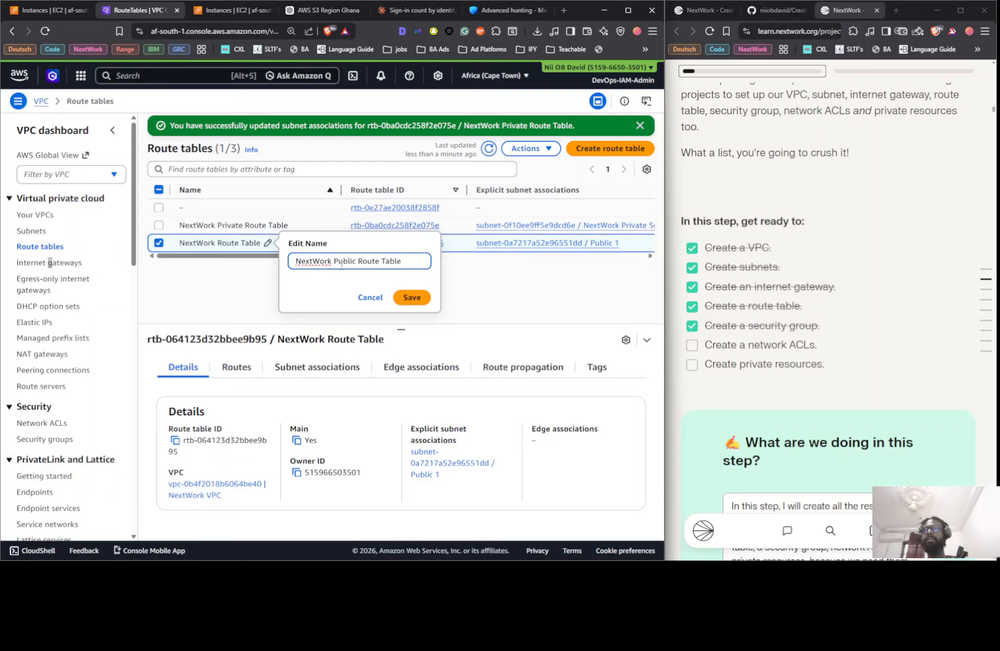
click(412, 297)
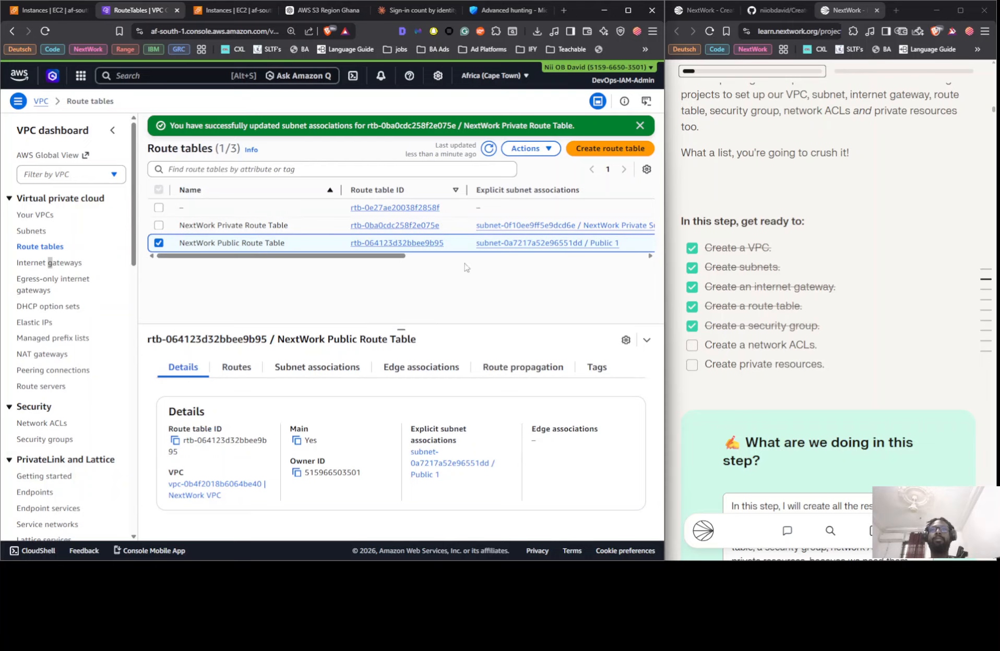
drag(360, 256, 327, 260)
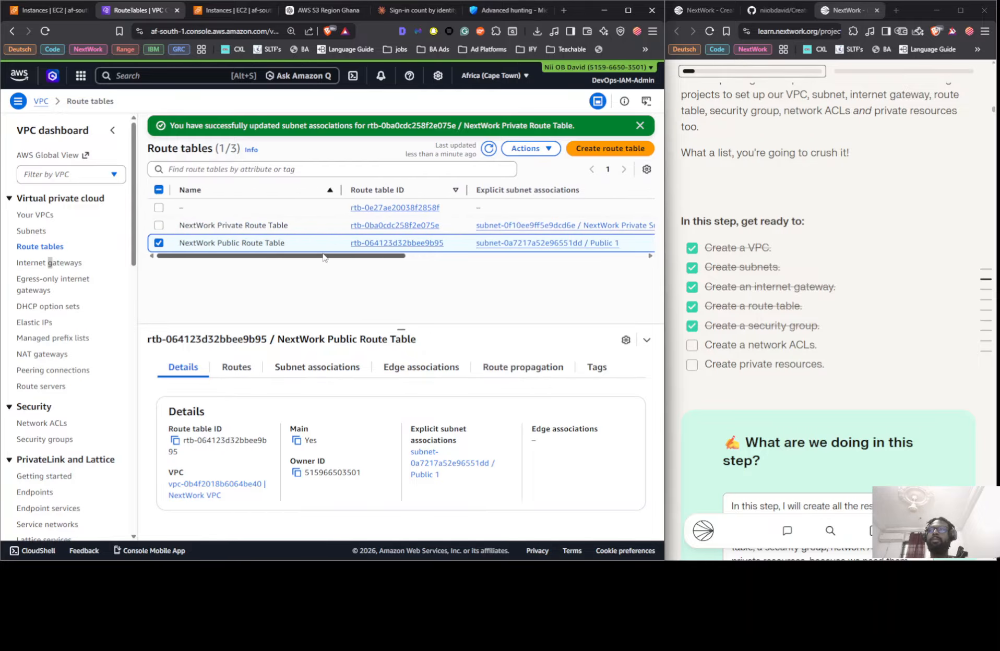
click(488, 149)
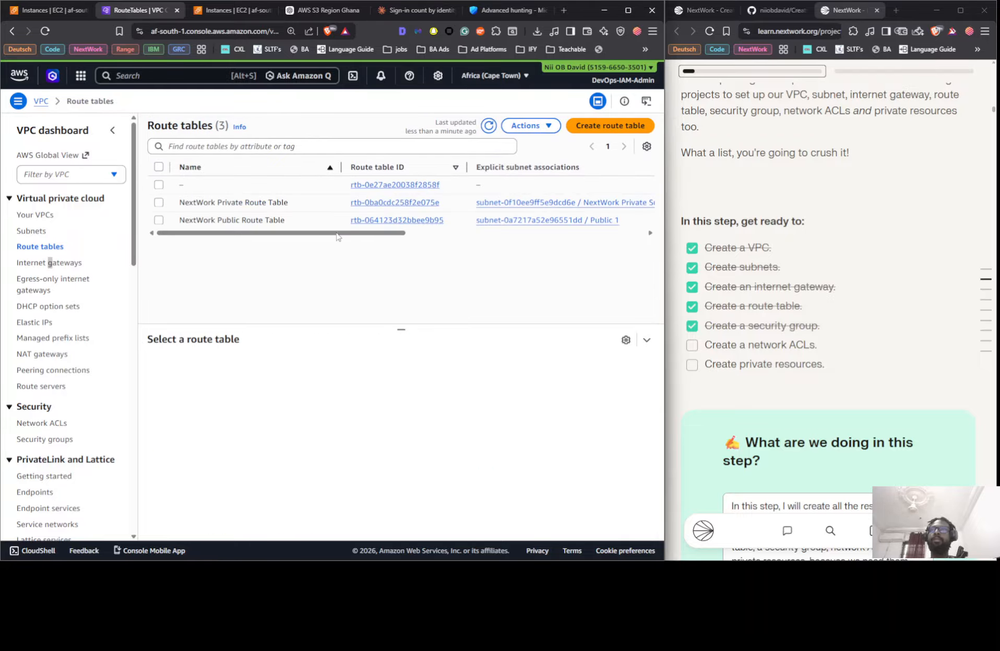
Add a route to NextWork Public Route Table with destination 0.0.0.0/0 and the NextWork IG internet gateway as target, and save the changes.
drag(331, 234, 237, 232)
click(290, 219)
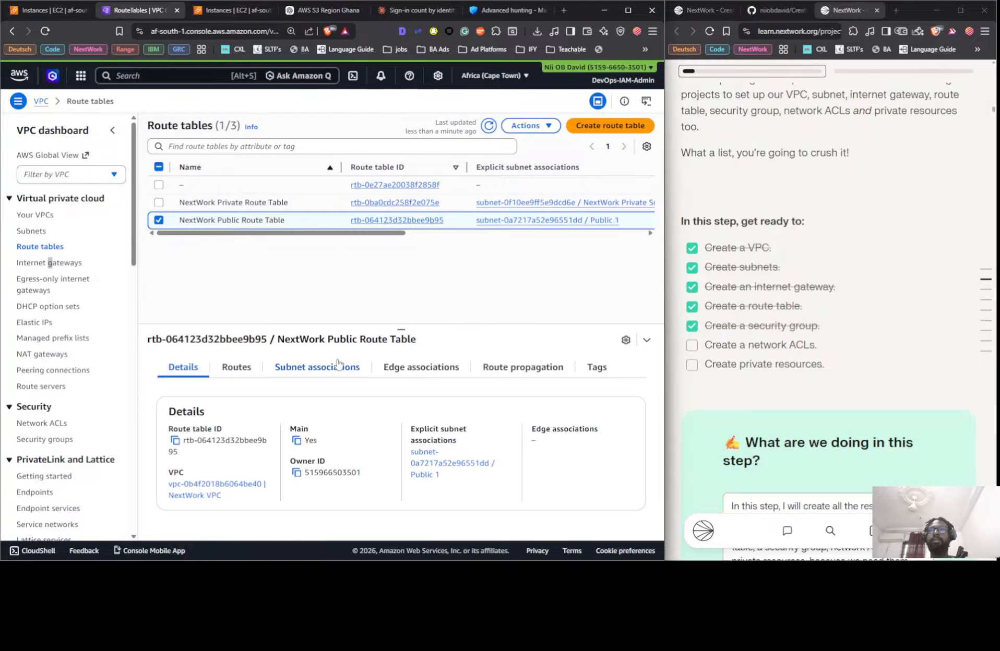
click(250, 371)
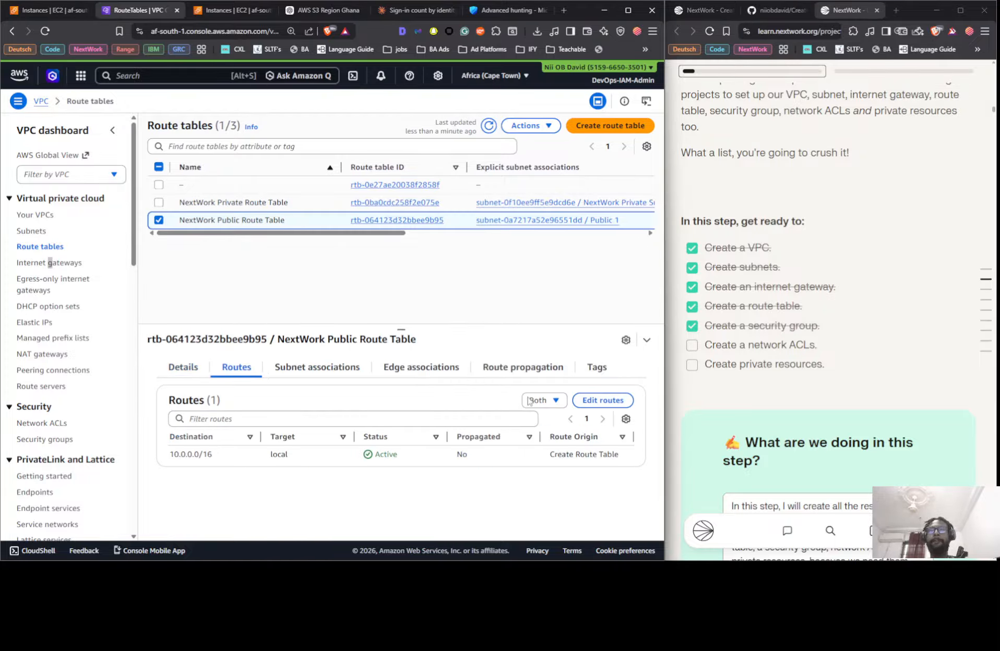
click(603, 401)
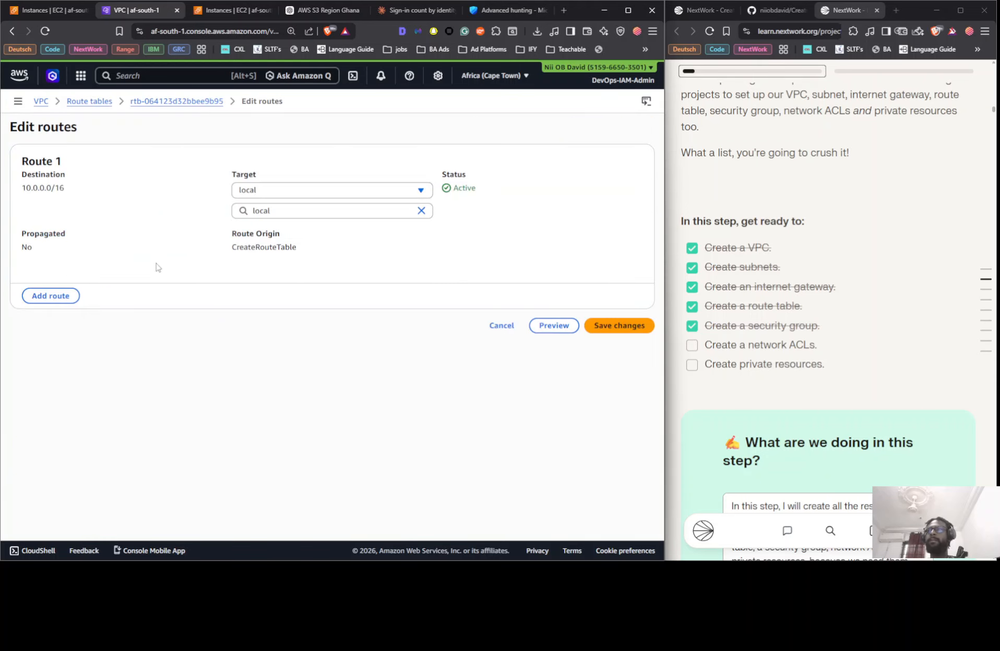
click(51, 296)
click(78, 321)
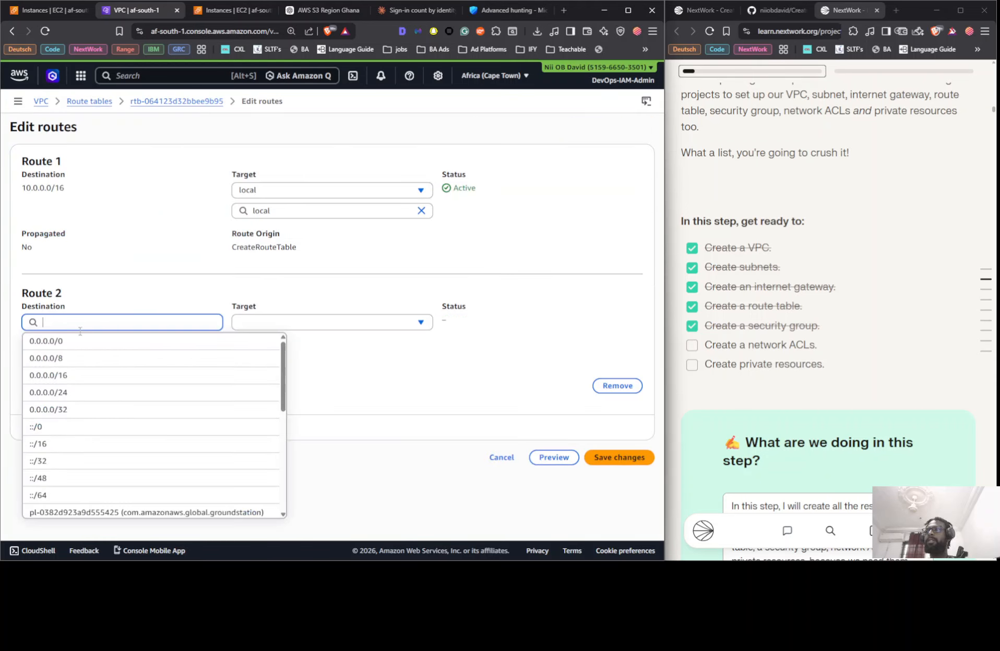
click(83, 343)
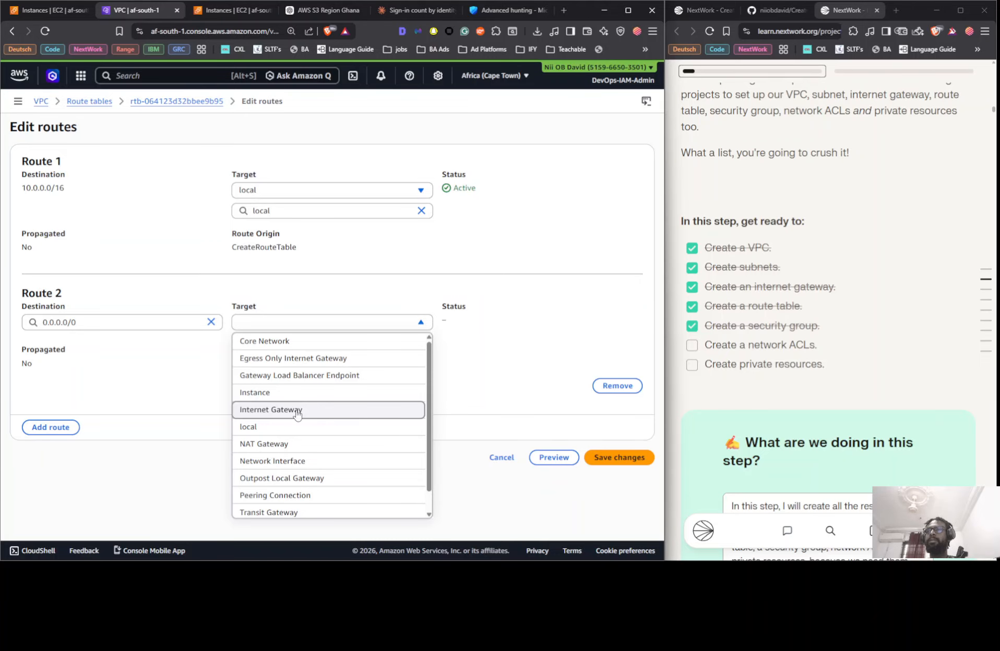
click(296, 410)
click(299, 343)
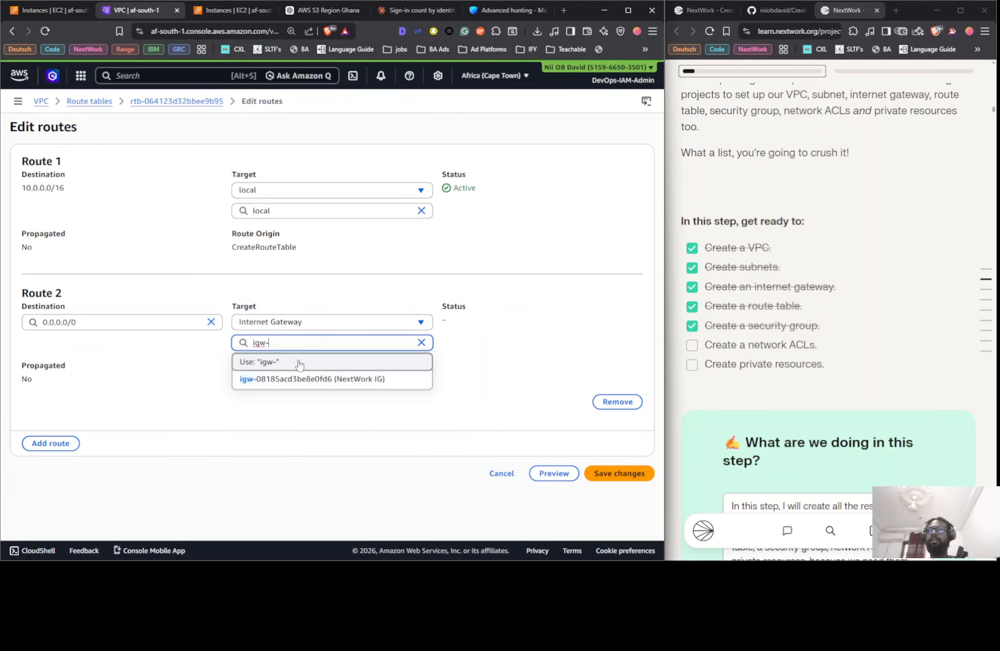
click(298, 379)
click(605, 473)
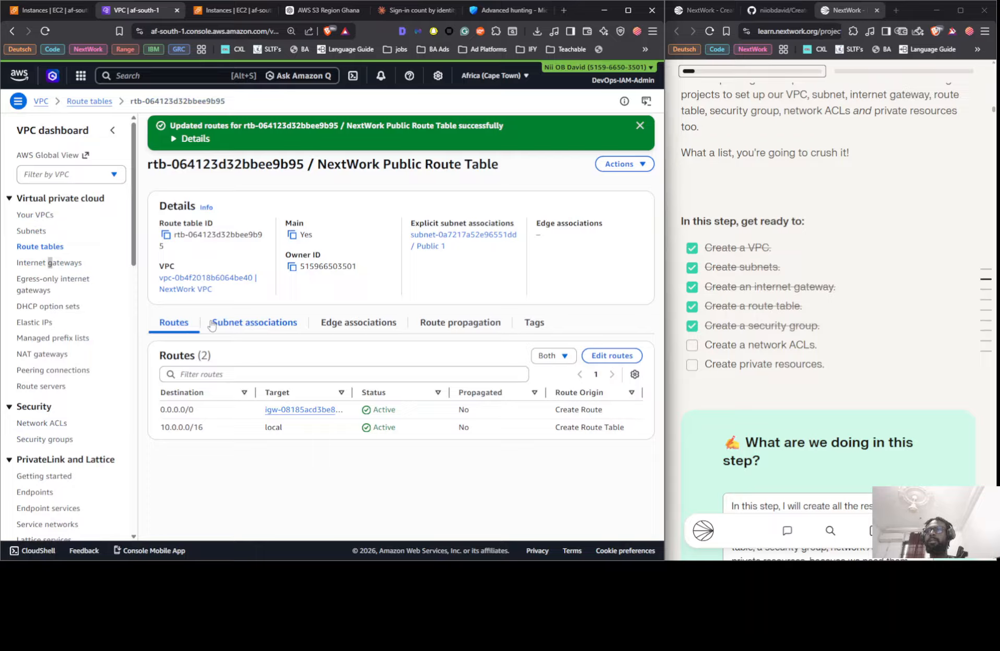
Check the NextWork IG internet gateway's details and the routes and subnet associations of NextWork Public Route Table.
click(40, 263)
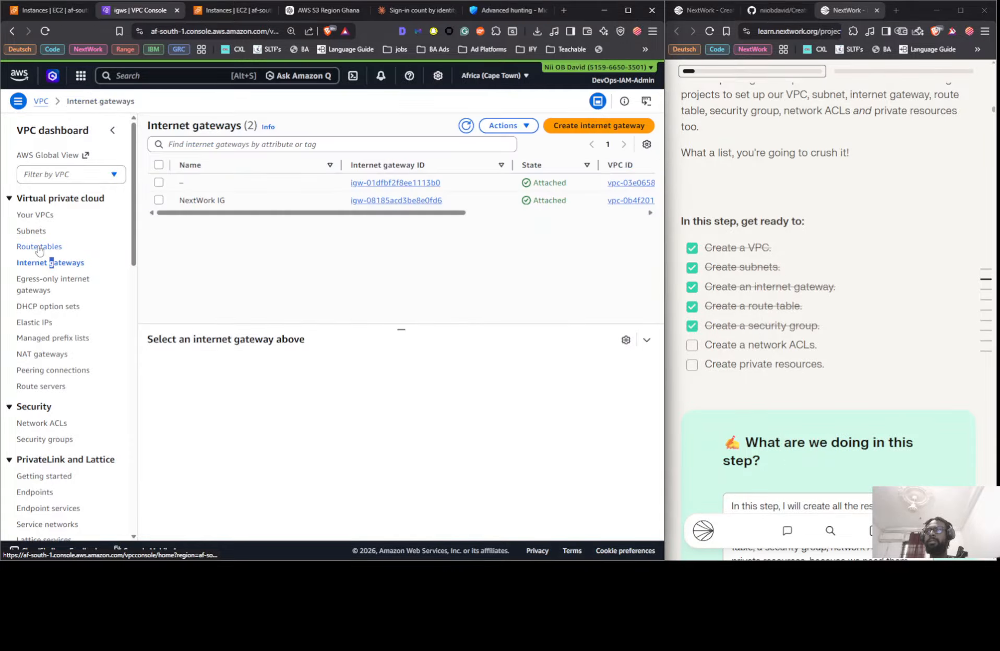
click(233, 200)
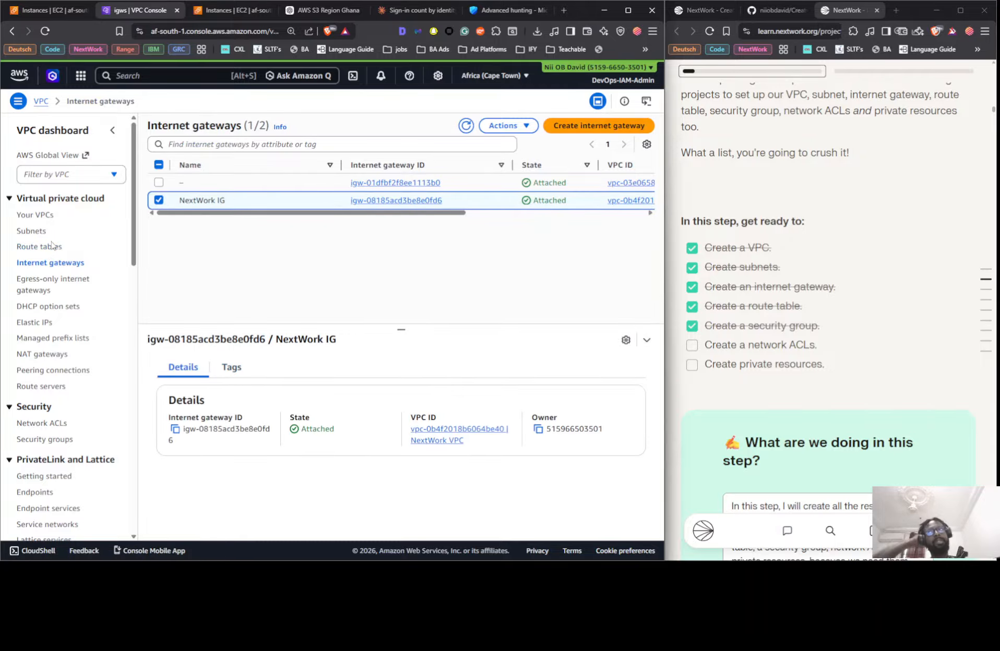
click(52, 247)
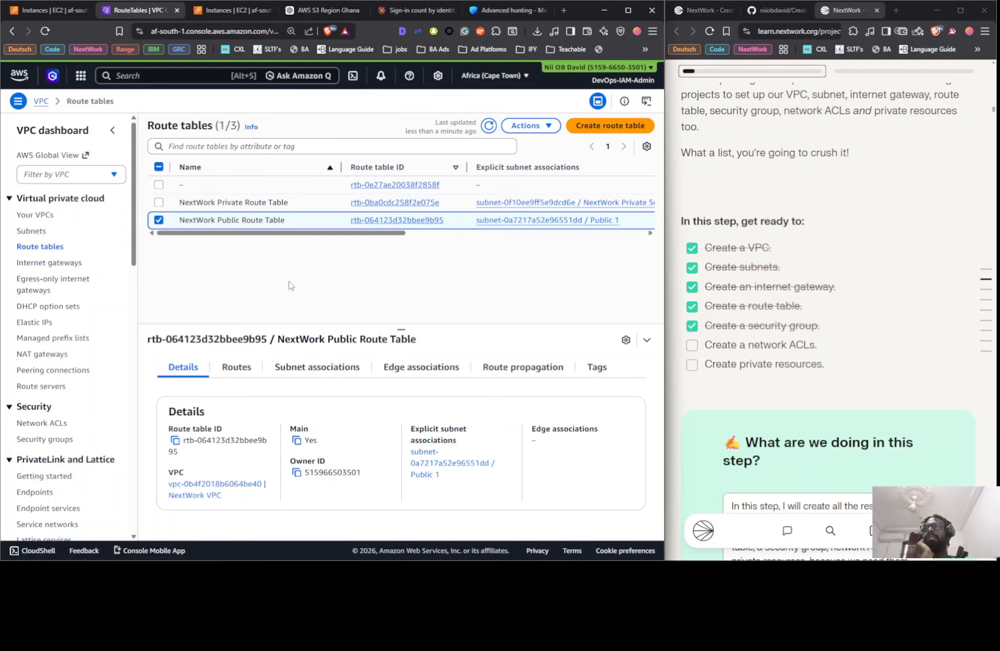
click(320, 366)
click(223, 367)
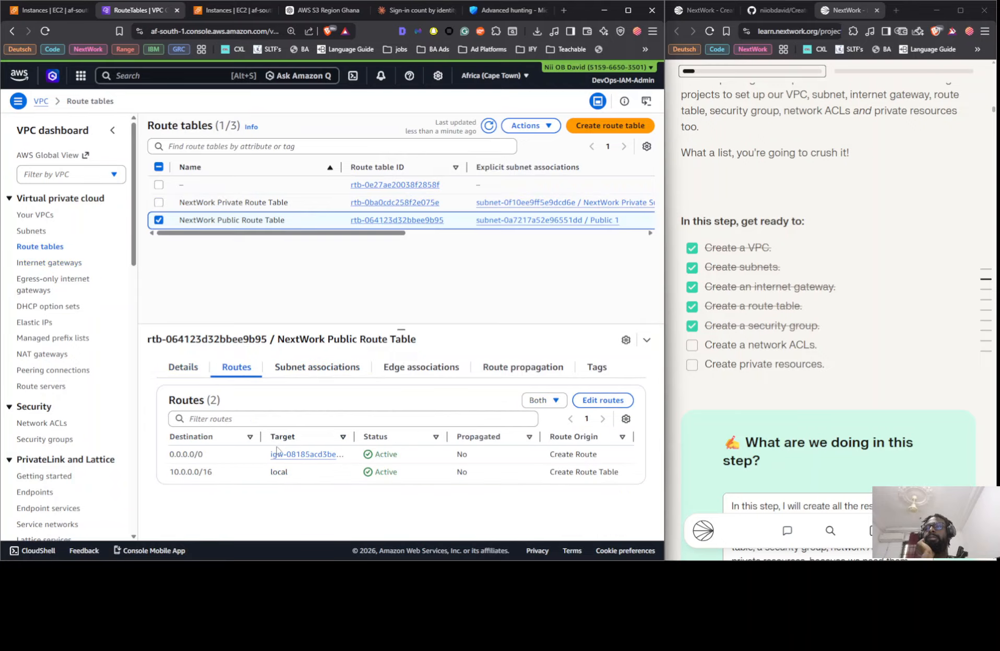
click(349, 369)
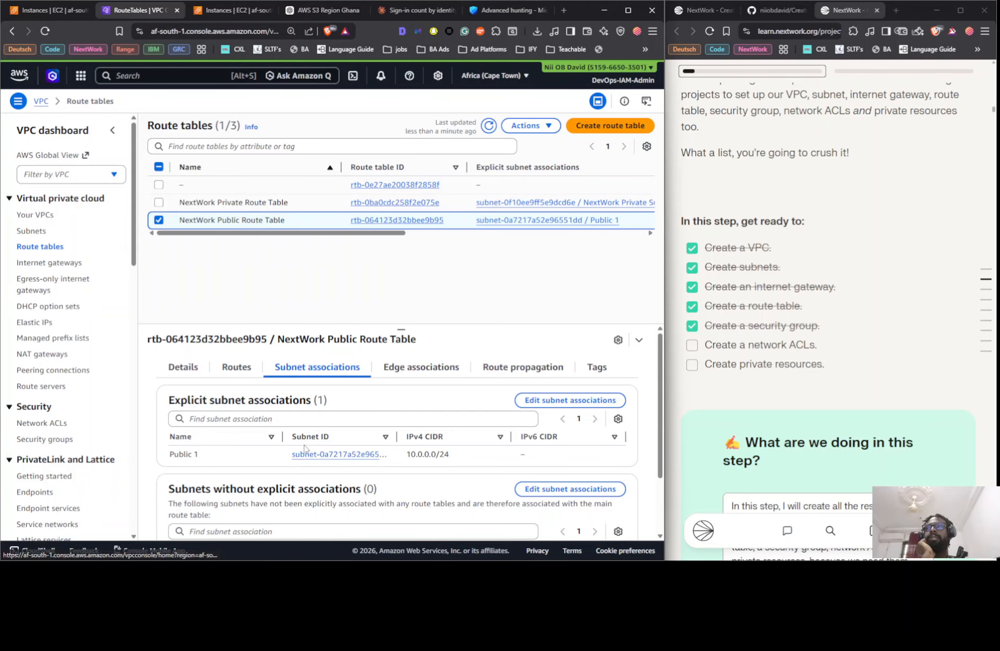
Check the routes of NextWork Private Route Table, leaving the route editor without changing anything.
click(249, 202)
click(233, 367)
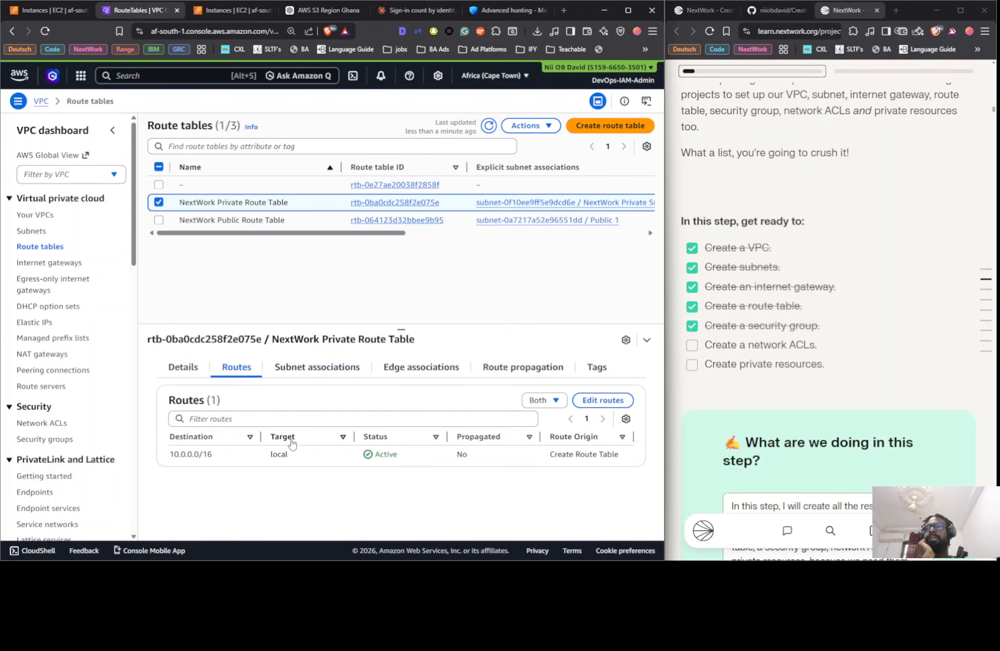
click(602, 400)
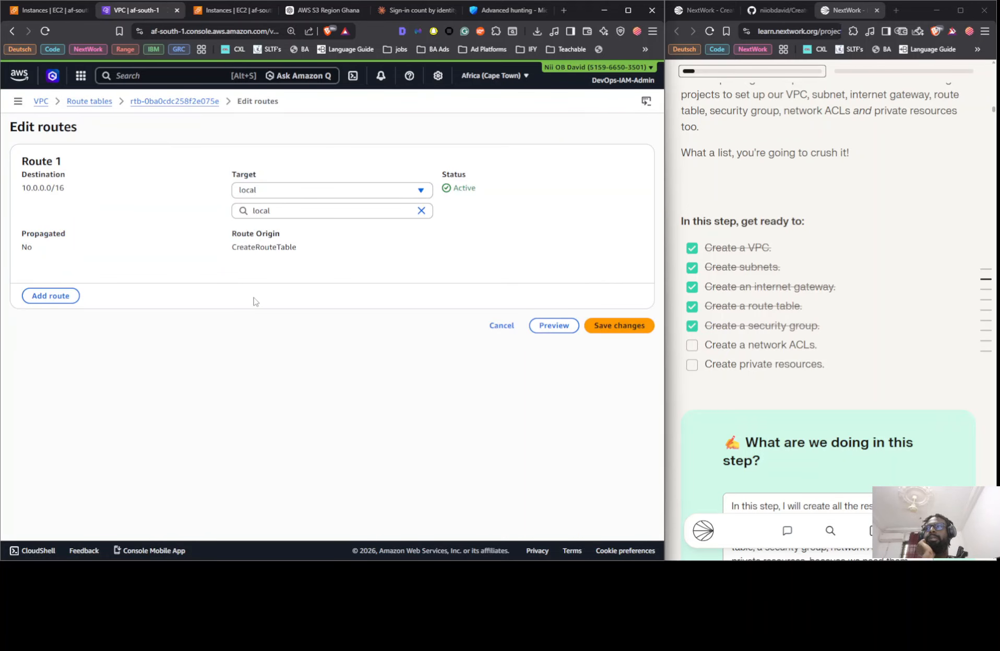
click(502, 326)
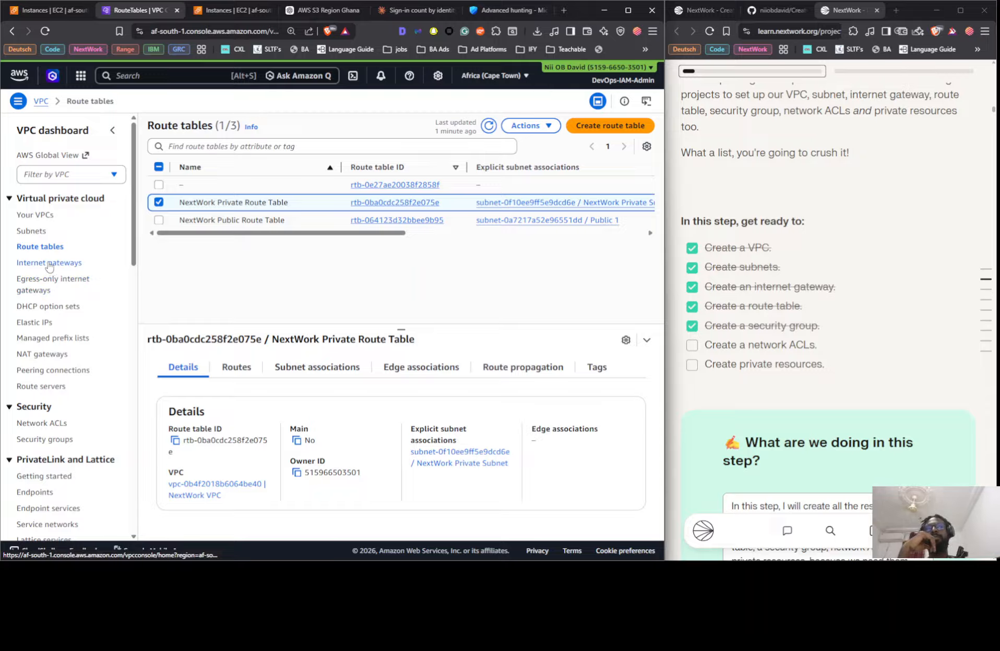
Look through the VPC's network ACL list to identify the ACL that belongs to NextWork VPC.
click(46, 423)
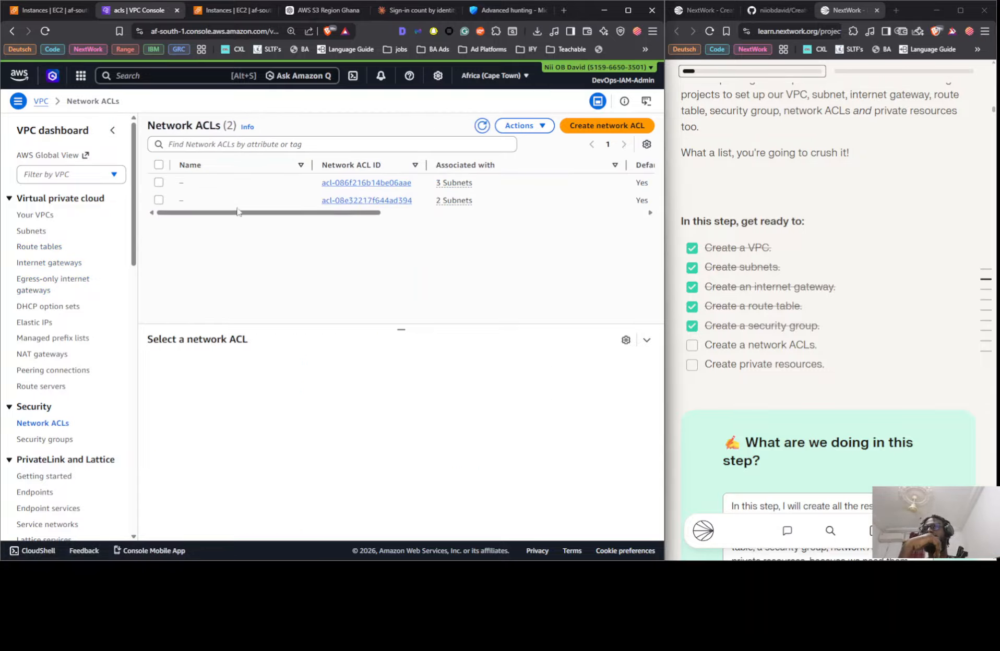
drag(325, 214, 473, 213)
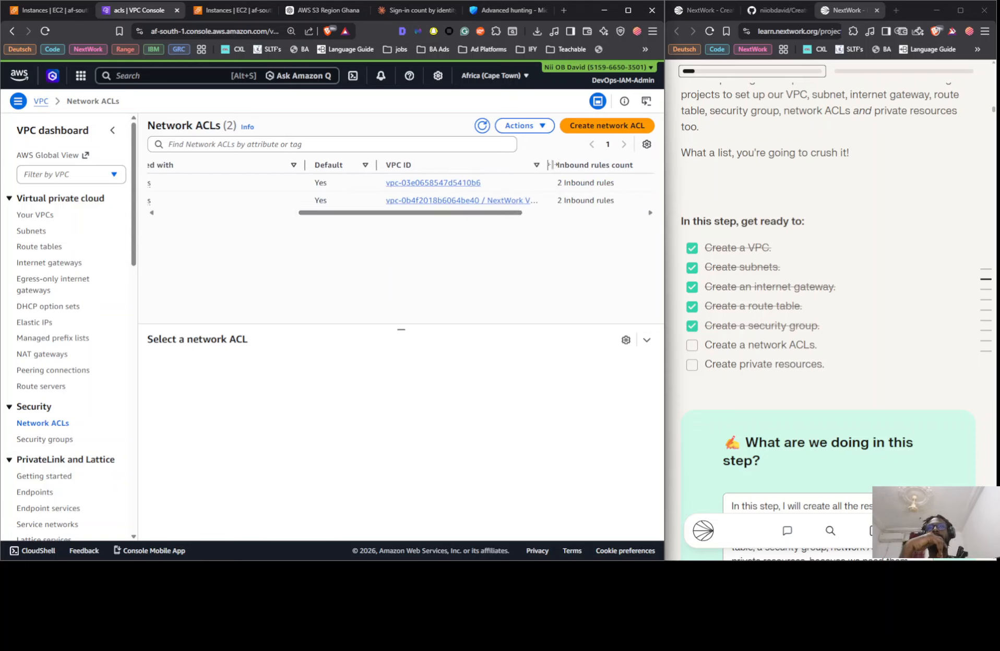
drag(549, 165, 605, 164)
drag(420, 213, 234, 236)
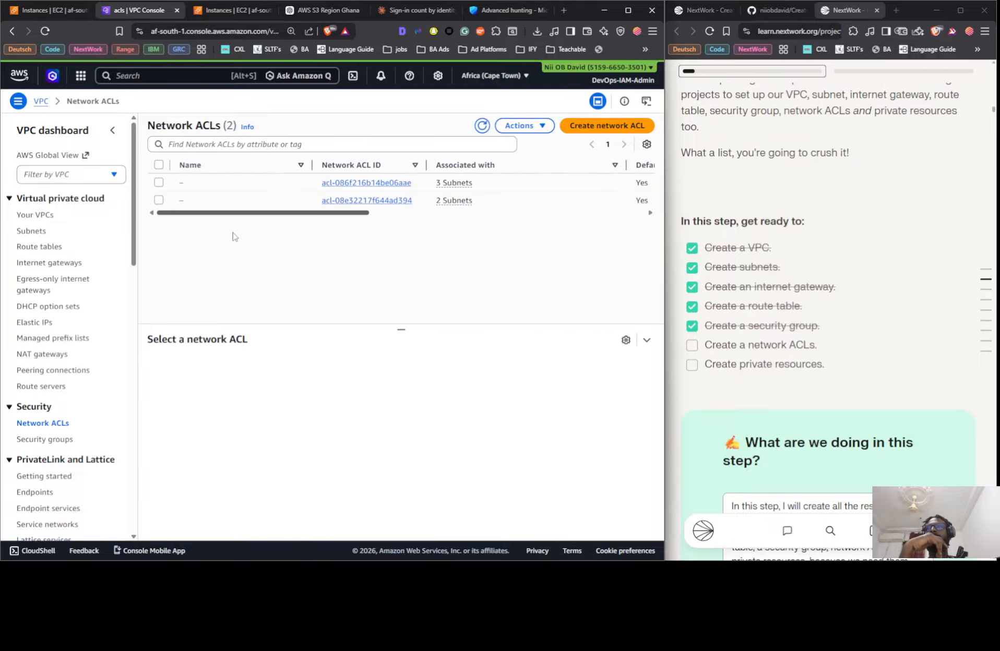
mouse_move(185, 203)
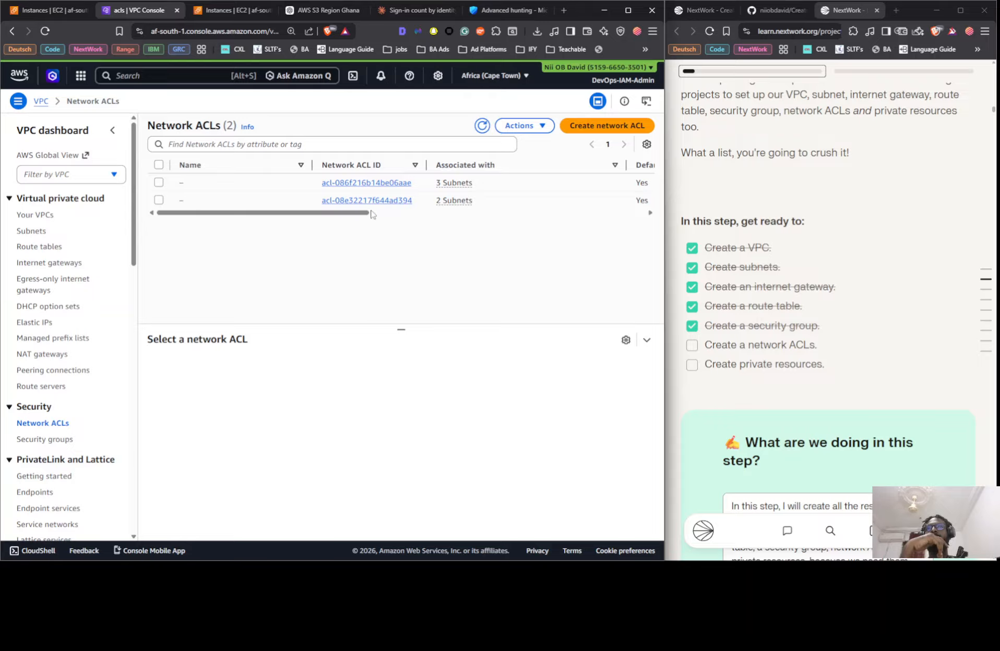
scroll(372, 215, right, 3)
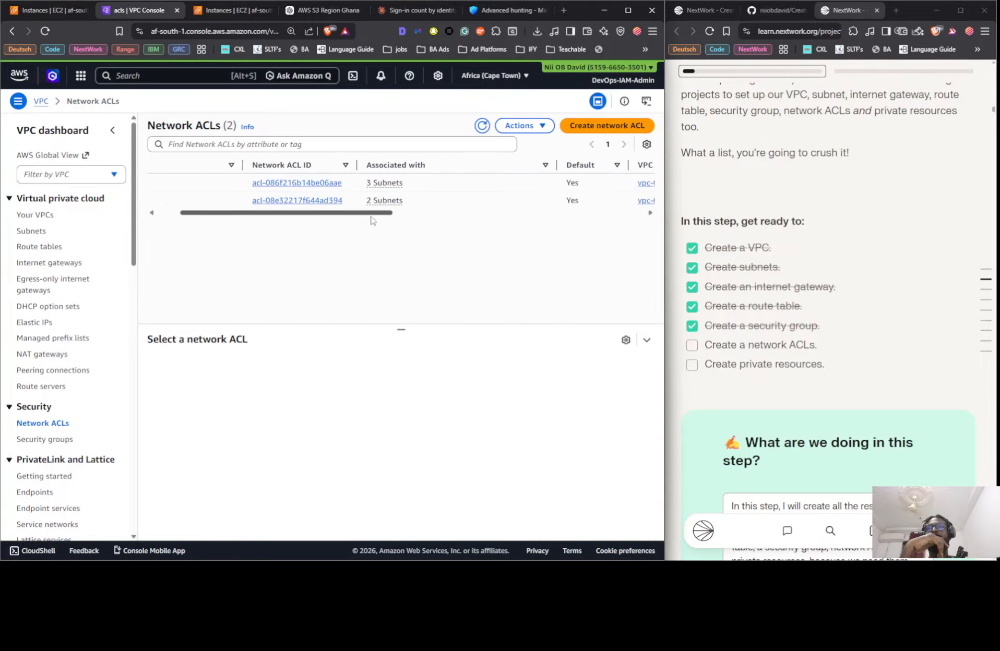
scroll(373, 219, left, 3)
Check the inbound and outbound rules of NextWork VPC's default network ACL and name it NextWork Public NACL.
click(228, 203)
click(255, 365)
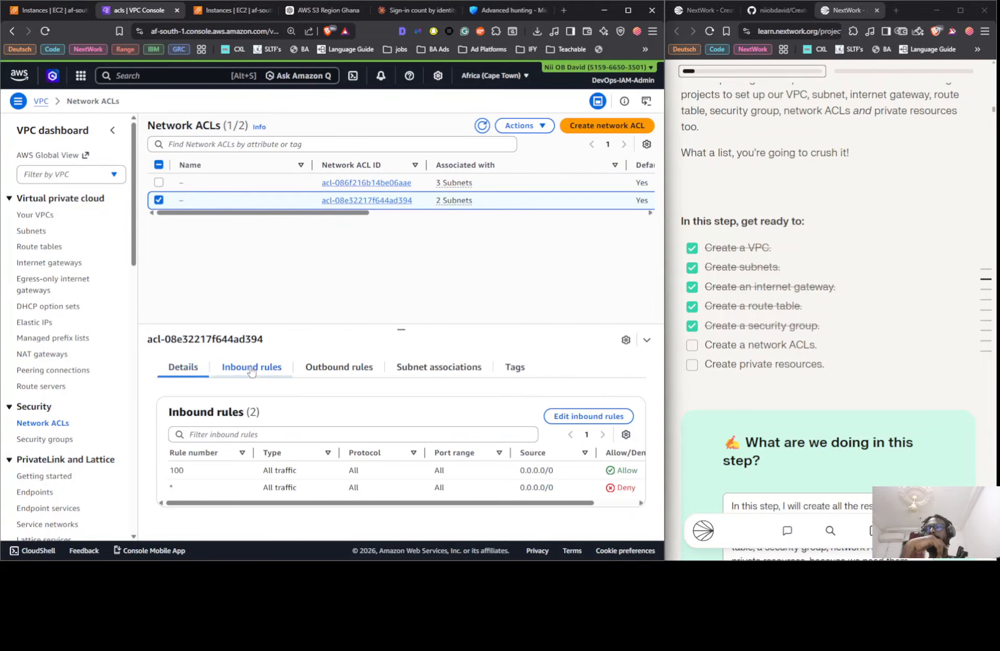
click(354, 374)
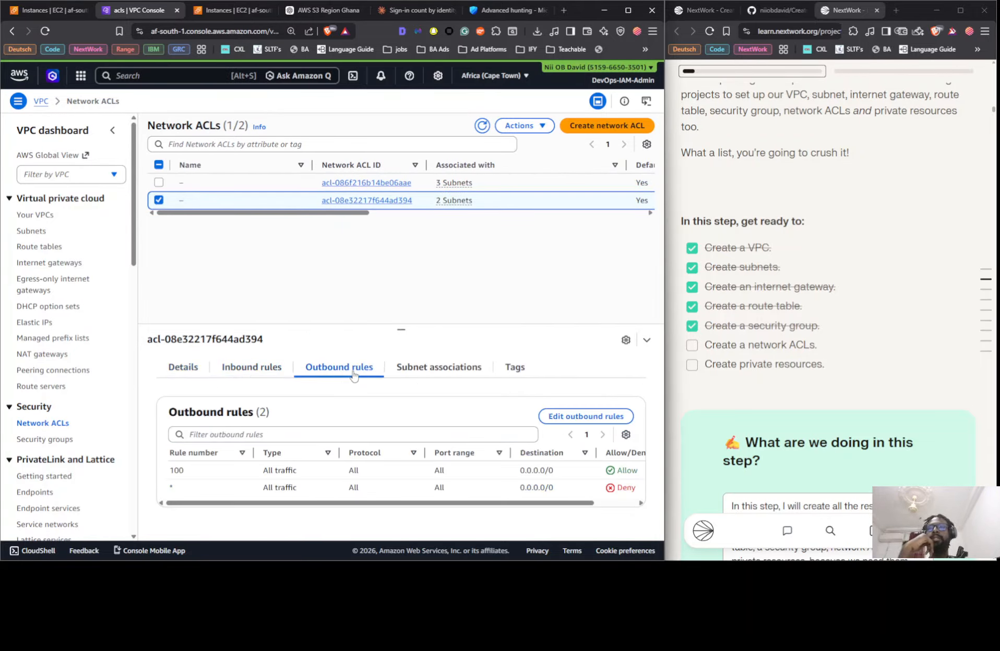
click(190, 201)
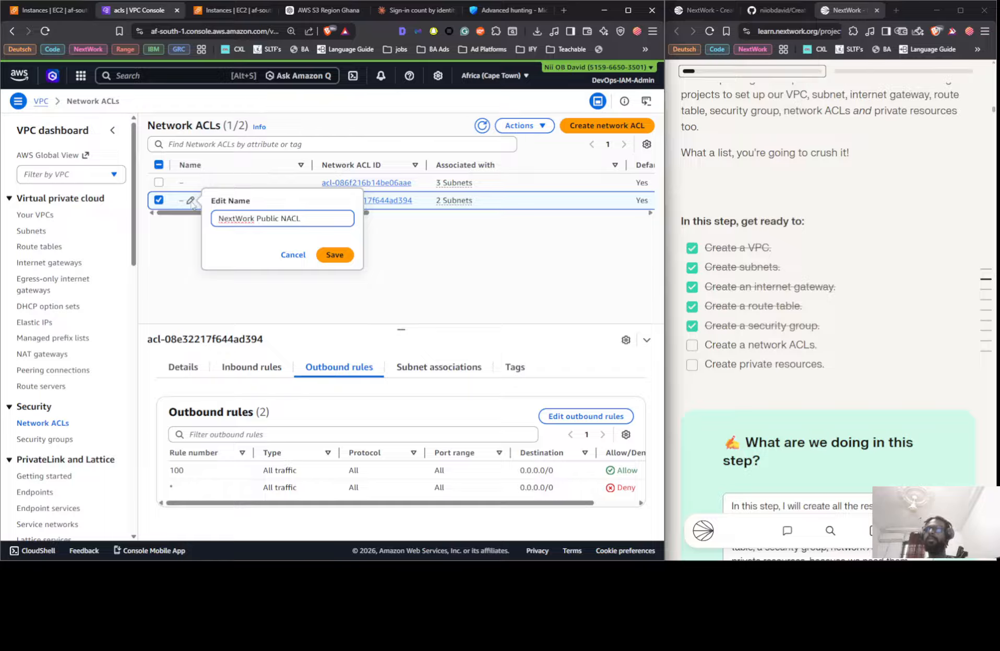
click(335, 255)
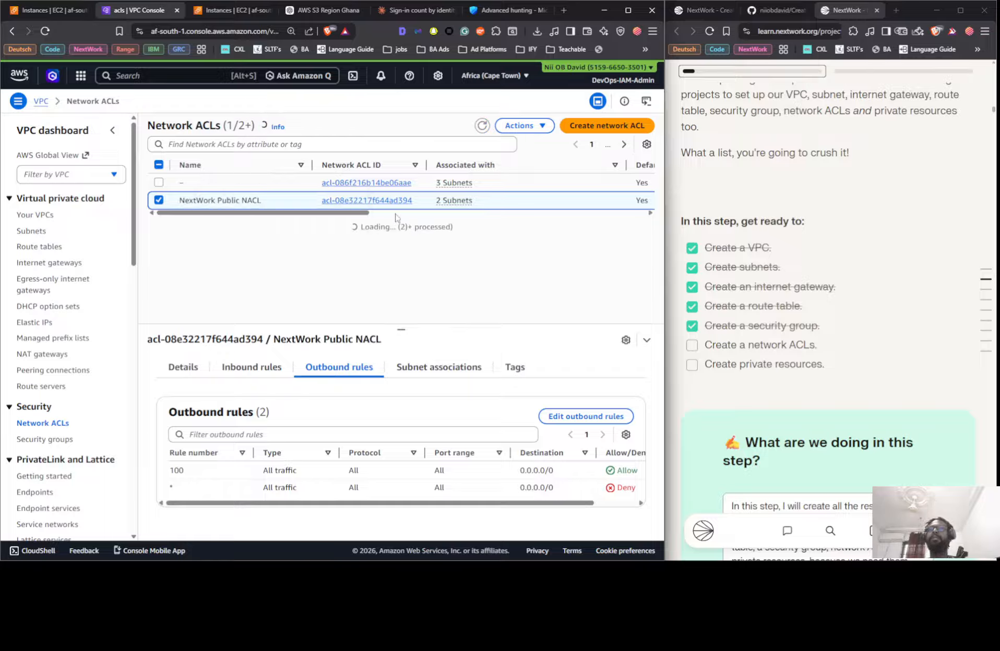
Review the inbound and outbound rules of NextWork Public NACL.
click(589, 126)
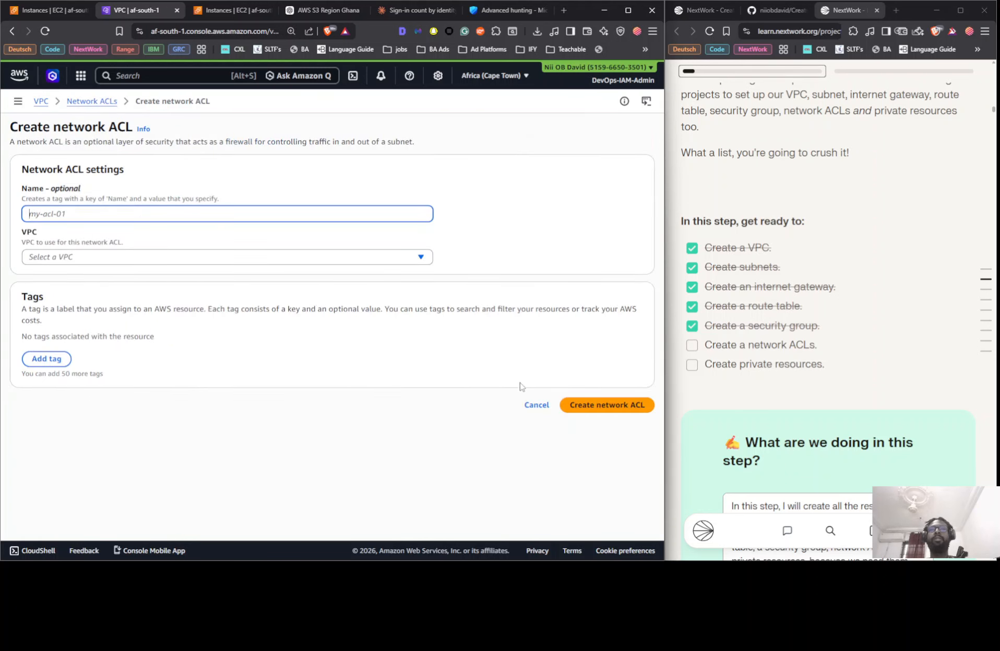
click(536, 405)
click(520, 130)
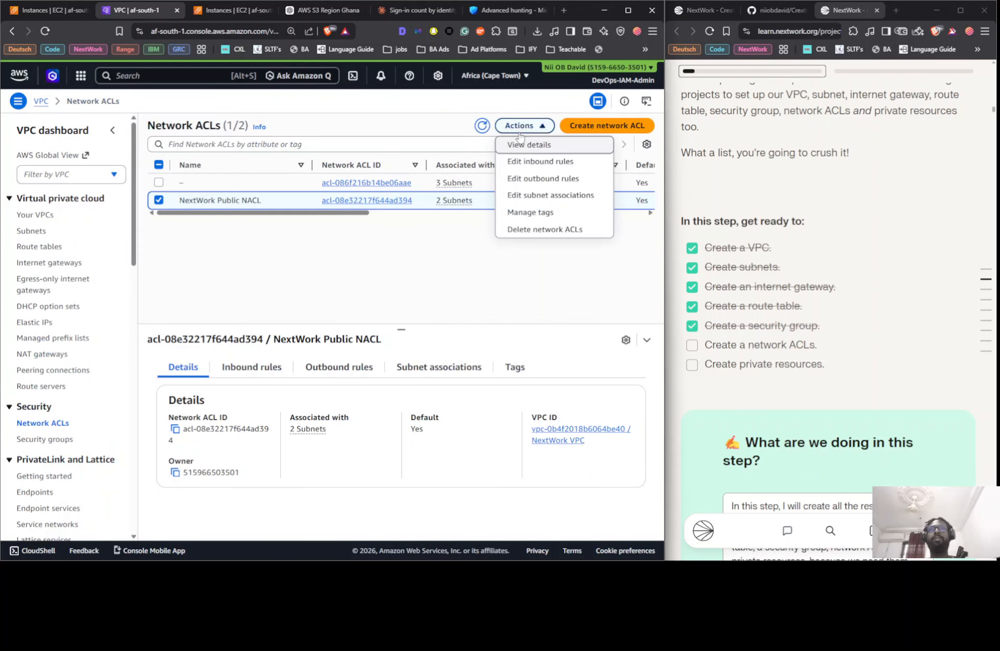
click(265, 369)
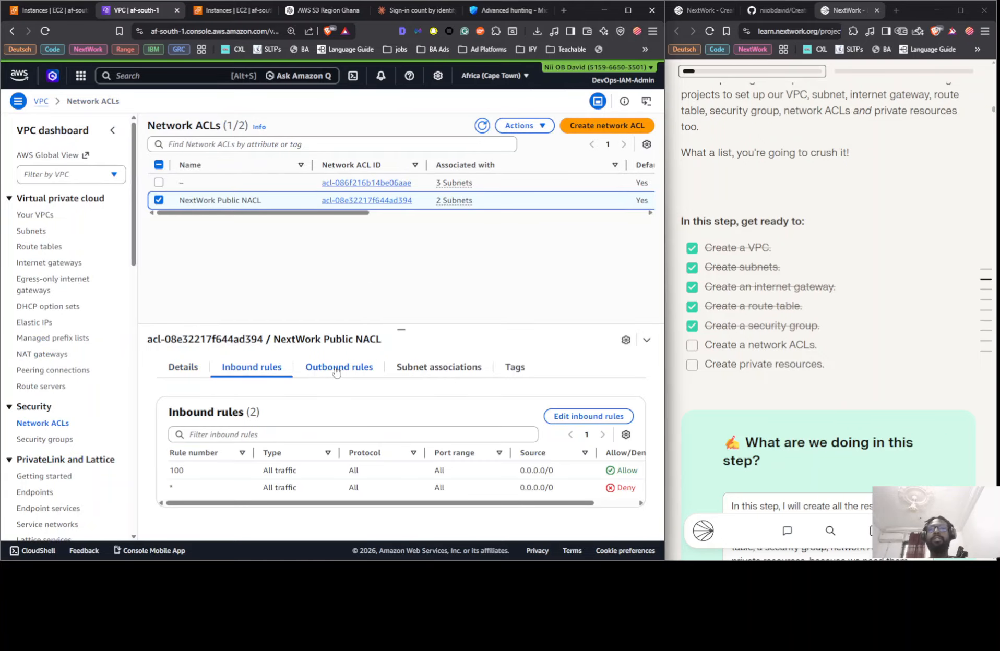
click(337, 369)
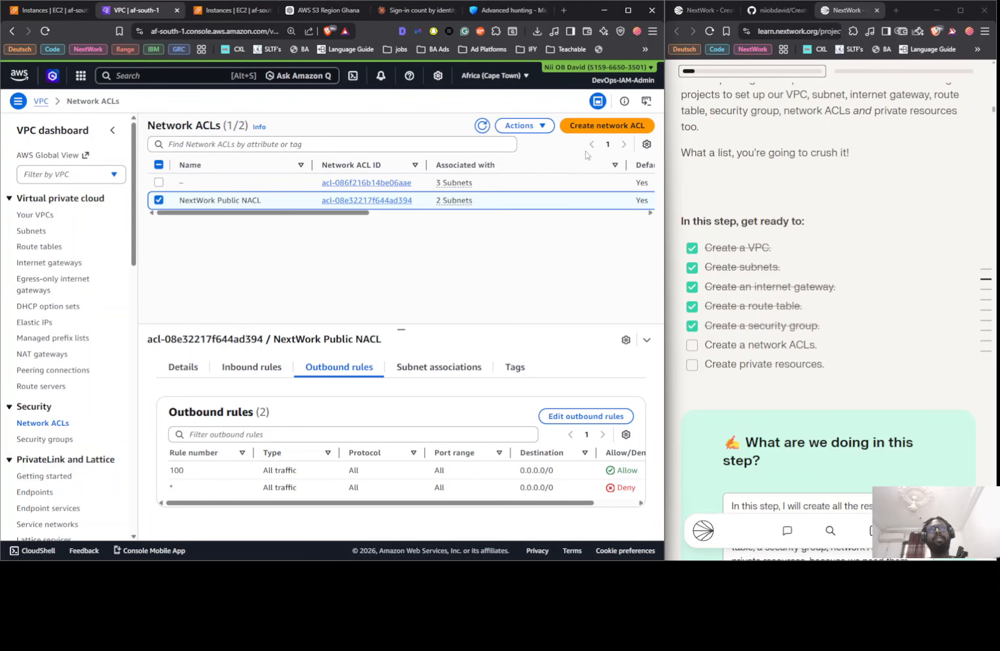
Create a network ACL named NextWork Private NACL in NextWork VPC.
click(587, 128)
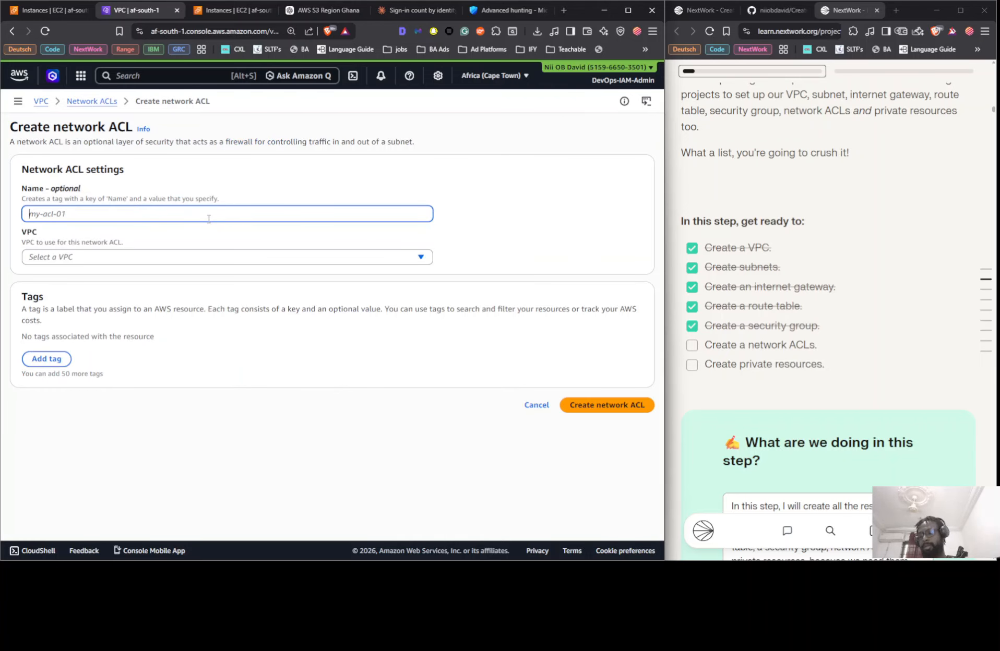
text(NextWork Private N)
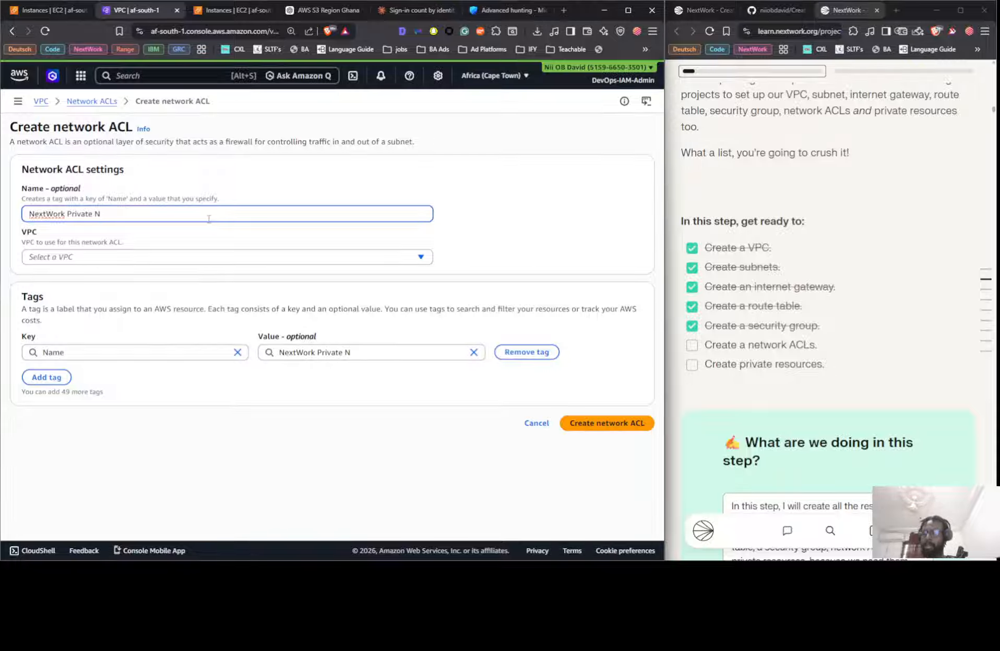
text(CL)
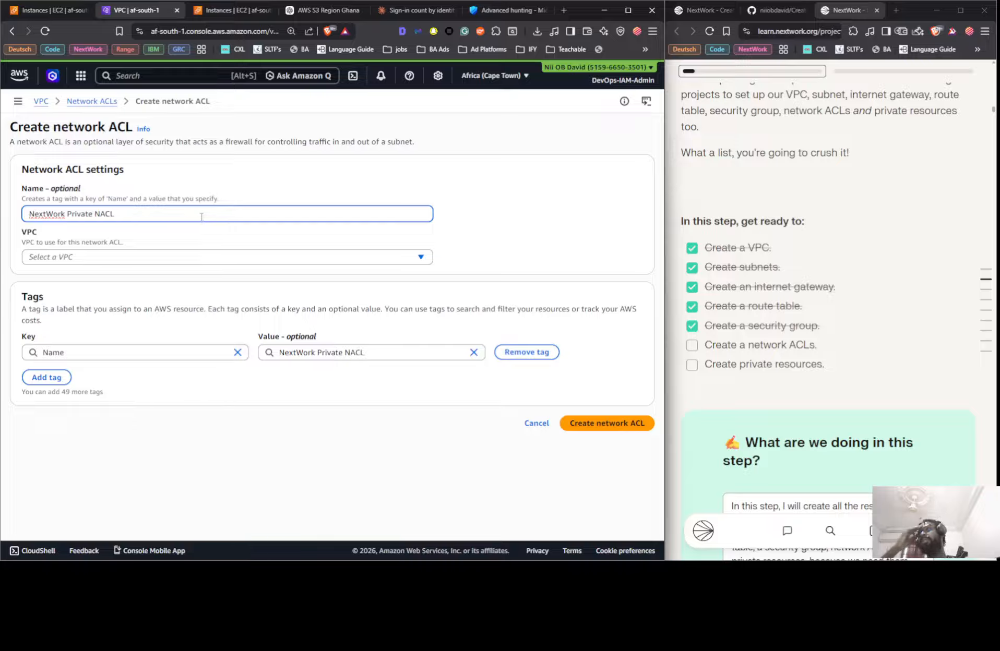
click(146, 264)
click(135, 322)
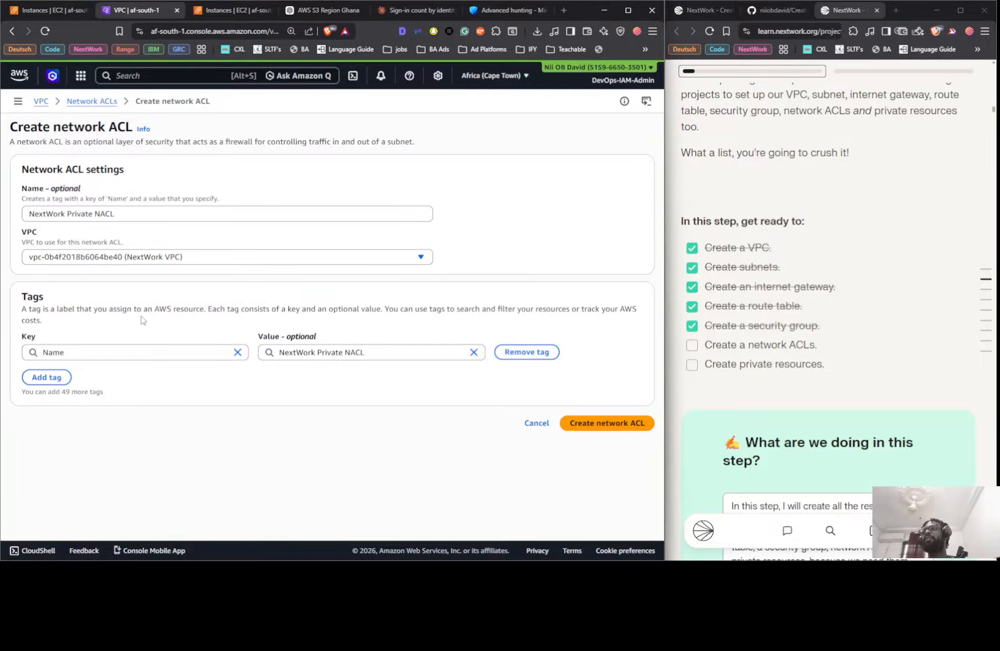
click(583, 420)
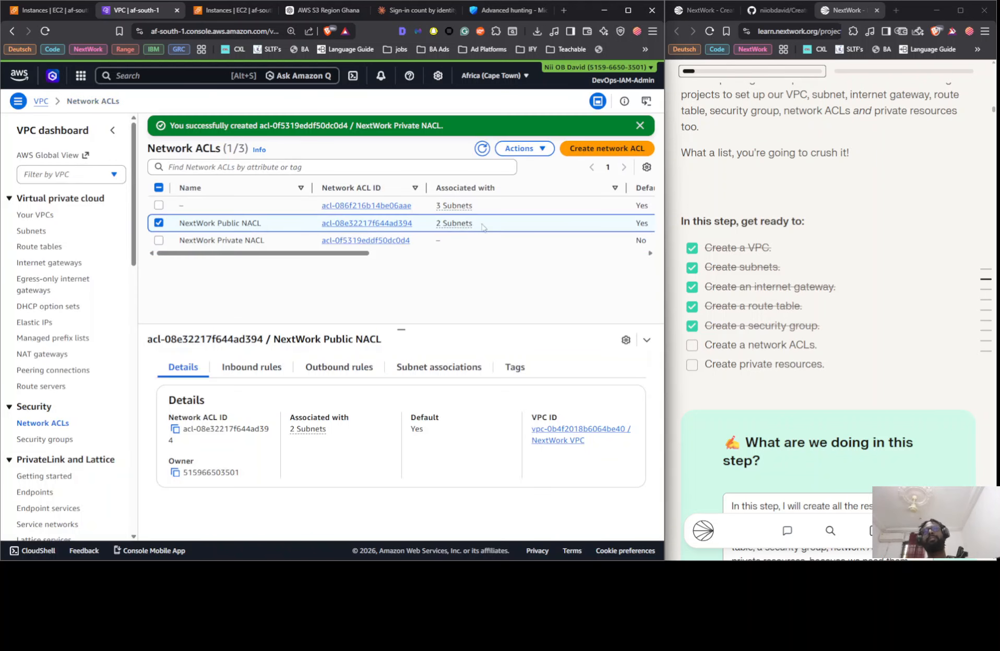
Check the rules and subnet associations of NextWork Public NACL, leaving its association editor without saving.
click(249, 372)
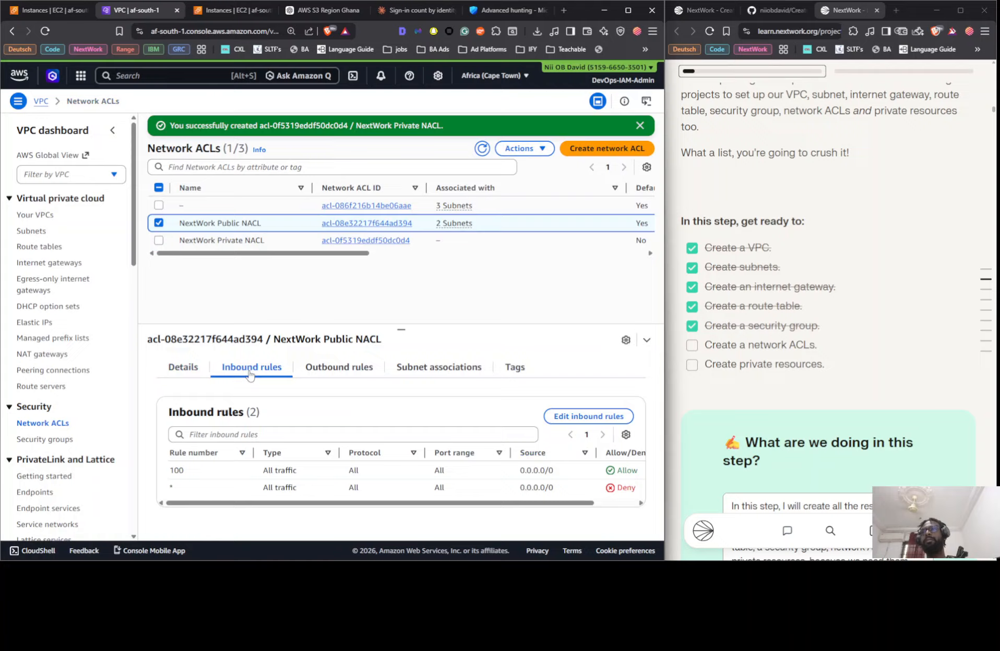
click(318, 373)
click(427, 371)
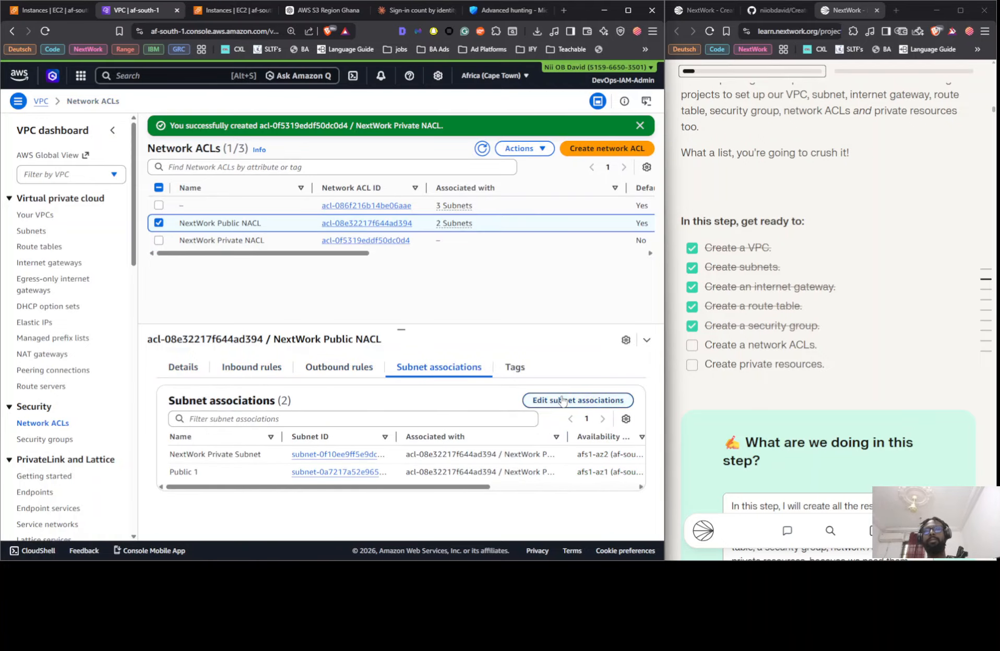
click(558, 400)
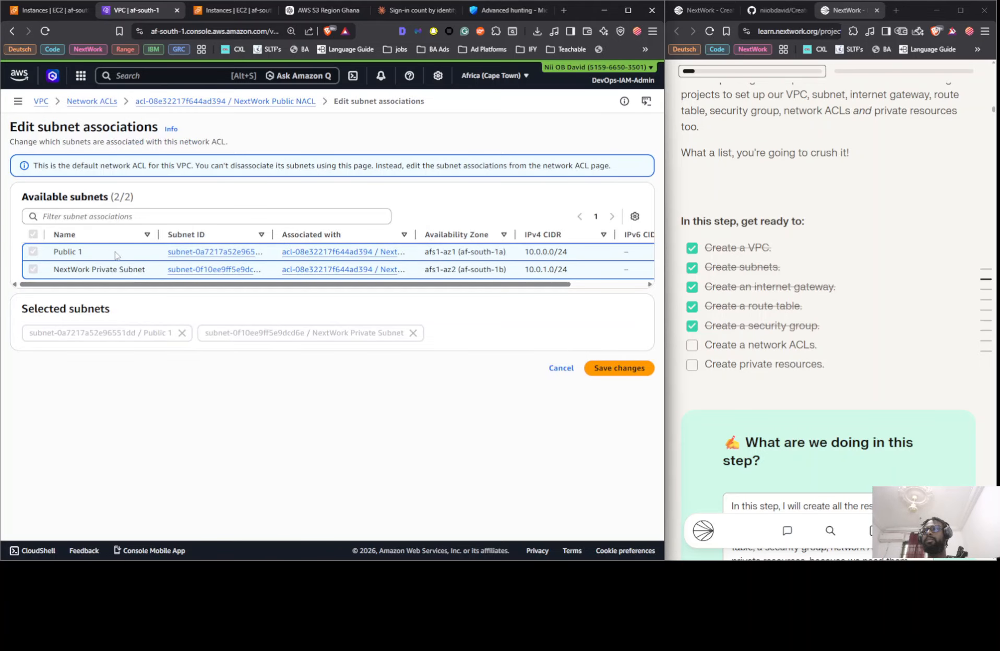
click(557, 368)
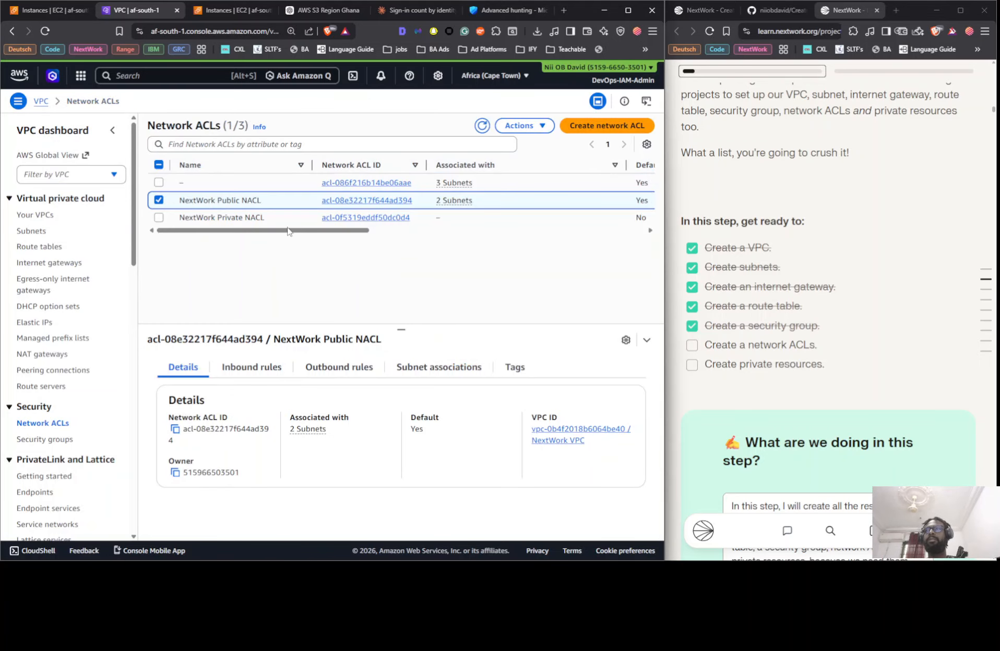
Associate NextWork Private Subnet with NextWork Private NACL, save the changes, and check the ACL's inbound and outbound rules.
click(272, 217)
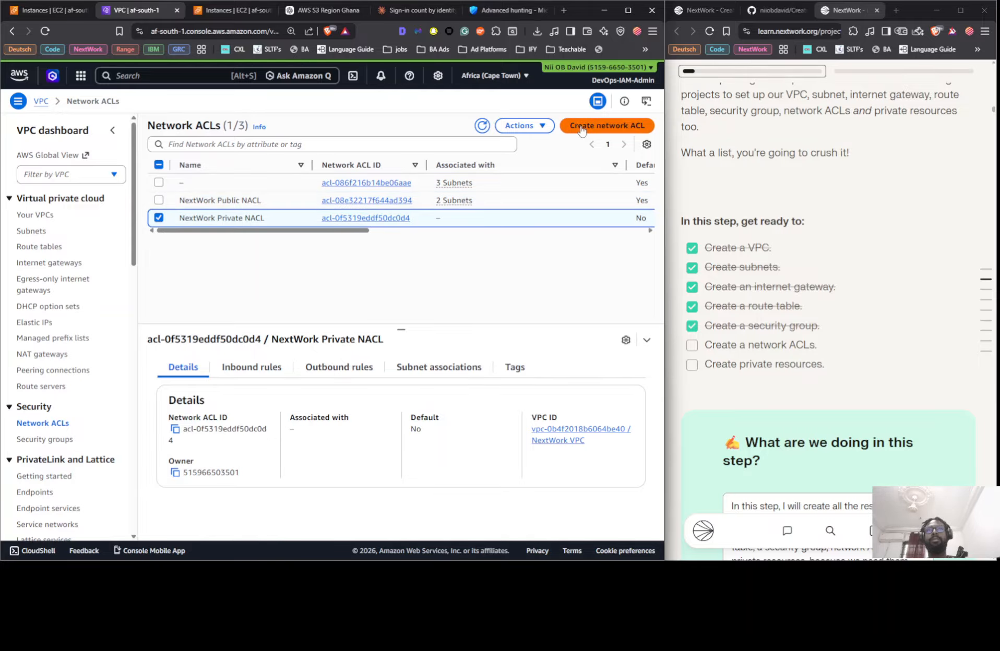
click(400, 371)
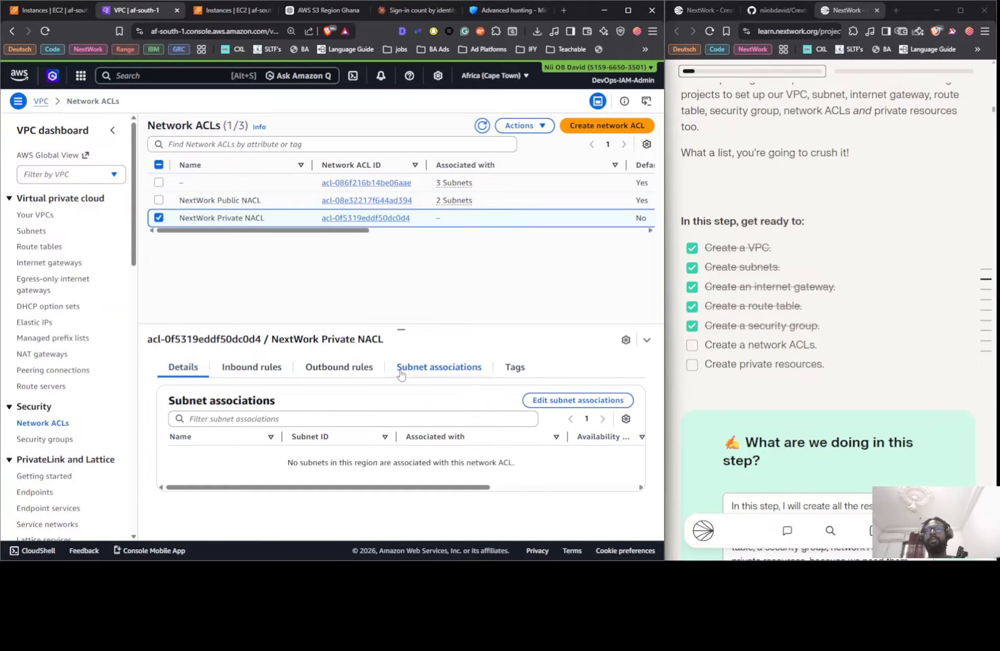
click(564, 401)
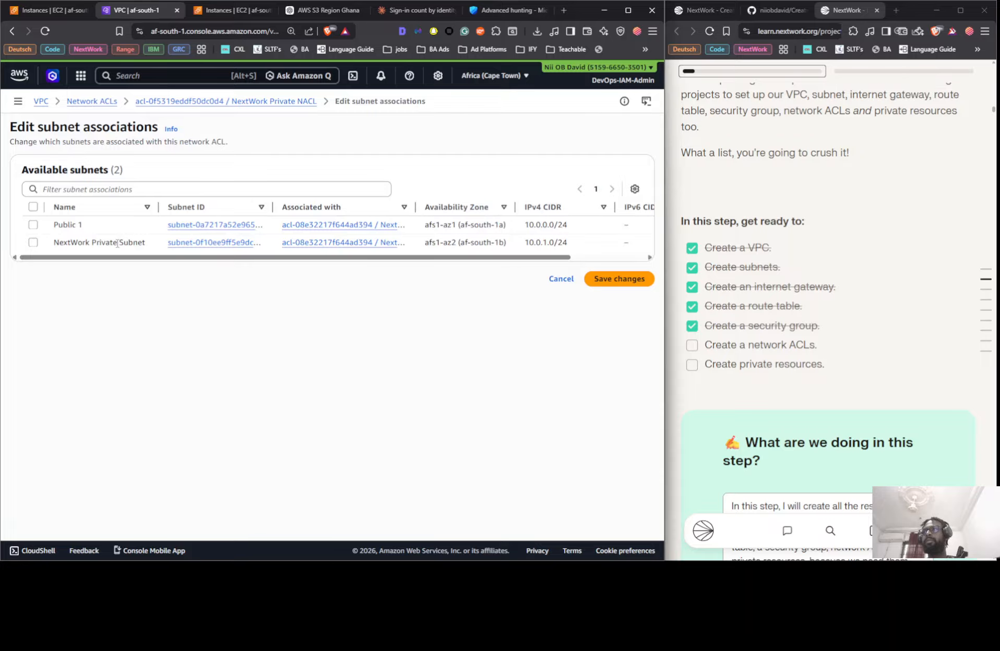
click(36, 243)
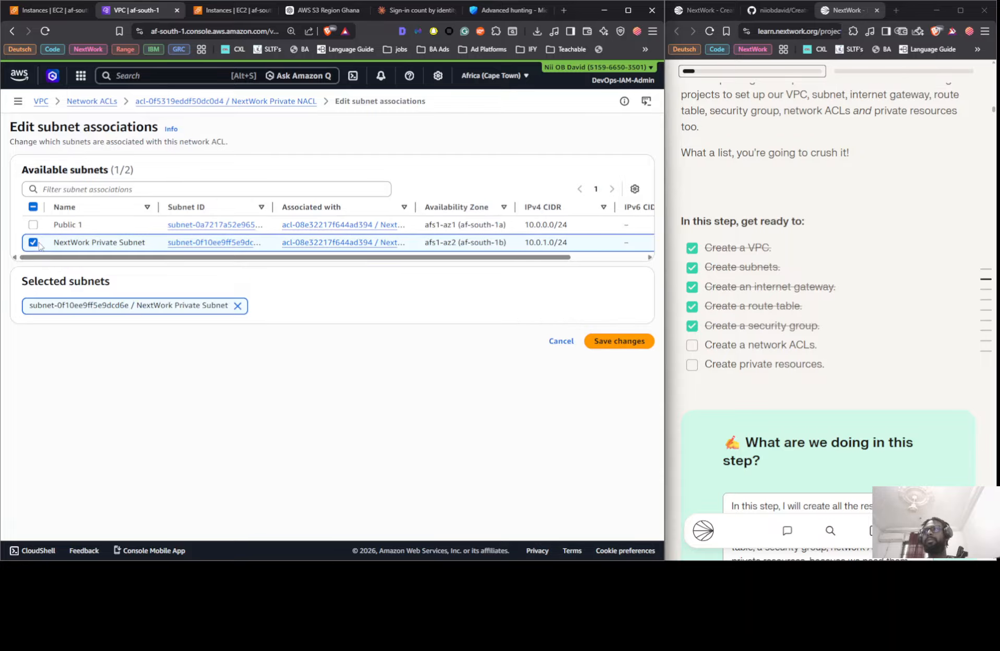
click(593, 342)
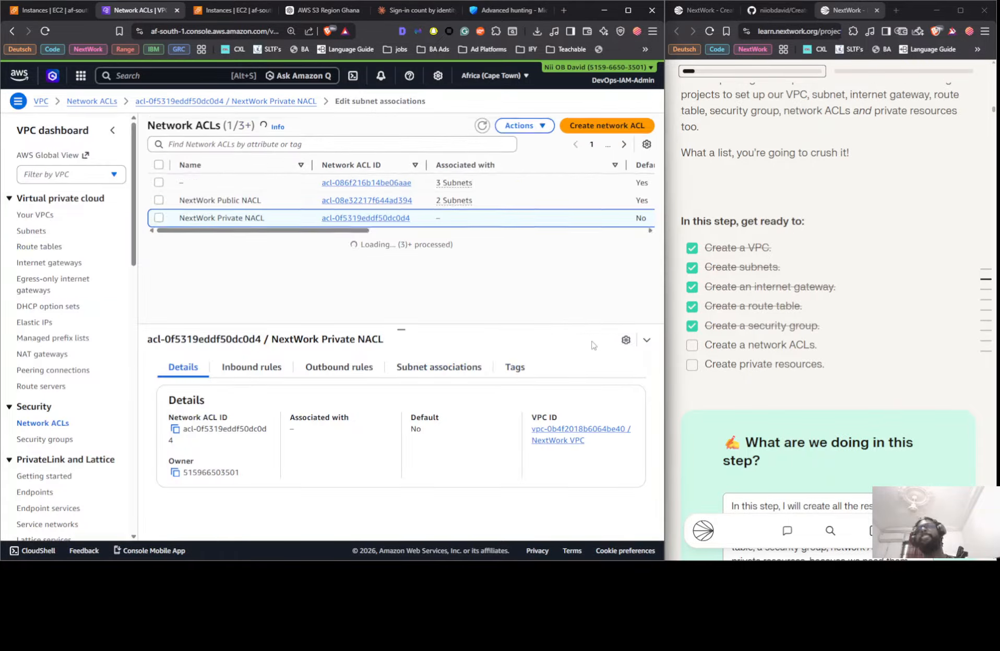
click(248, 369)
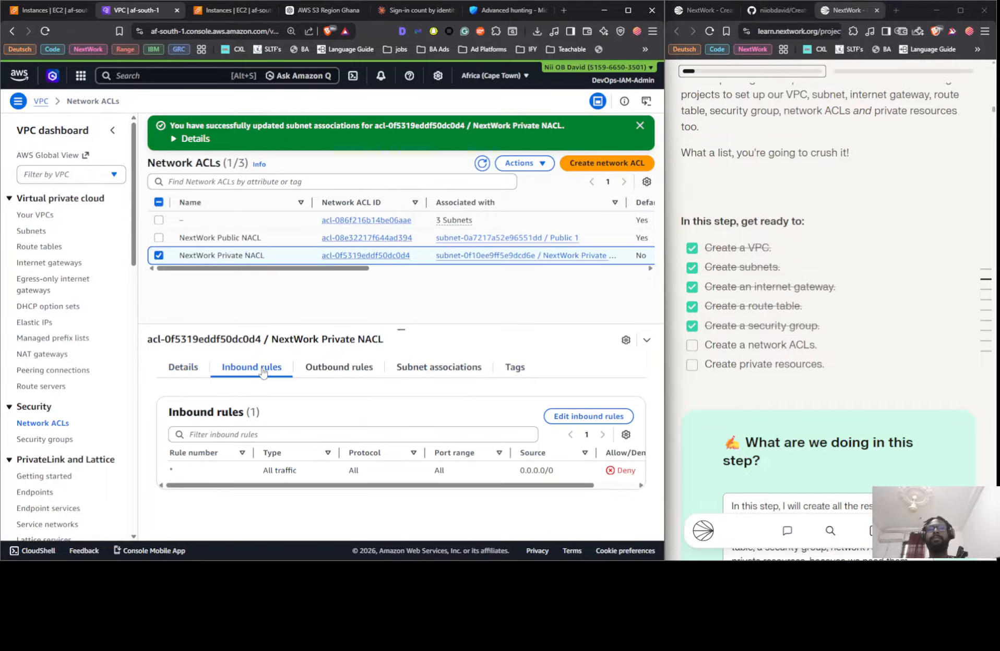
click(316, 371)
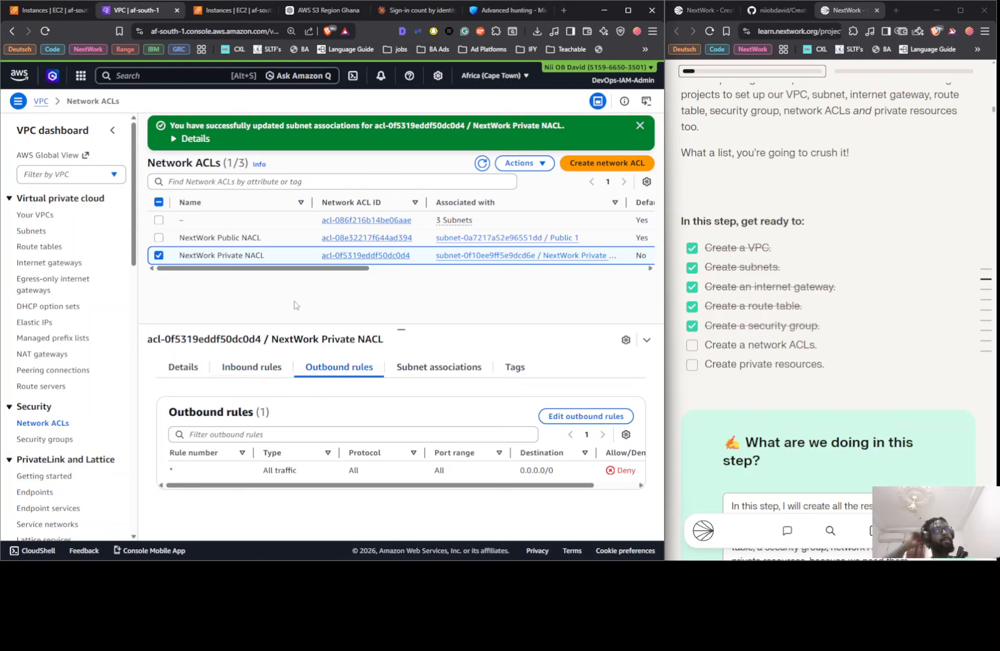
Mark the "Create a network ACLs" and "Create private resources" tasks as done in the NextWork project checklist.
click(692, 345)
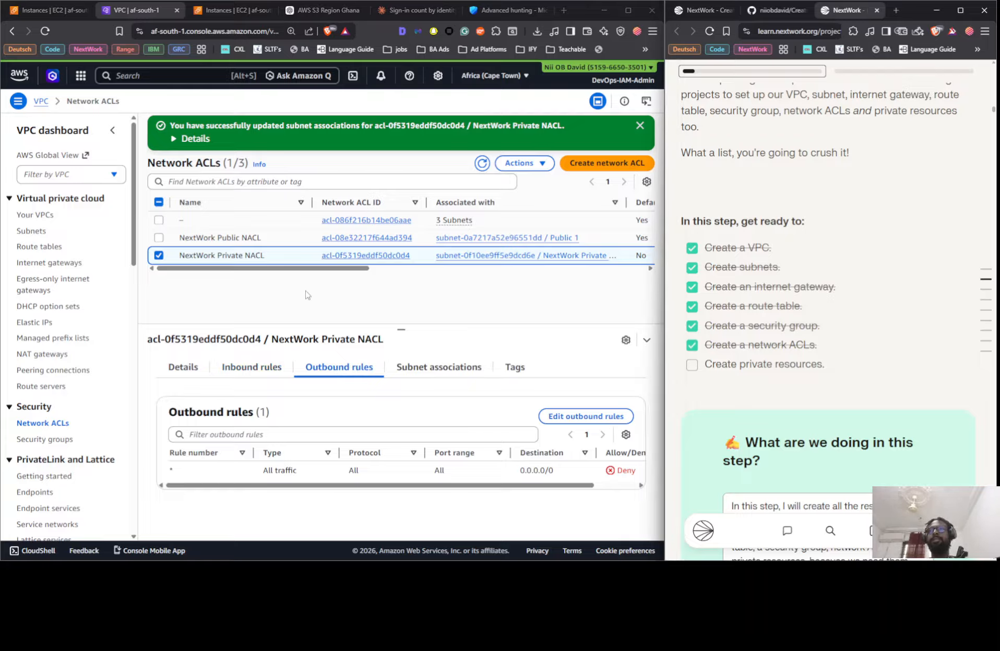
click(692, 364)
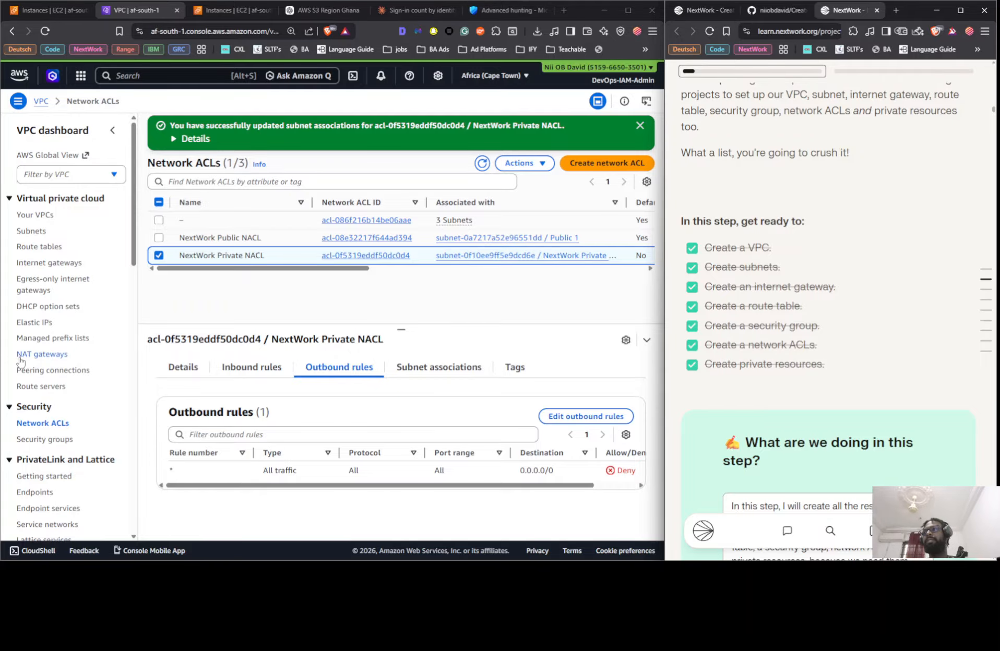
scroll(83, 439, down, 2)
scroll(84, 438, down, 2)
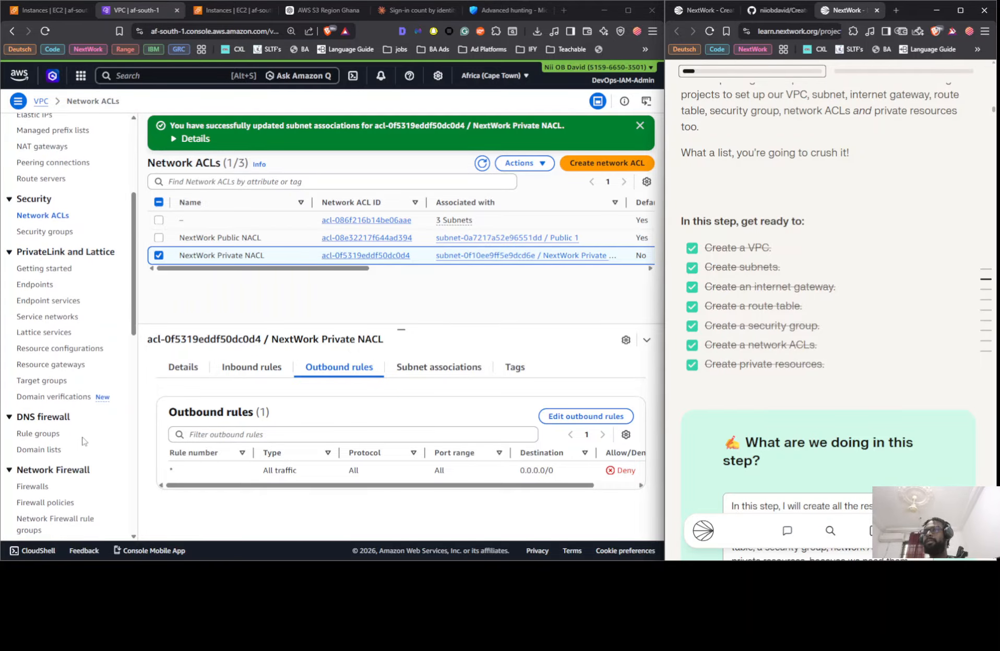
Review the project guide's "Yes, but I deleted my resources" checklist and the Step #2 instructions on launching a public EC2 instance.
scroll(827, 365, down, 7)
scroll(826, 365, down, 7)
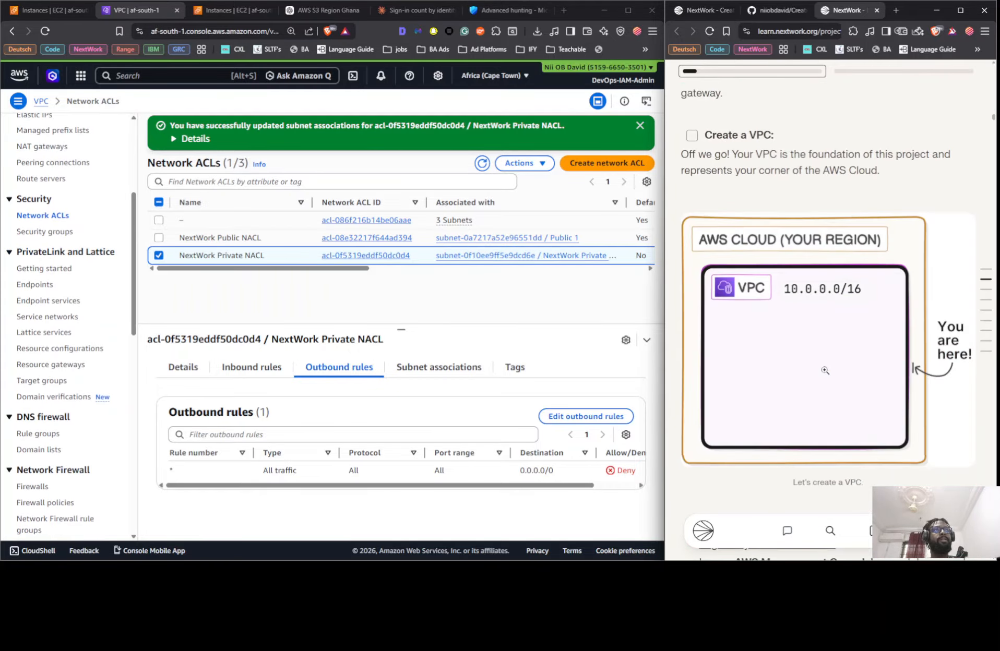
scroll(824, 371, up, 6)
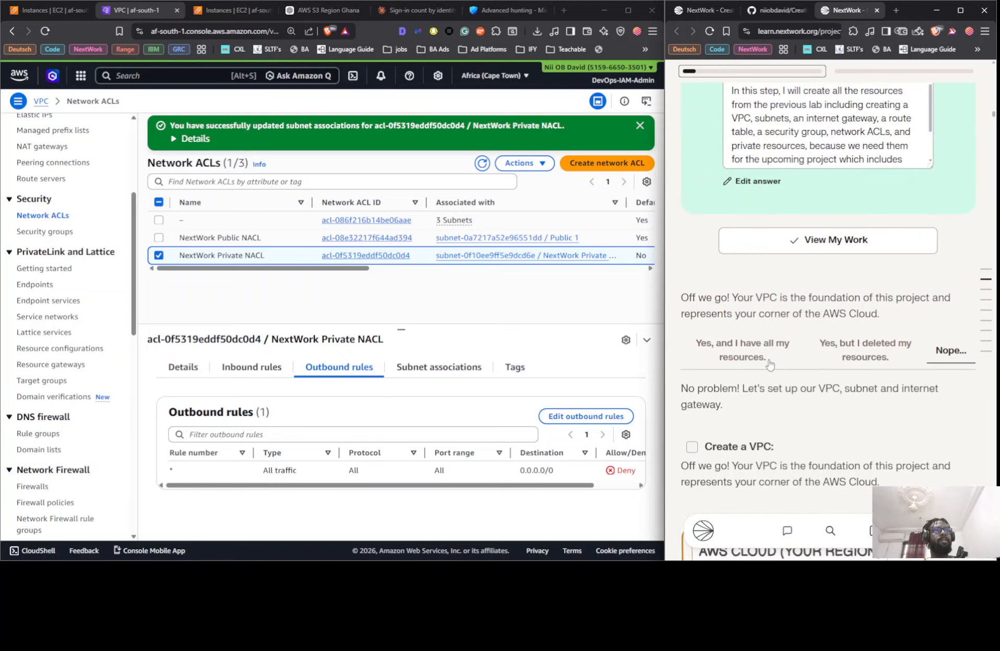
click(770, 364)
click(829, 364)
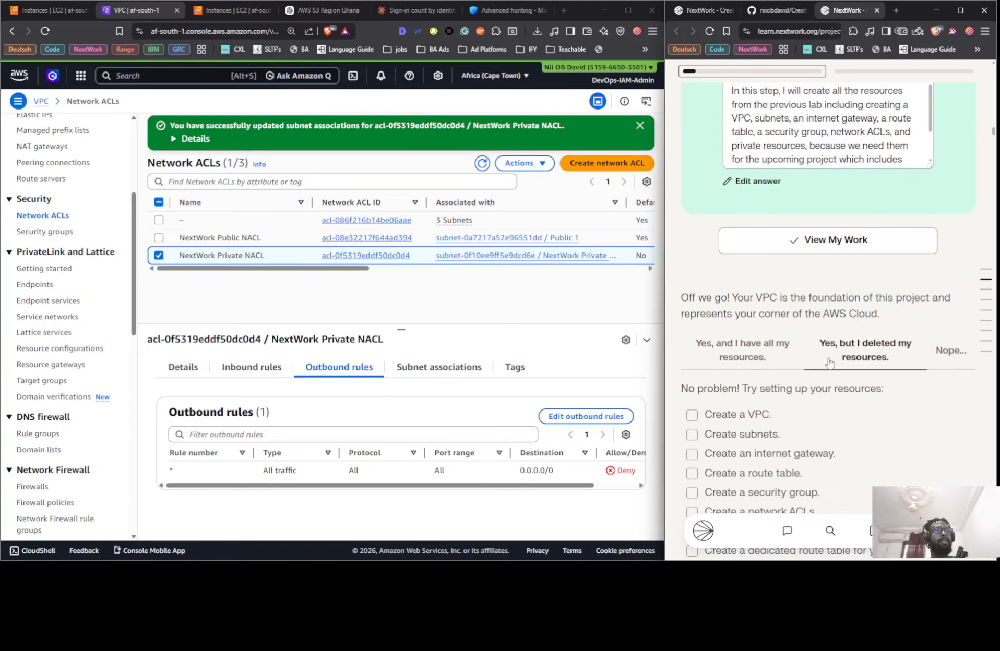
scroll(807, 413, down, 1)
scroll(806, 414, down, 2)
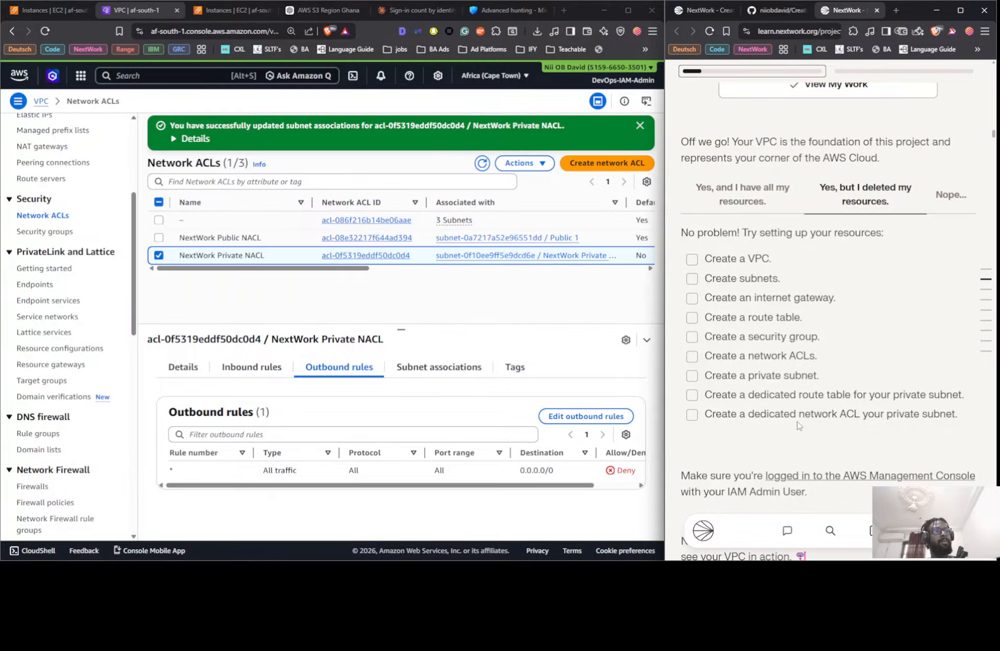
scroll(821, 418, down, 5)
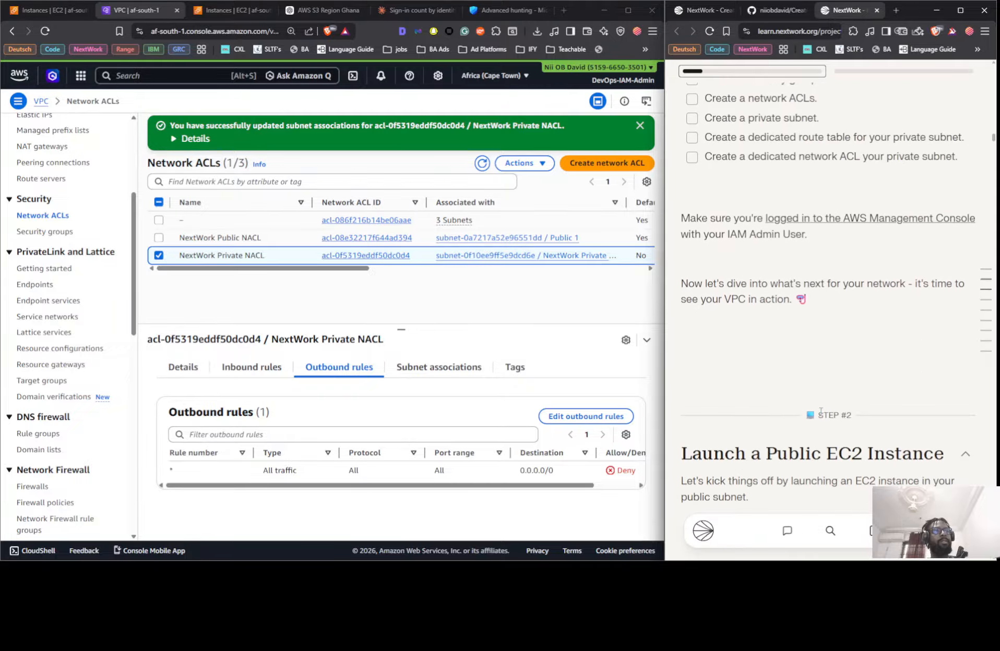
scroll(821, 412, down, 6)
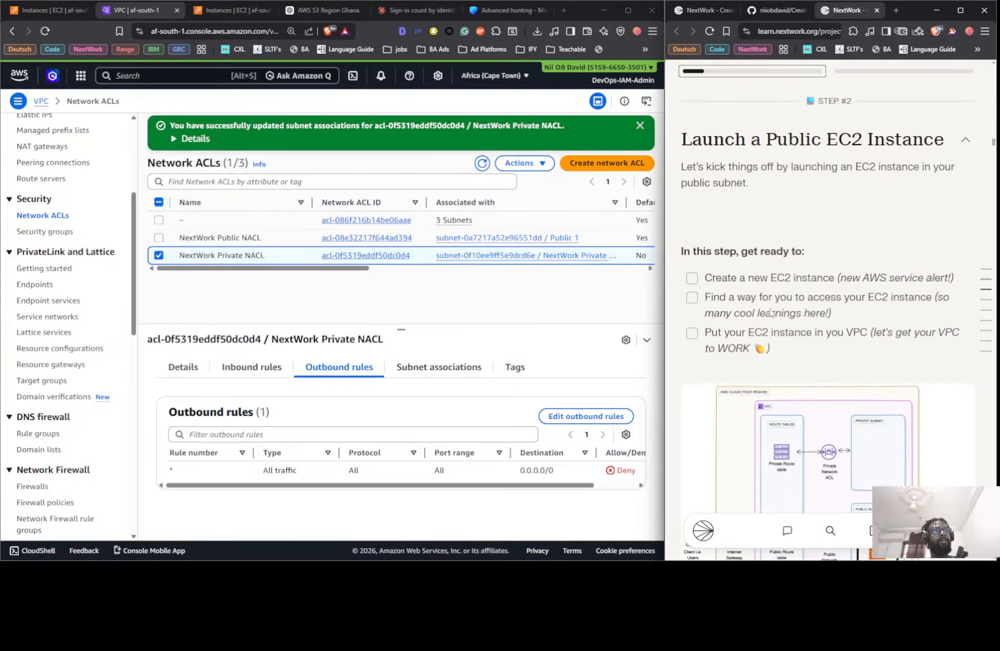
scroll(757, 339, down, 10)
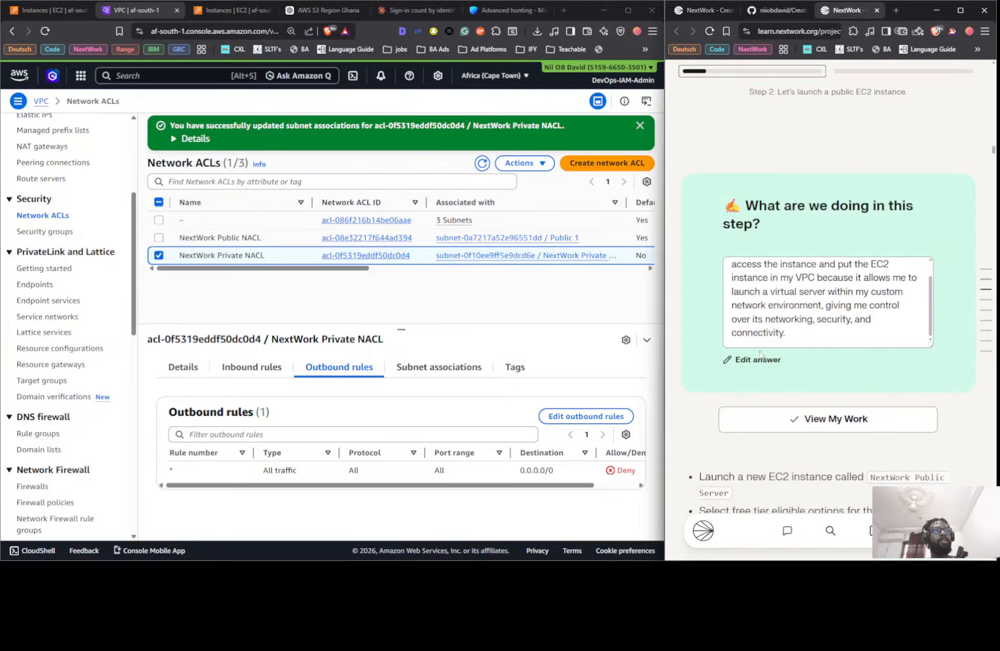
Copy the server name from the guide, start launching a new EC2 instance, and name it NextWork Public Server.
scroll(760, 355, down, 5)
click(891, 217)
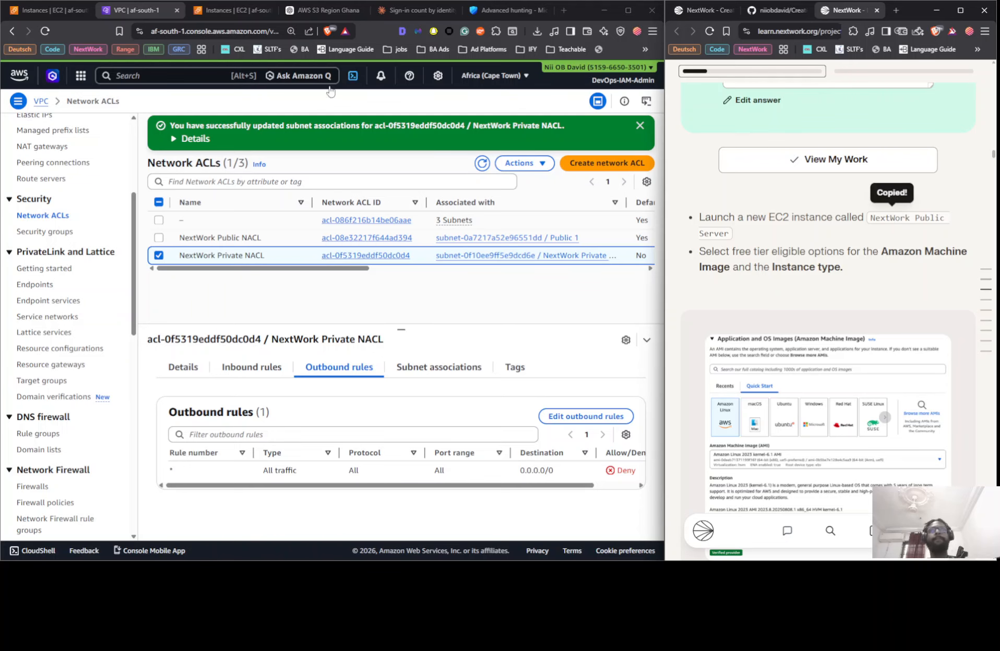
click(246, 10)
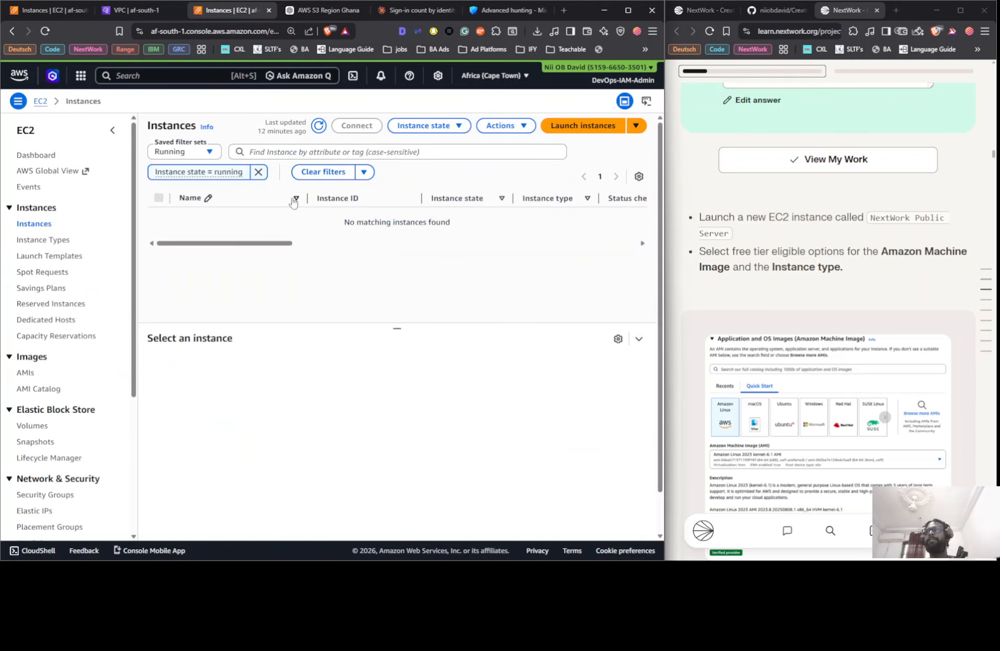
click(592, 126)
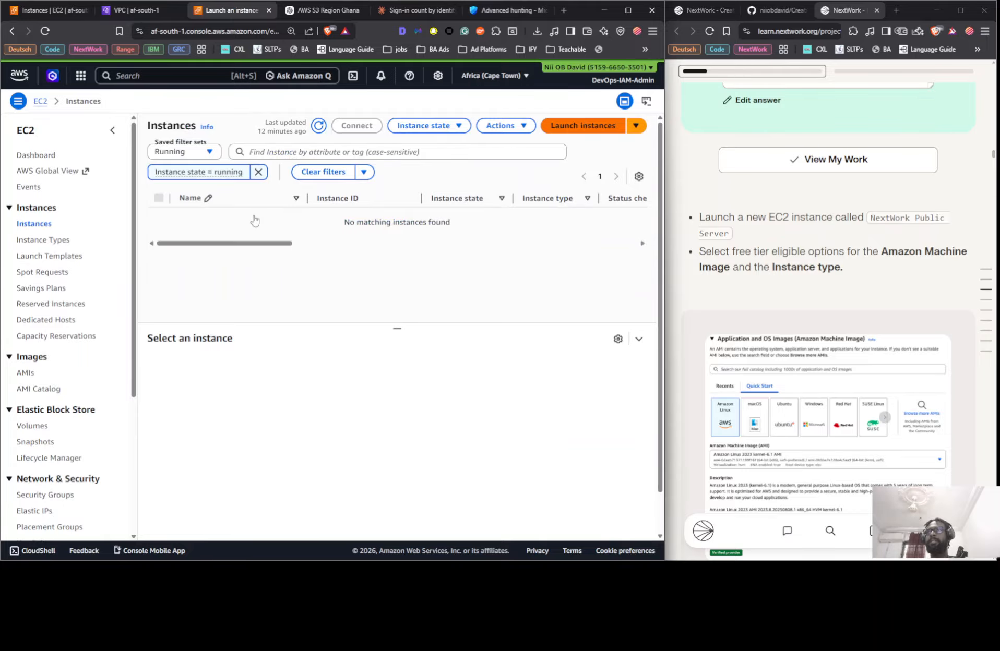
click(223, 224)
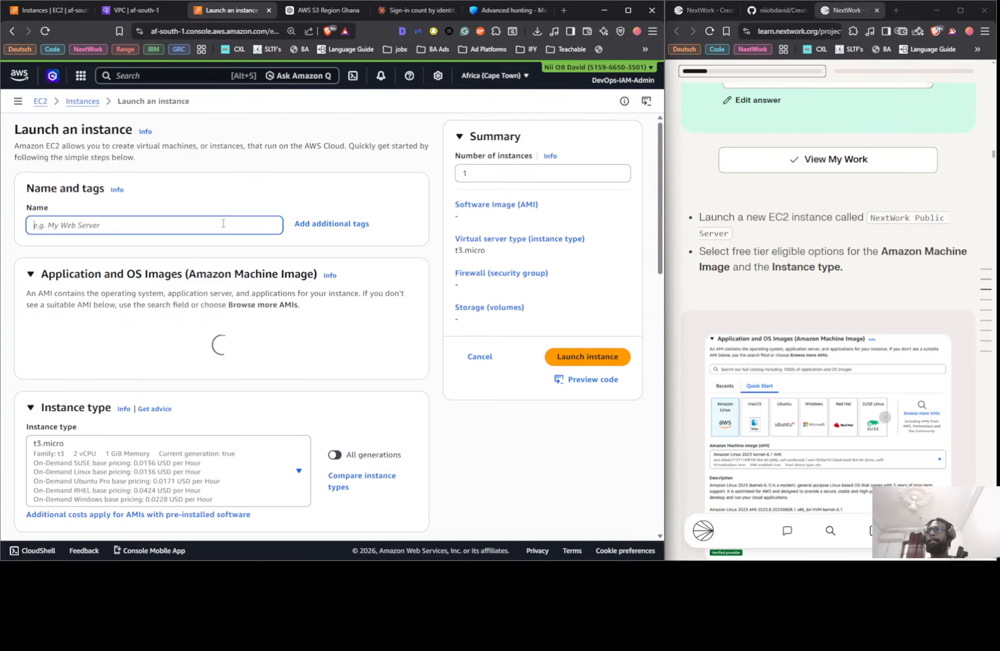
text(NextWork Public Server)
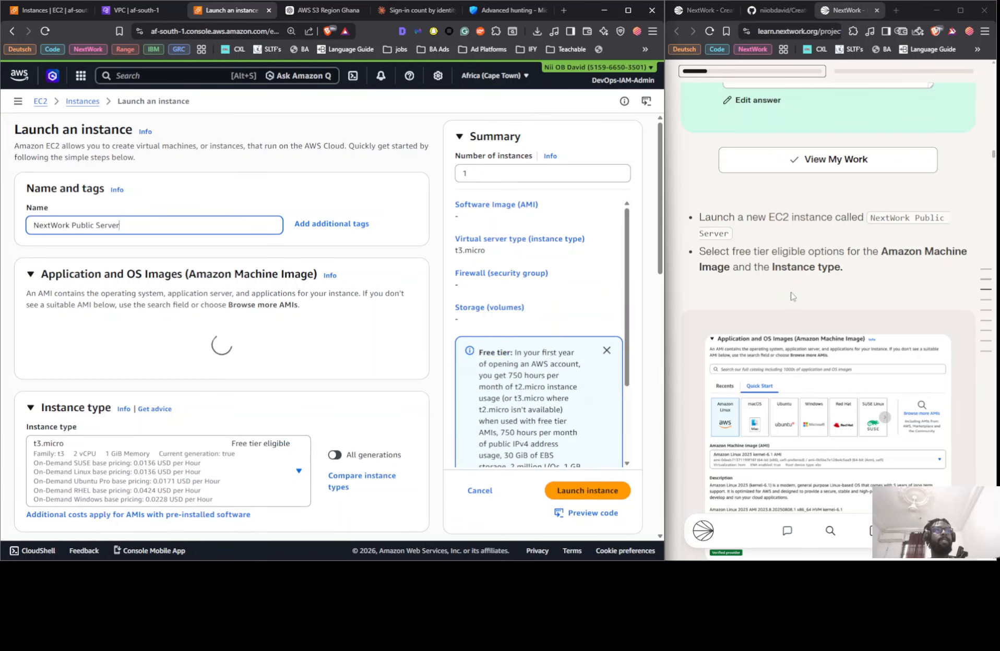
Check the free tier options for the instance's Amazon Machine Image, architecture and instance type against the guide.
scroll(780, 294, down, 5)
scroll(780, 294, up, 3)
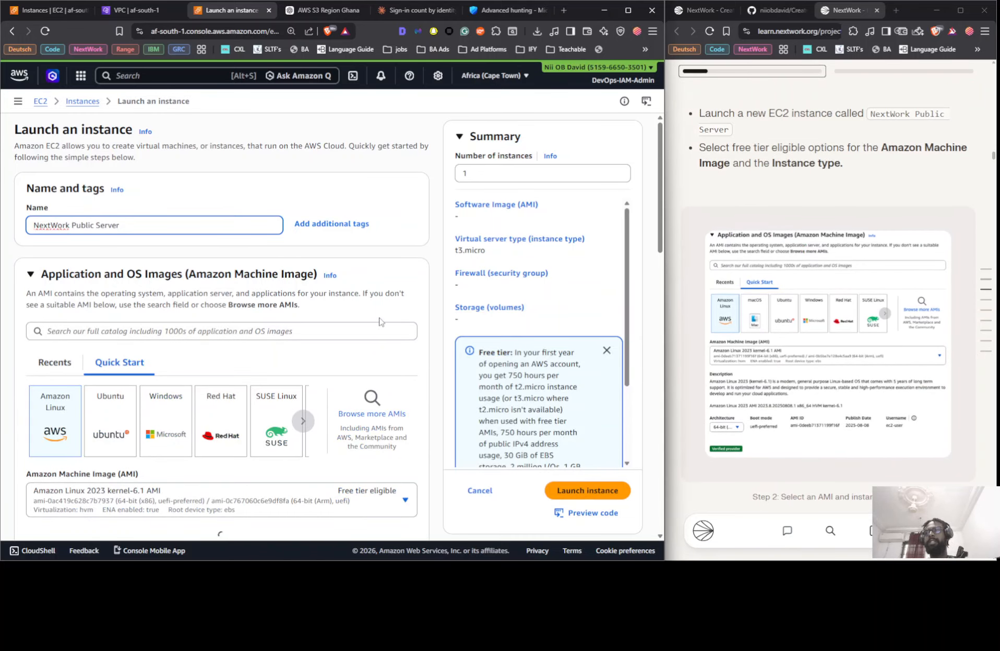
scroll(382, 323, down, 5)
scroll(305, 313, up, 4)
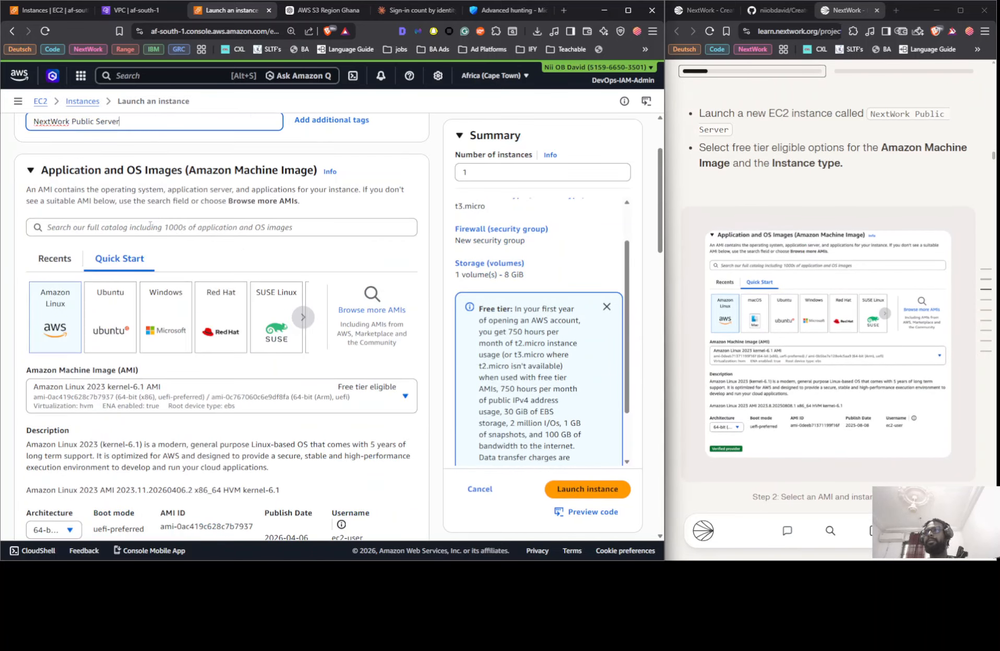
click(205, 406)
click(205, 406)
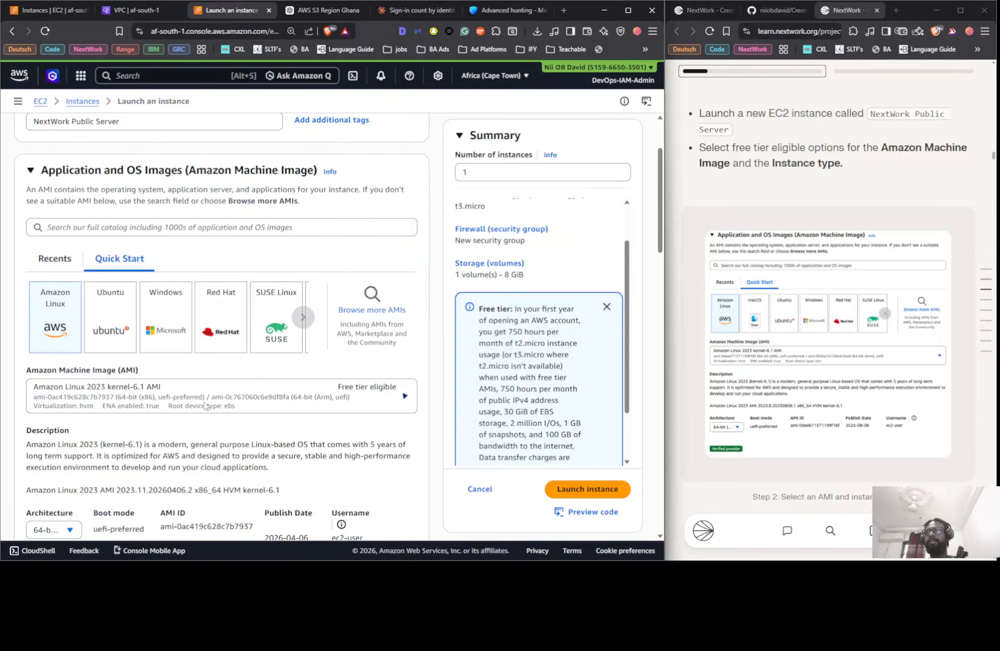
scroll(251, 307, down, 4)
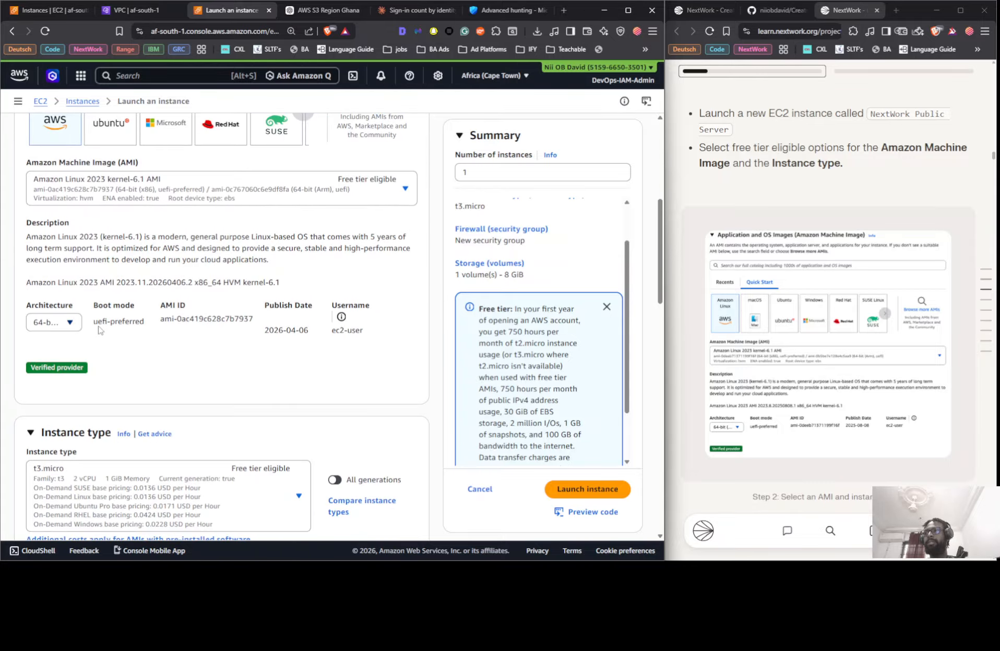
click(70, 322)
click(70, 322)
scroll(151, 319, down, 4)
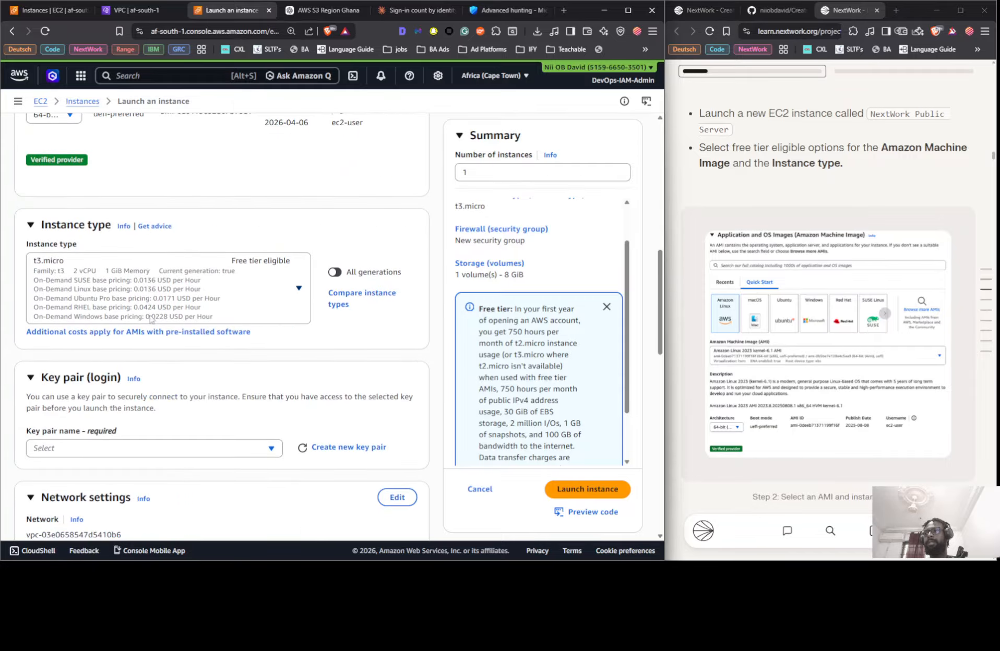
click(165, 299)
click(172, 297)
Choose Nextwork keypair as the login key pair for the new instance.
scroll(339, 264, down, 4)
click(144, 241)
click(141, 280)
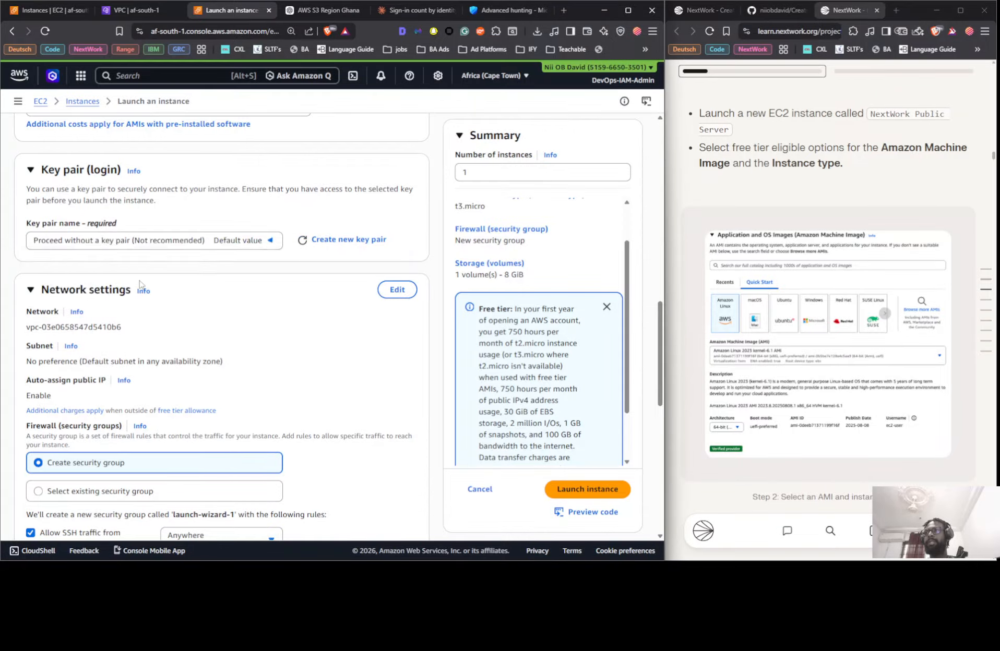
click(140, 241)
click(120, 294)
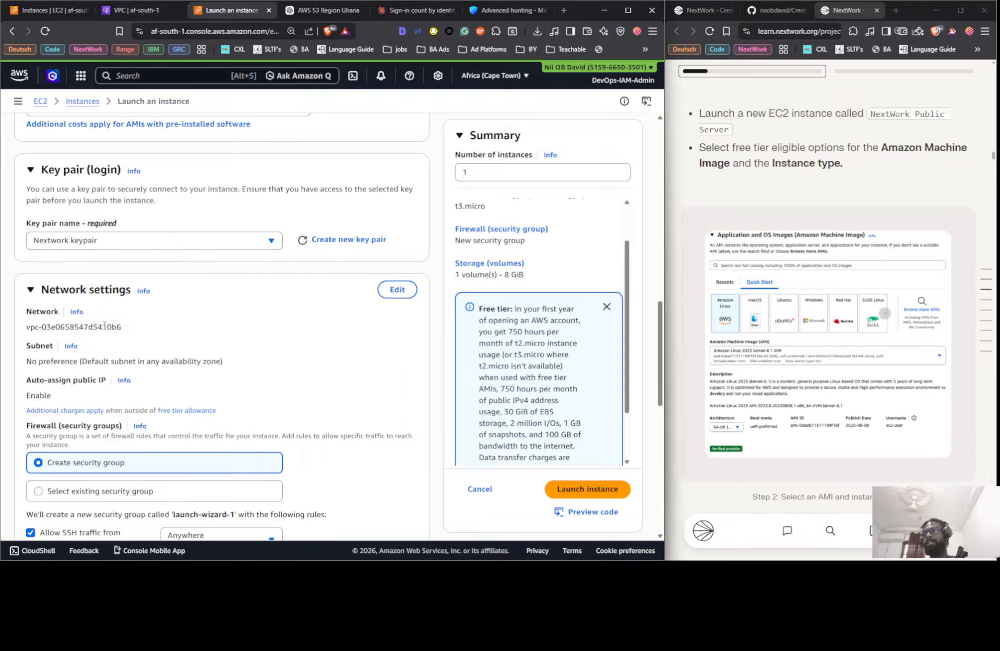
Edit the instance's network settings to use NextWork VPC with the Public 1 subnet.
click(410, 289)
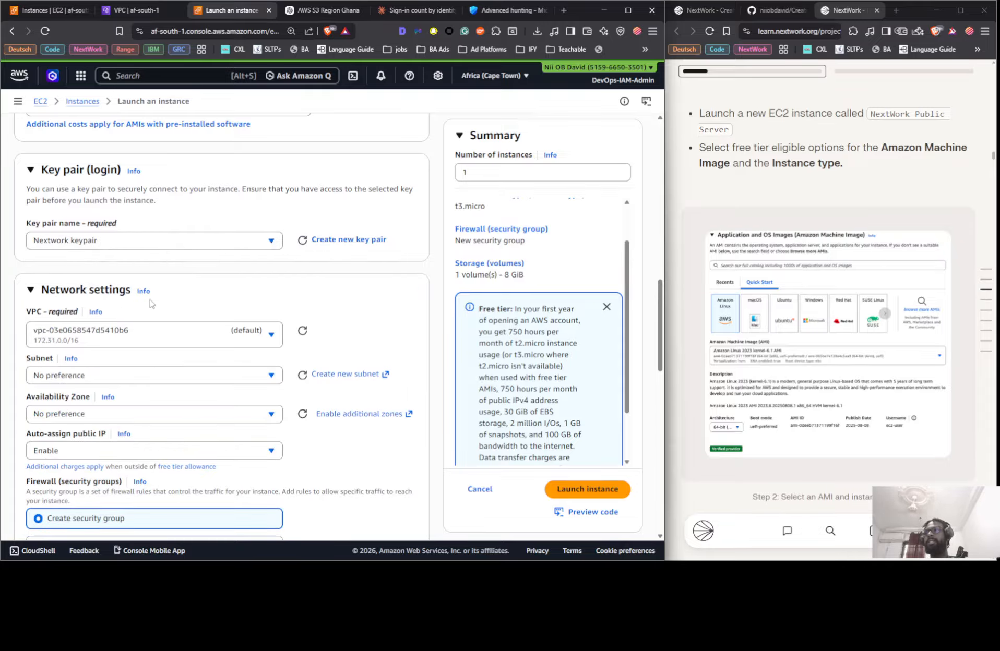
click(153, 330)
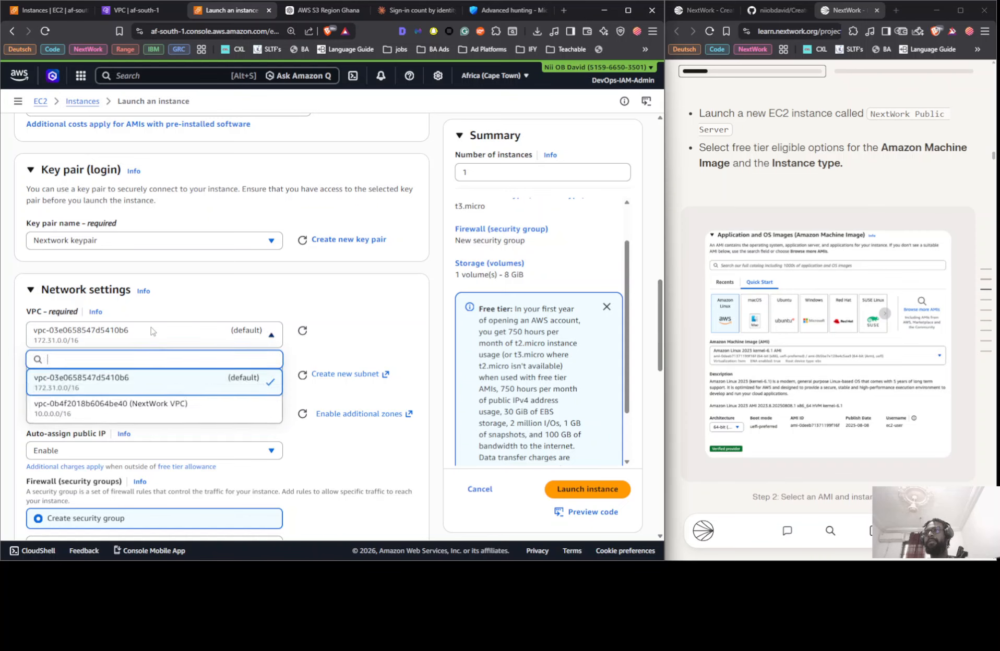
scroll(247, 298, down, 2)
click(247, 298)
click(213, 295)
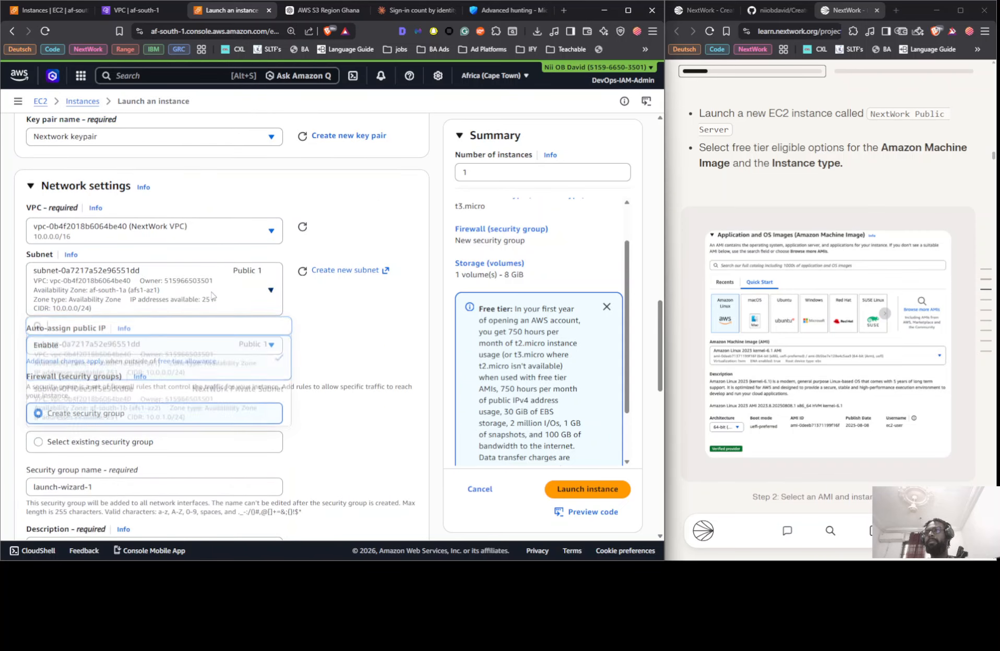
scroll(324, 261, up, 15)
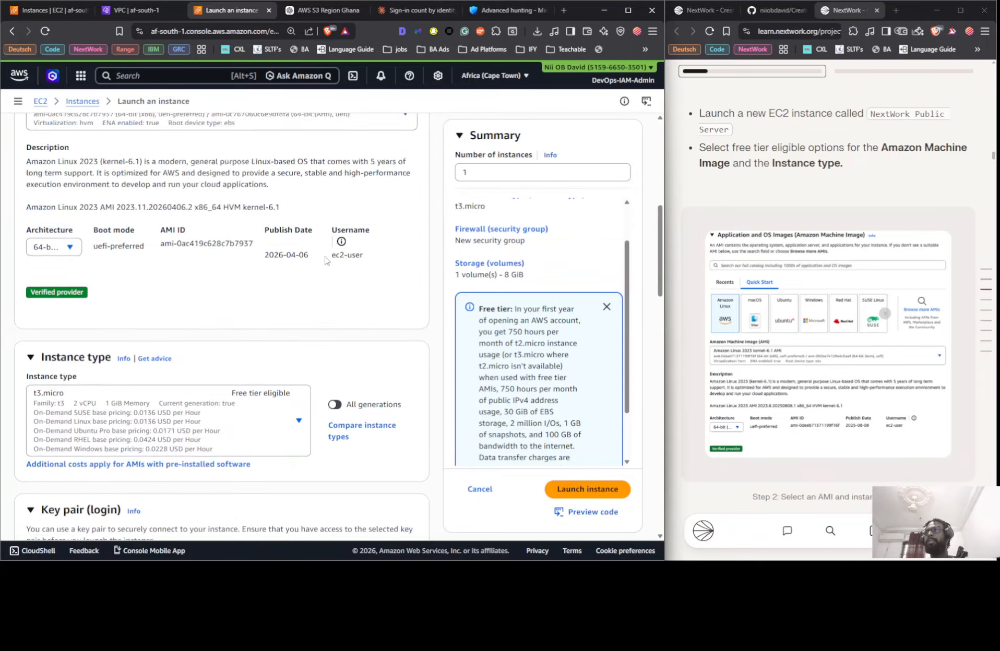
scroll(326, 262, down, 15)
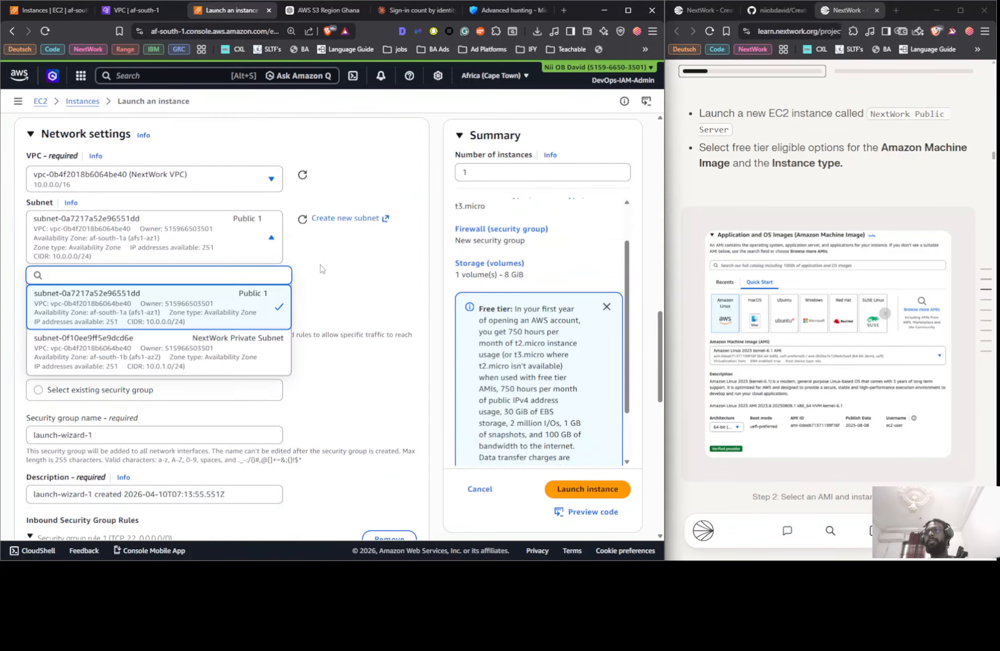
click(311, 296)
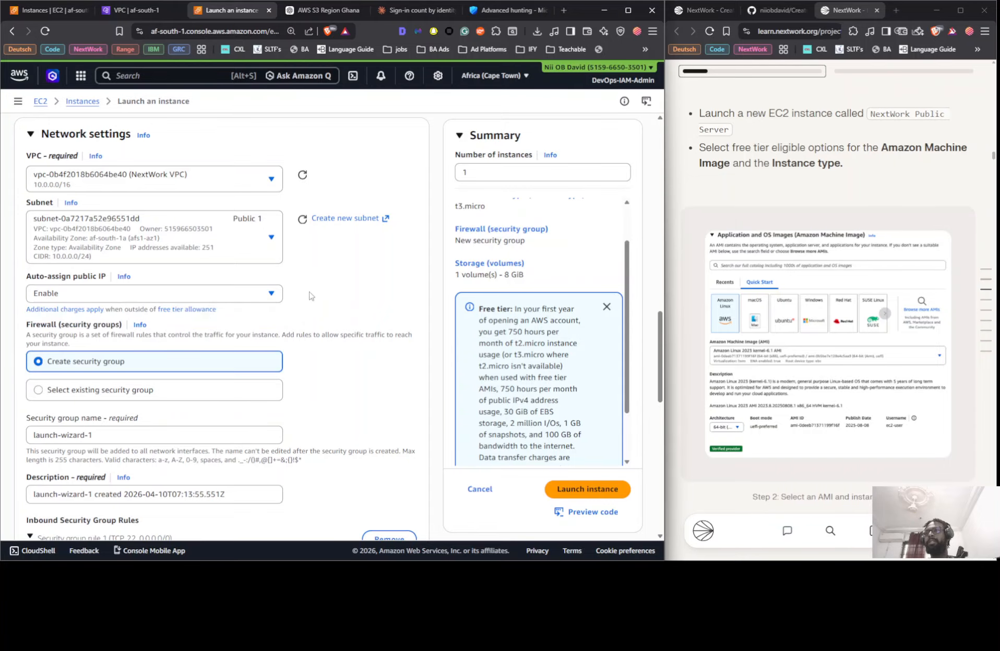
Assign the existing security group NextWork Public Security Goup to the instance instead of creating a new one.
scroll(185, 203, down, 2)
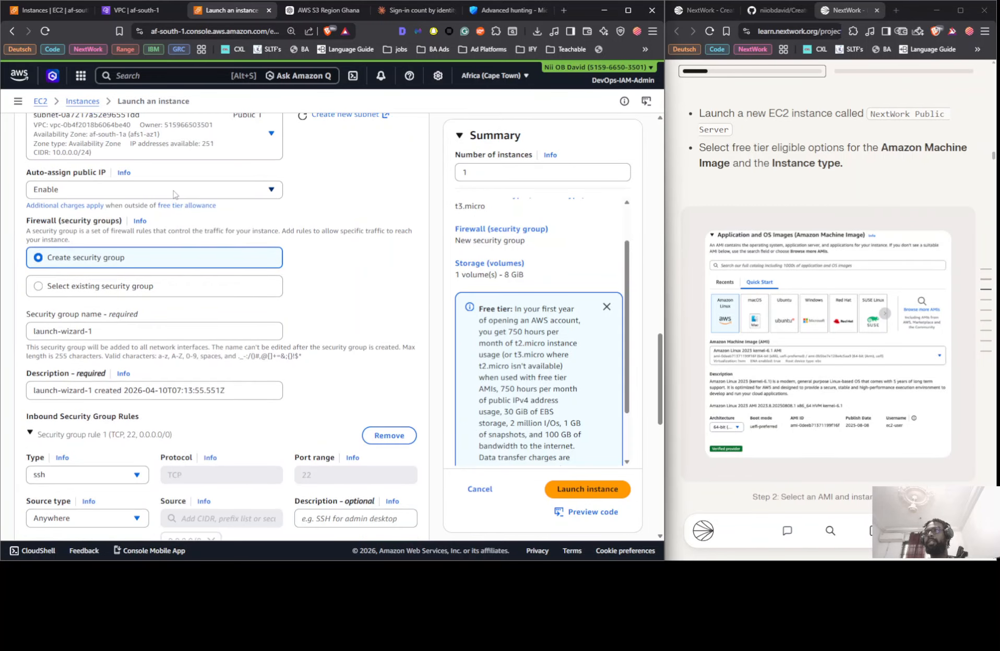
click(105, 284)
click(106, 331)
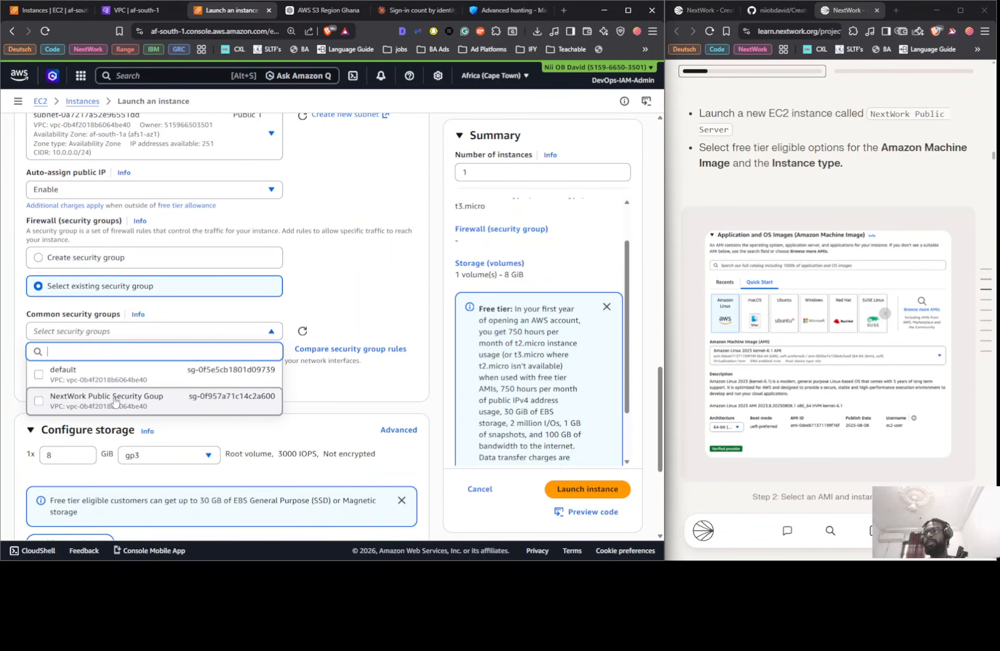
click(115, 400)
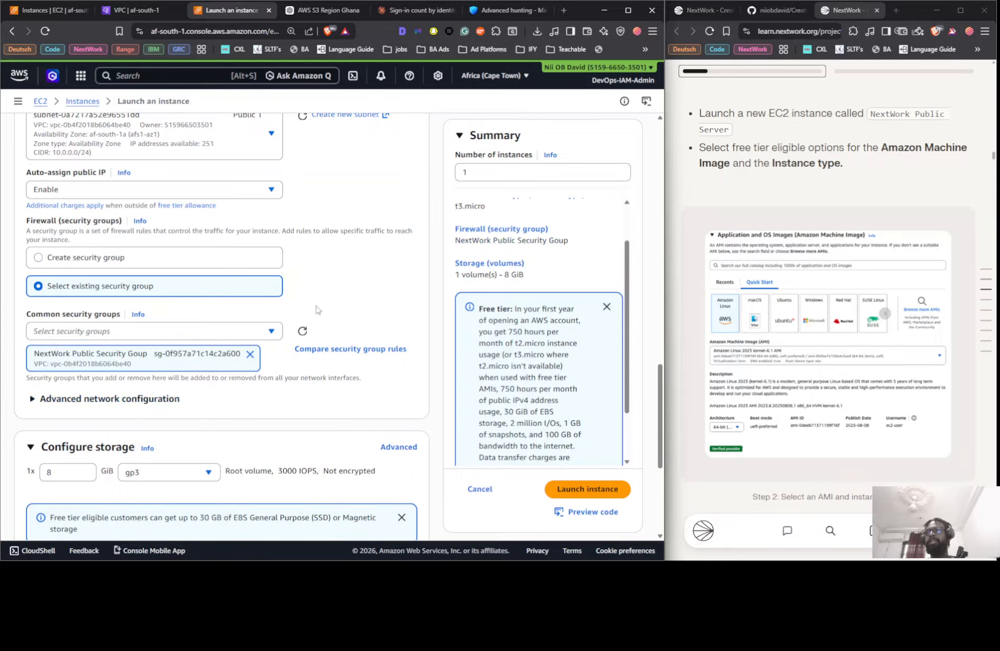
Review the advanced network, storage and other instance settings, then launch the NextWork Public Server instance.
scroll(316, 310, down, 3)
click(142, 245)
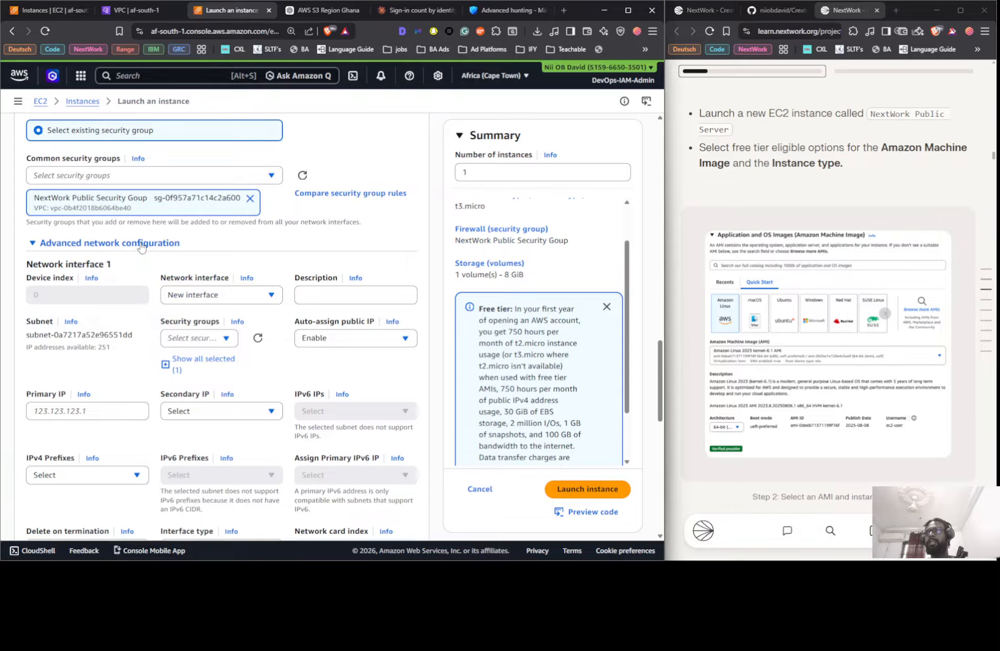
click(140, 246)
scroll(172, 378, down, 2)
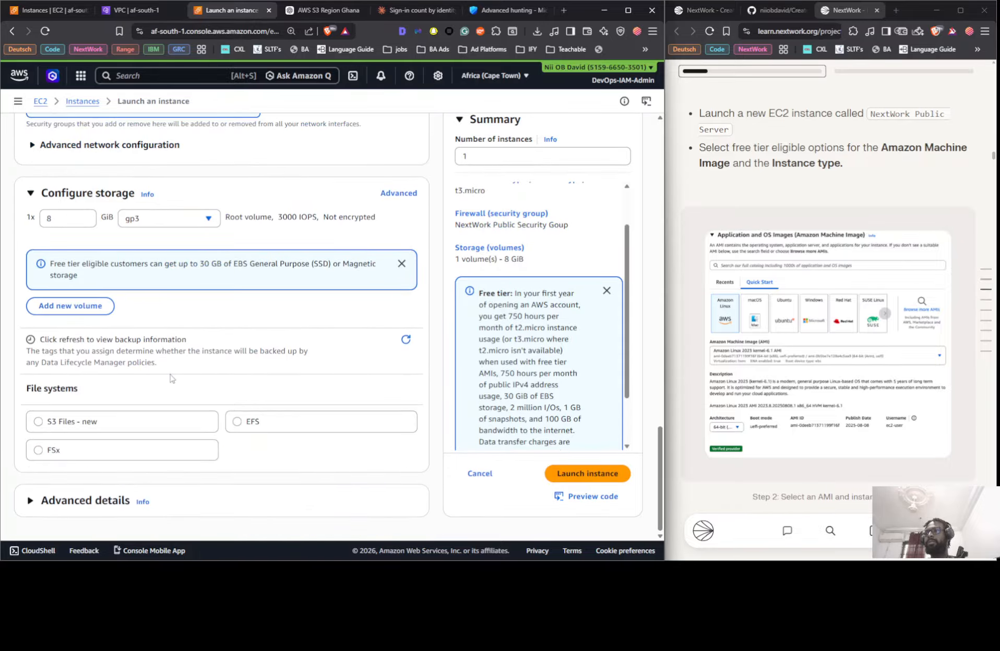
scroll(173, 379, up, 10)
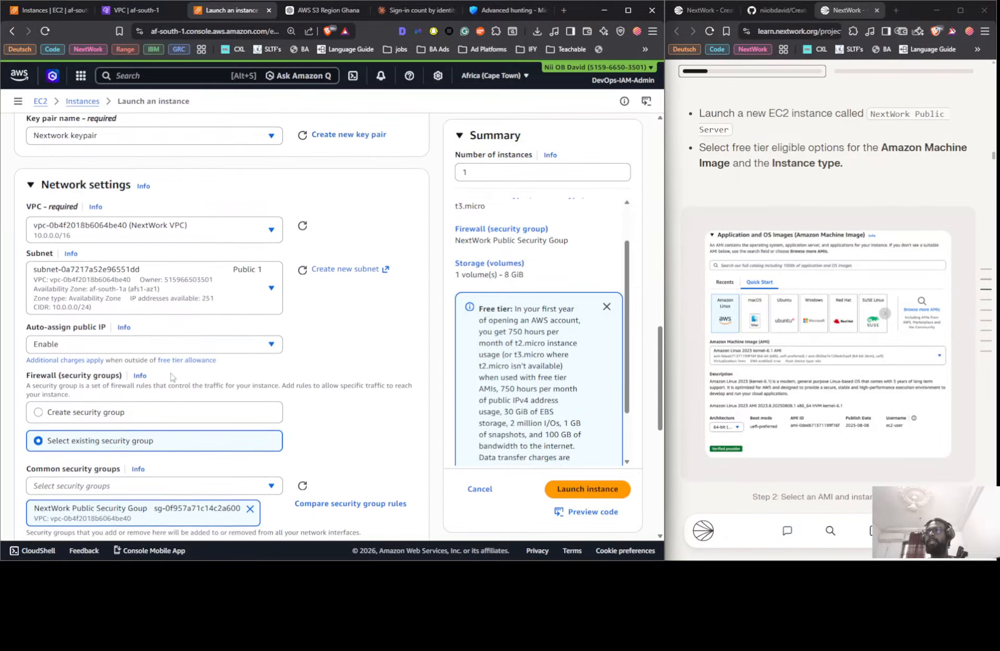
scroll(167, 372, up, 5)
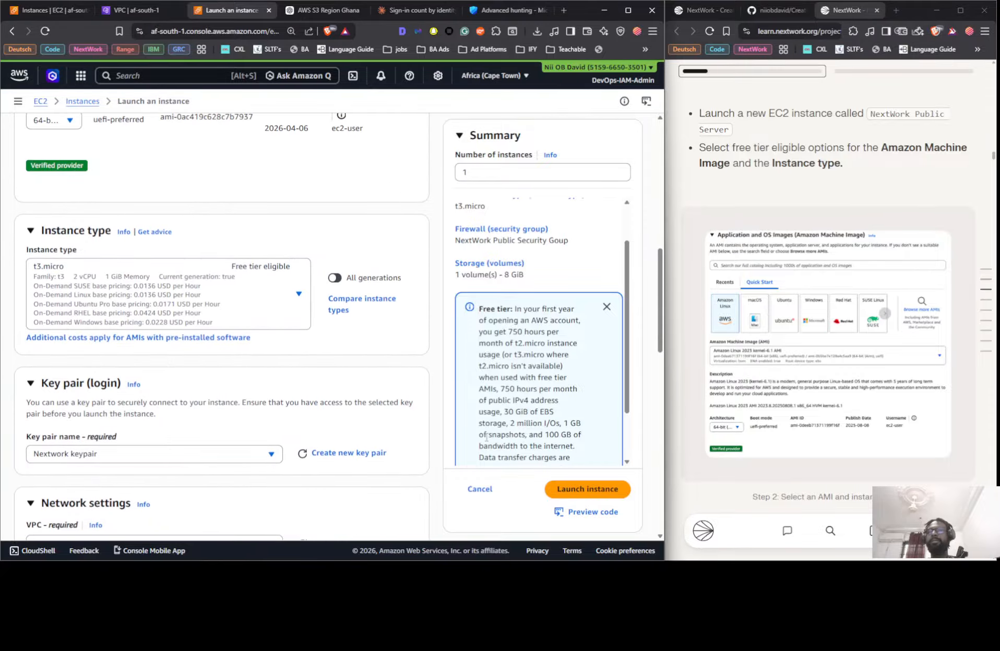
click(600, 491)
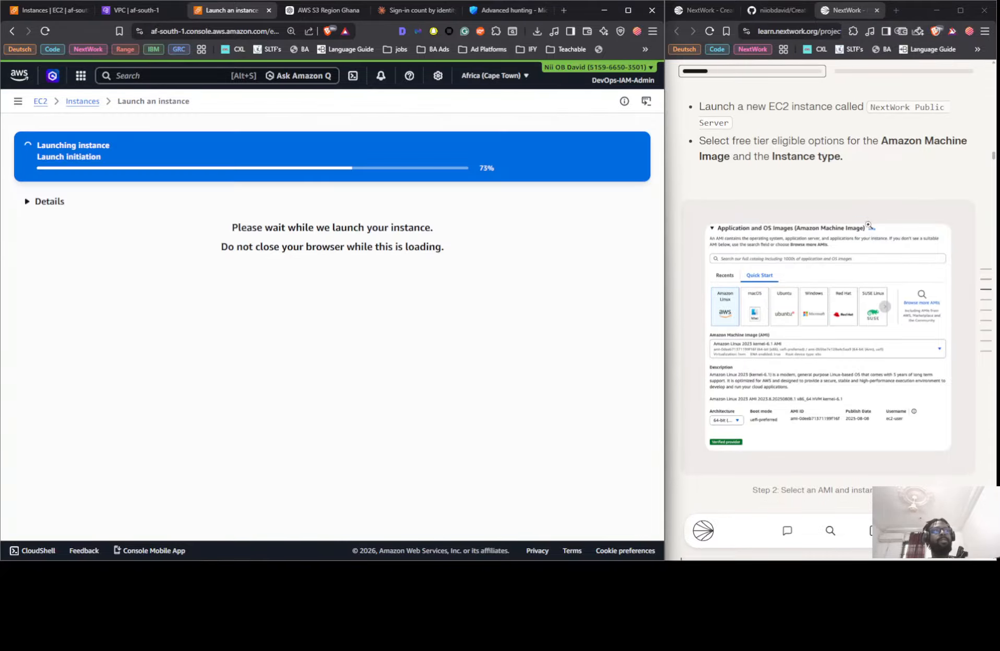
Read through the project guide from the key pair and network settings instructions to the section on launching a private EC2 instance.
scroll(869, 226, down, 2)
scroll(868, 225, down, 20)
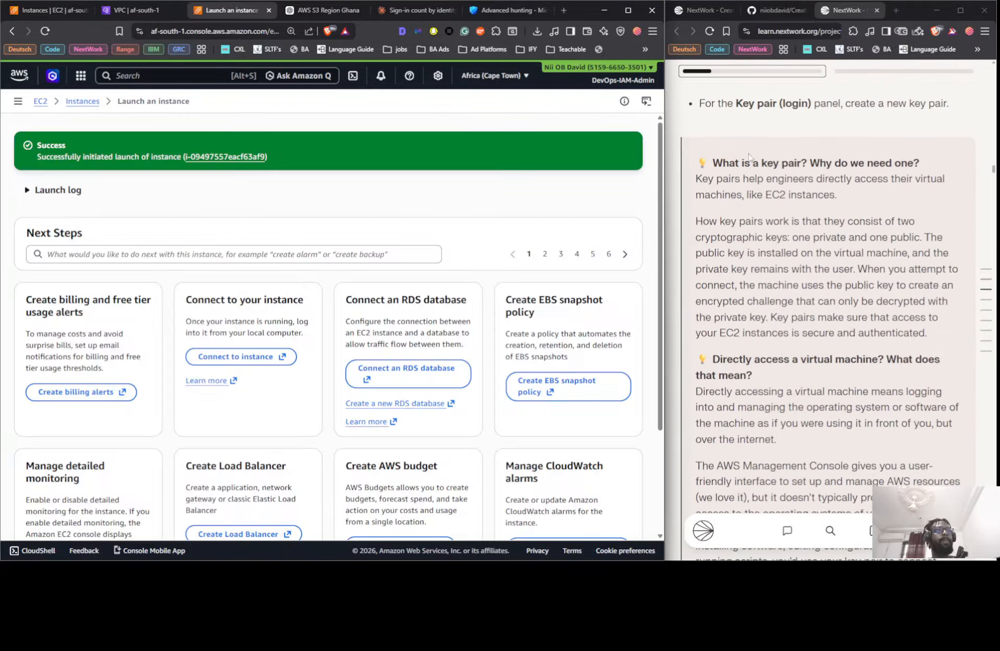
scroll(823, 162, down, 6)
scroll(830, 147, down, 7)
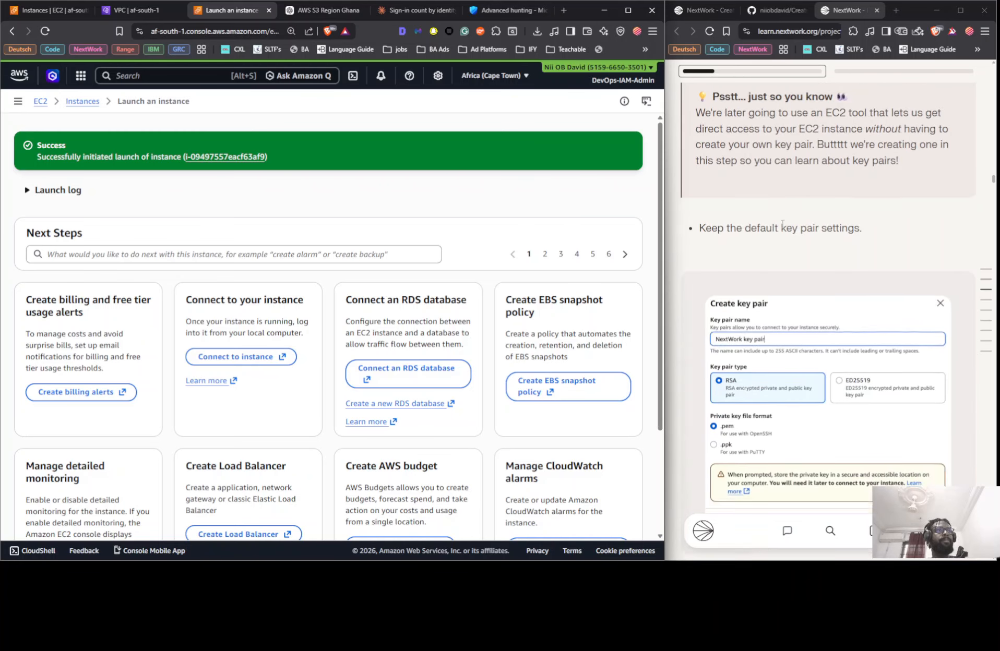
scroll(801, 221, down, 15)
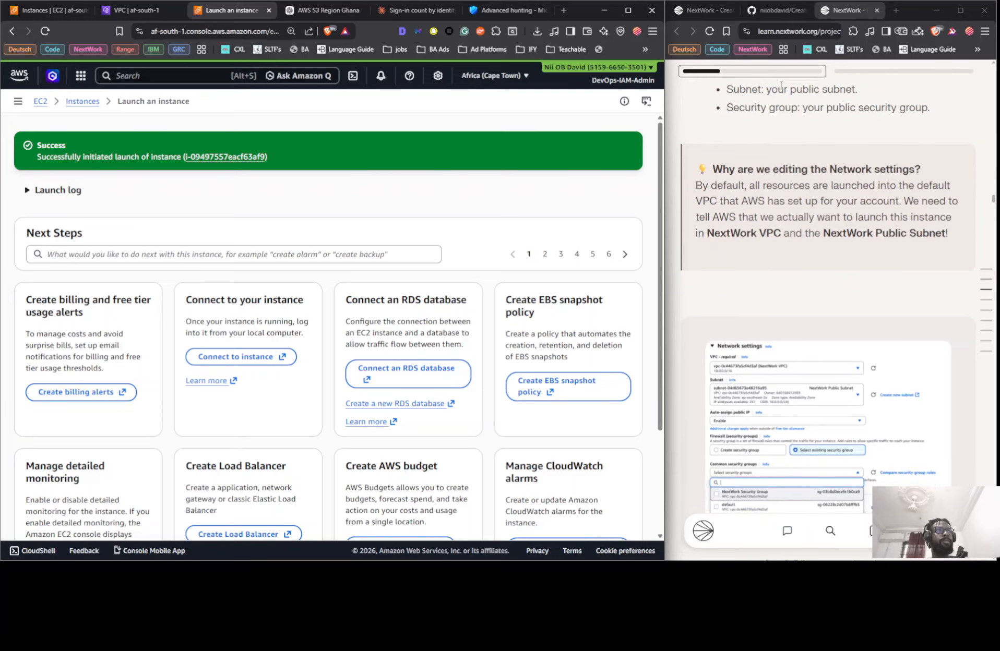
scroll(787, 156, up, 2)
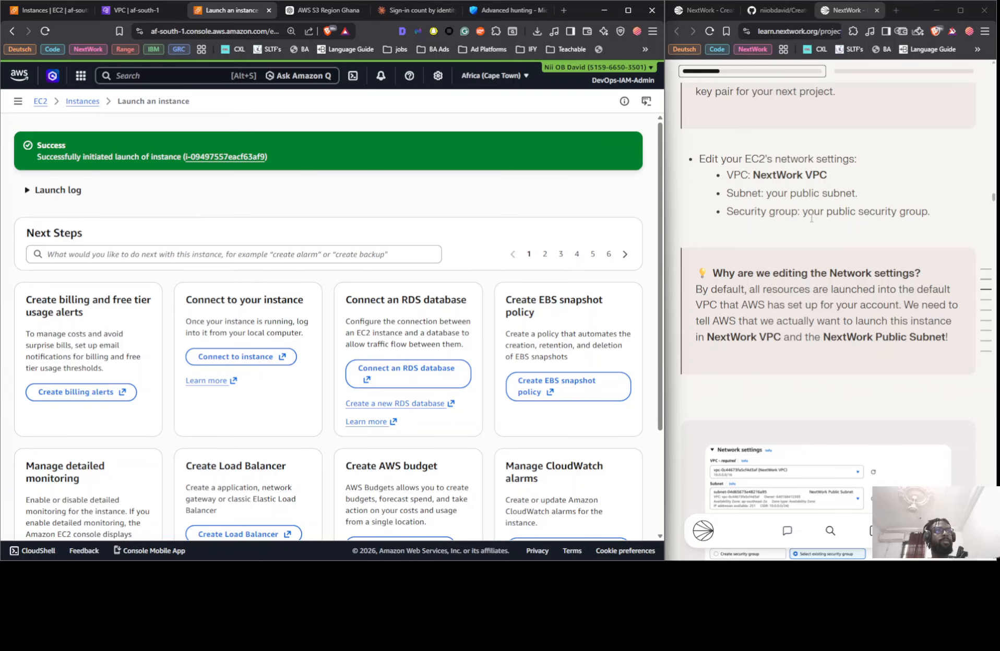
scroll(805, 211, down, 1)
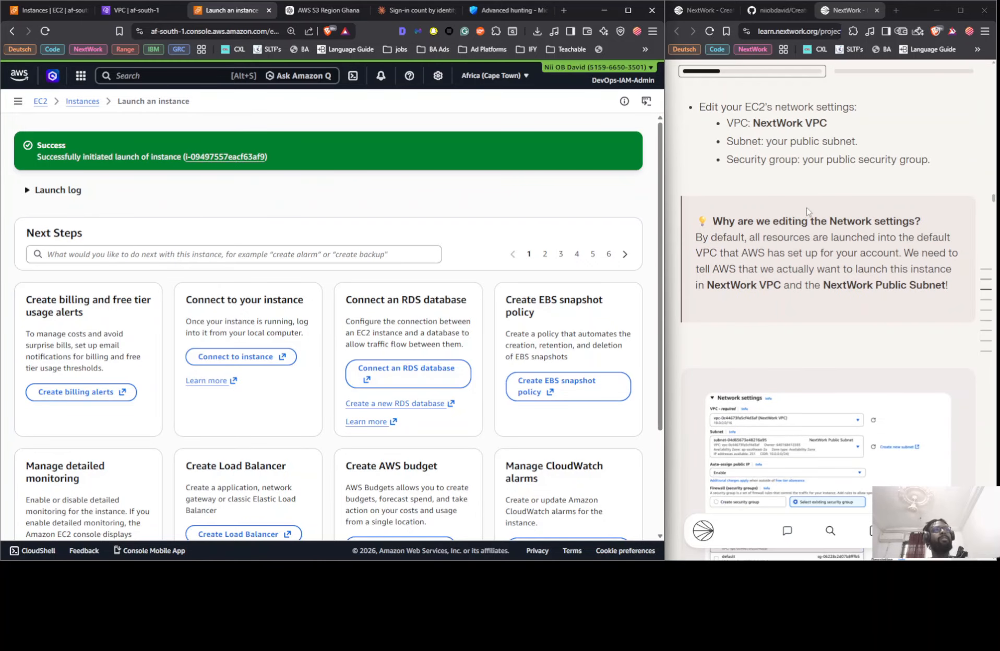
scroll(801, 177, down, 12)
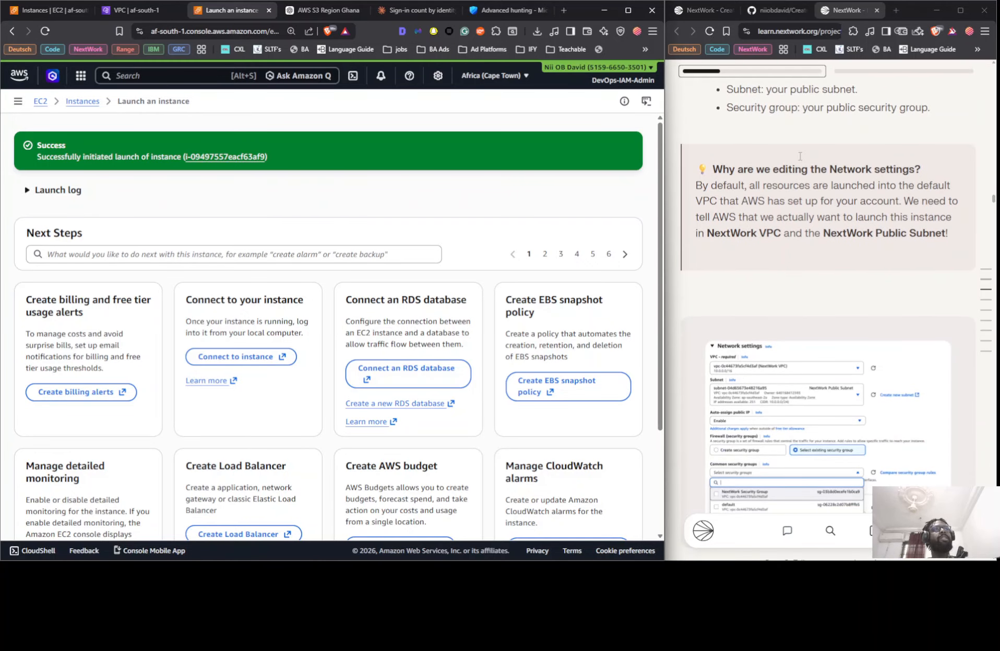
scroll(765, 158, down, 5)
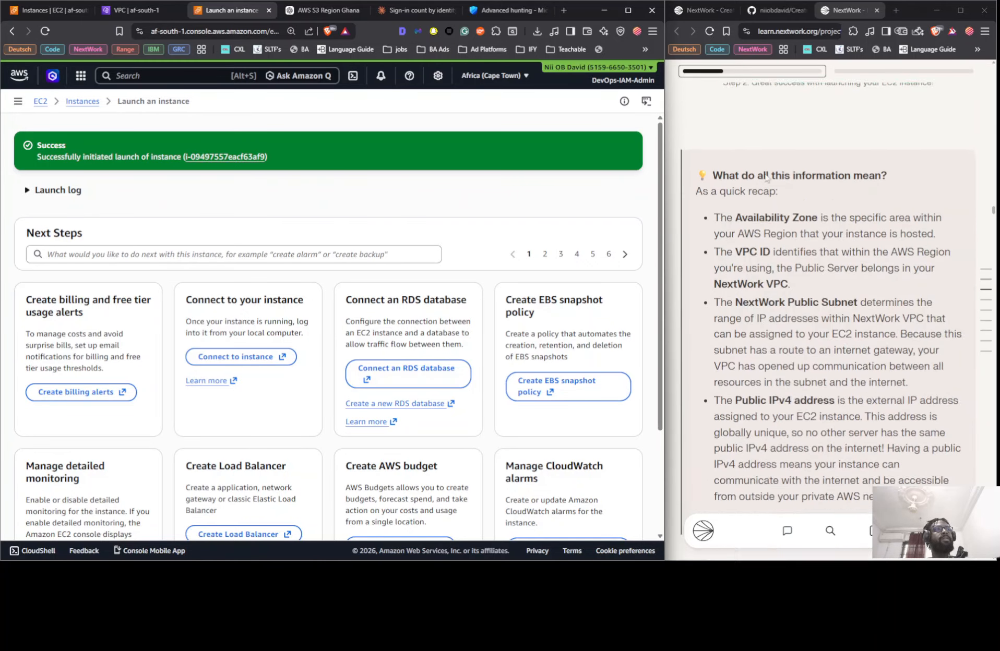
scroll(741, 280, down, 10)
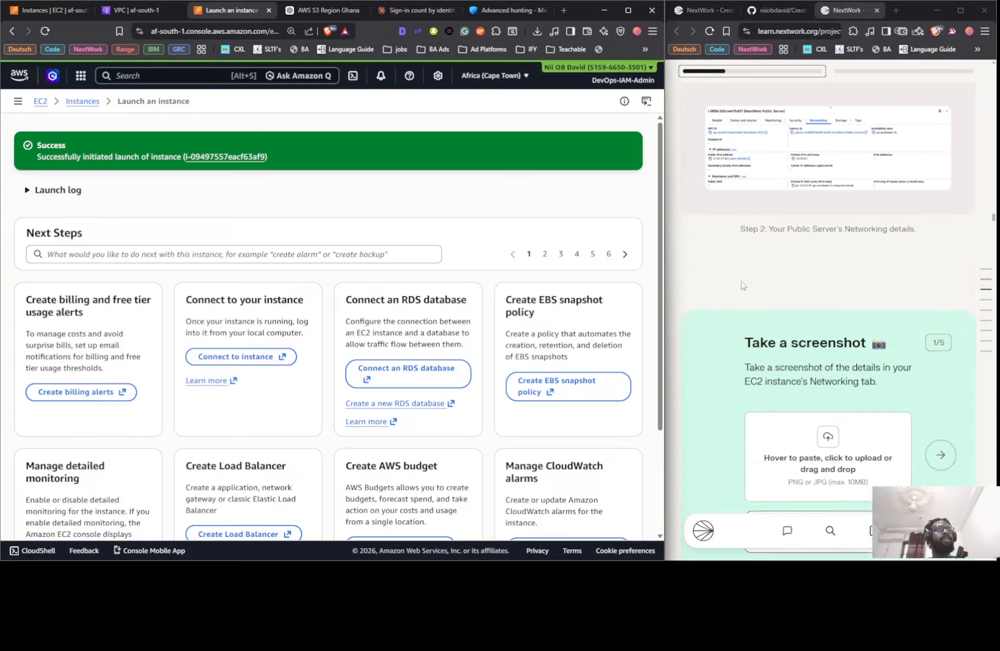
scroll(741, 280, up, 5)
scroll(741, 280, down, 10)
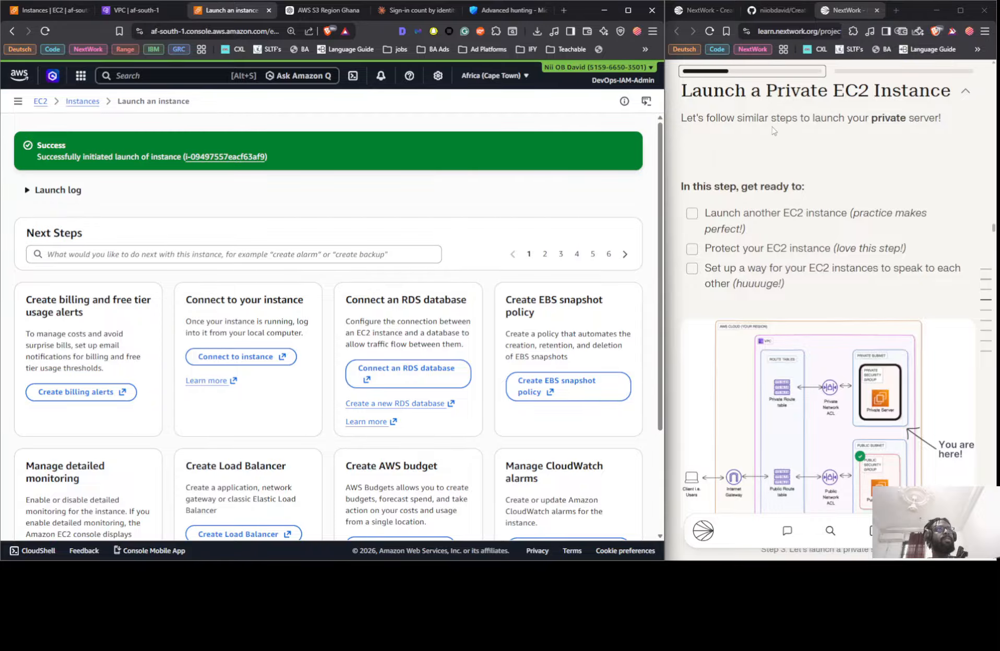
scroll(884, 136, up, 2)
scroll(885, 135, down, 3)
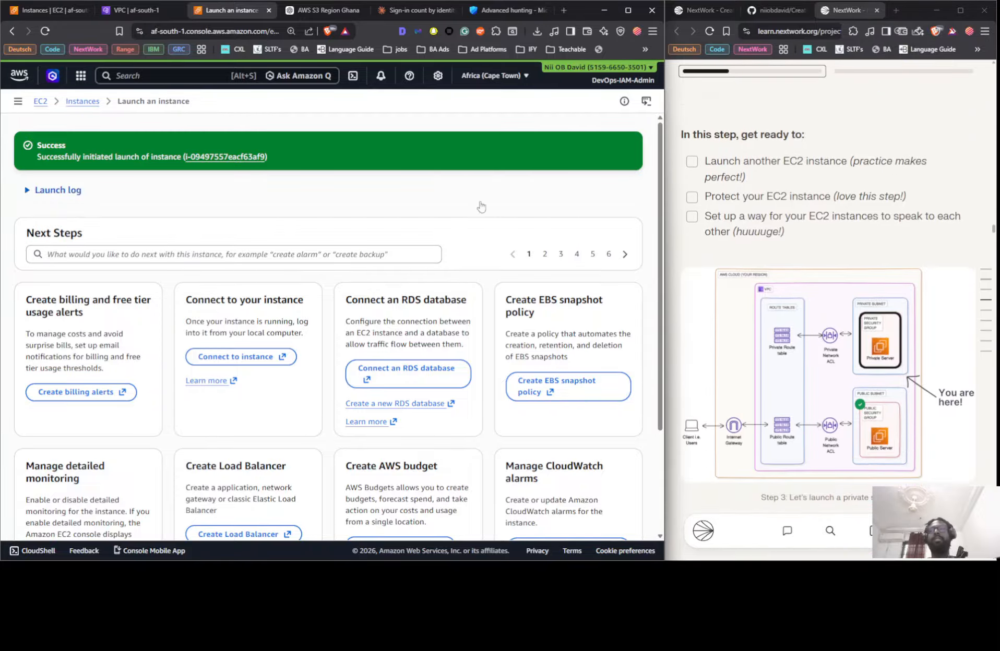
View all EC2 instances, refresh the list and filter it to show only instances in the Running state.
scroll(575, 285, down, 3)
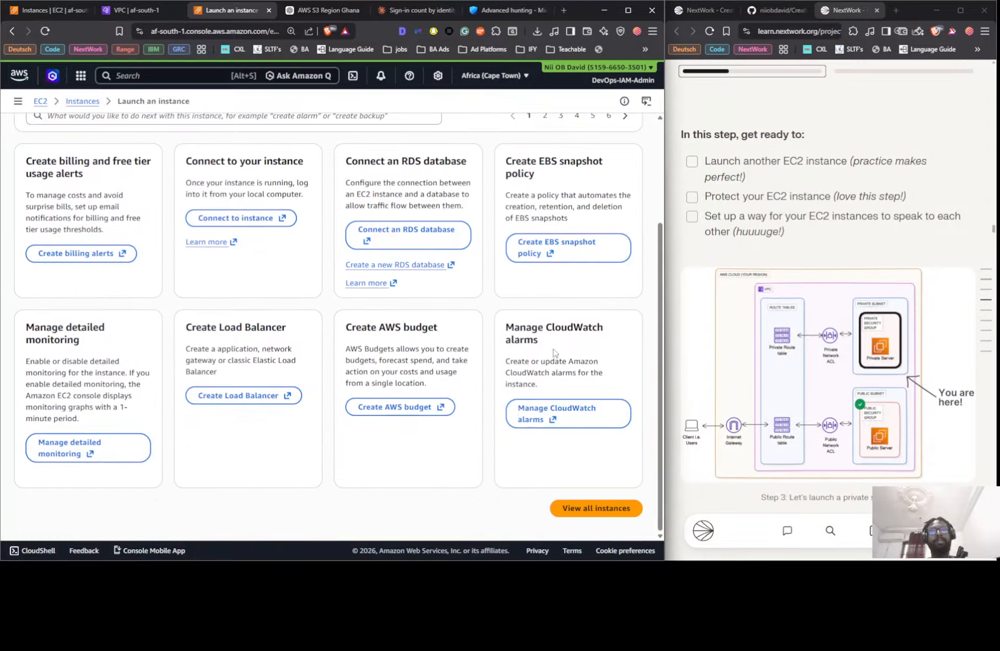
click(585, 513)
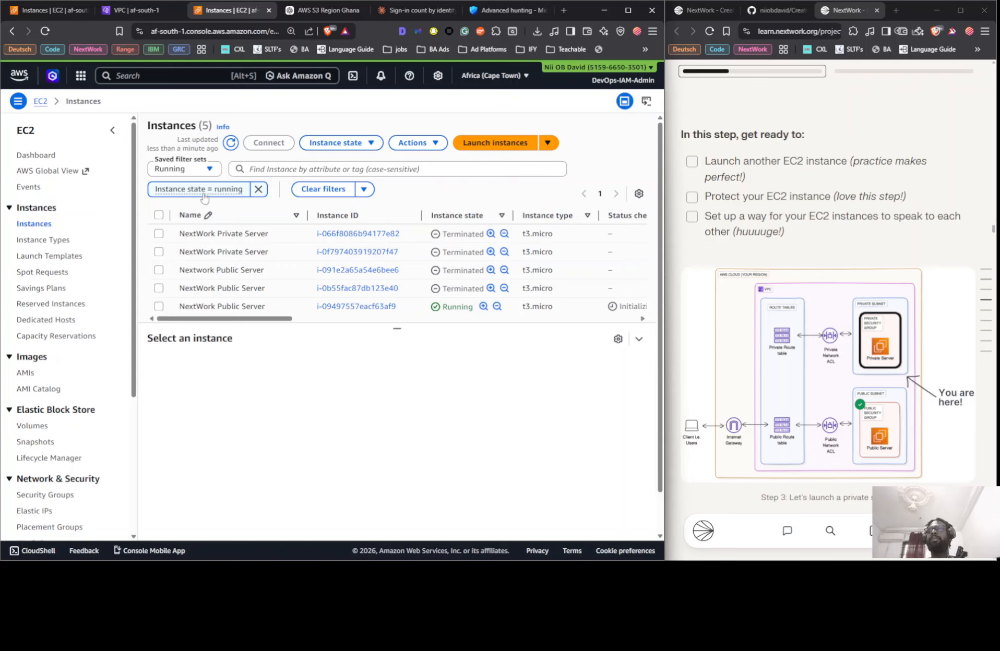
click(213, 171)
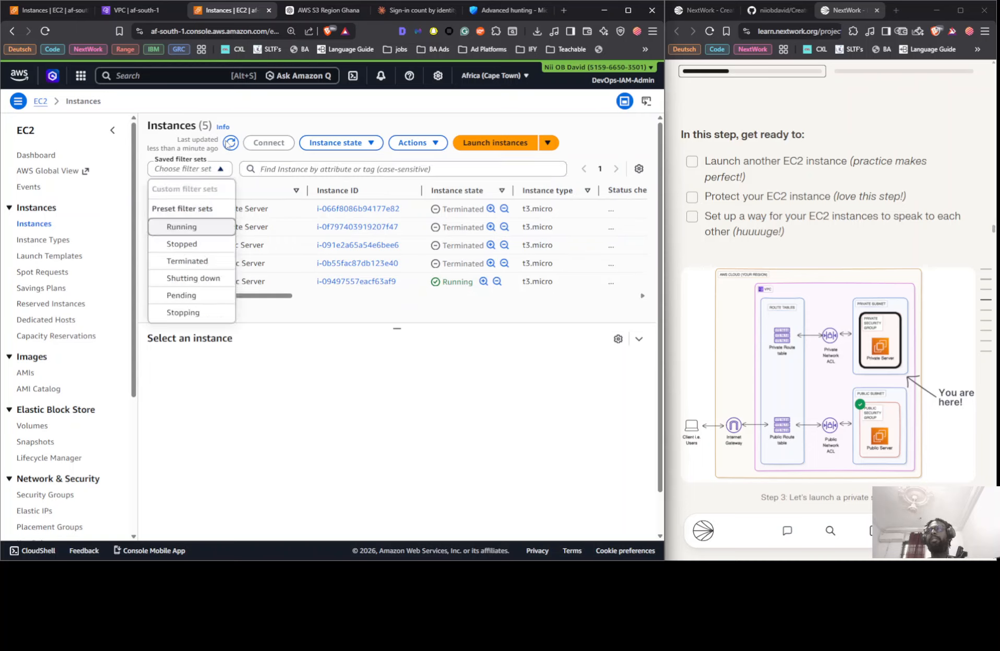
click(228, 145)
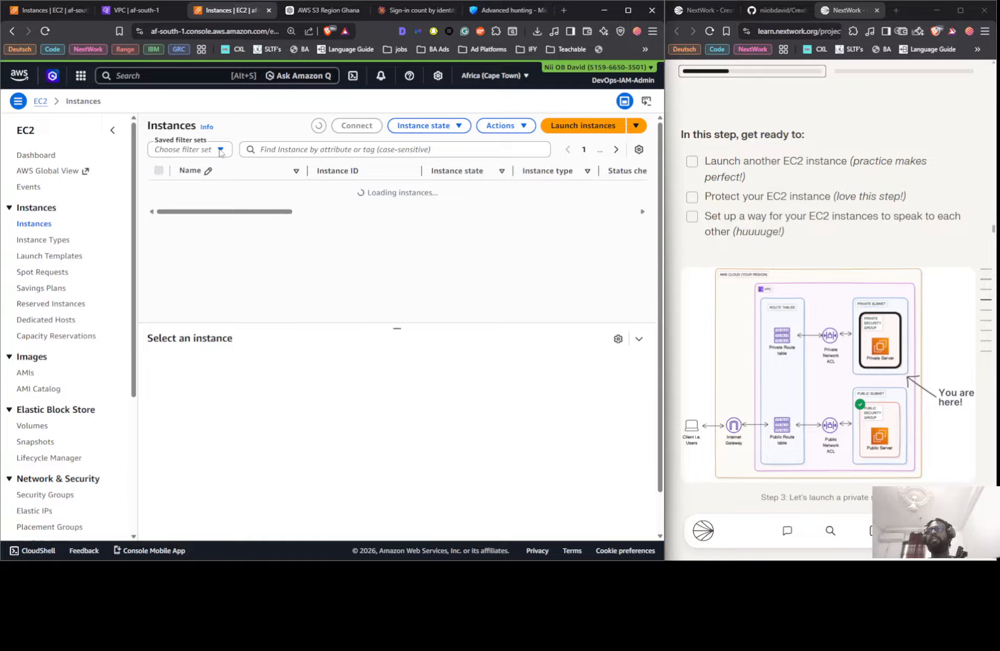
click(219, 150)
click(219, 151)
click(220, 151)
click(189, 208)
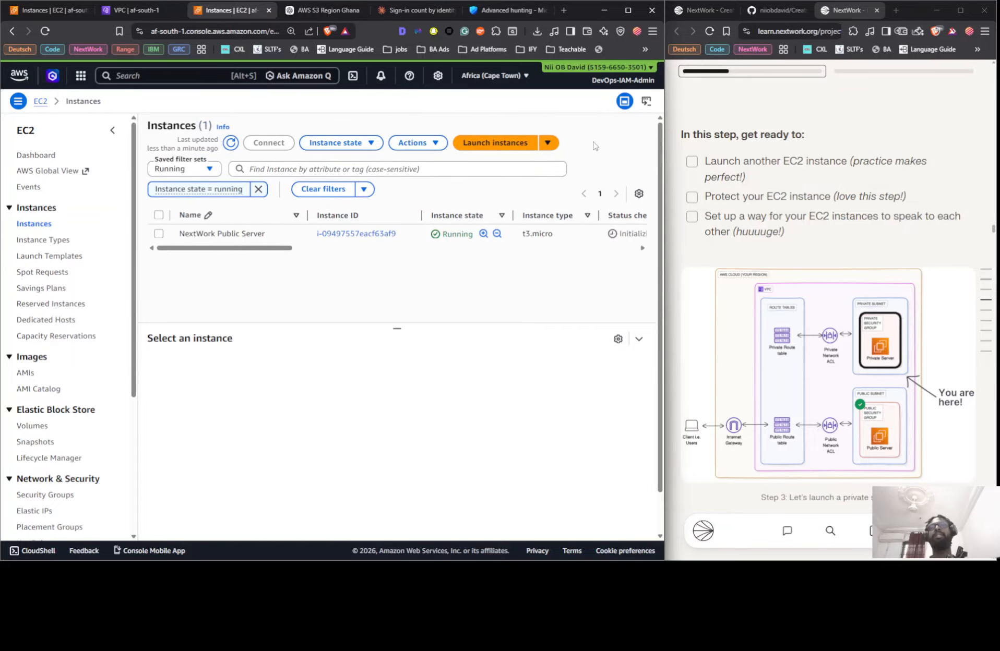
Start launching another EC2 instance and name it NextWork Private Server, copying the name from the project guide.
click(522, 146)
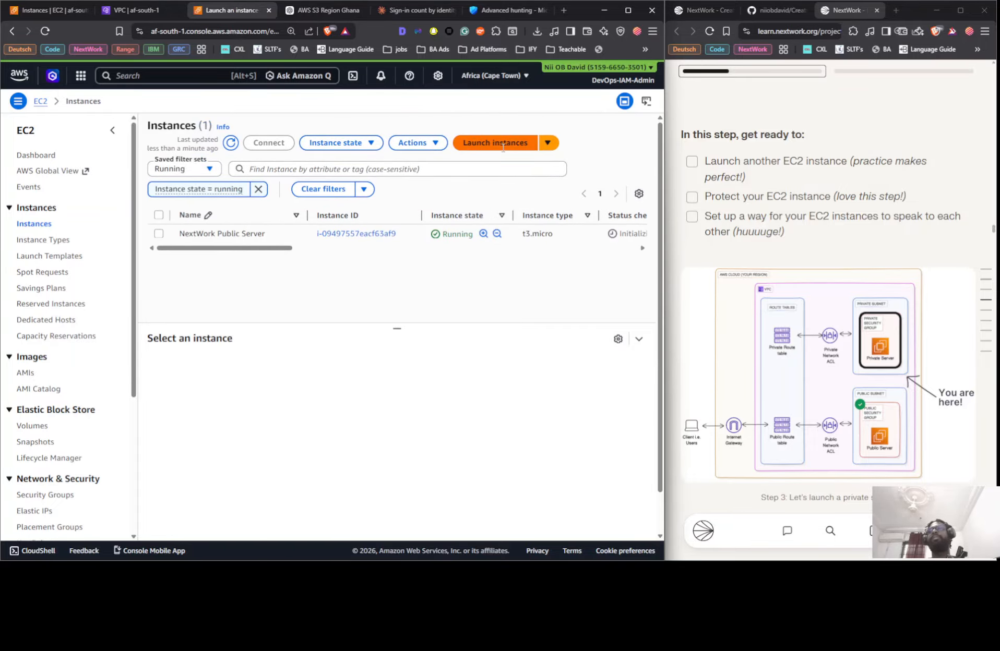
scroll(833, 214, down, 1)
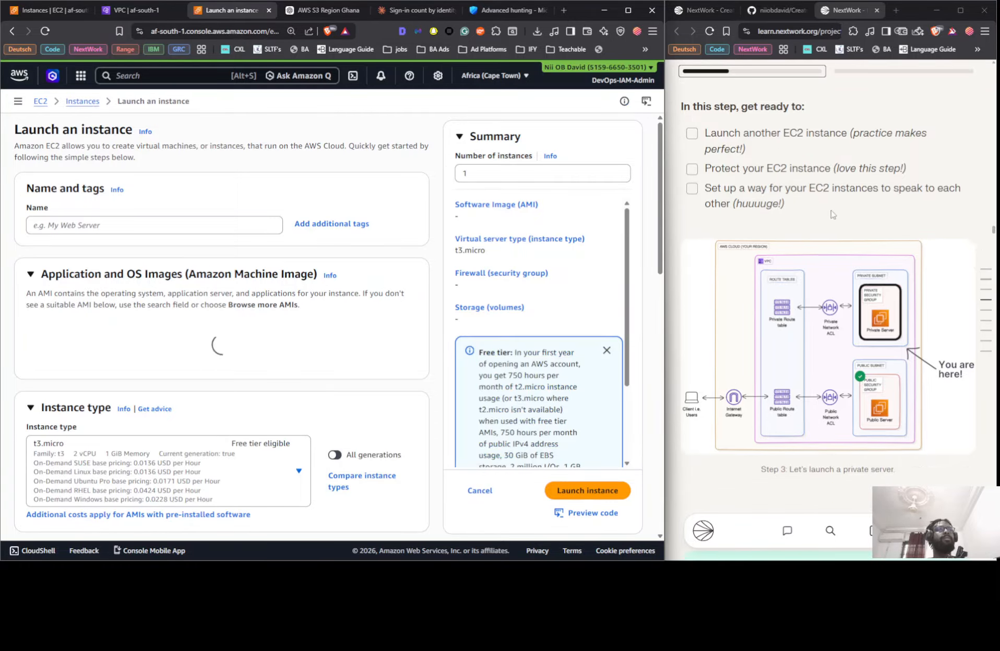
scroll(833, 215, down, 12)
click(942, 264)
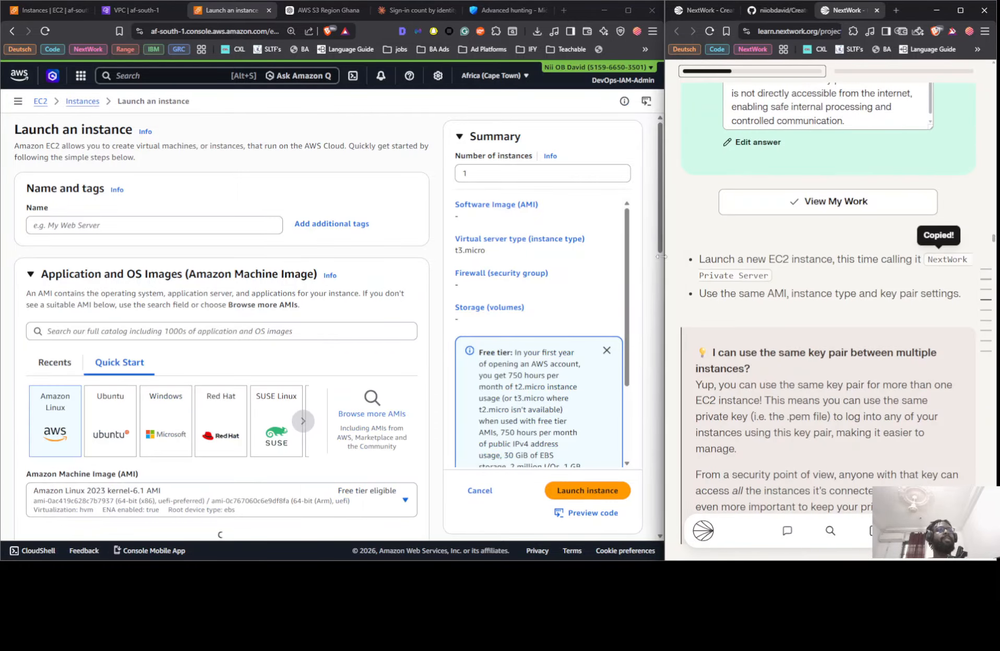
click(233, 230)
click(232, 227)
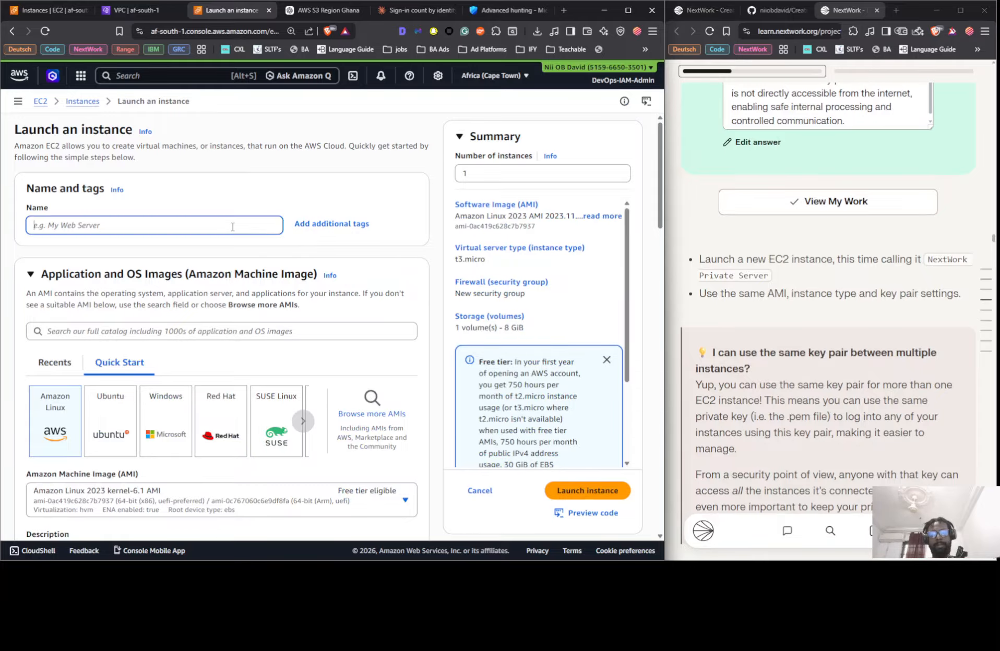
text(NextWork Private Server)
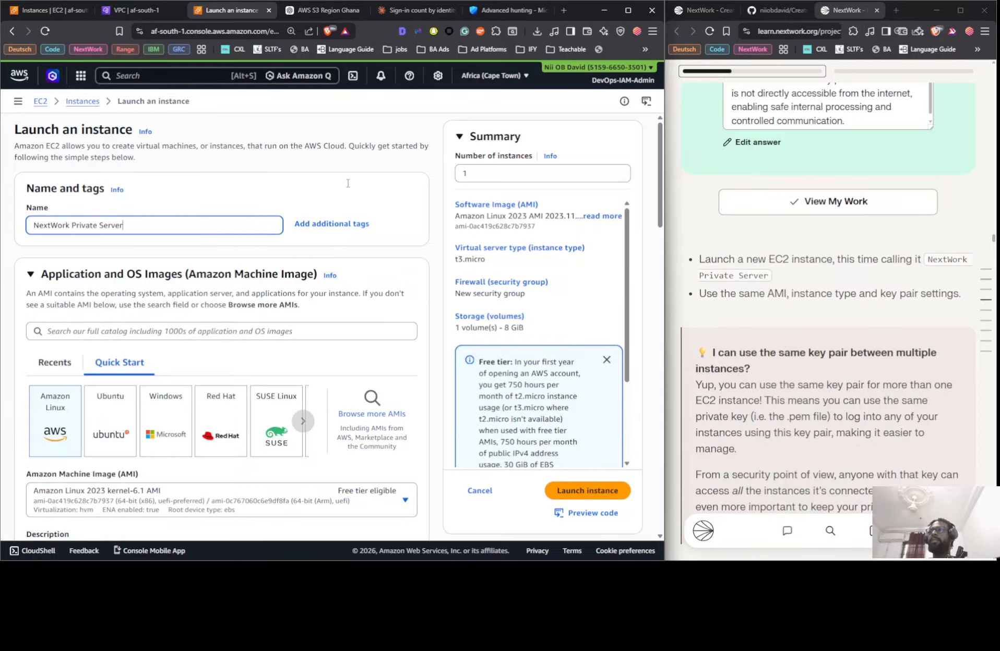
Review the Amazon Machine Image and instance type options, keeping Amazon Linux 2023 kernel-6.1 AMI and t3.micro.
scroll(271, 224, down, 2)
click(145, 395)
scroll(379, 233, down, 3)
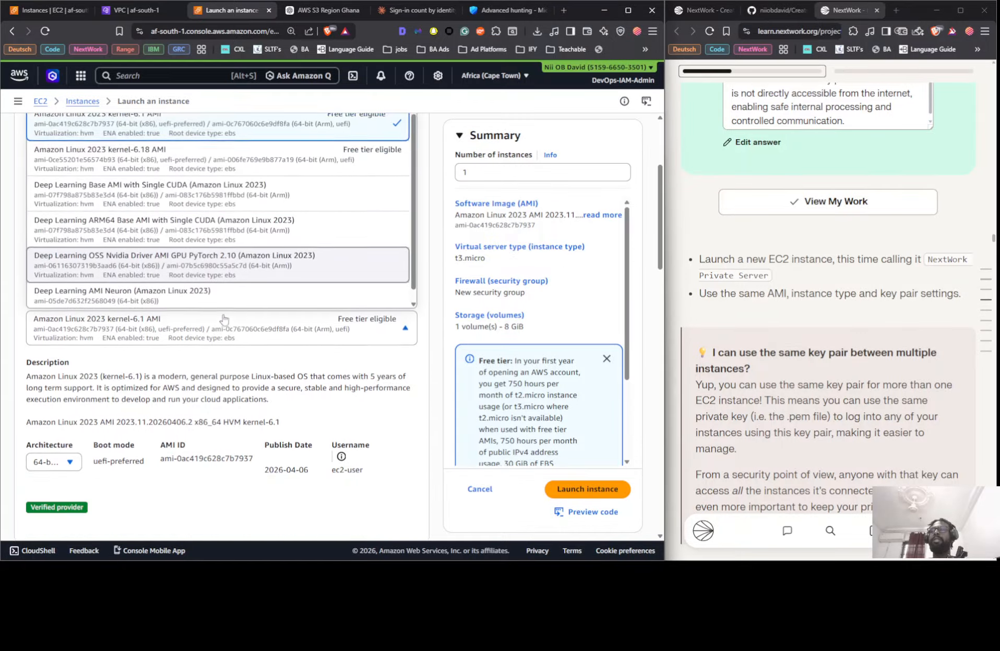
click(373, 293)
scroll(329, 312, down, 6)
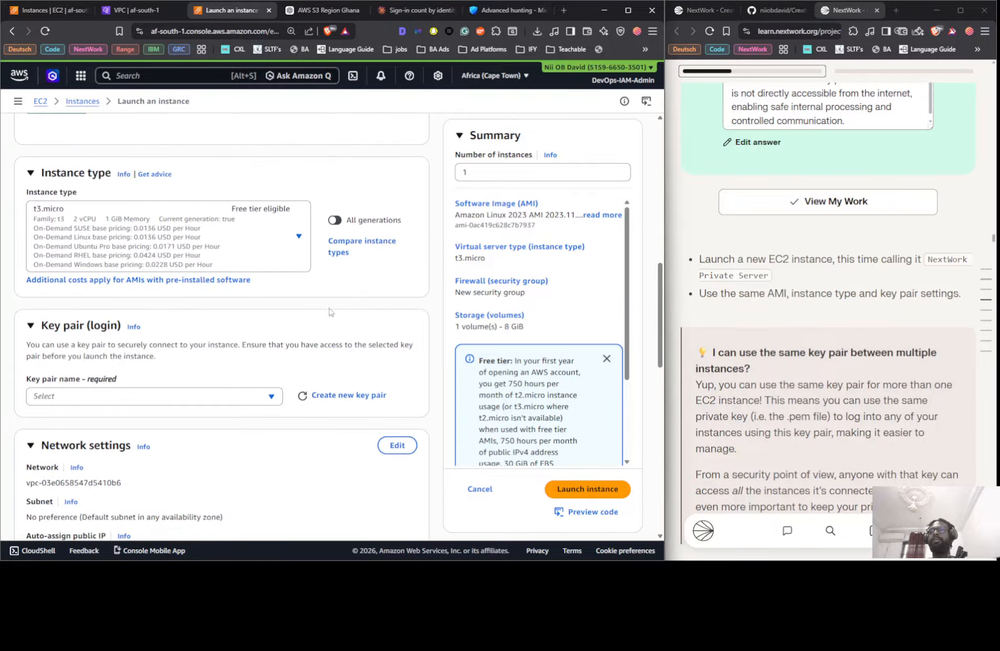
click(271, 240)
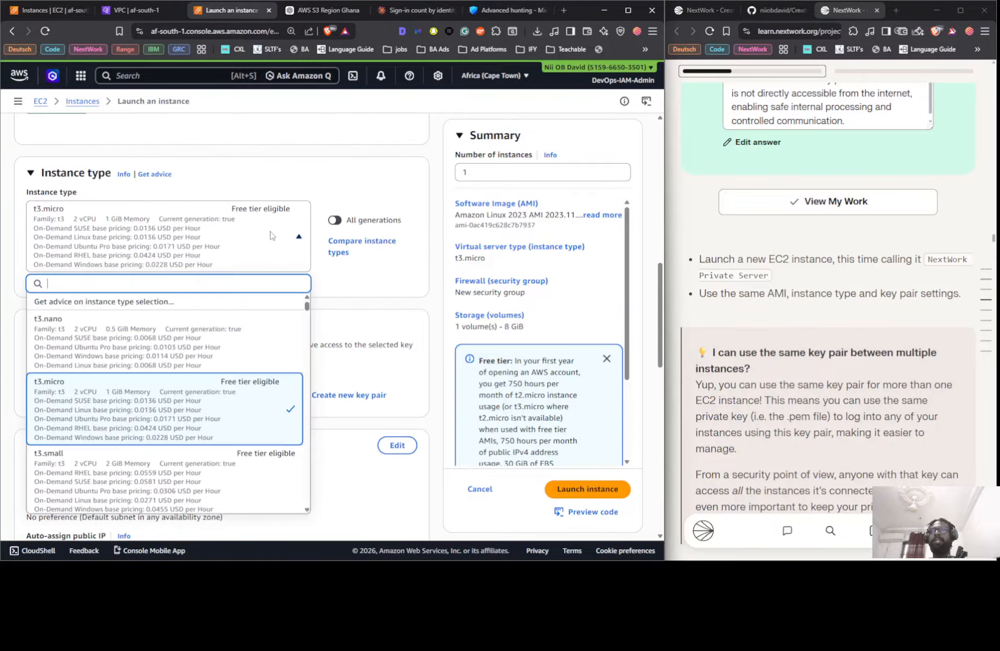
click(271, 238)
Choose Nextwork keypair as the login key pair for the private server instance.
scroll(305, 296, down, 3)
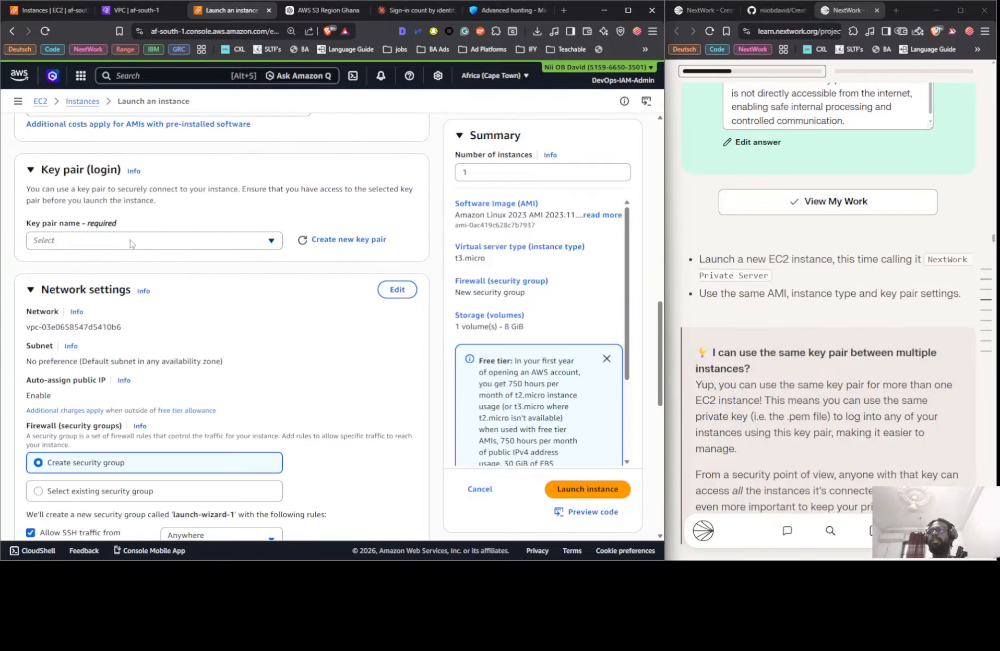
click(130, 241)
click(132, 299)
Start editing the private server's network settings and open the choice of available VPCs.
scroll(243, 234, down, 3)
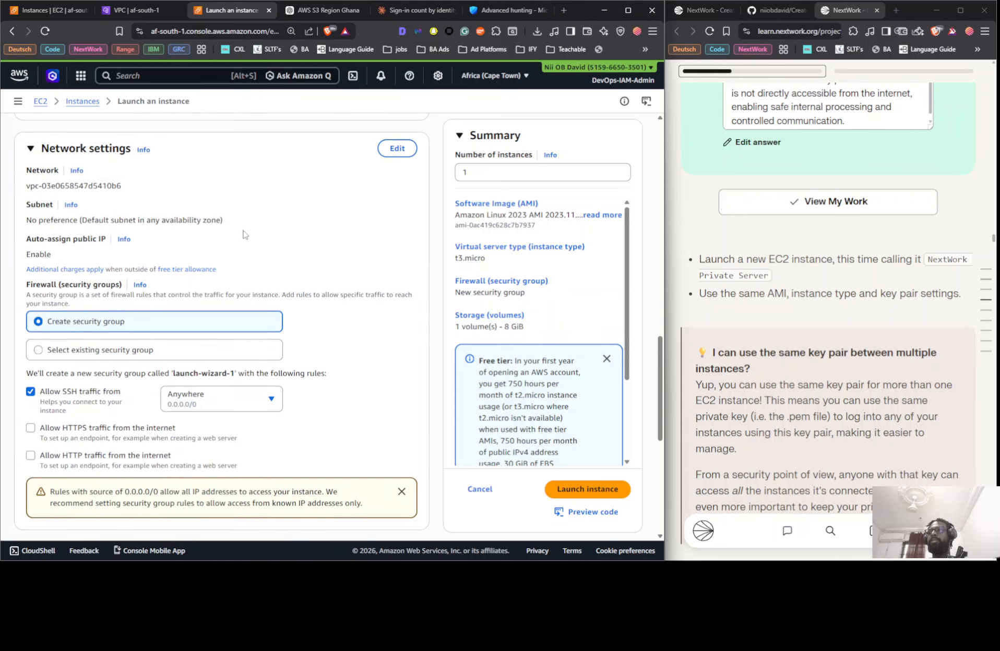
scroll(68, 178, down, 1)
scroll(377, 147, up, 2)
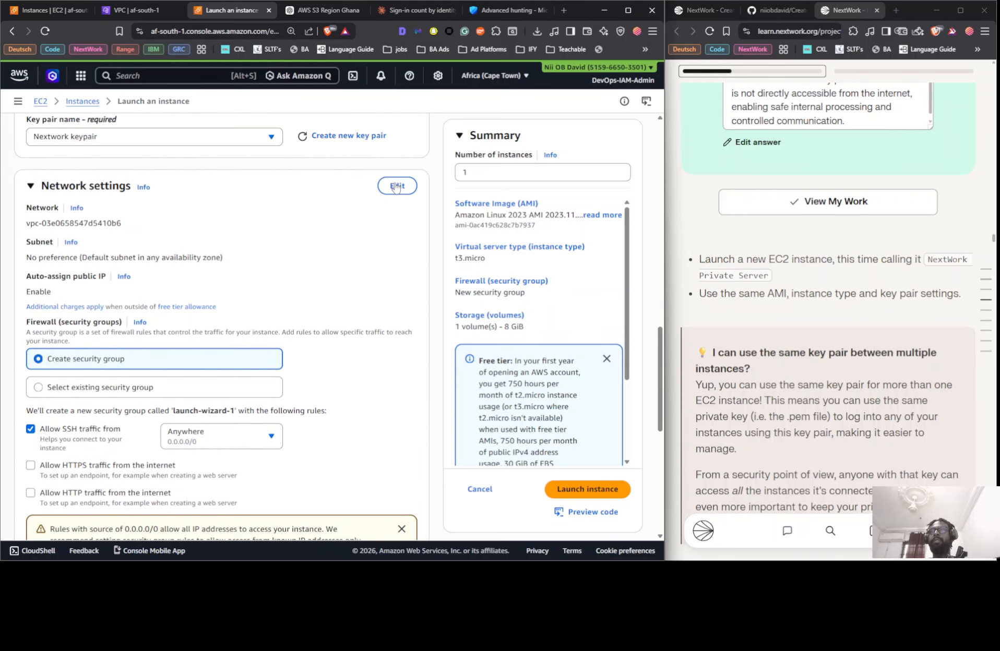
click(396, 187)
click(139, 230)
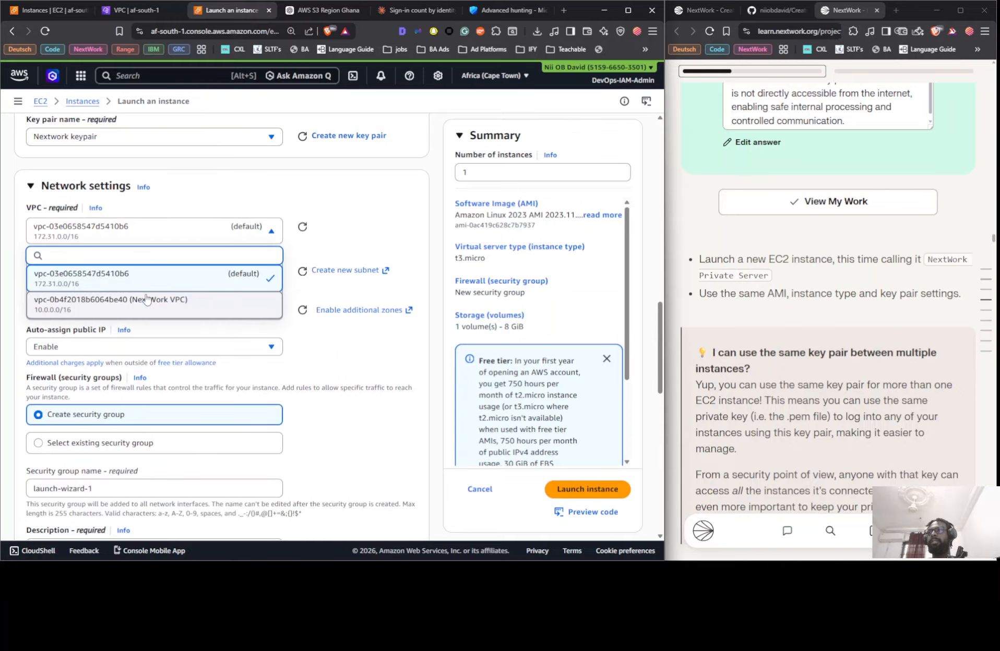
Place the new instance in the NextWork VPC and its NextWork Private Subnet.
click(214, 297)
click(233, 278)
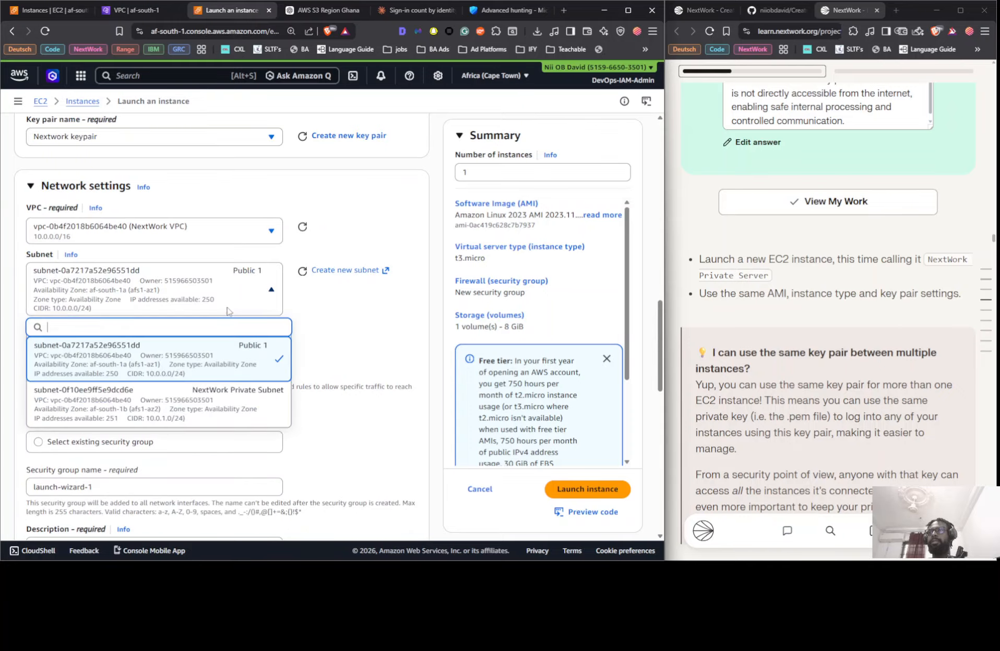
click(232, 394)
Choose to create a new security group for the instance and name it NextWork Private Security Group.
scroll(255, 334, down, 2)
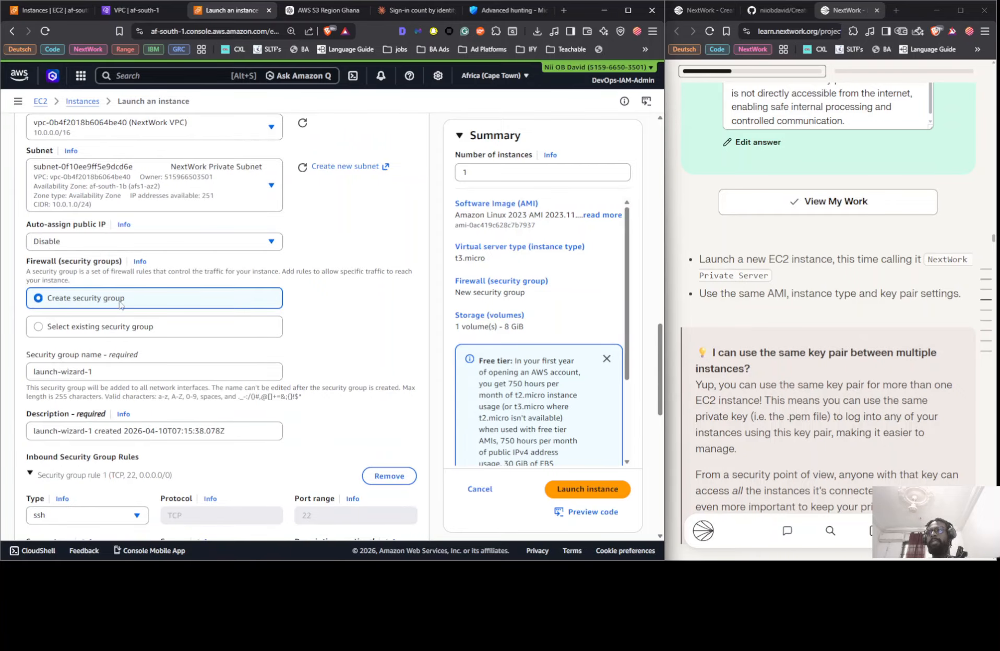
scroll(120, 305, down, 2)
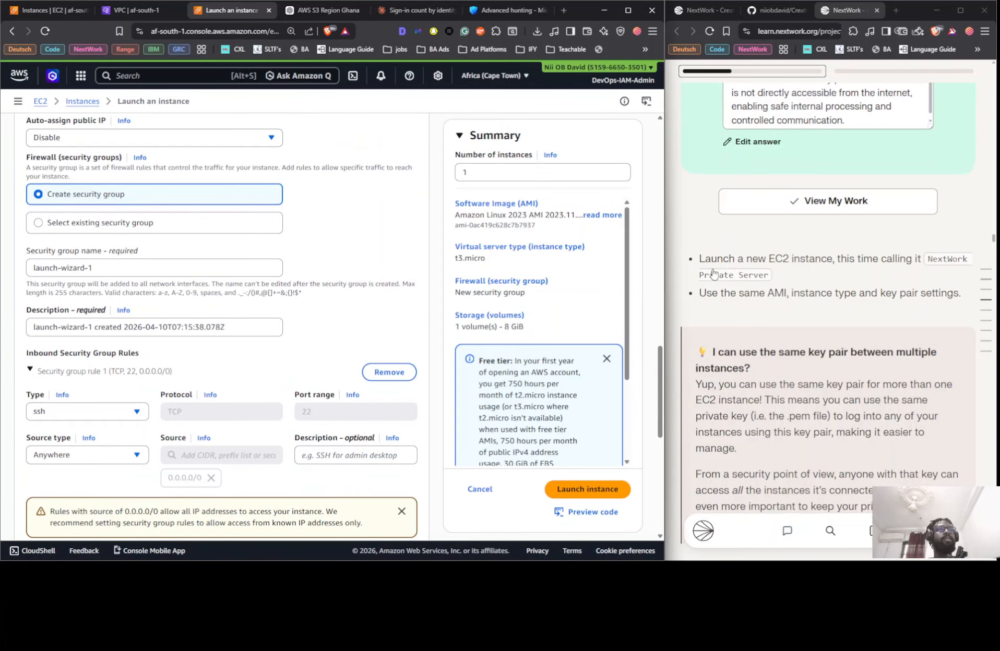
scroll(852, 160, down, 10)
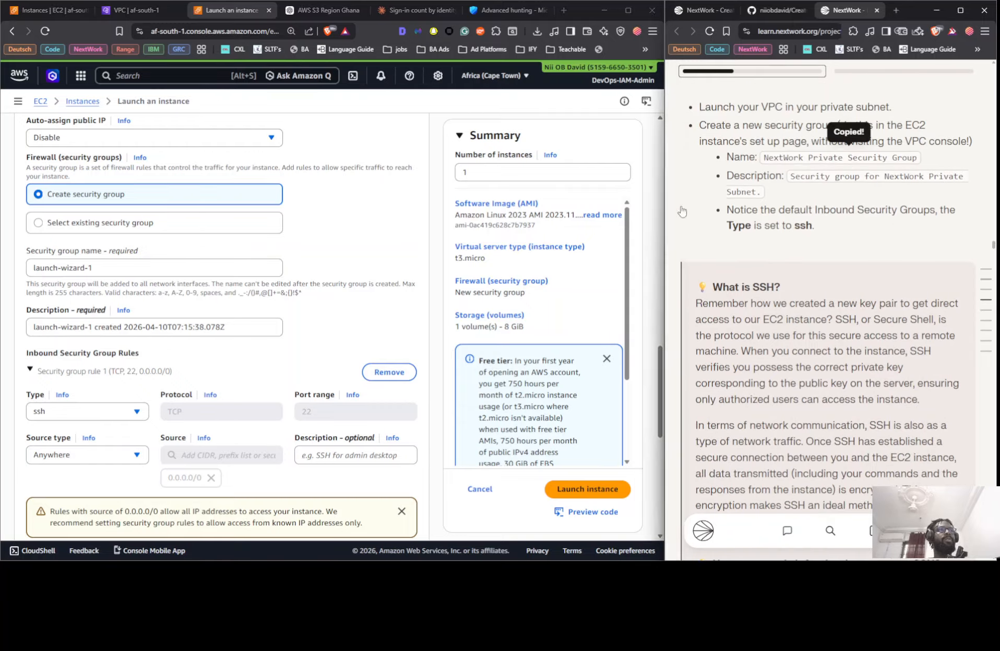
click(159, 224)
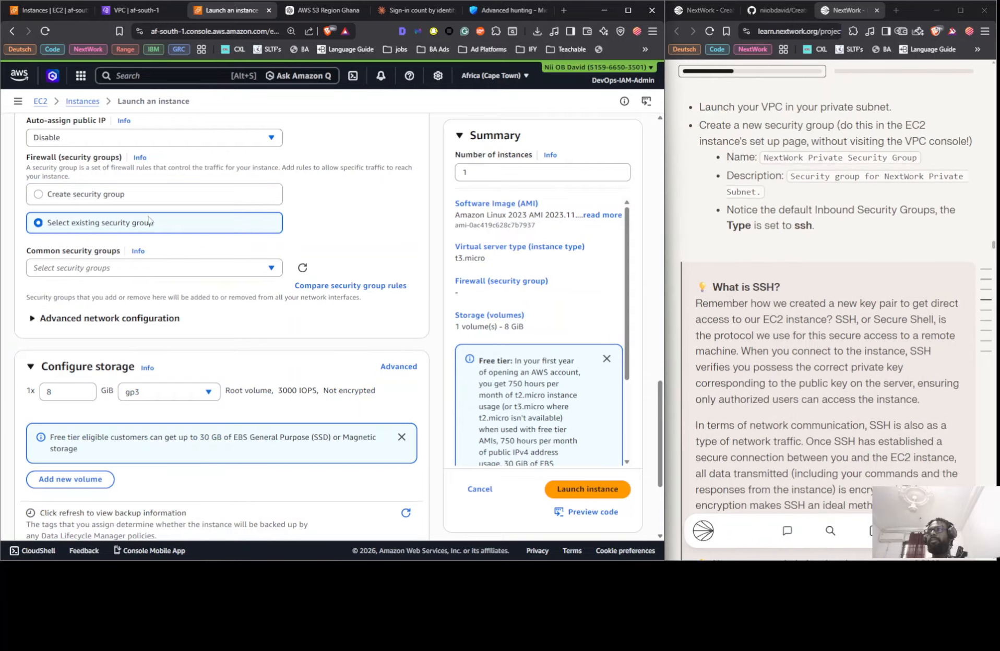
click(156, 193)
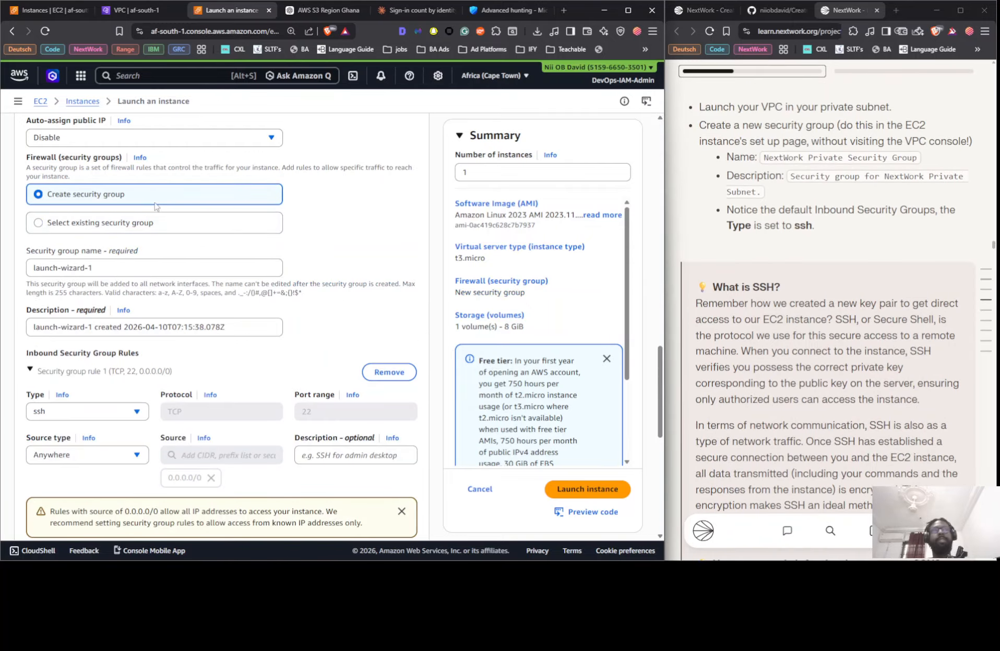
click(162, 267)
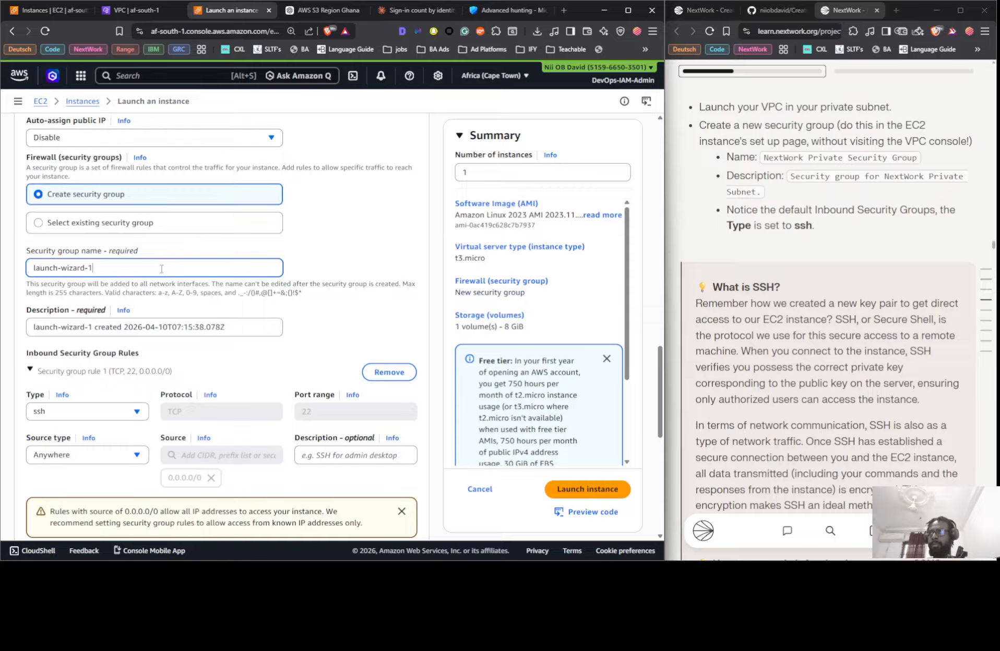
key(ctrl+a)
text(NextWork Private Security Group)
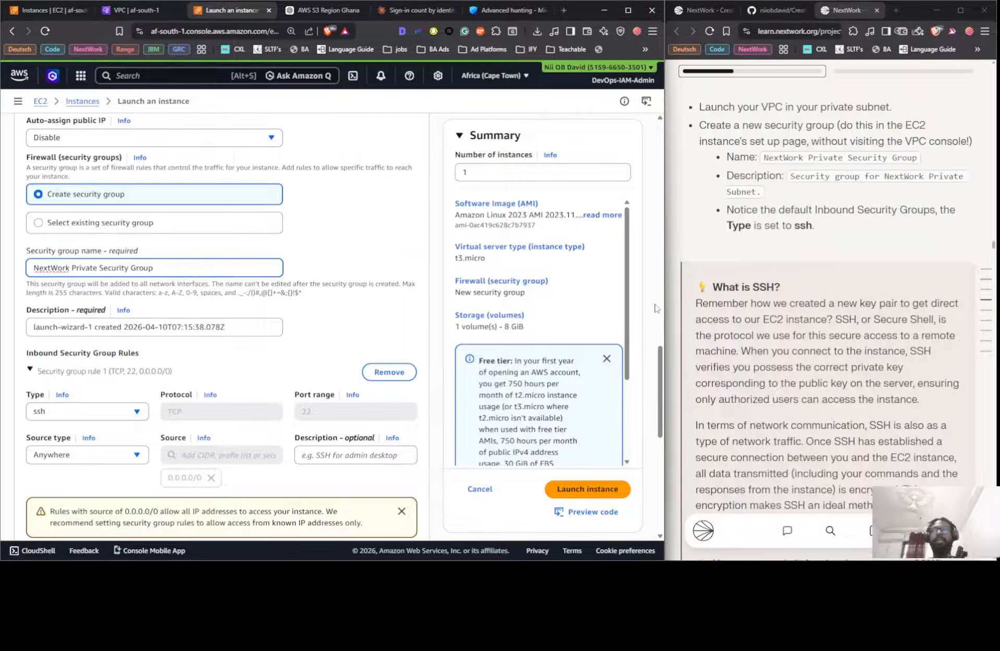
Set the security group's description to "Security group for NextWork Private Subnet.".
click(859, 183)
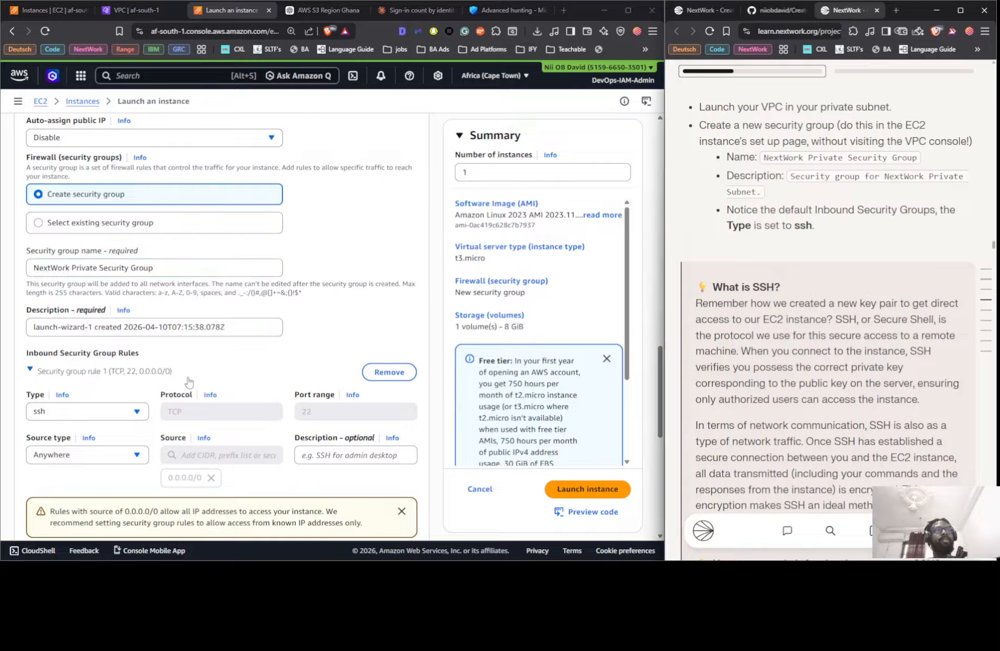
click(131, 267)
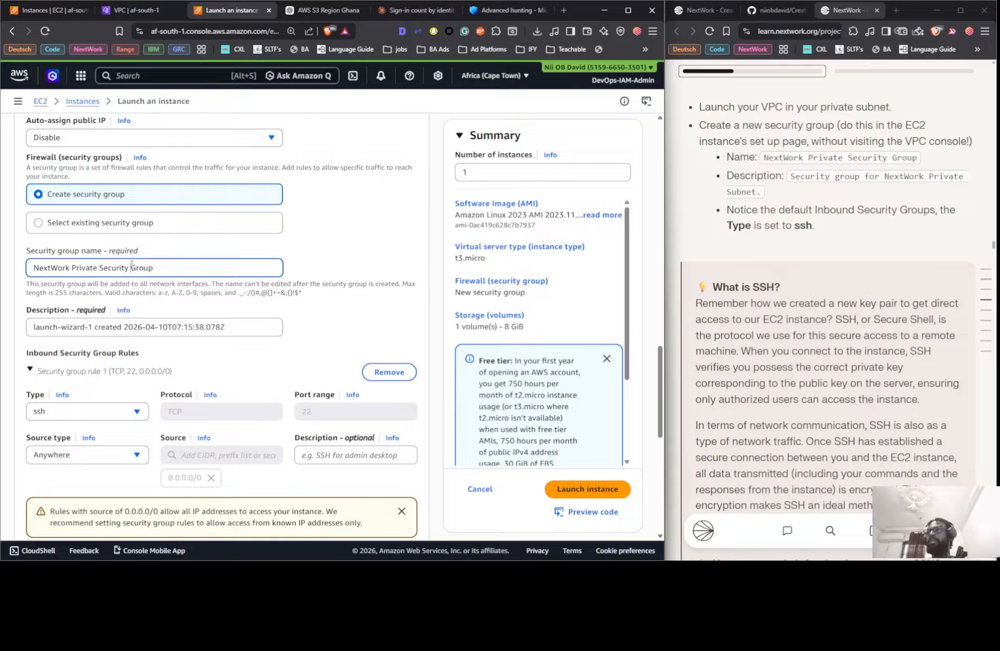
click(127, 328)
key(ctrl+a)
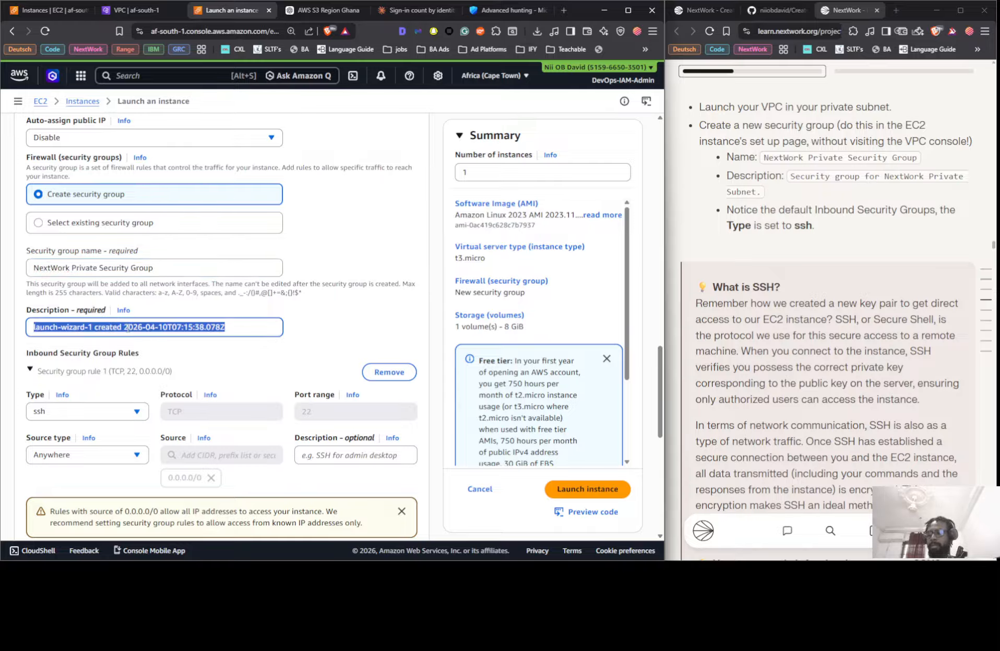
text(Security group for NextWork Private Subnet.)
Change the inbound SSH rule's source type to Custom and choose the NextWork Public Security Group as its source.
scroll(314, 337, down, 3)
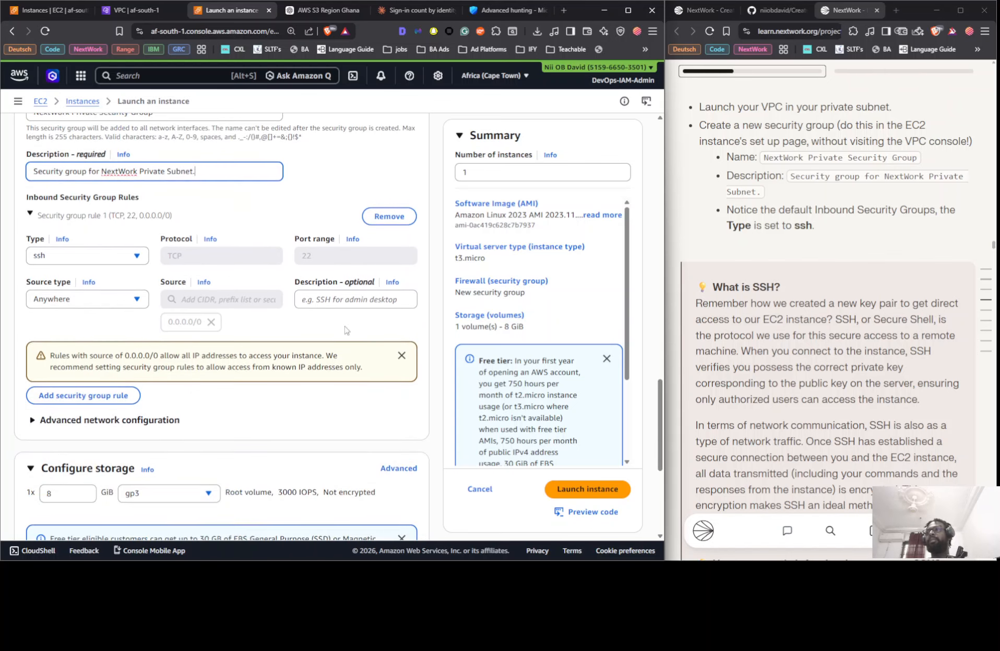
click(96, 300)
click(107, 335)
click(226, 299)
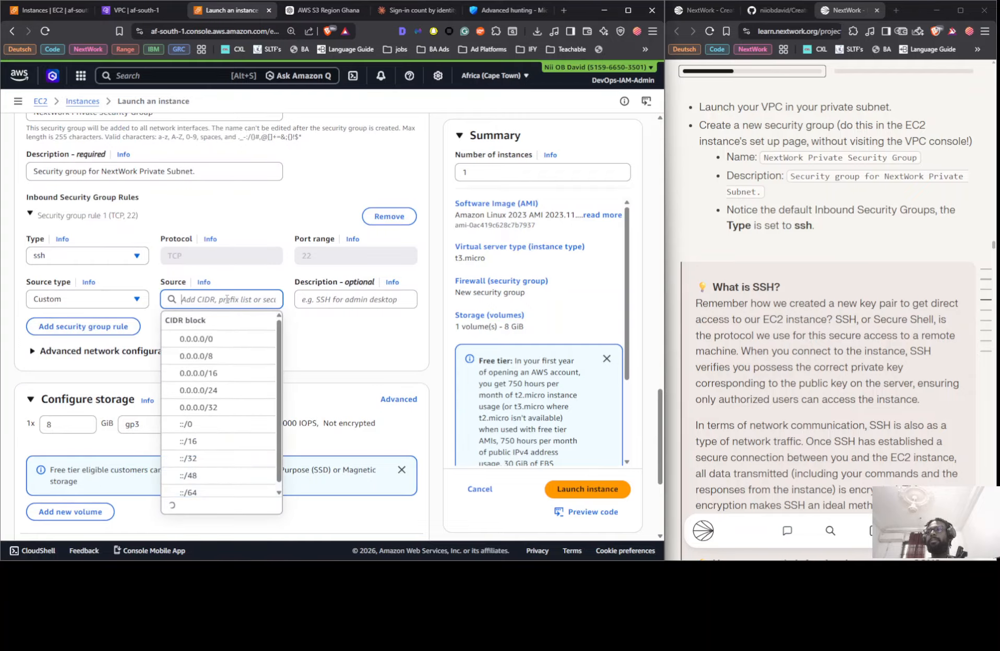
scroll(234, 418, down, 6)
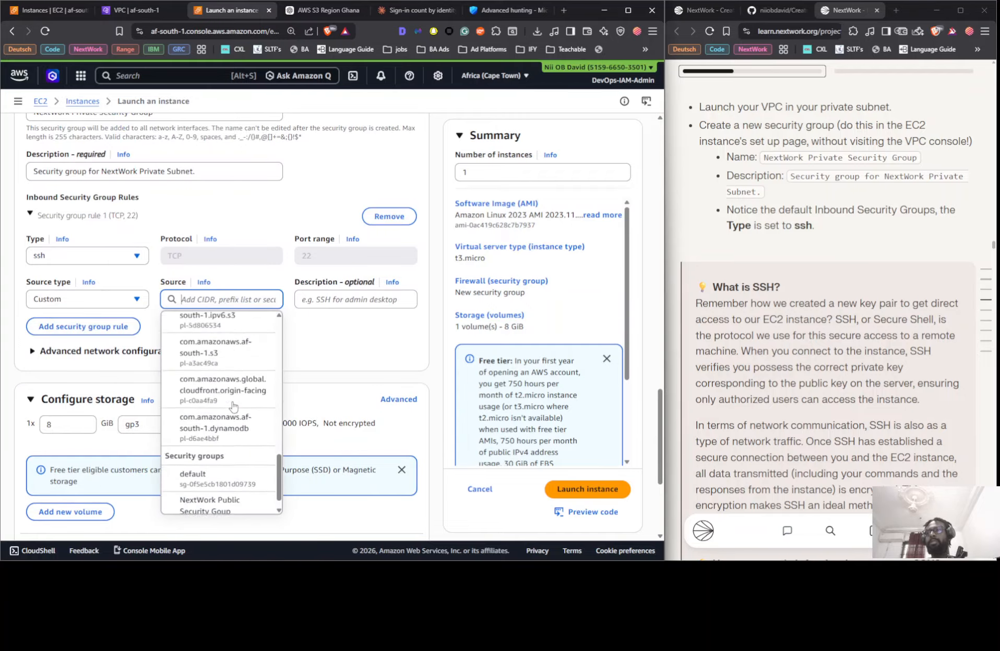
click(242, 496)
scroll(317, 341, down, 2)
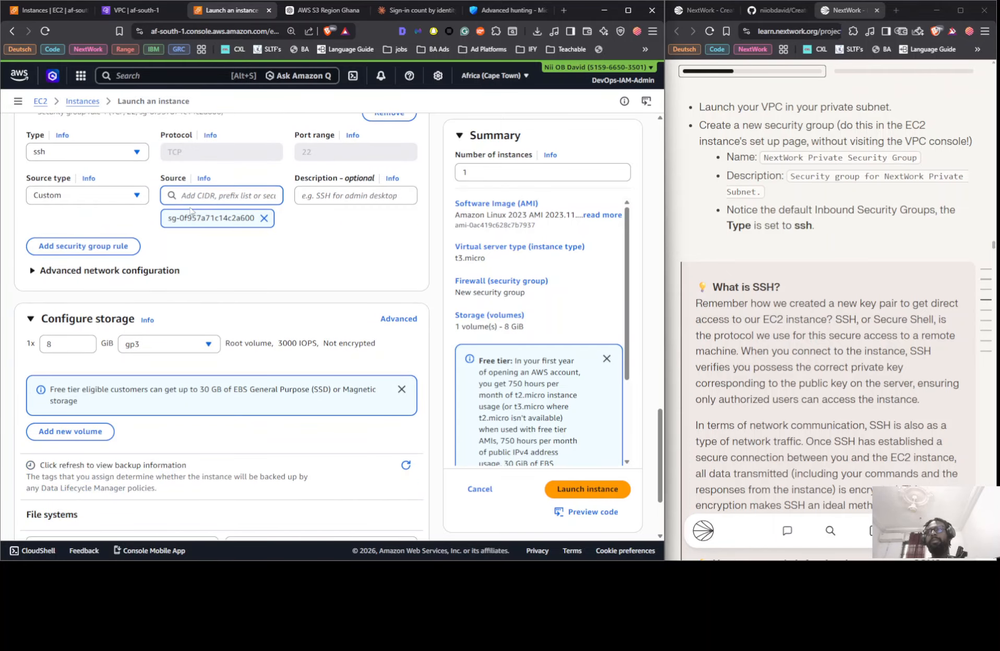
Check the private security group's name, description and SSH source against the project guide's instructions.
scroll(159, 211, up, 3)
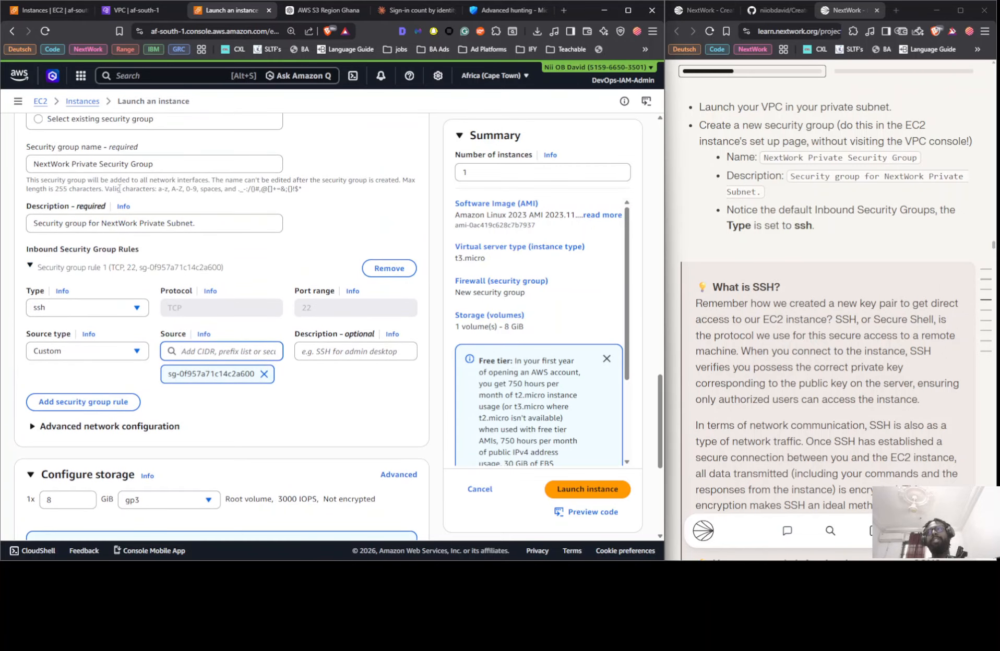
scroll(320, 301, down, 4)
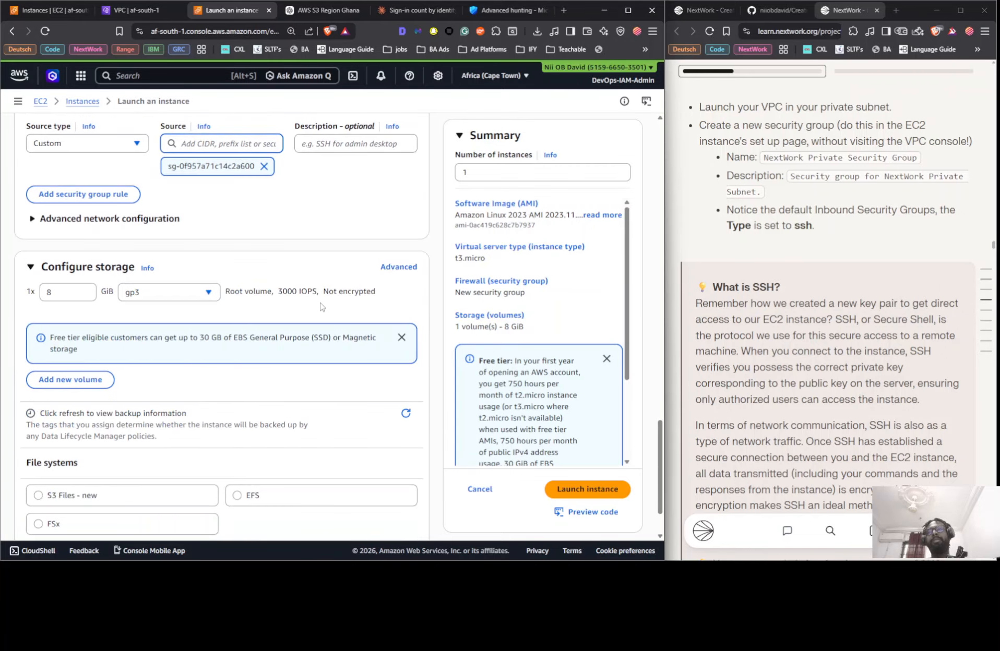
scroll(308, 282, down, 1)
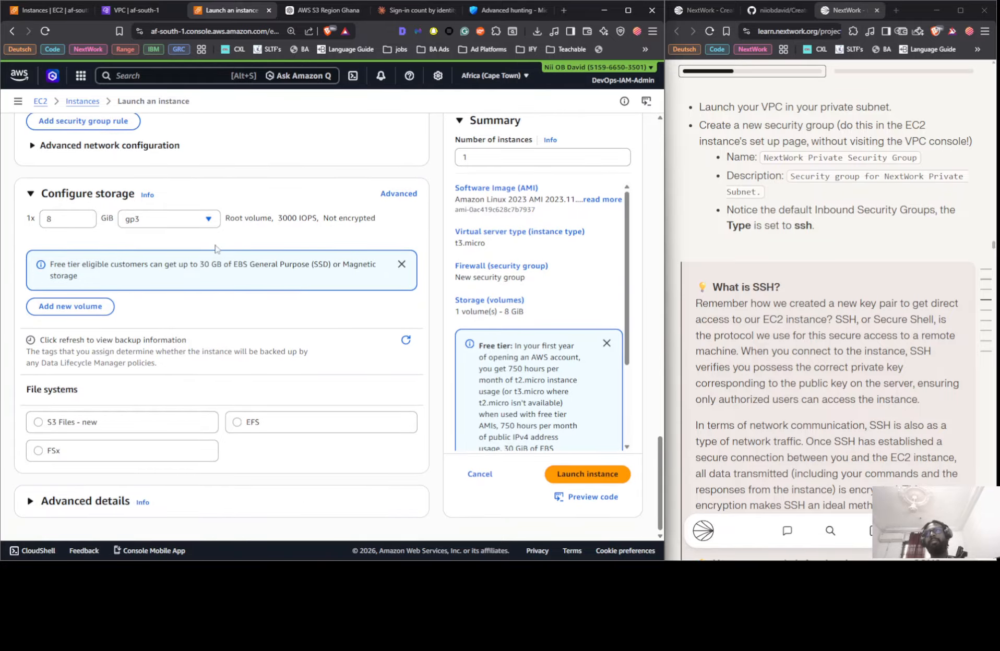
scroll(122, 329, up, 3)
scroll(843, 217, down, 10)
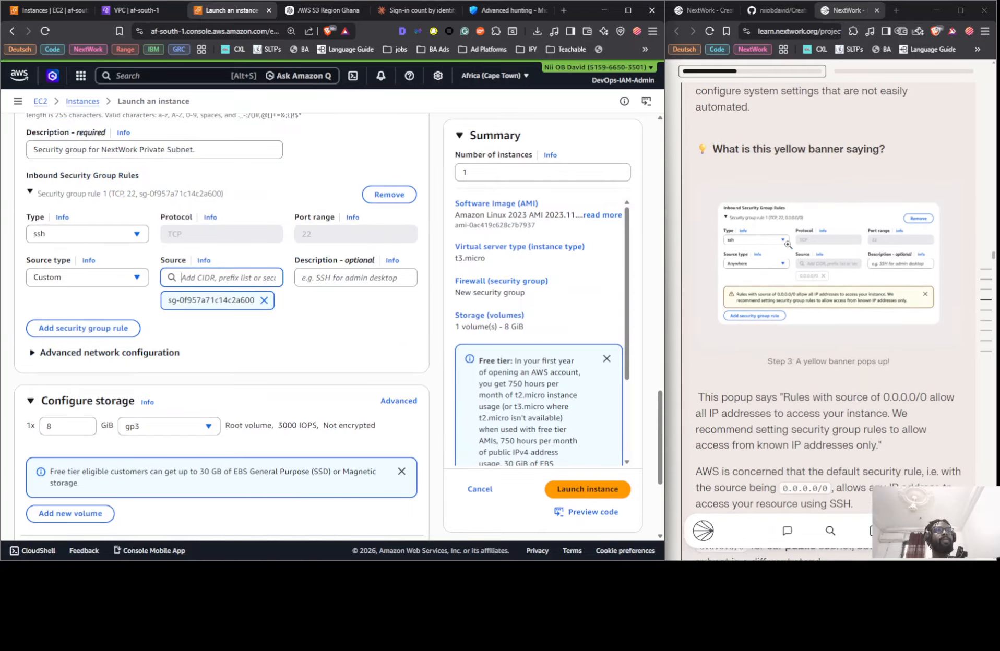
scroll(330, 337, up, 4)
scroll(327, 333, down, 3)
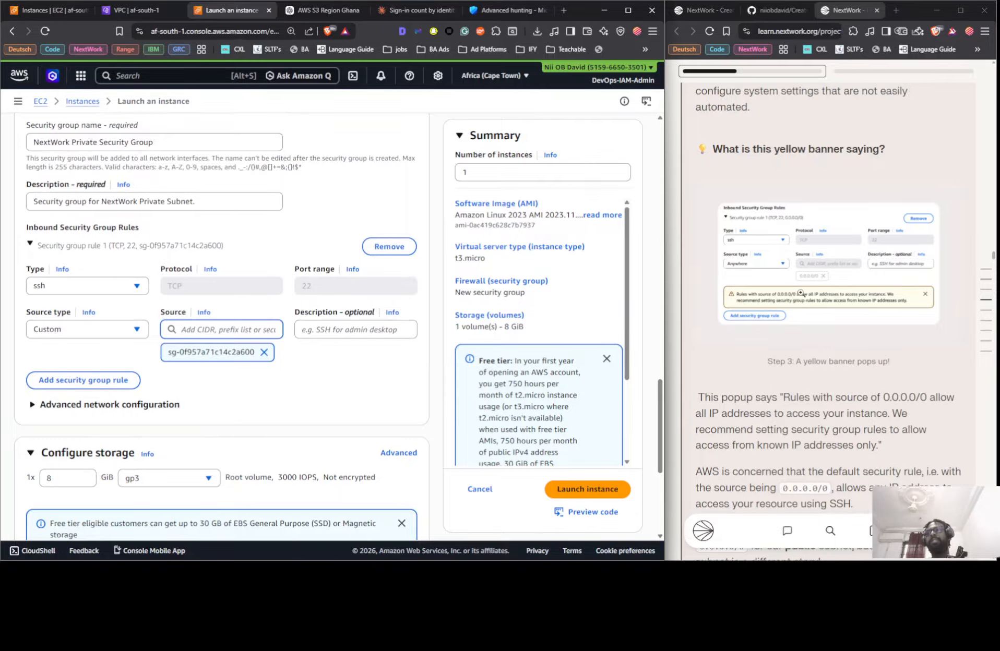
scroll(800, 294, down, 8)
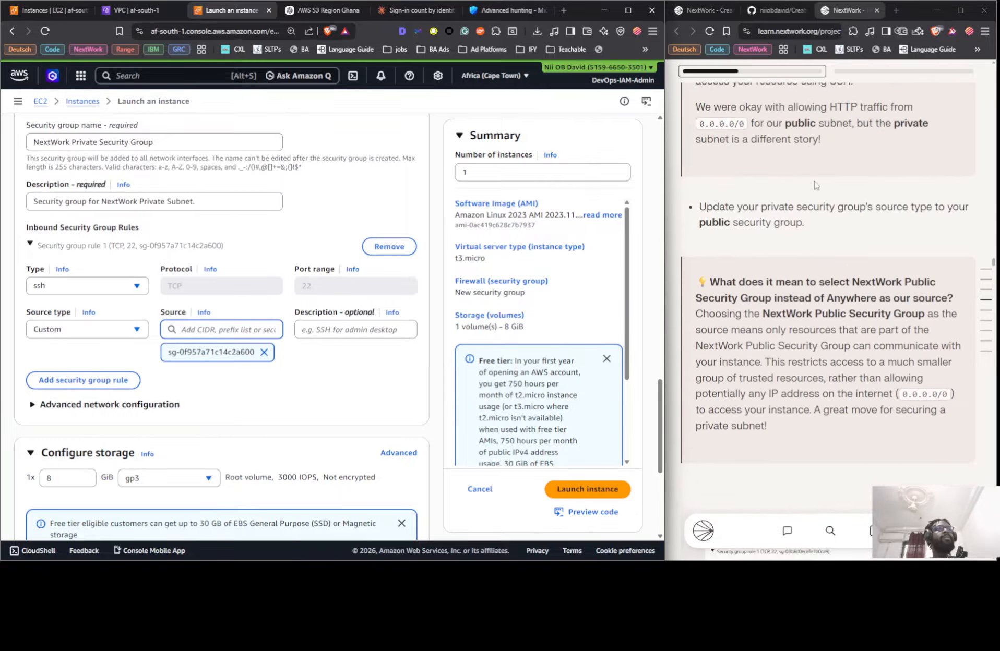
scroll(772, 233, down, 5)
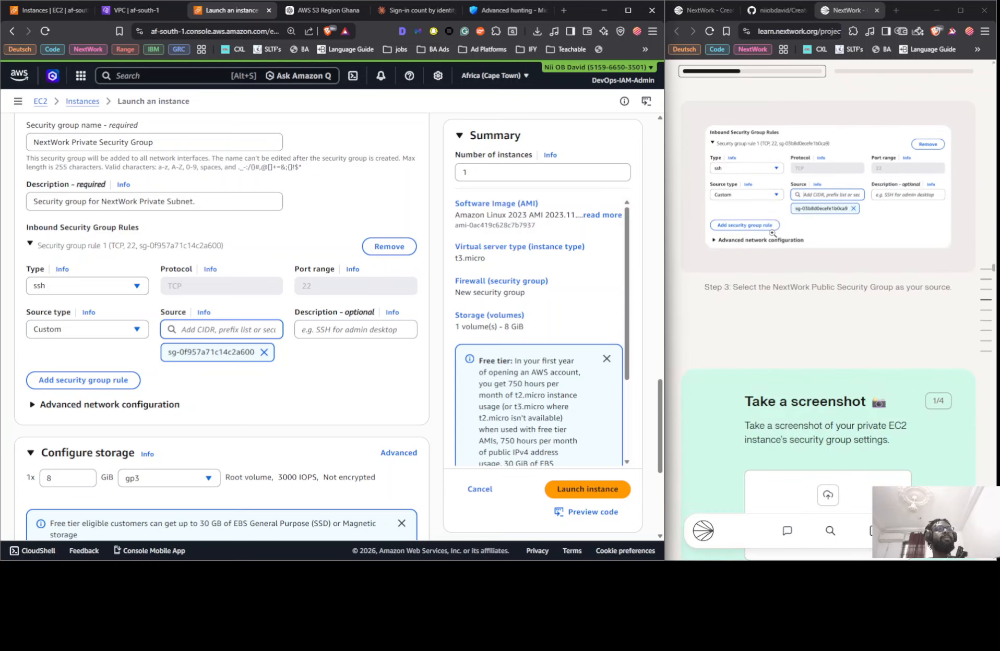
scroll(771, 236, down, 2)
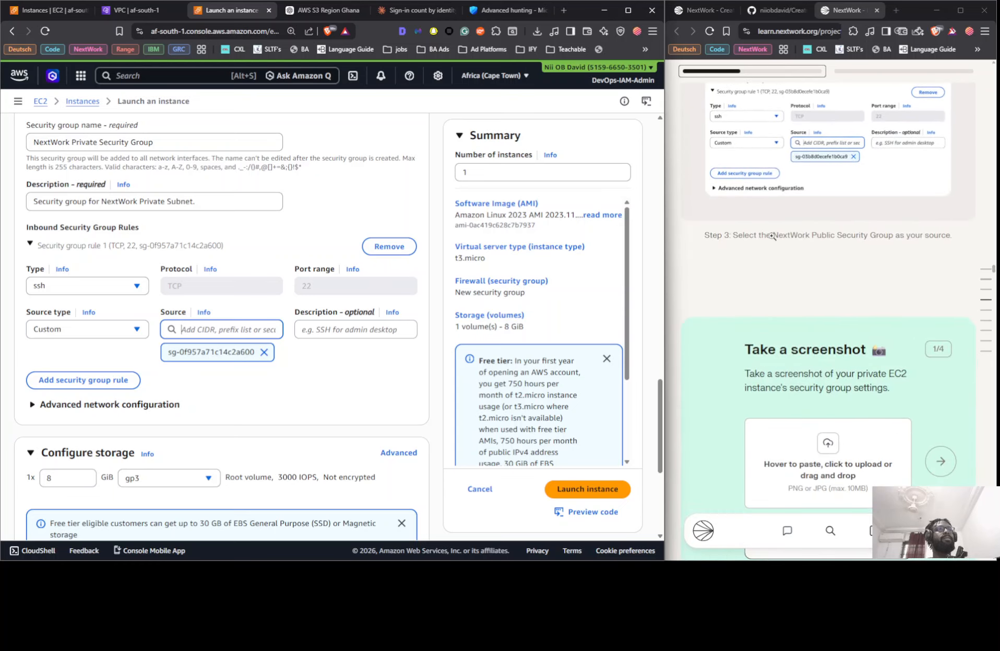
scroll(772, 236, down, 10)
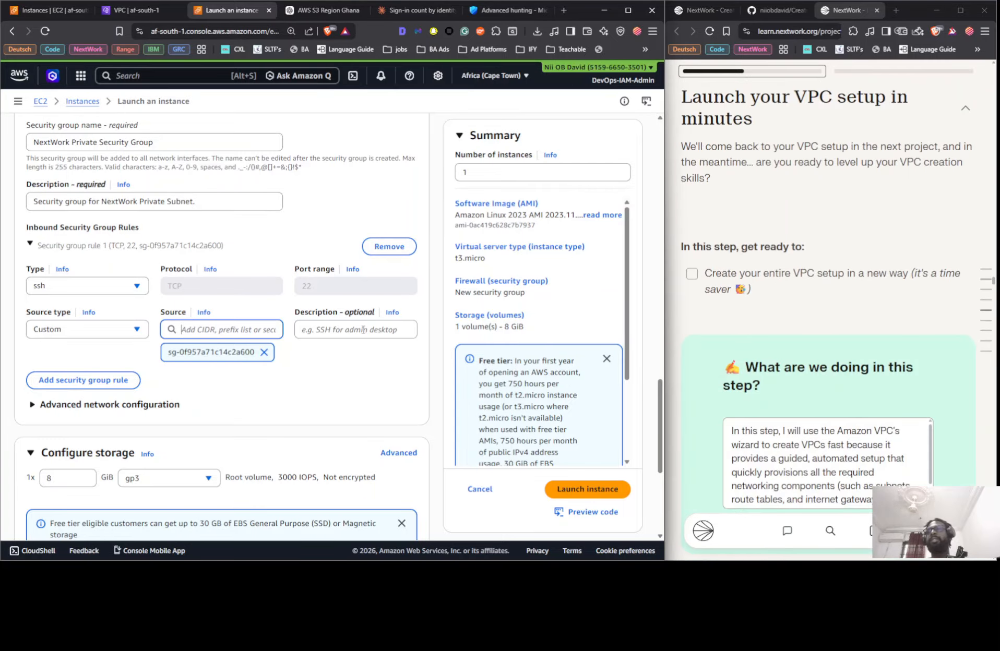
Launch the private server instance and refresh the list of running instances.
click(573, 489)
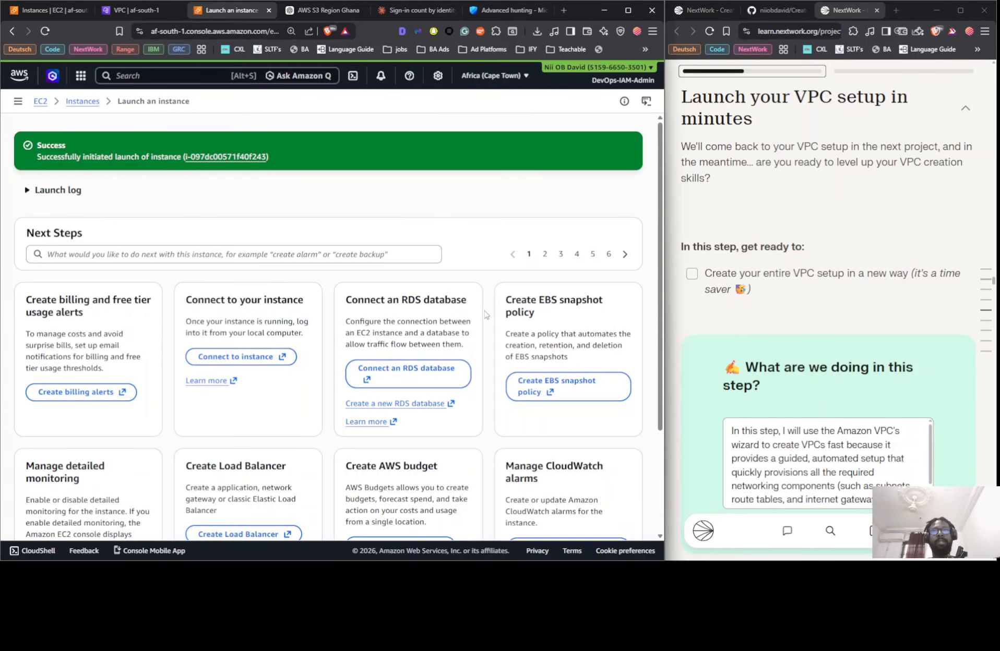
scroll(485, 314, down, 3)
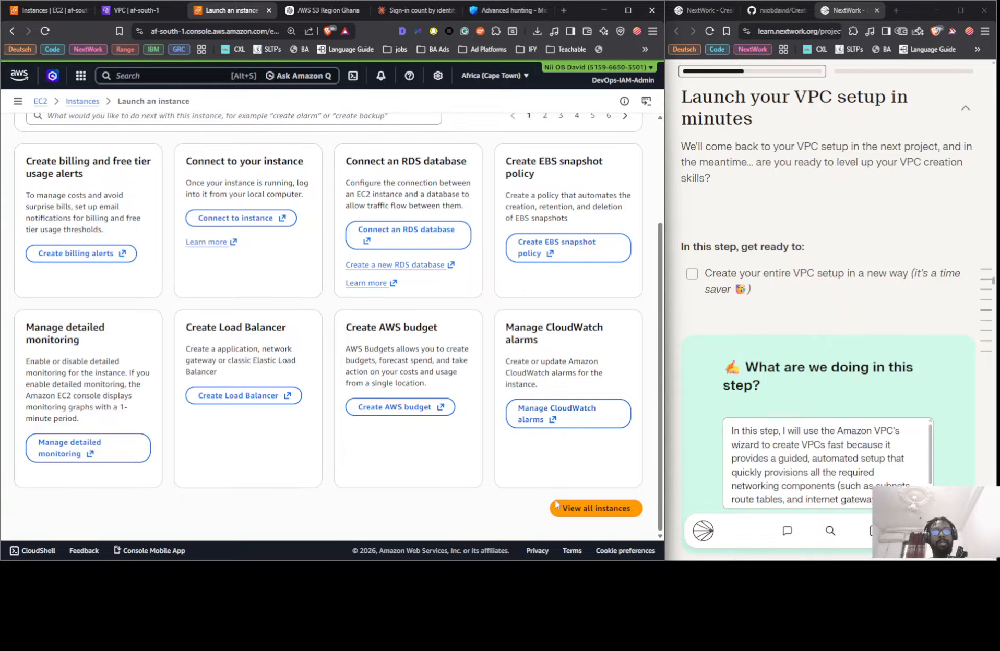
click(571, 511)
scroll(797, 252, down, 5)
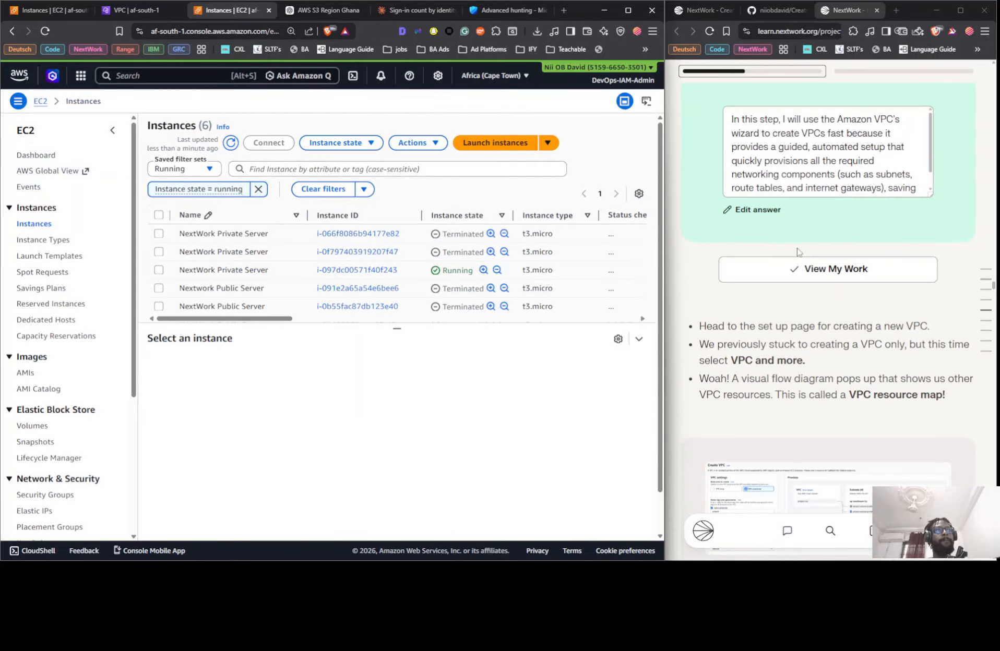
click(229, 146)
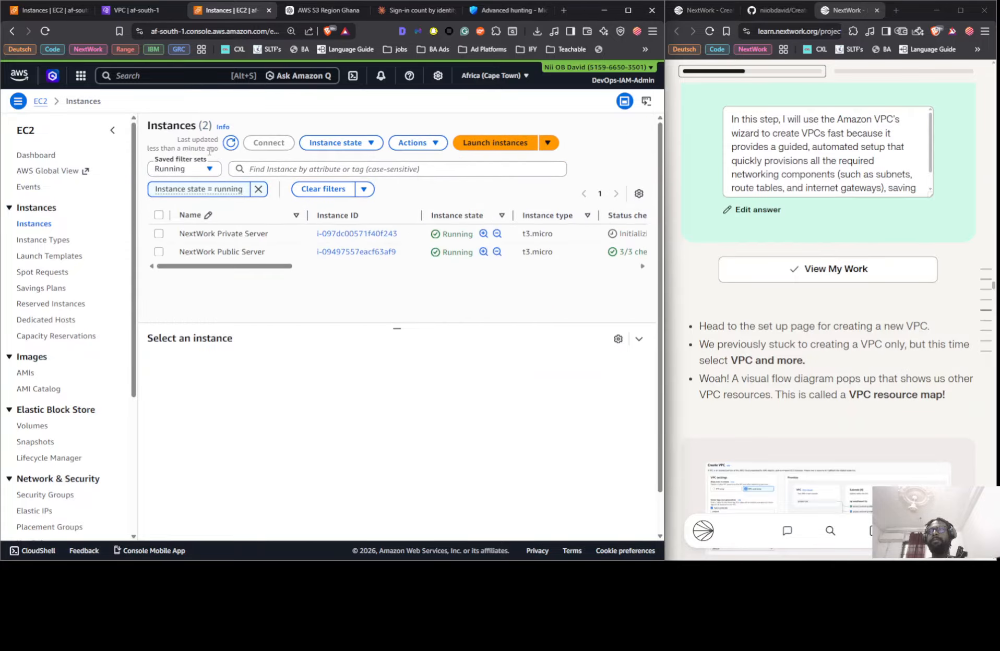
Examine the security and networking details of the NextWork Public Server instance.
click(264, 245)
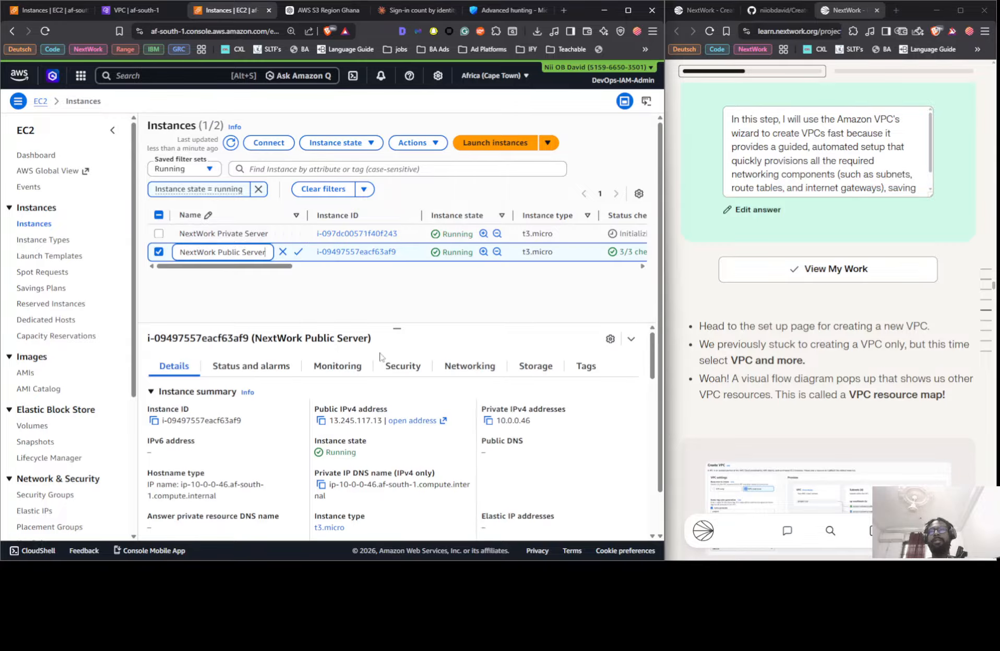
click(406, 369)
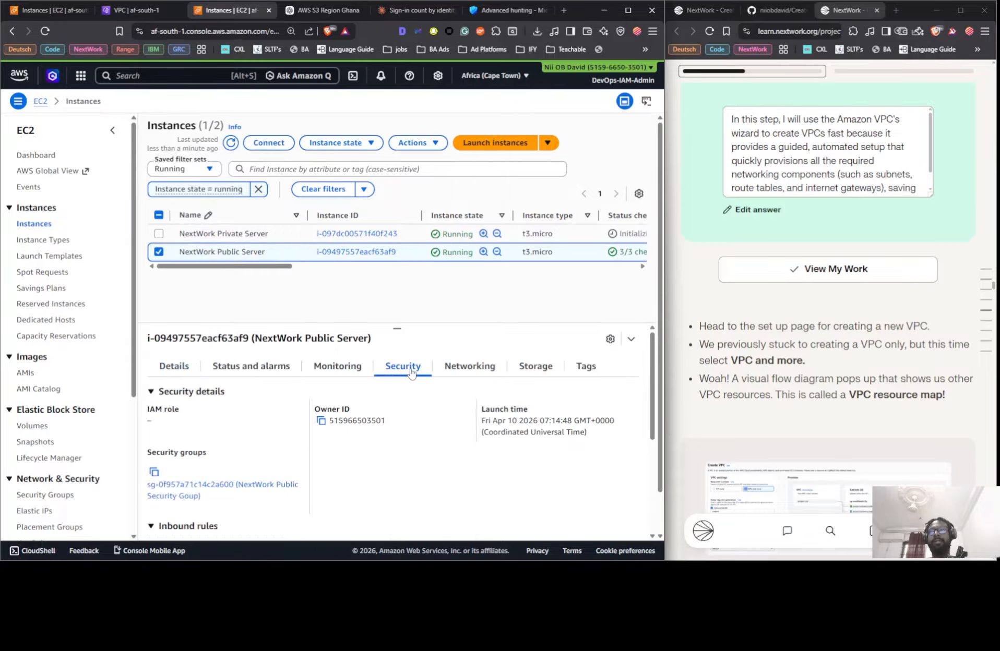
click(455, 369)
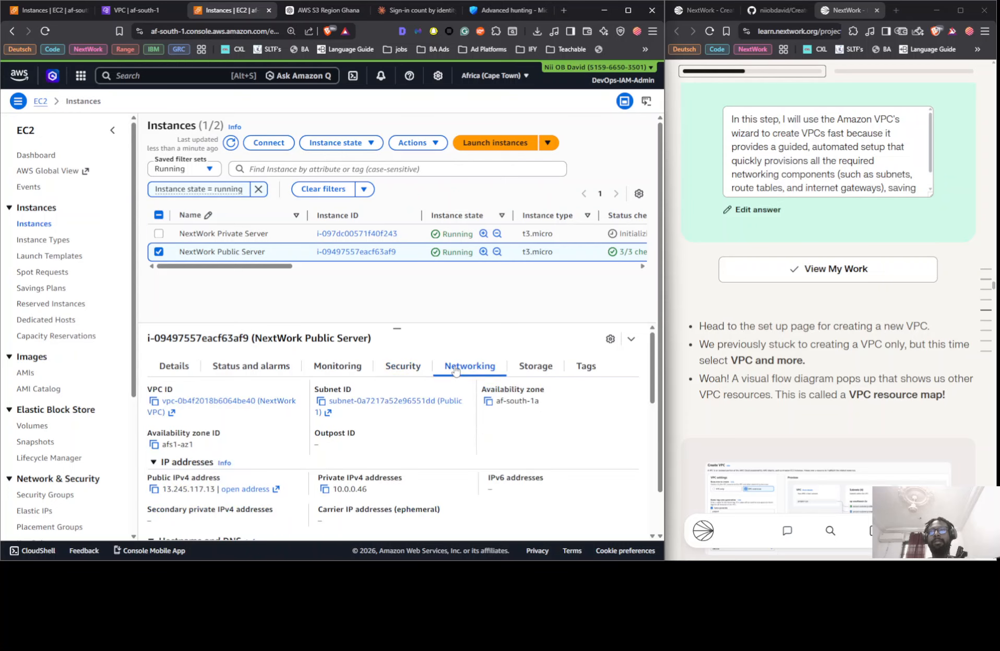
scroll(454, 443, down, 4)
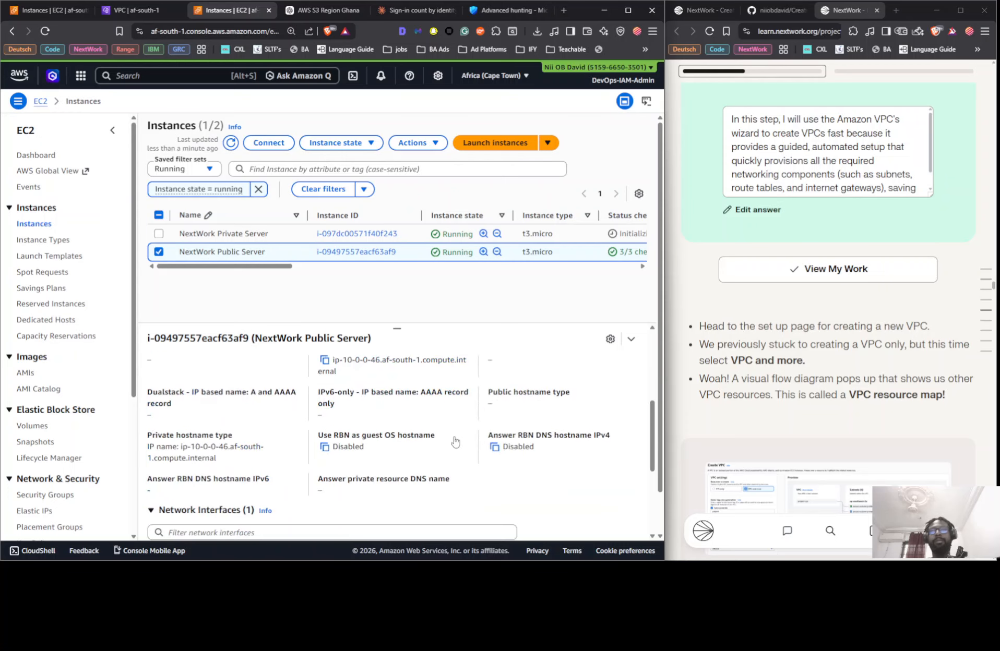
scroll(741, 339, up, 5)
Review the guide's VPC resource map instructions, then switch to the VPC console and open the list of VPCs.
scroll(785, 311, down, 10)
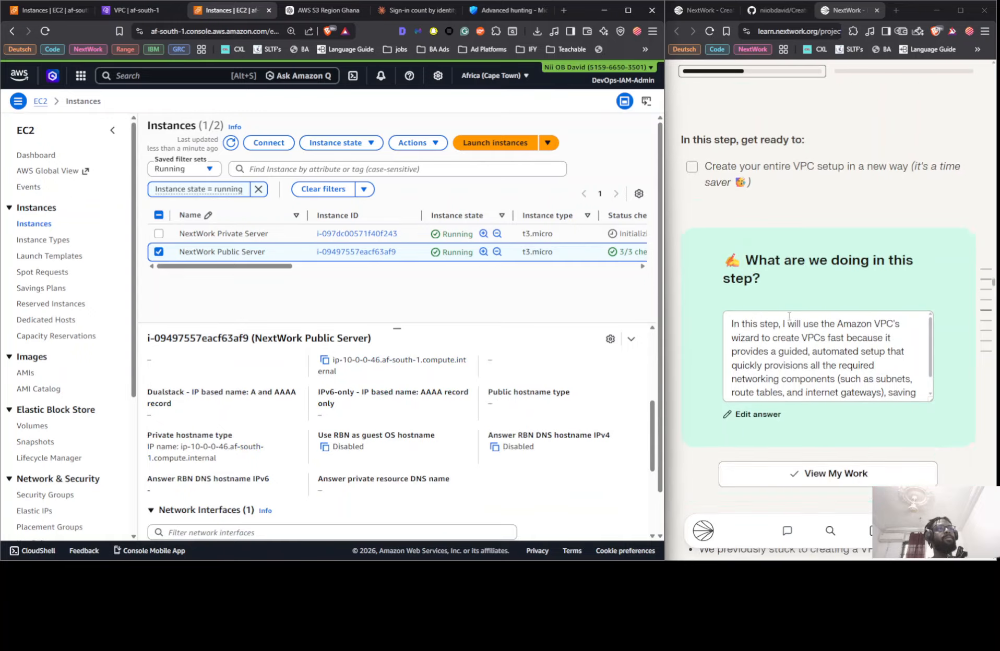
scroll(784, 311, down, 4)
scroll(781, 313, down, 6)
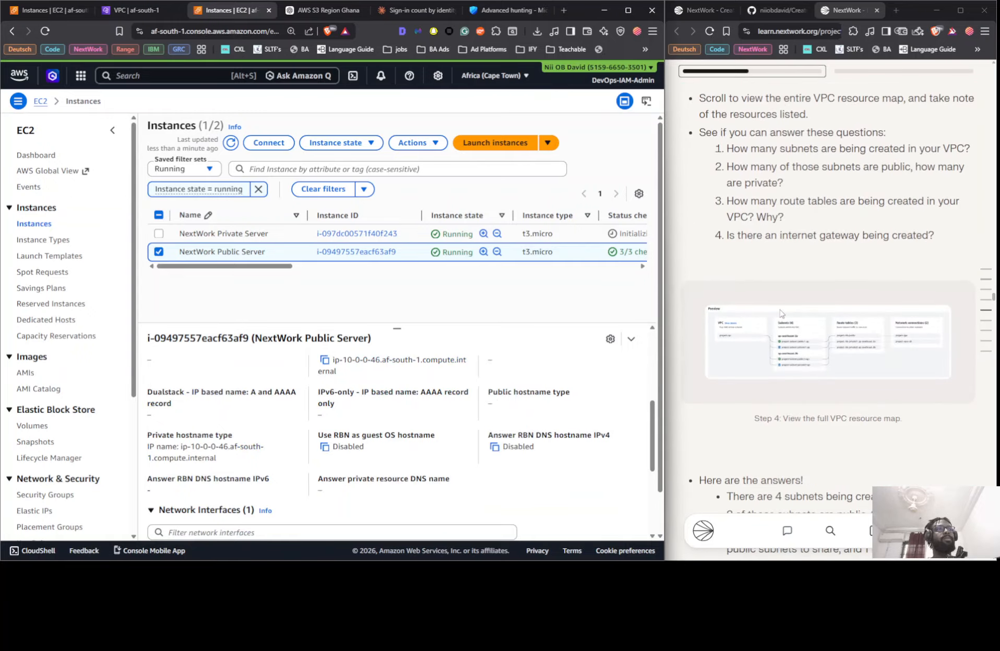
click(137, 10)
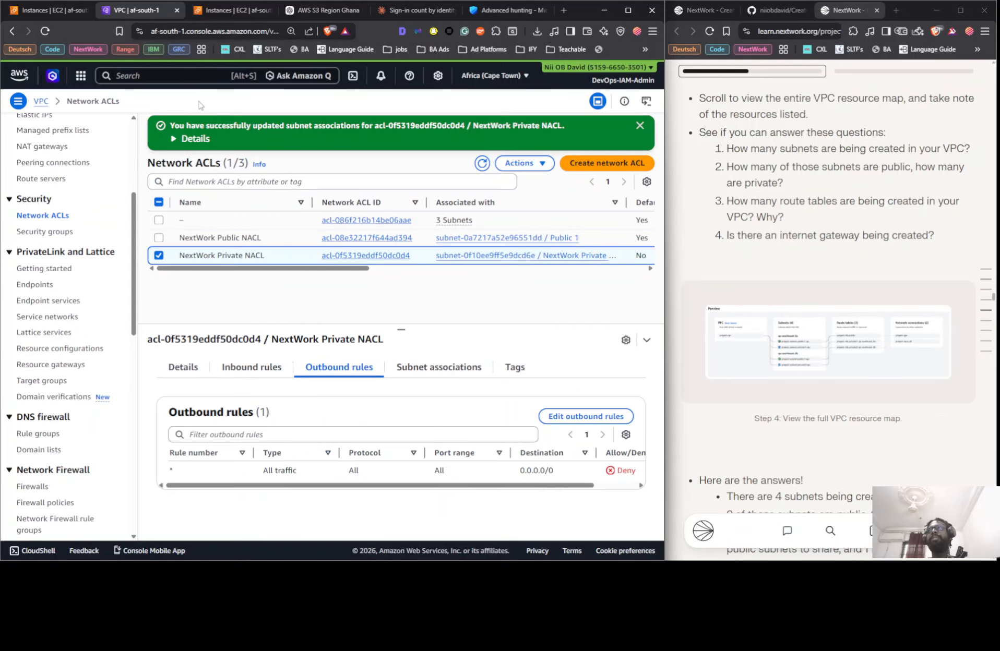
click(591, 163)
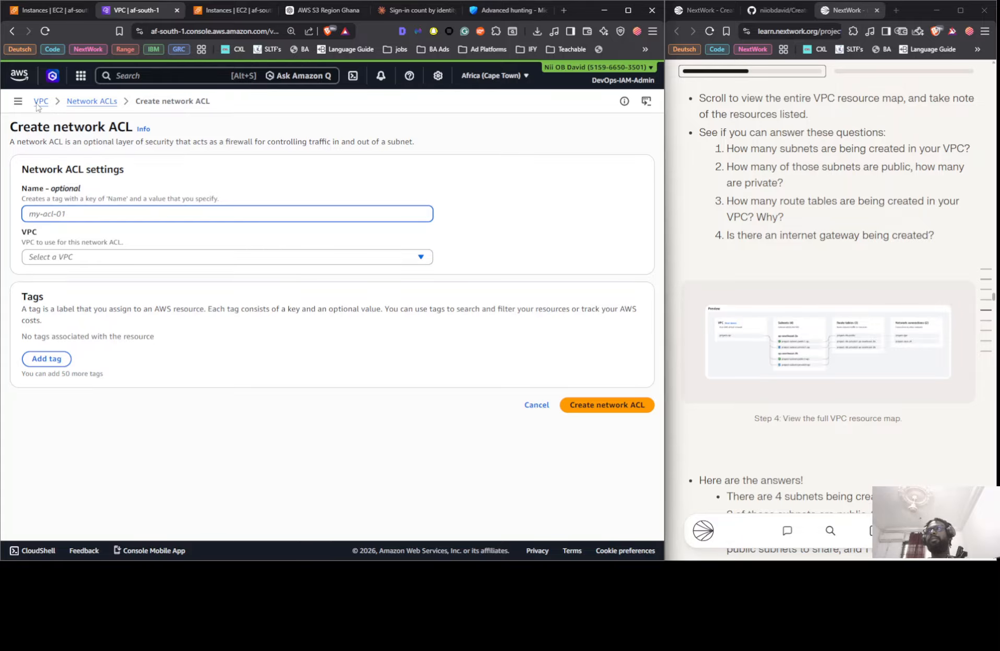
key(alt+Left)
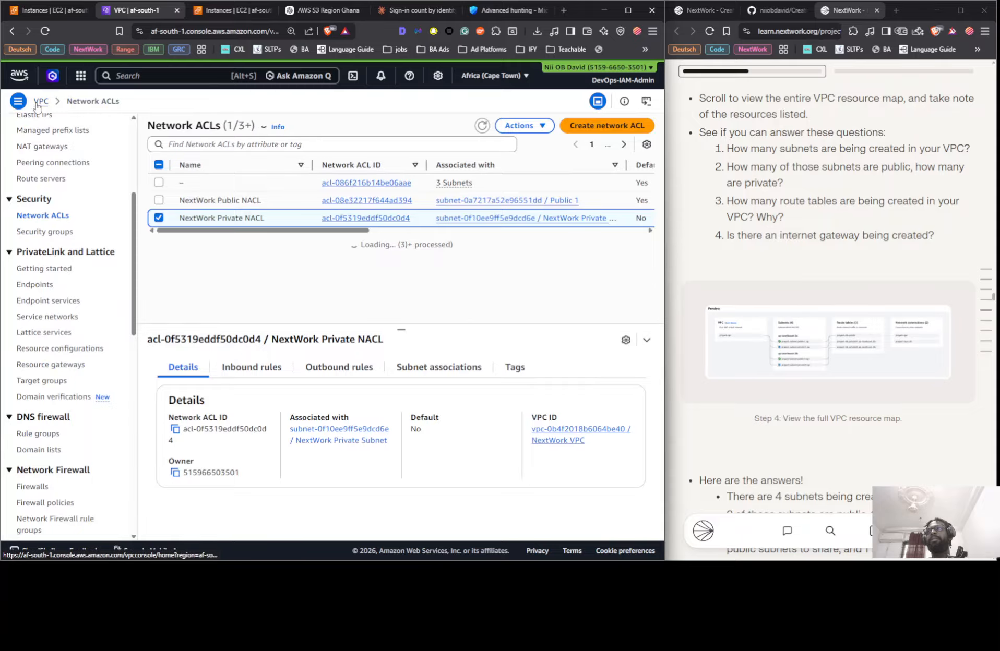
scroll(66, 278, up, 4)
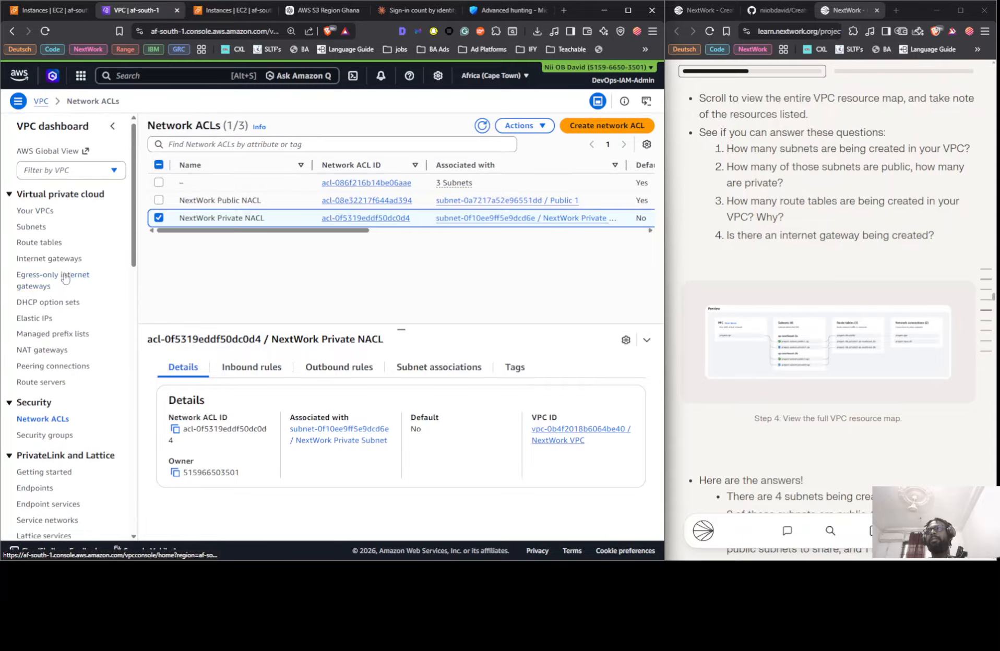
click(43, 219)
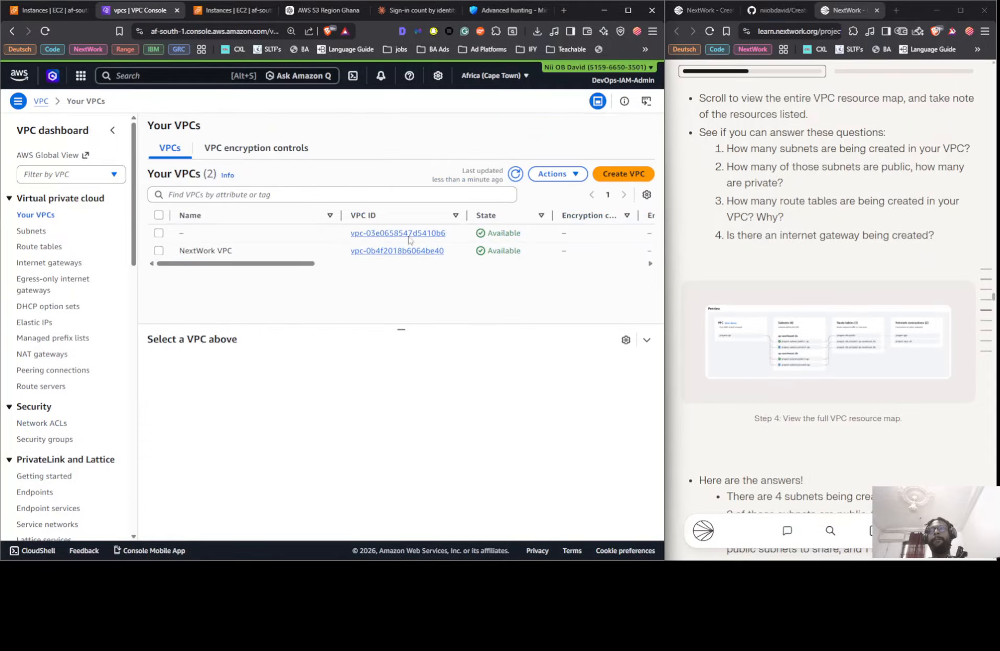
Start creating a new VPC with the "VPC and more" resource option.
click(515, 174)
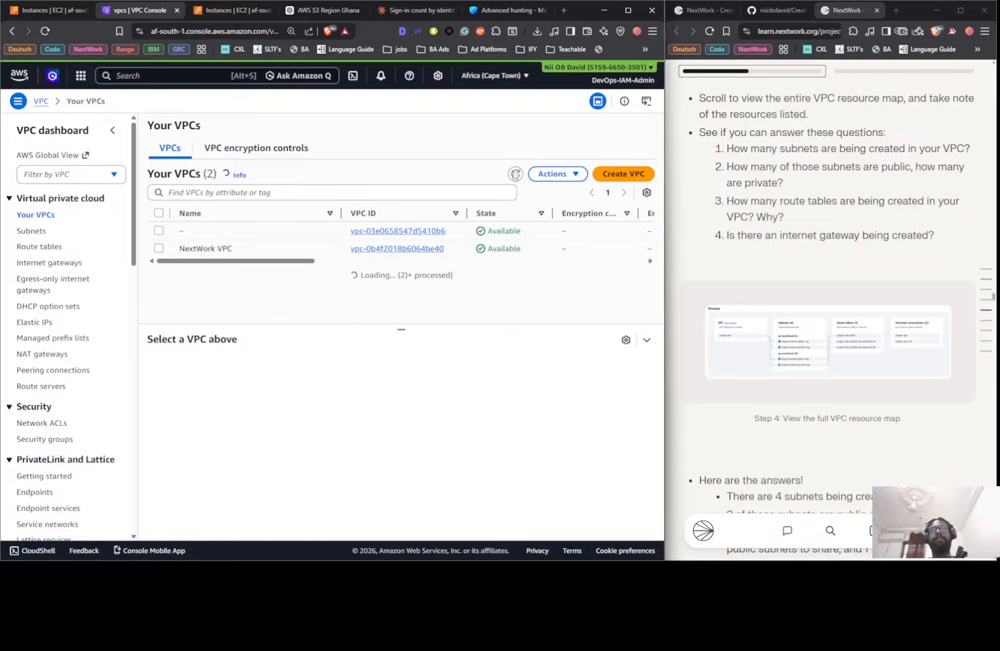
click(631, 173)
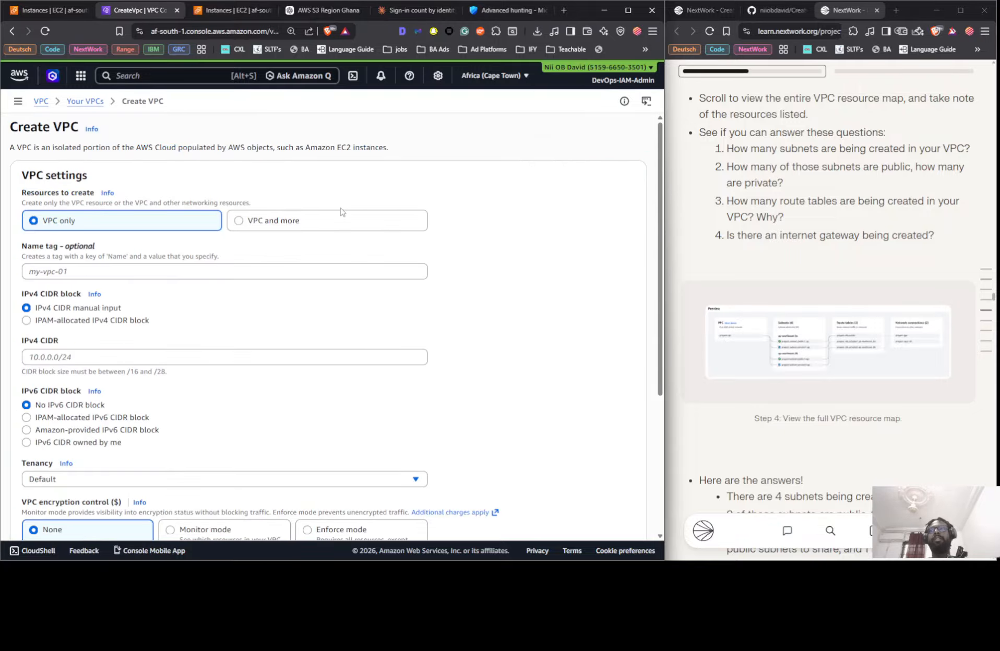
click(320, 220)
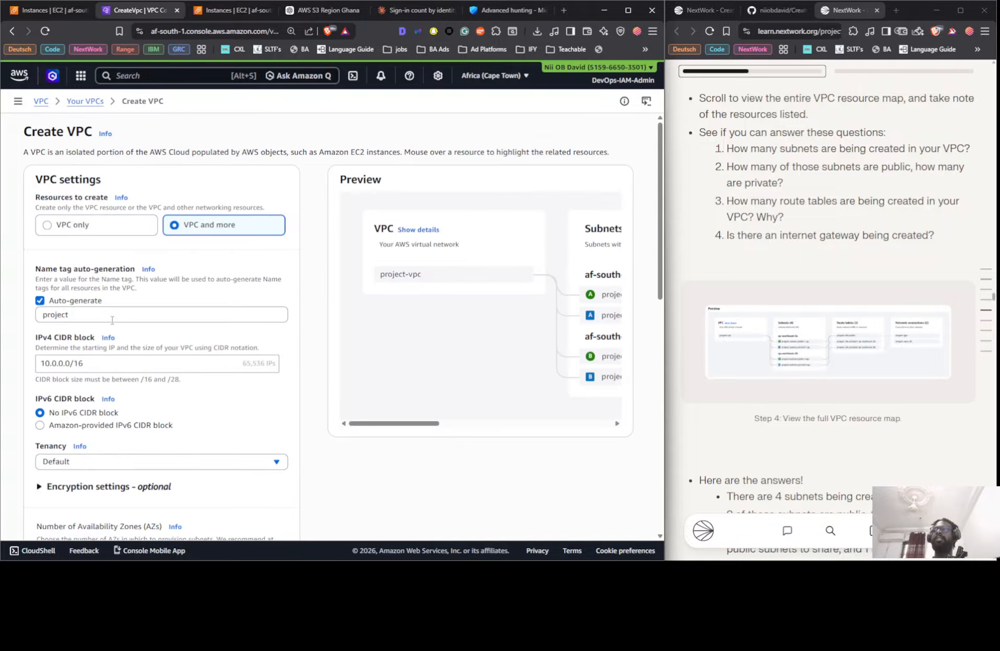
Set the auto-generated name tag prefix for the VPC resources to "nextwork".
double_click(112, 320)
text(nex)
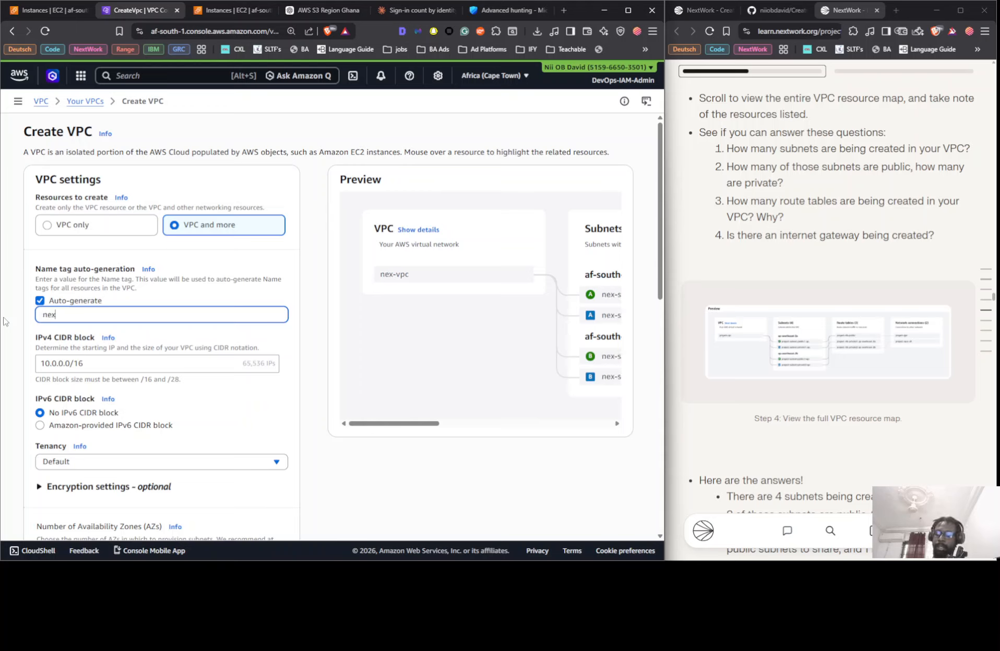
text(tweor)
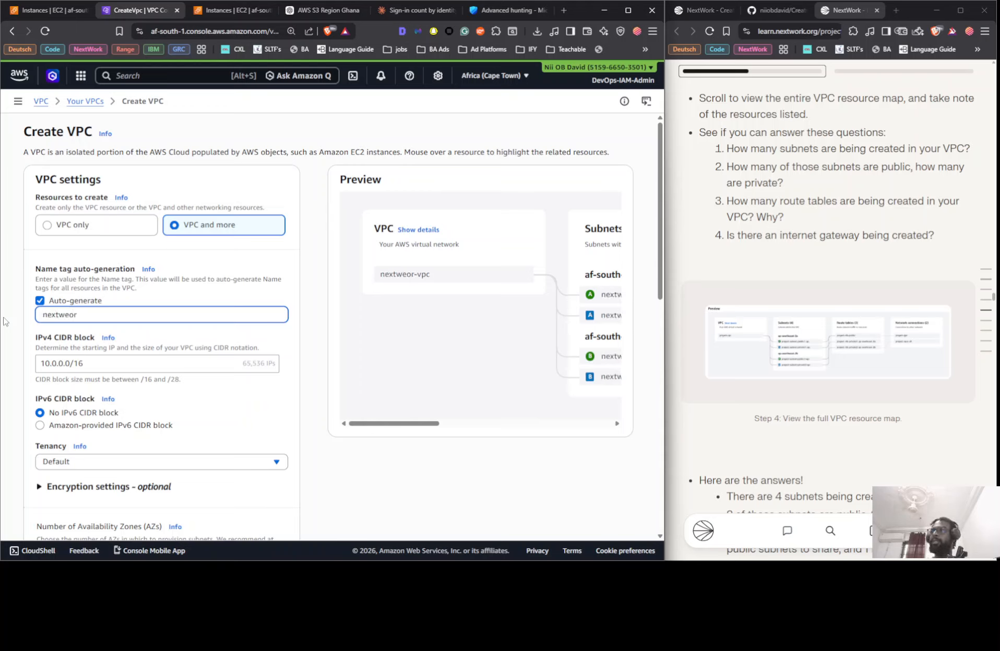
text(k)
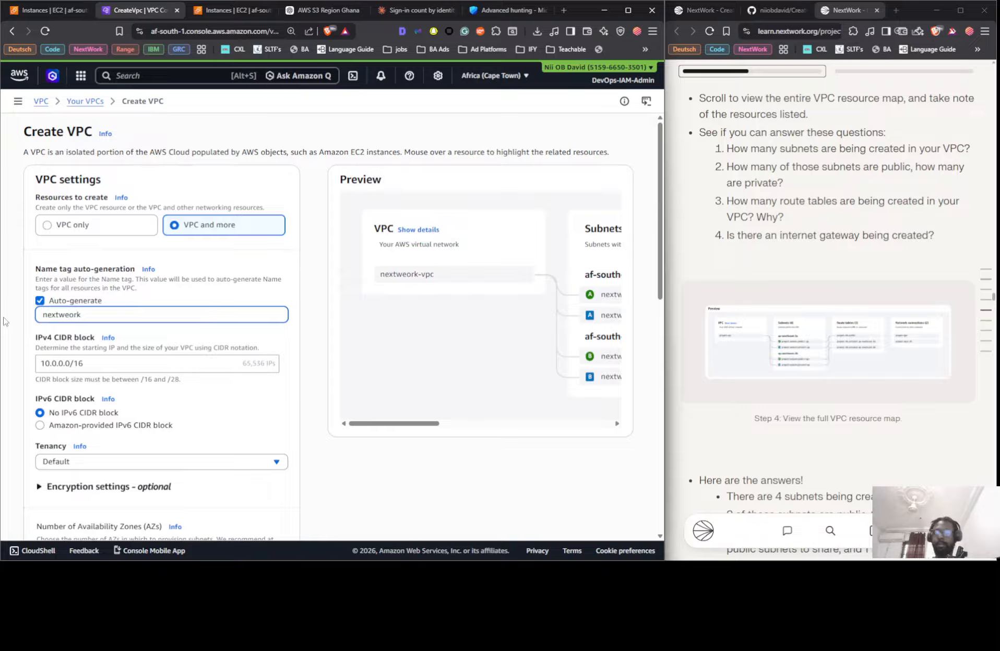
key(Left)
key(Left)
key(Left)
key(BackSpace)
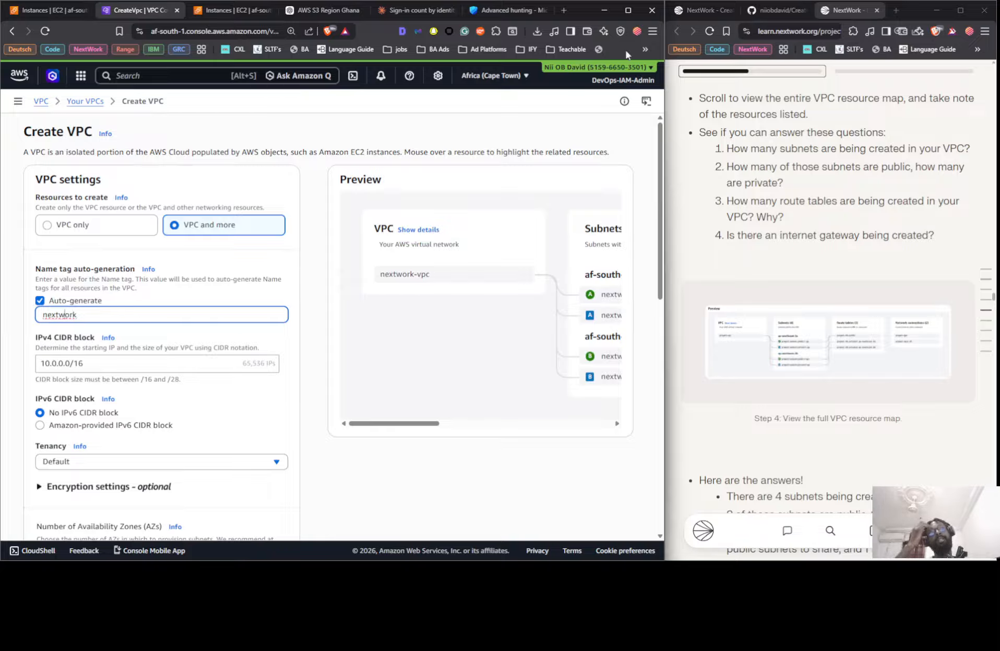
Enlarge the browser window and examine the resource map preview, the IPv4 CIDR block and the tenancy setting.
click(627, 10)
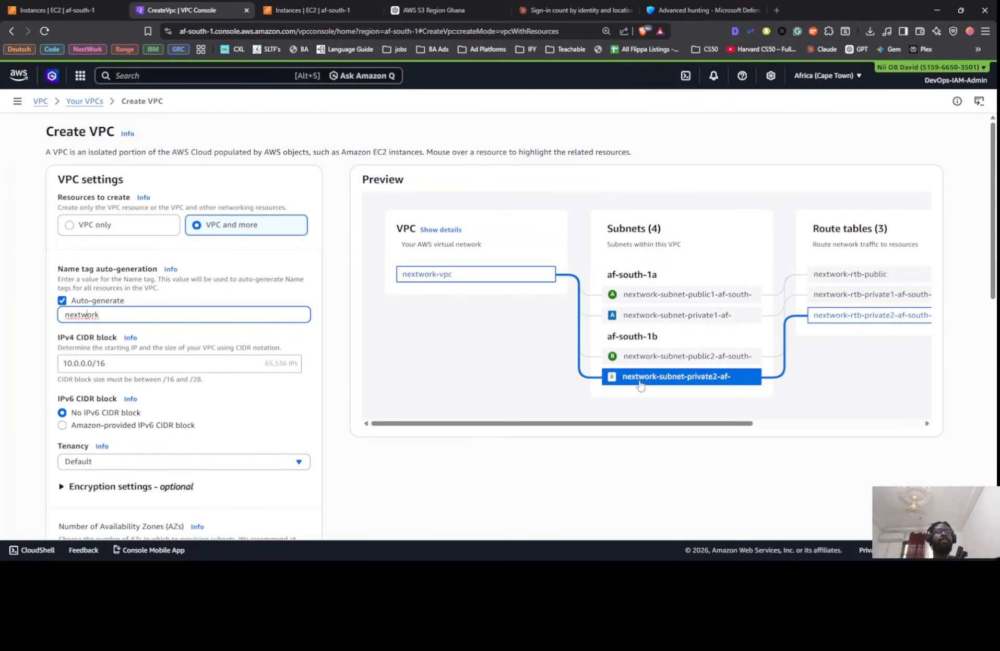
drag(634, 424, 706, 422)
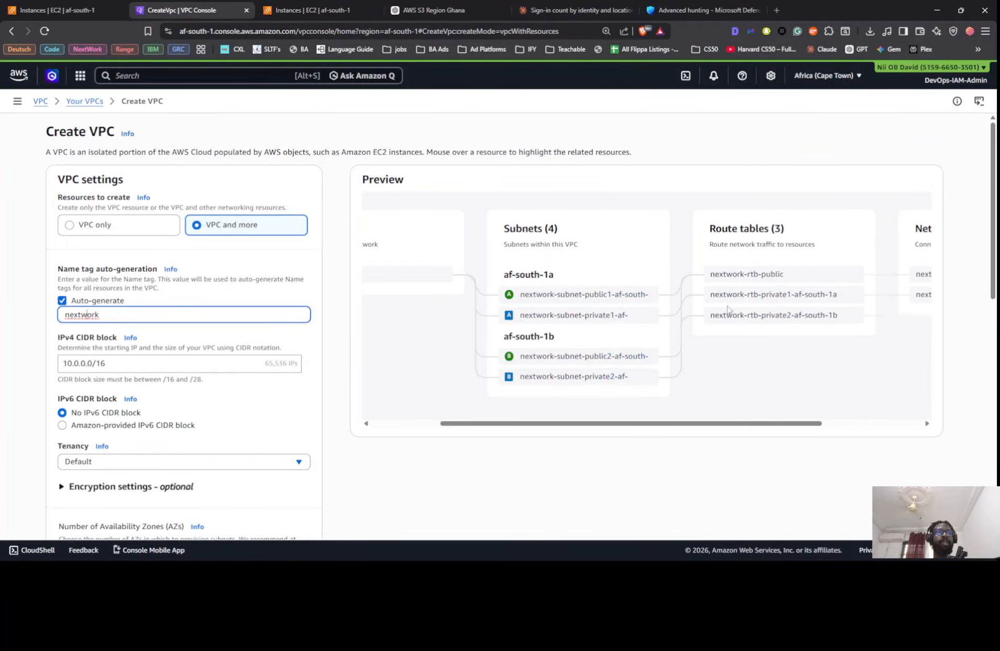
scroll(111, 264, down, 1)
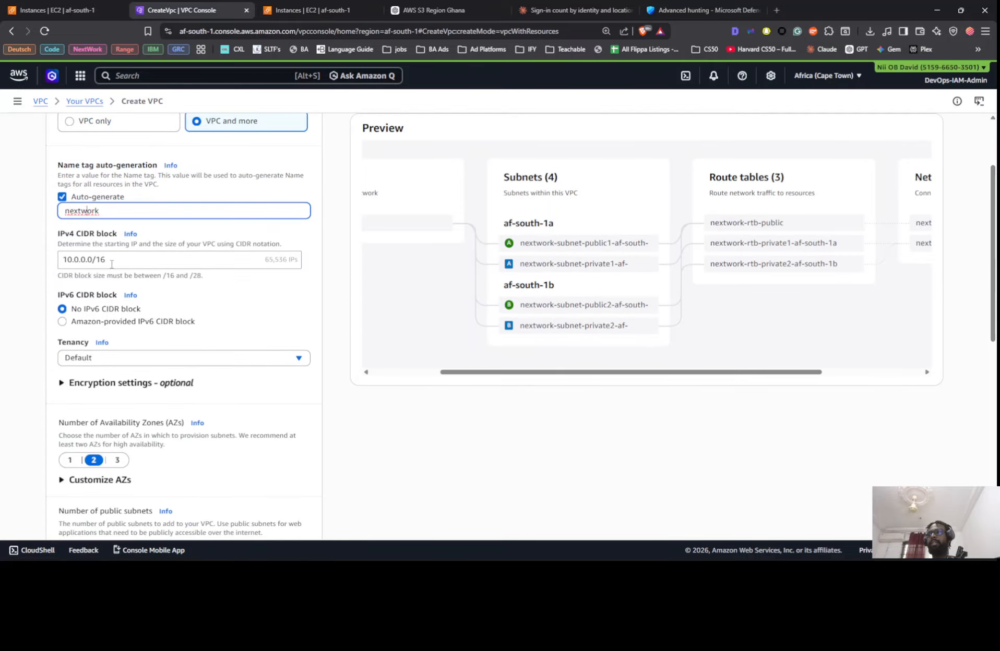
click(135, 264)
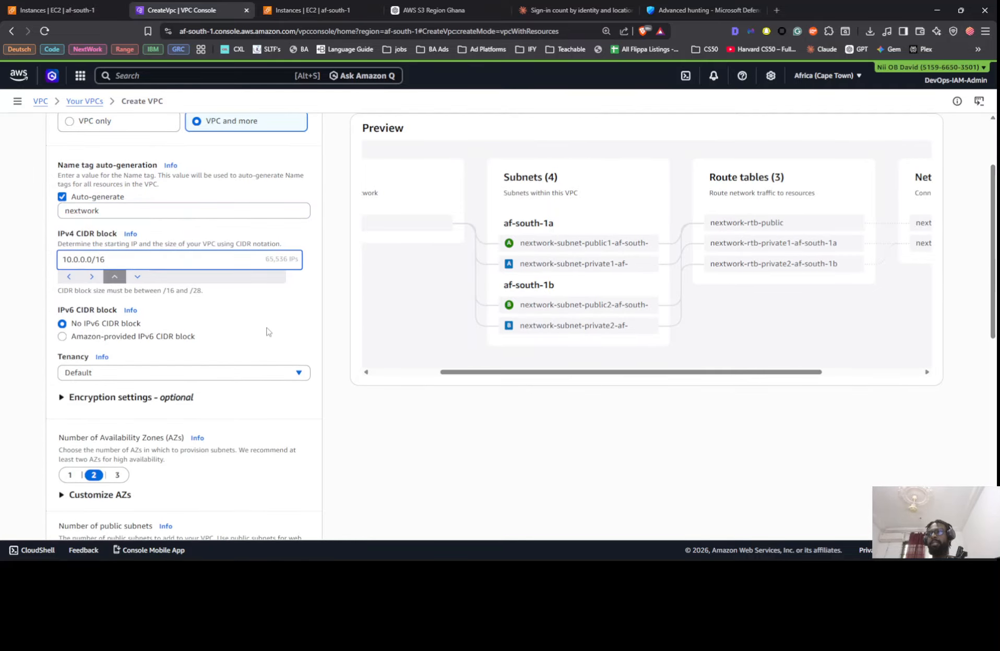
scroll(219, 329, down, 1)
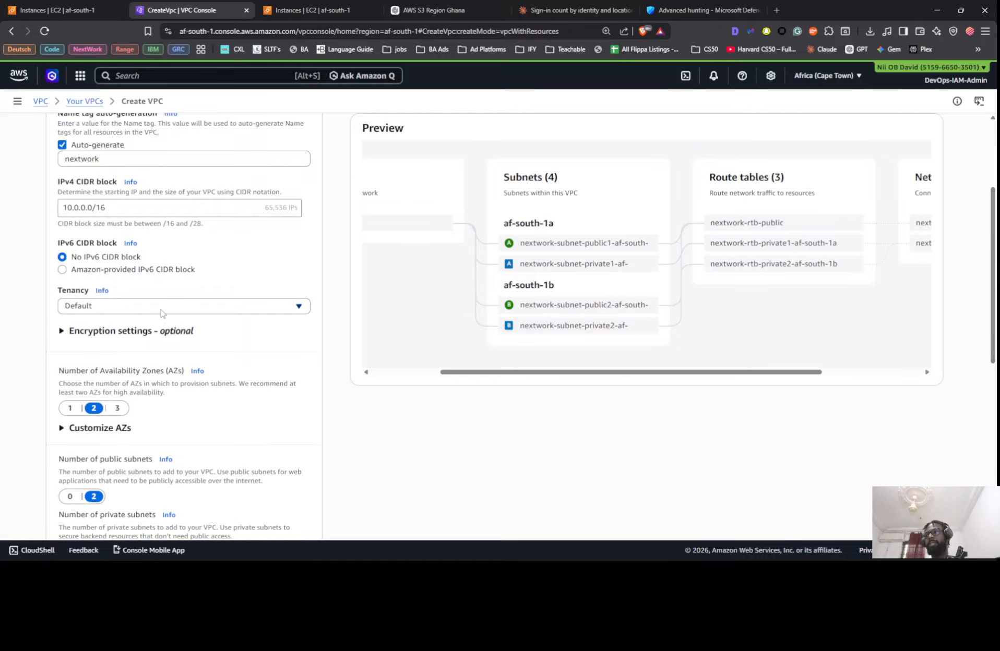
click(162, 313)
click(162, 313)
scroll(156, 271, down, 3)
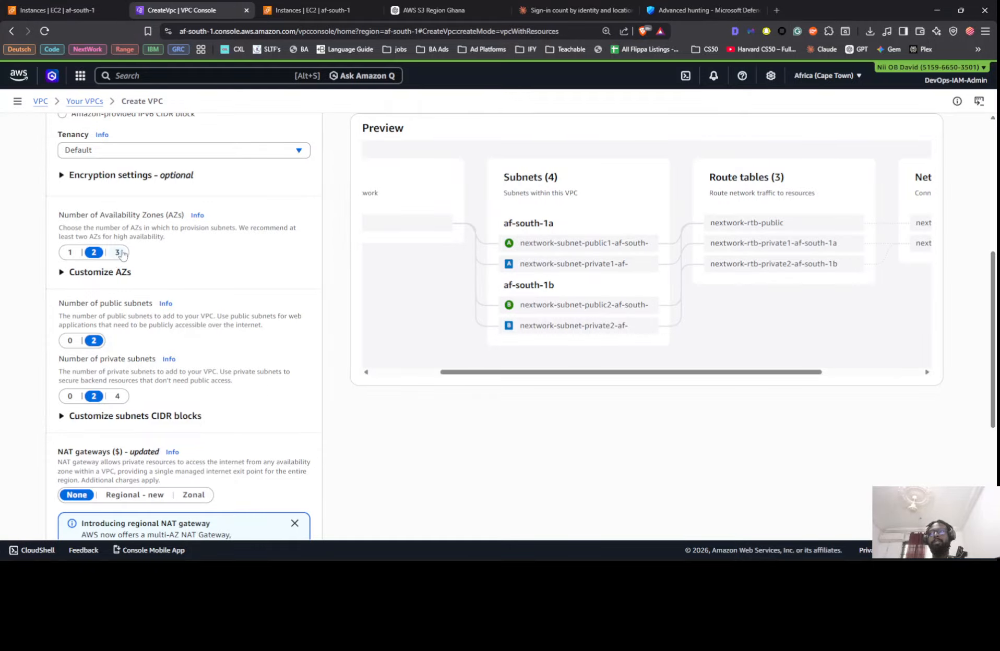
Set the number of Availability Zones to 3 and the number of private subnets to 6.
click(119, 252)
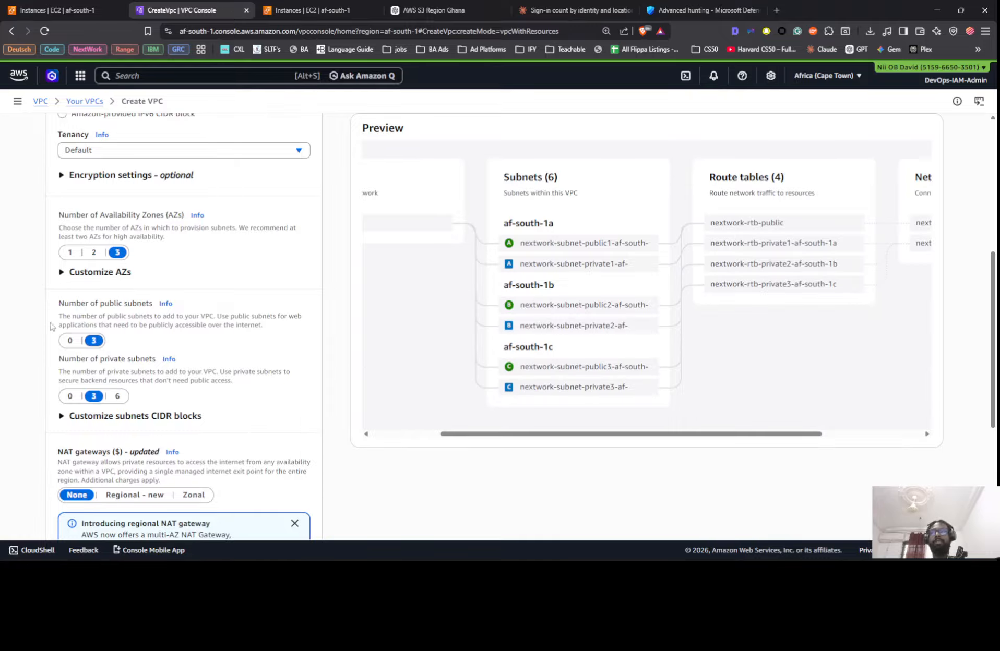
click(118, 398)
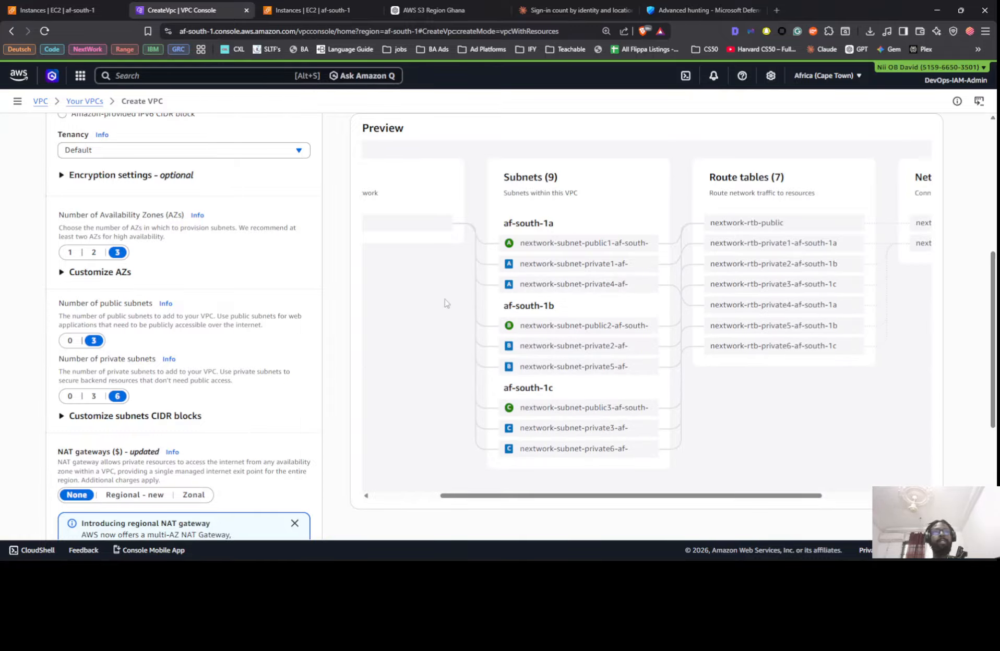
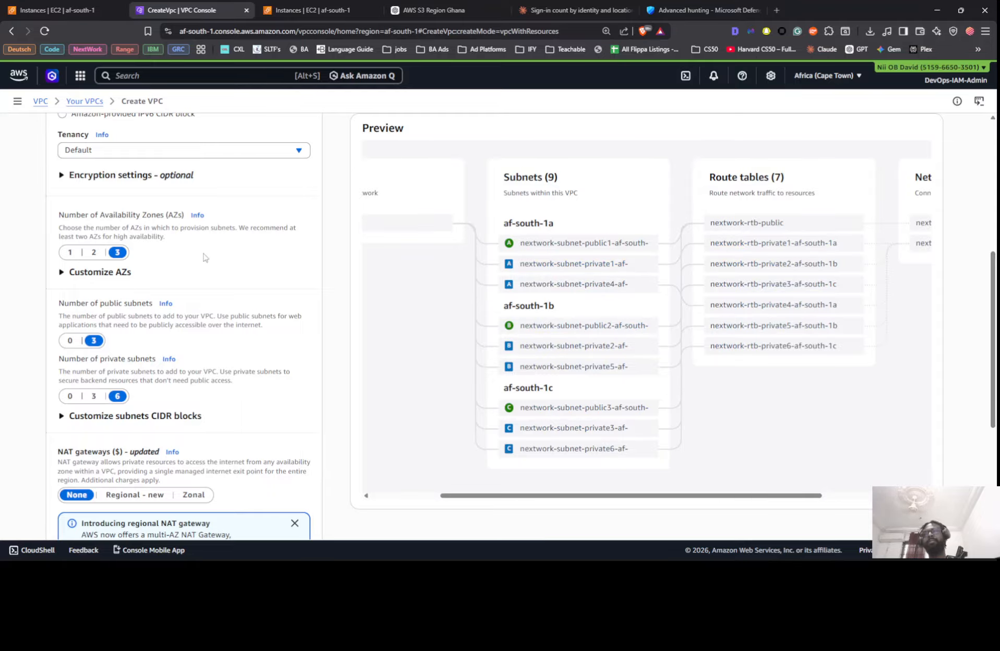
scroll(206, 258, down, 2)
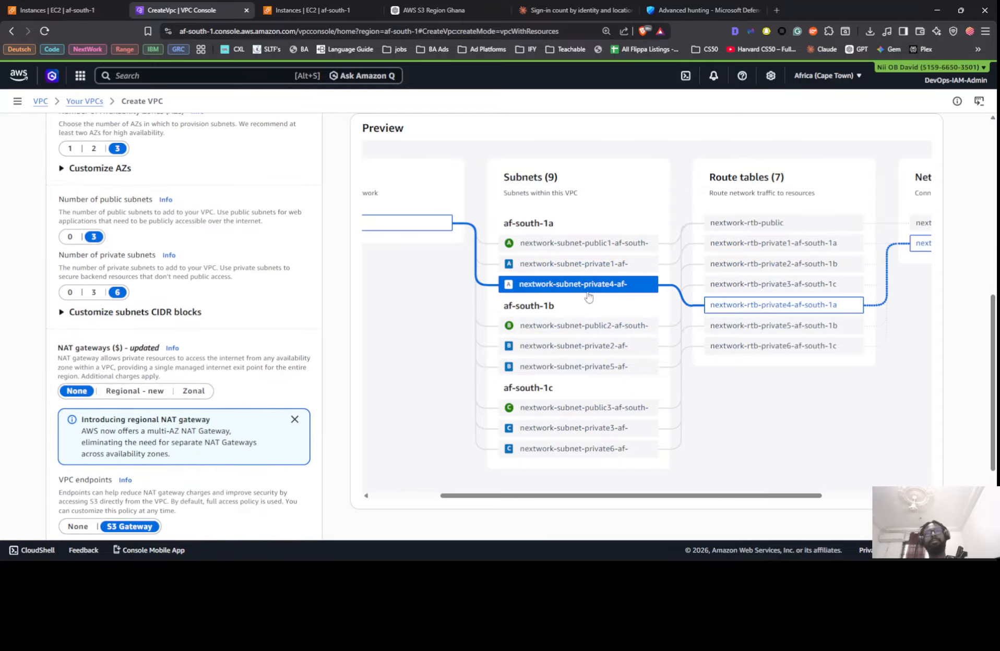
Reduce the number of Availability Zones to 2 and set VPC endpoints to None.
click(94, 149)
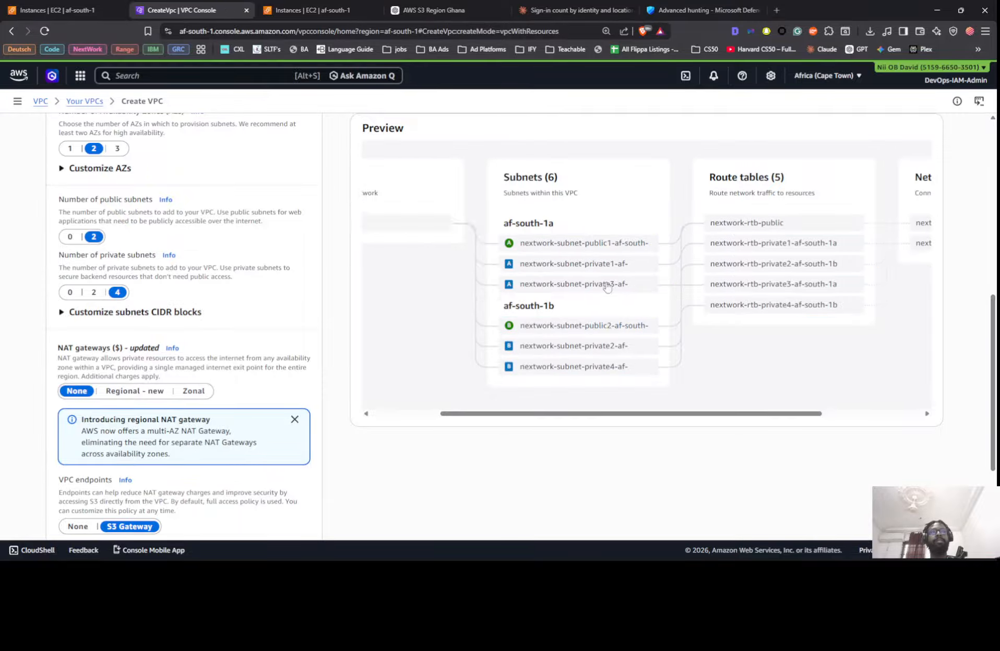
scroll(286, 273, down, 3)
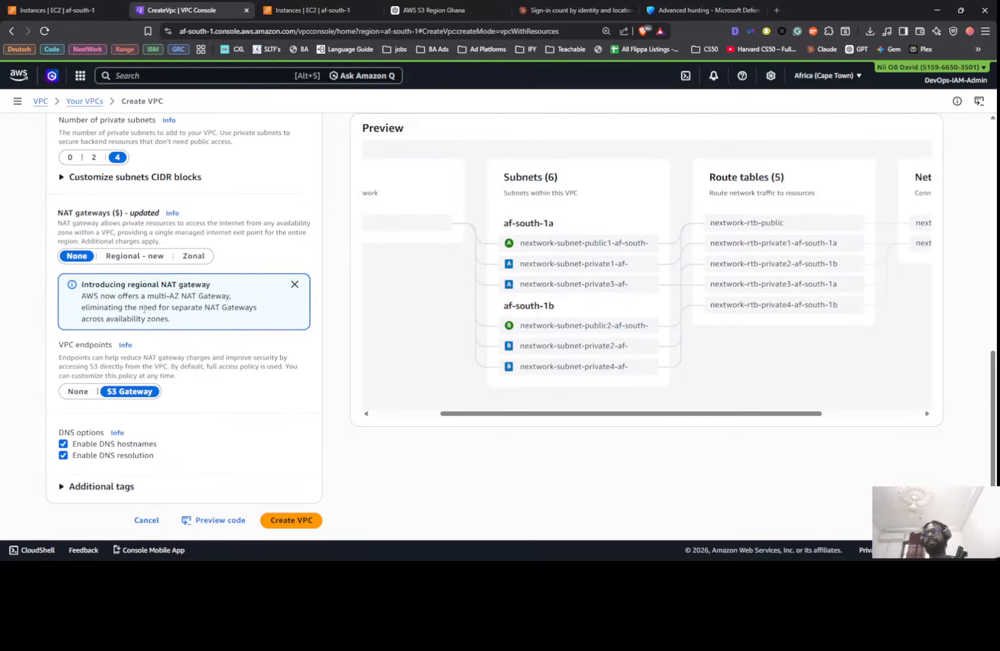
click(79, 384)
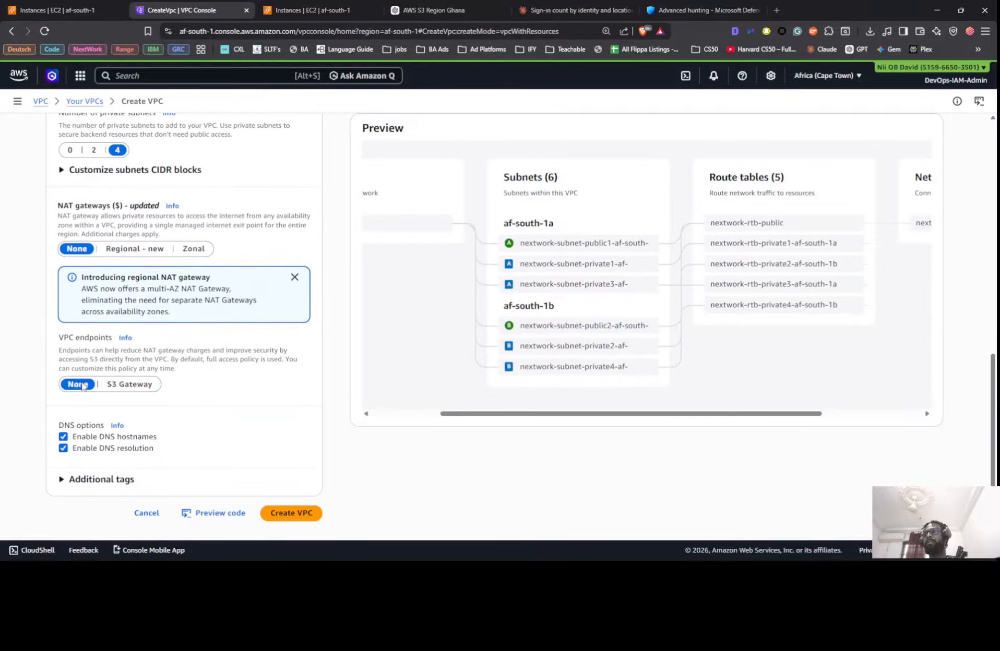
Expand the Availability Zone customization and set the number of Availability Zones to 1, comparing the preview with two zones.
scroll(112, 354, up, 8)
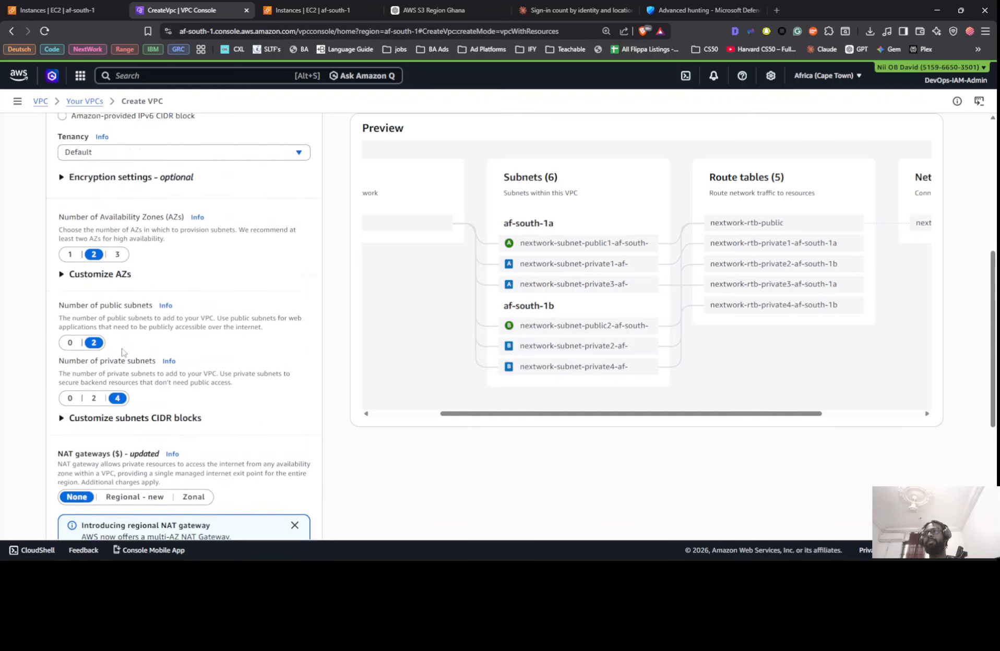
scroll(185, 321, down, 2)
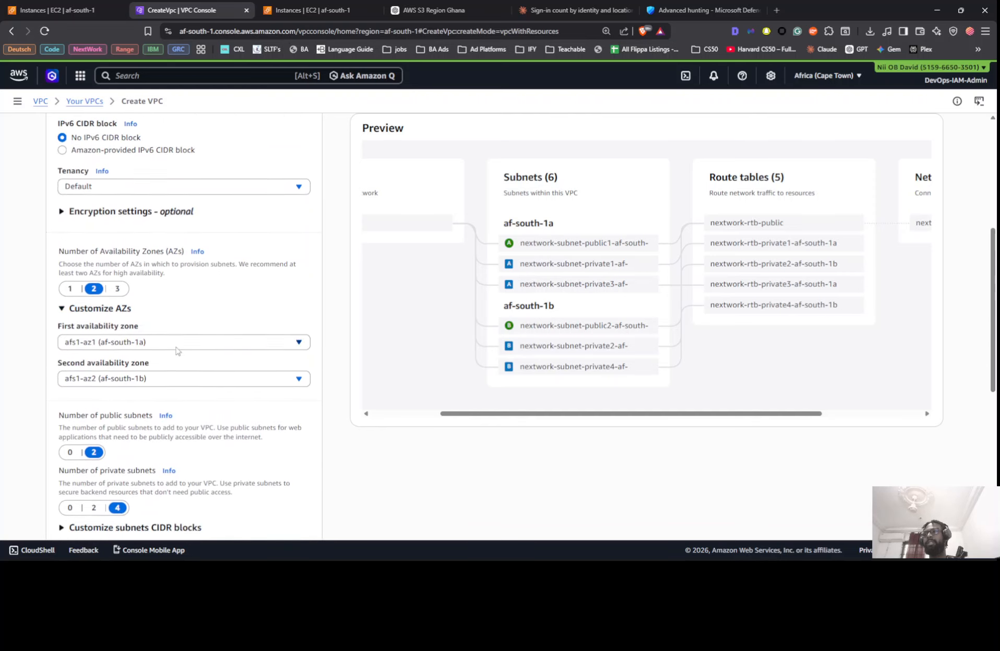
click(146, 273)
click(155, 292)
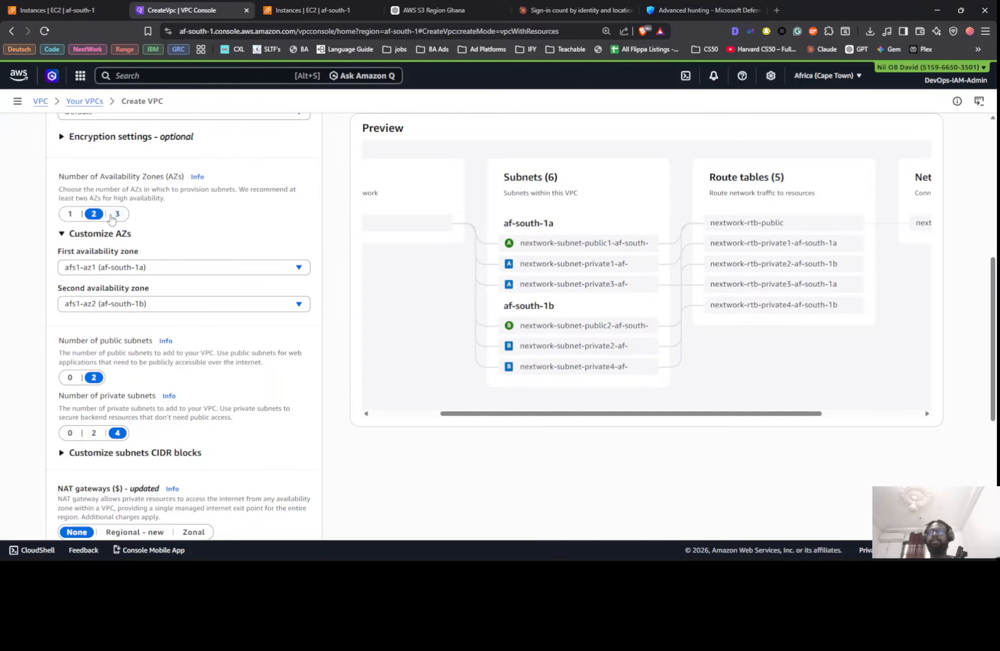
click(70, 215)
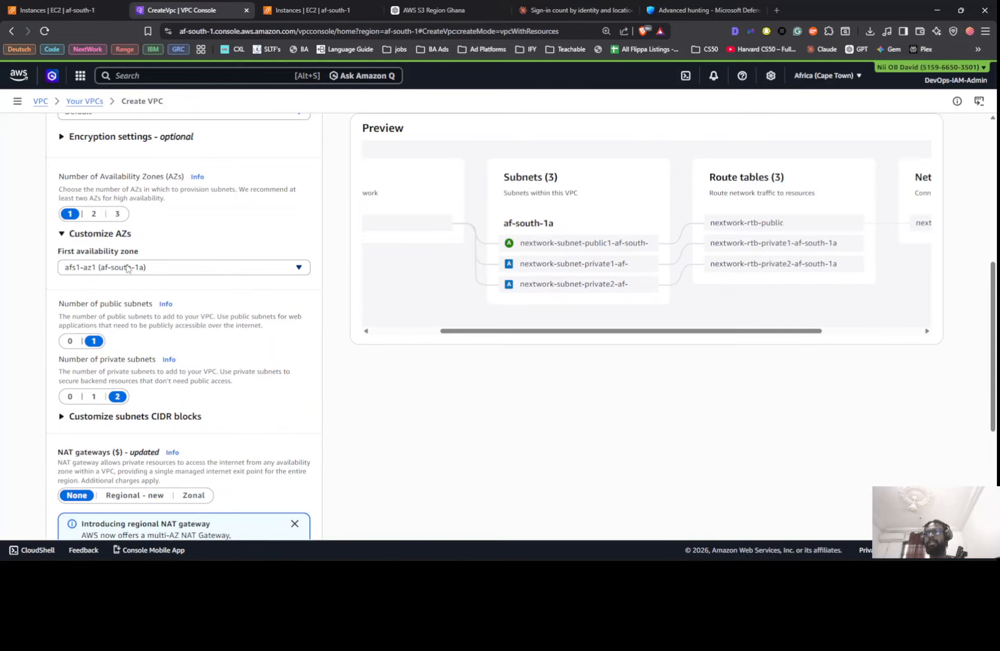
click(131, 268)
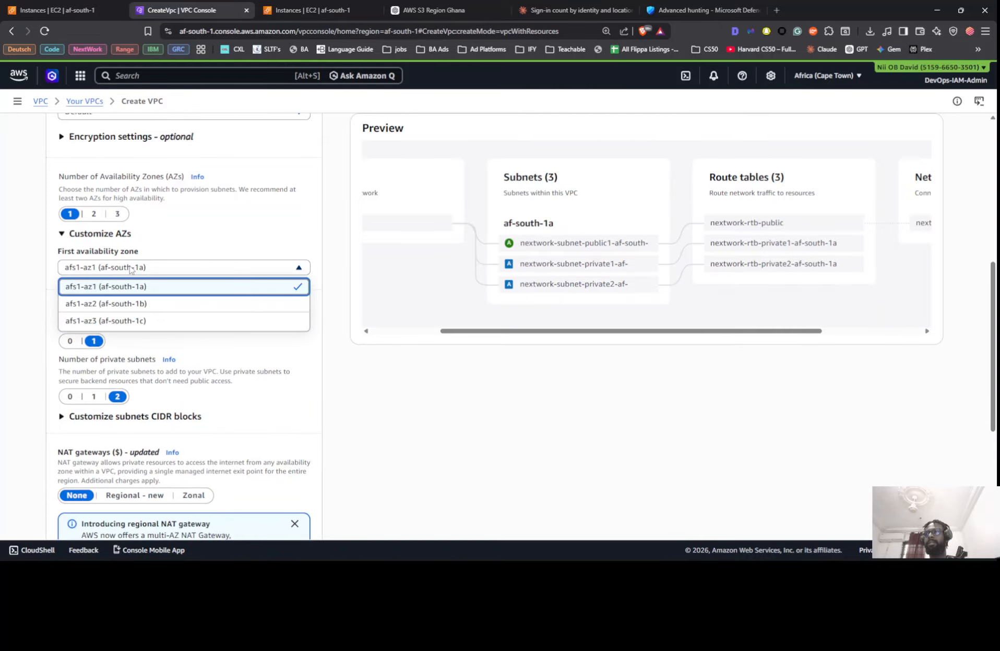
click(131, 268)
click(94, 214)
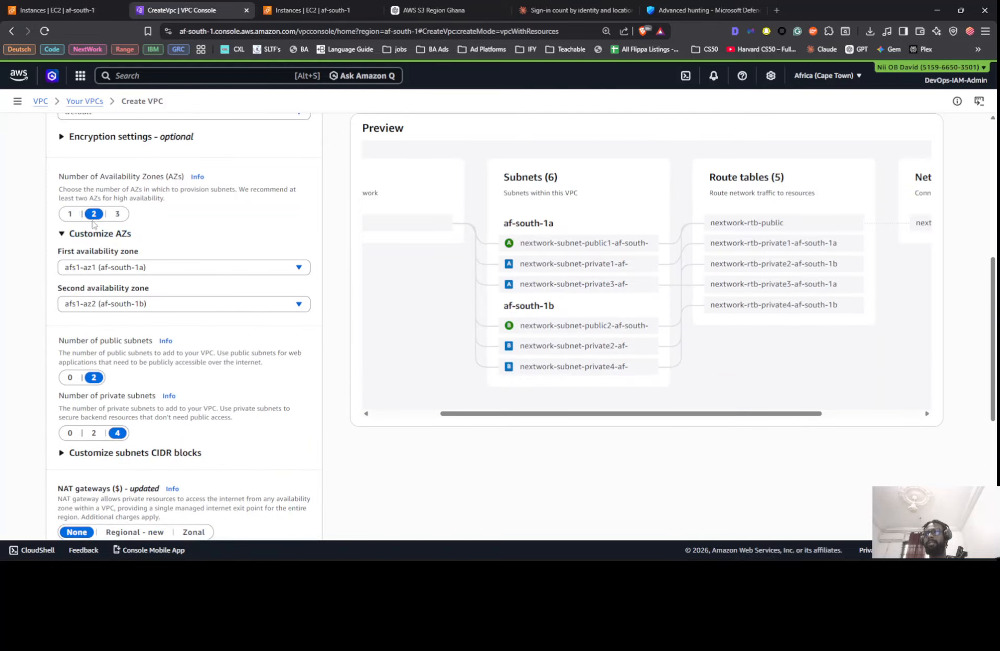
click(70, 214)
scroll(236, 347, down, 5)
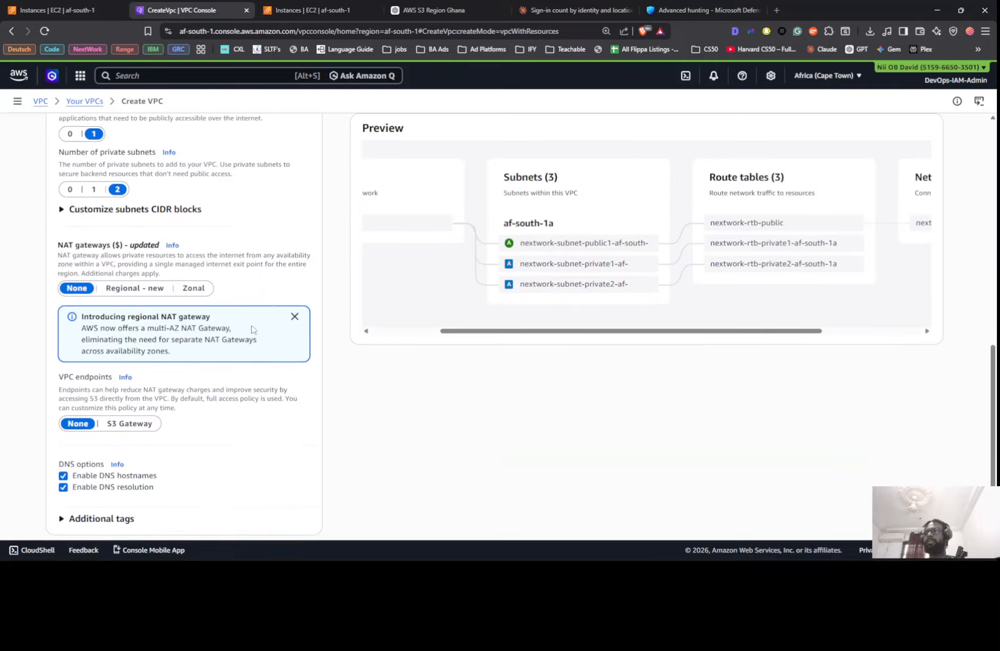
scroll(277, 471, up, 10)
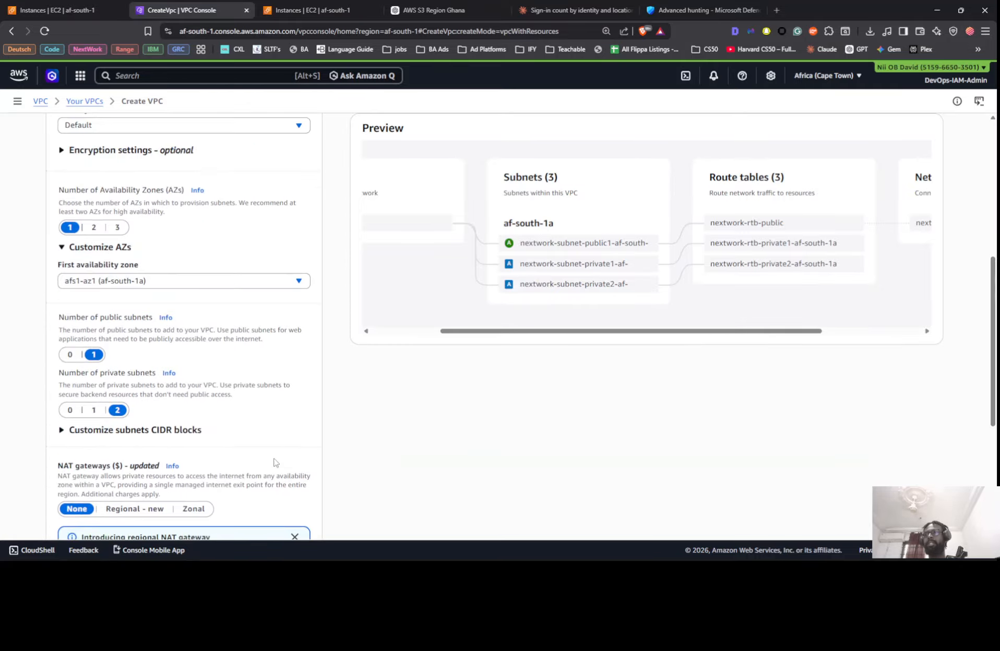
Create the VPC with NAT gateways and VPC endpoints set to None, and open its details to view the resource map.
scroll(278, 462, down, 8)
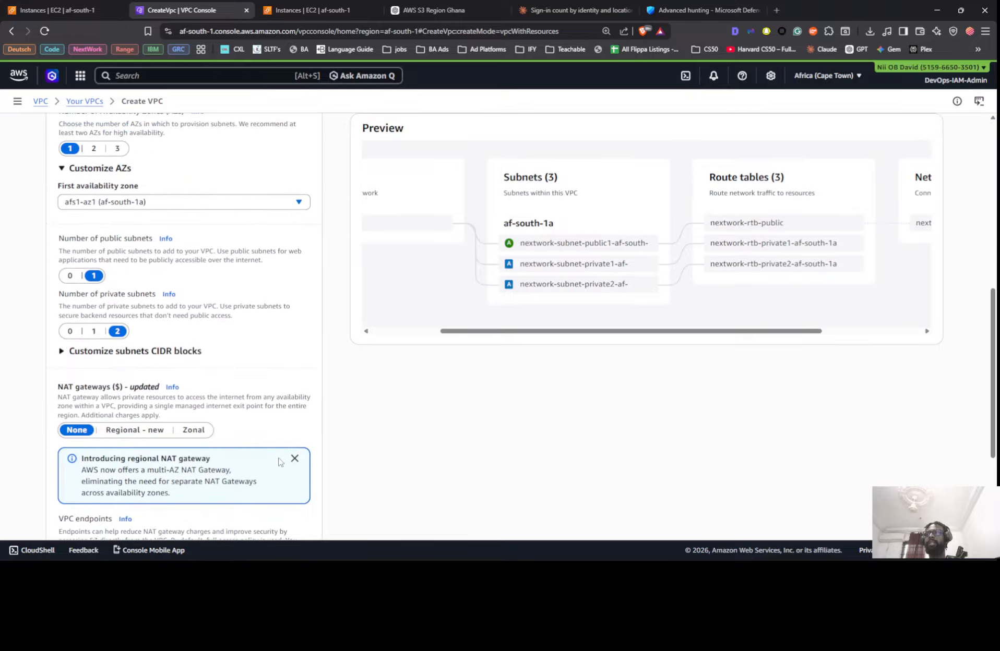
scroll(280, 464, up, 6)
scroll(280, 464, down, 8)
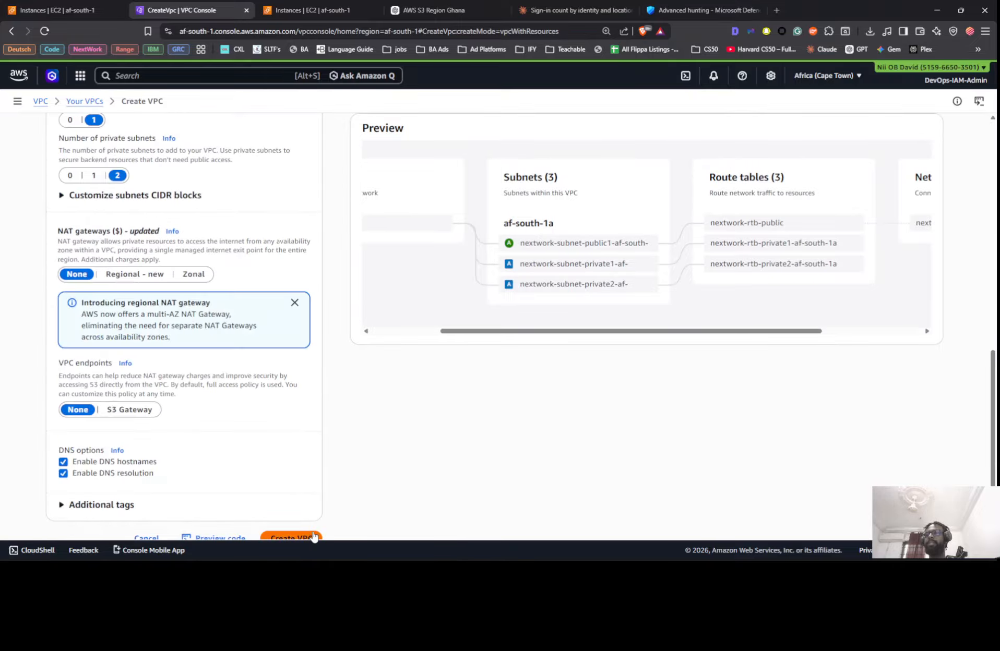
click(291, 512)
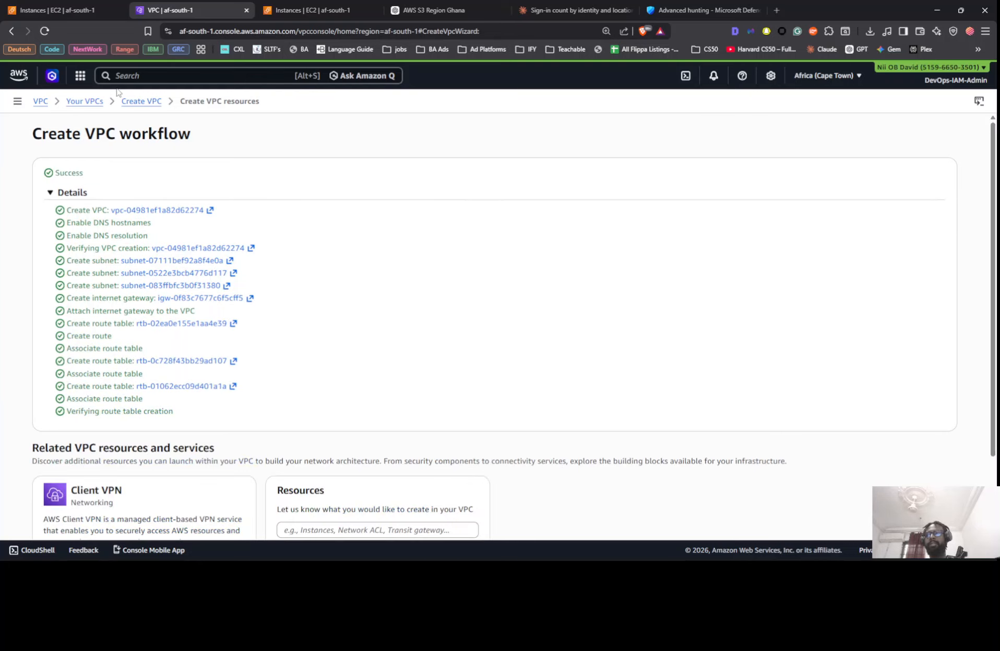
scroll(459, 302, down, 2)
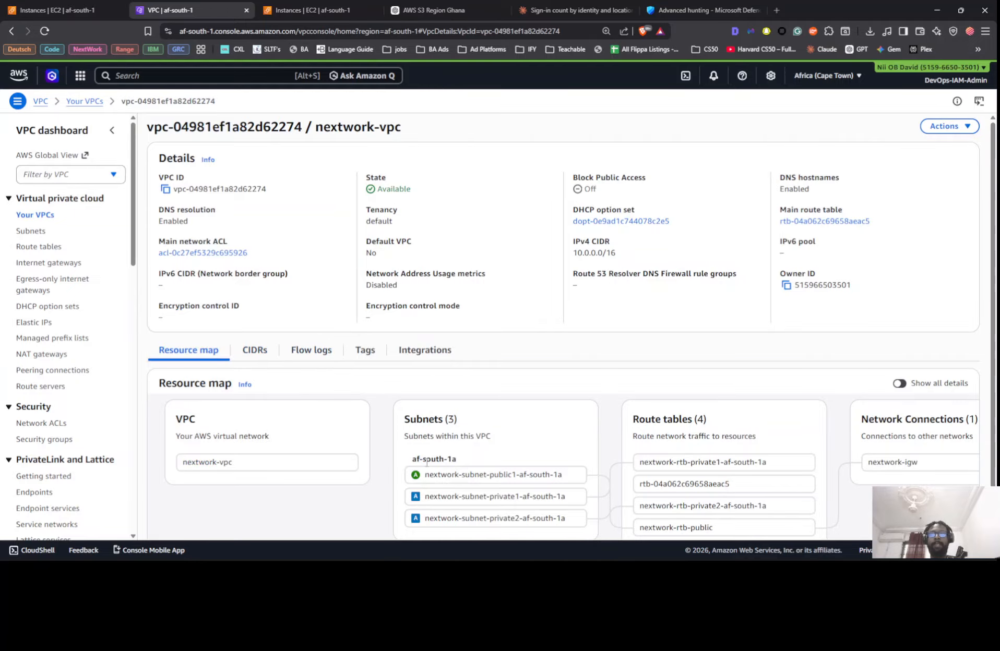
scroll(426, 462, down, 1)
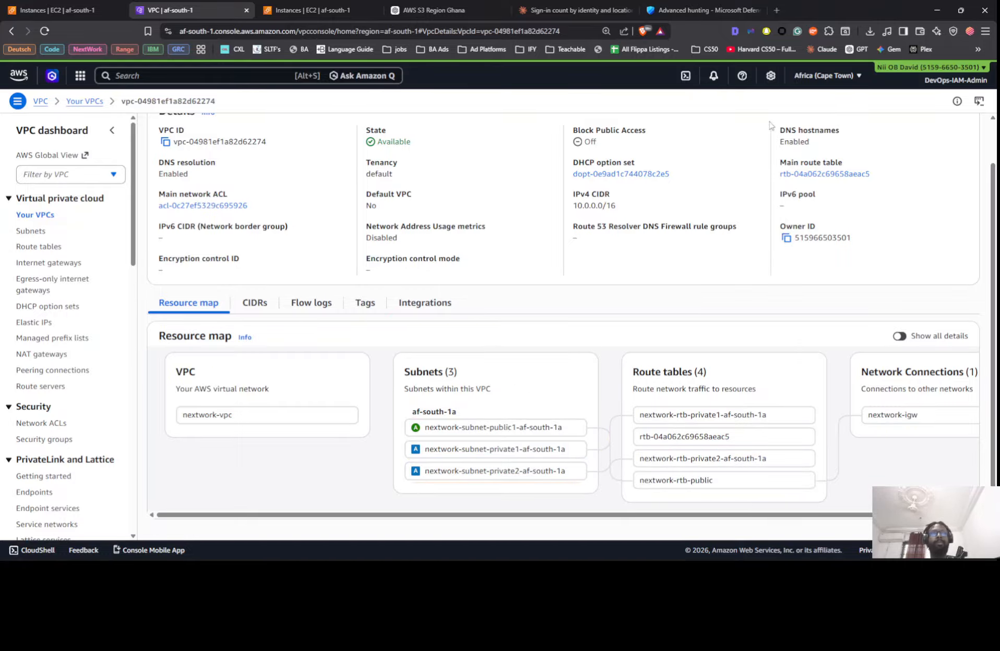
Place the console beside the project guide and review its sections on resource maps, name tags, CIDR blocks, Availability Zones and route tables.
mouse_move(964, 11)
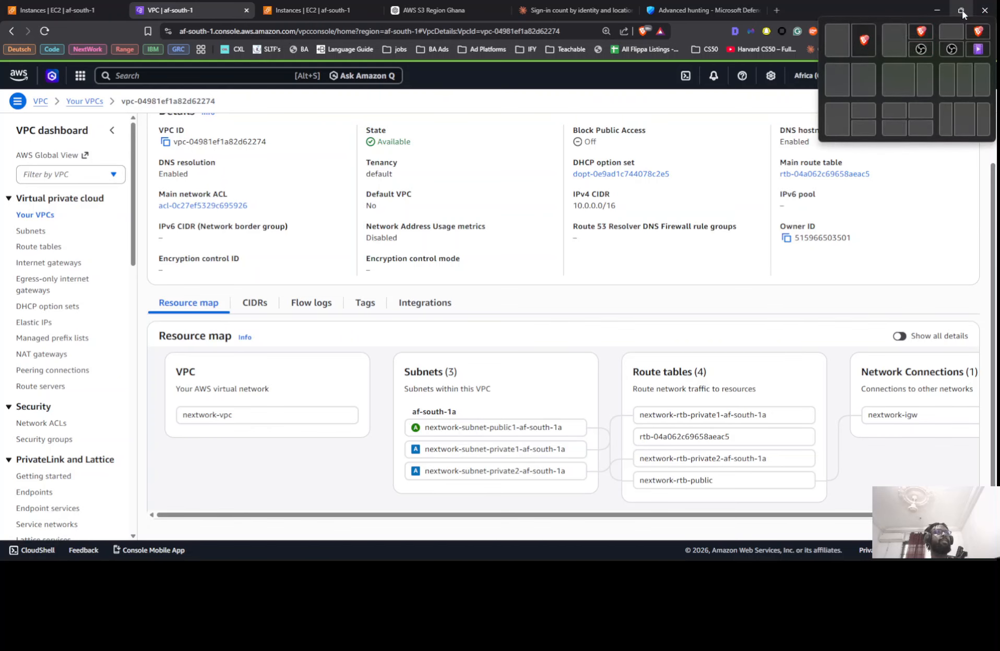
click(876, 97)
scroll(868, 284, down, 6)
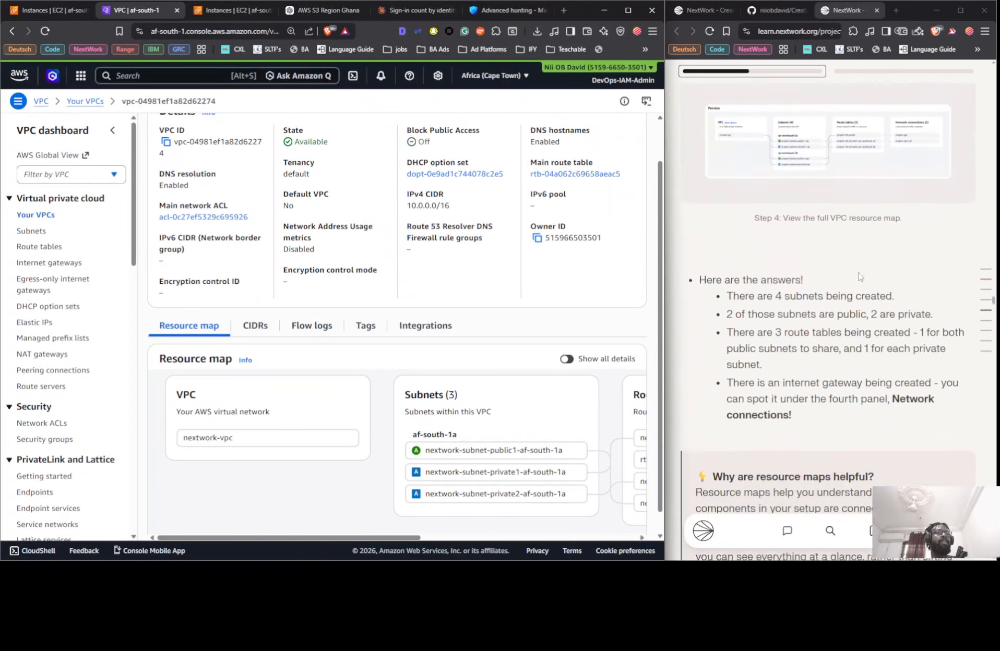
scroll(775, 254, down, 15)
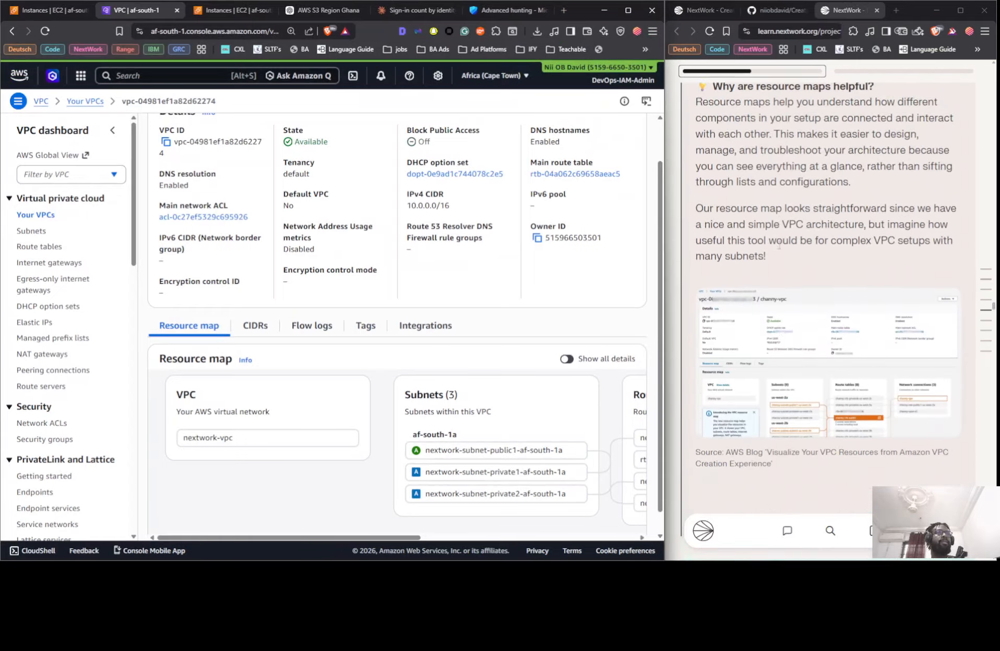
scroll(777, 241, down, 1)
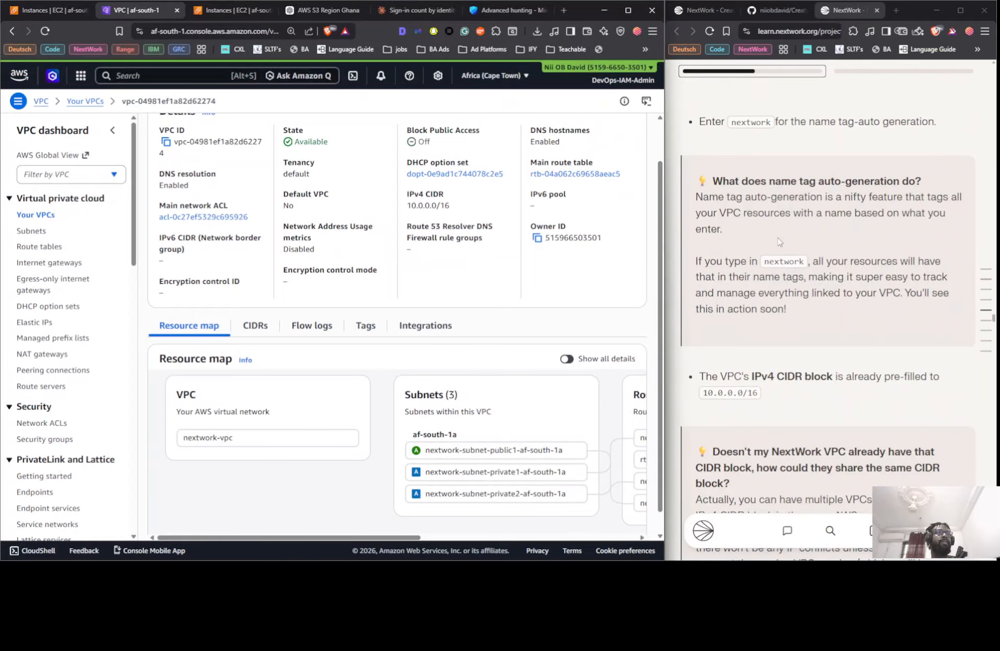
scroll(782, 239, up, 2)
scroll(796, 235, down, 1)
scroll(797, 235, down, 20)
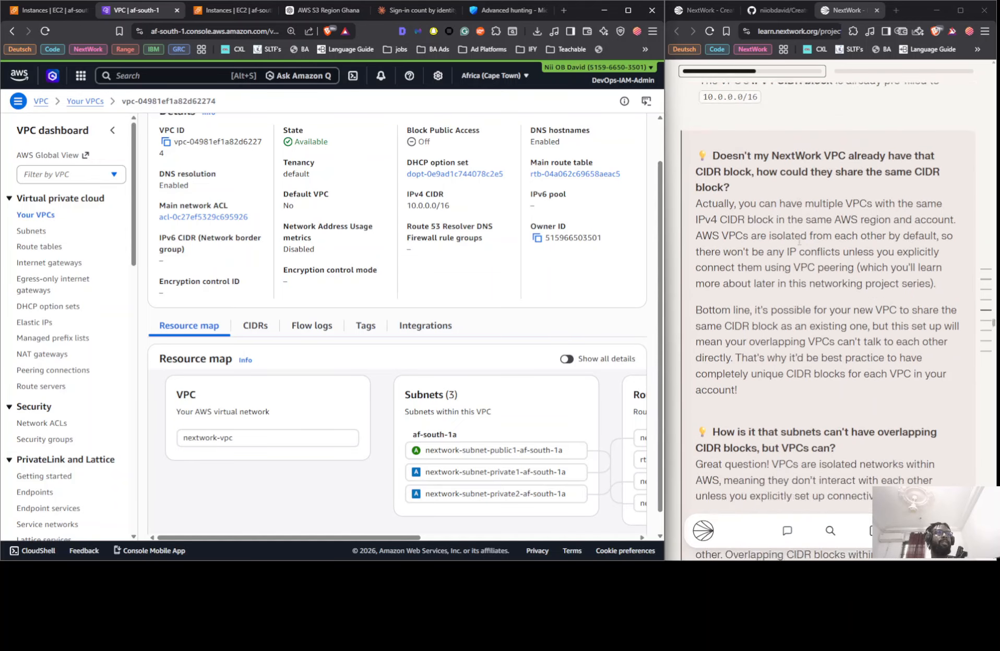
scroll(798, 246, down, 8)
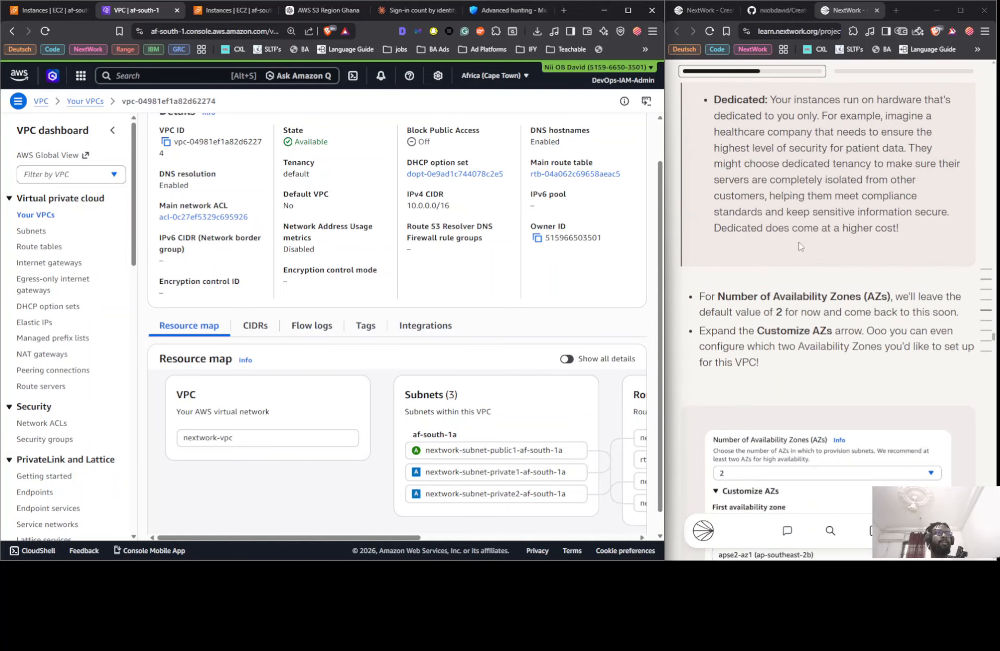
scroll(800, 246, down, 15)
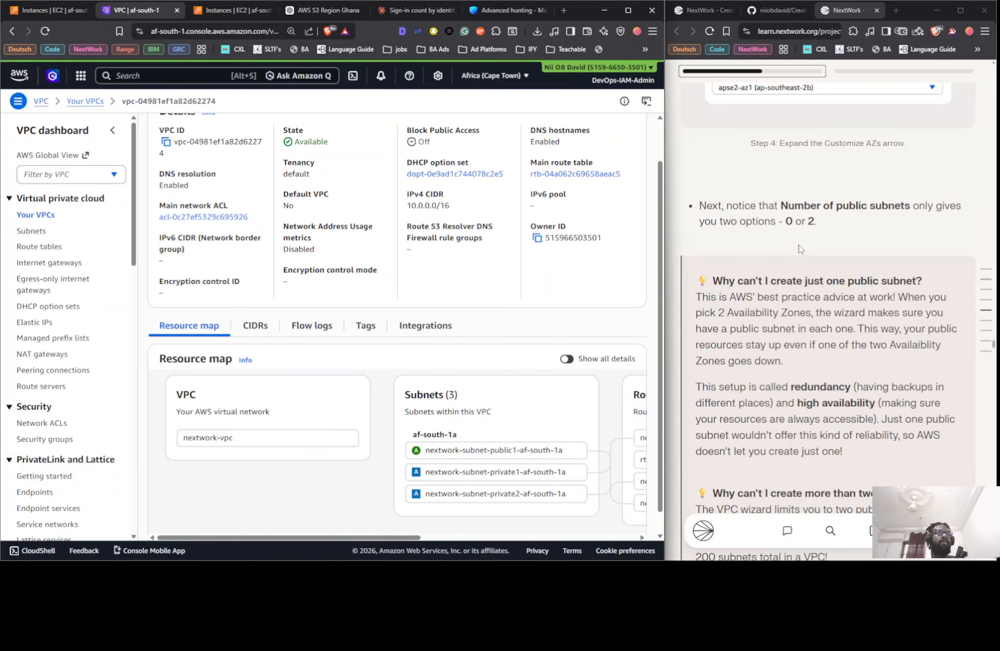
scroll(800, 246, down, 5)
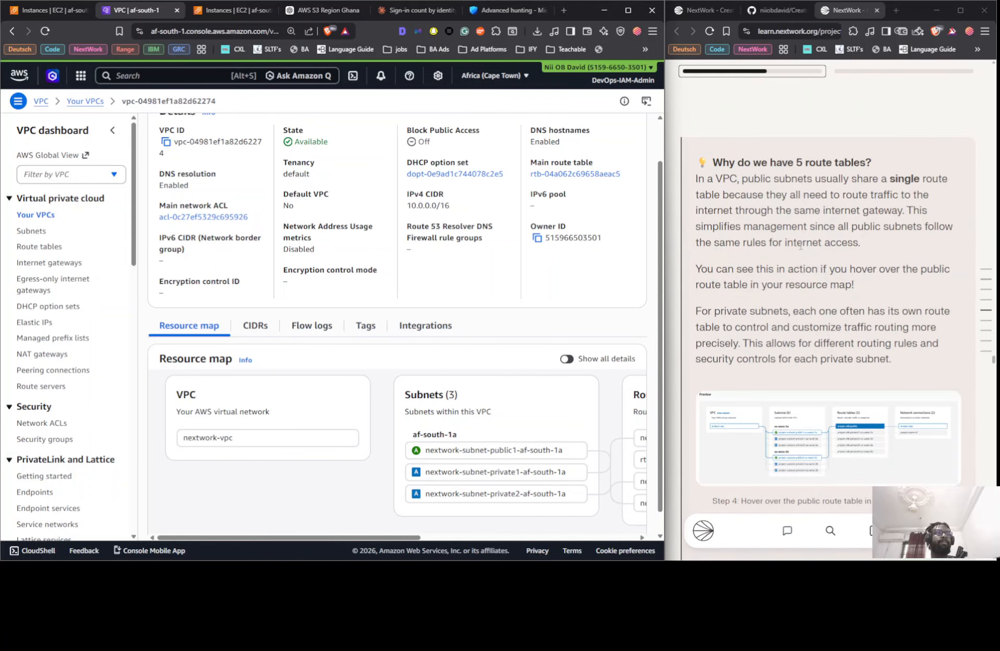
scroll(800, 246, down, 15)
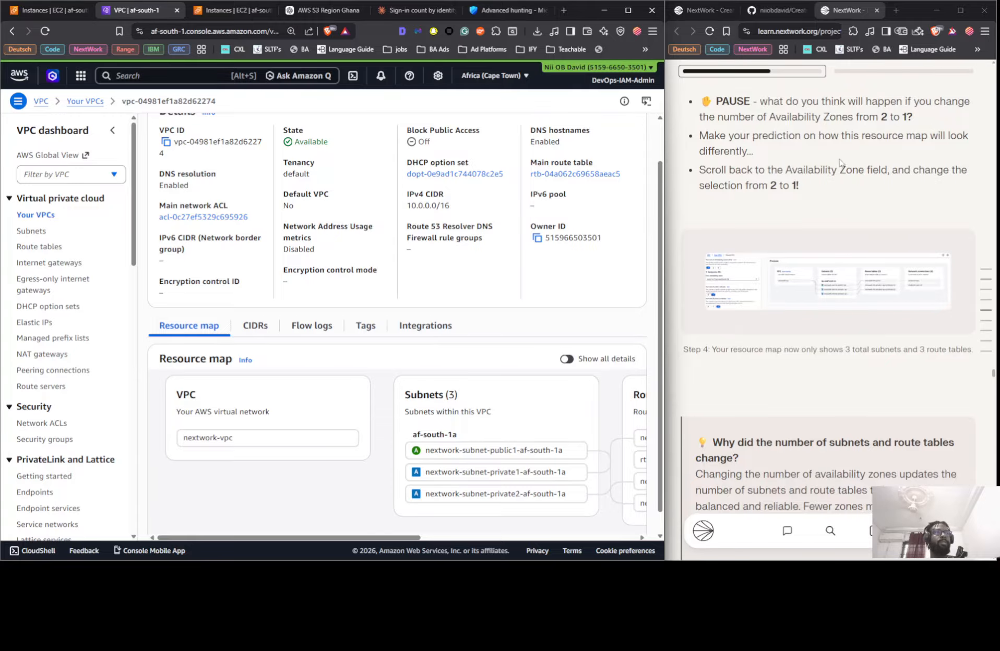
scroll(856, 163, down, 5)
scroll(852, 163, down, 7)
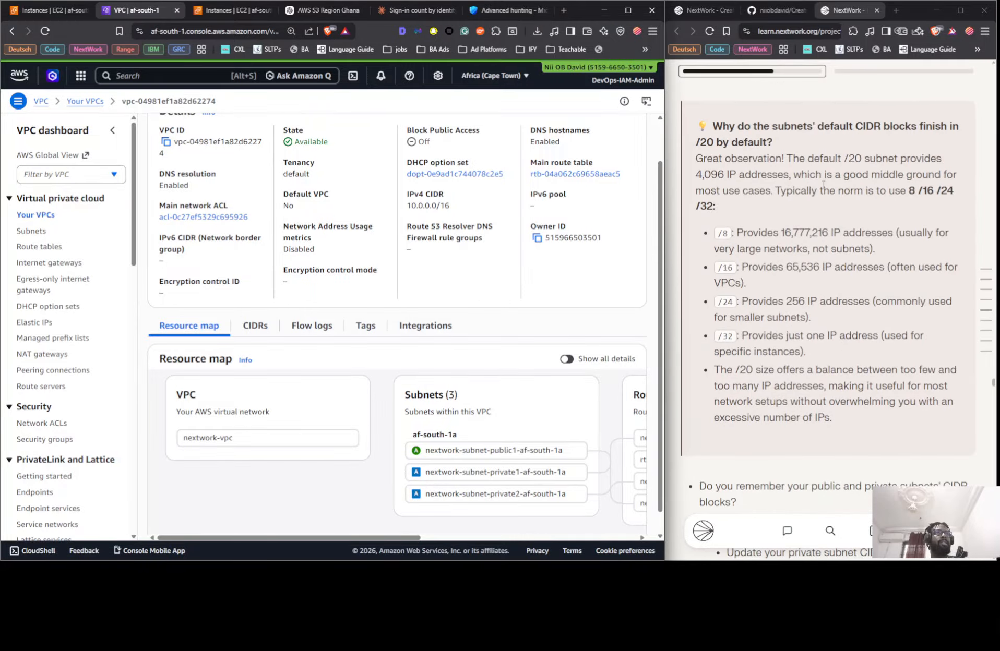
Examine the guide's instructions on private subnet count, subnet CIDR blocks, NAT gateways, VPC endpoints, DNS options and creating the VPC.
scroll(823, 188, up, 4)
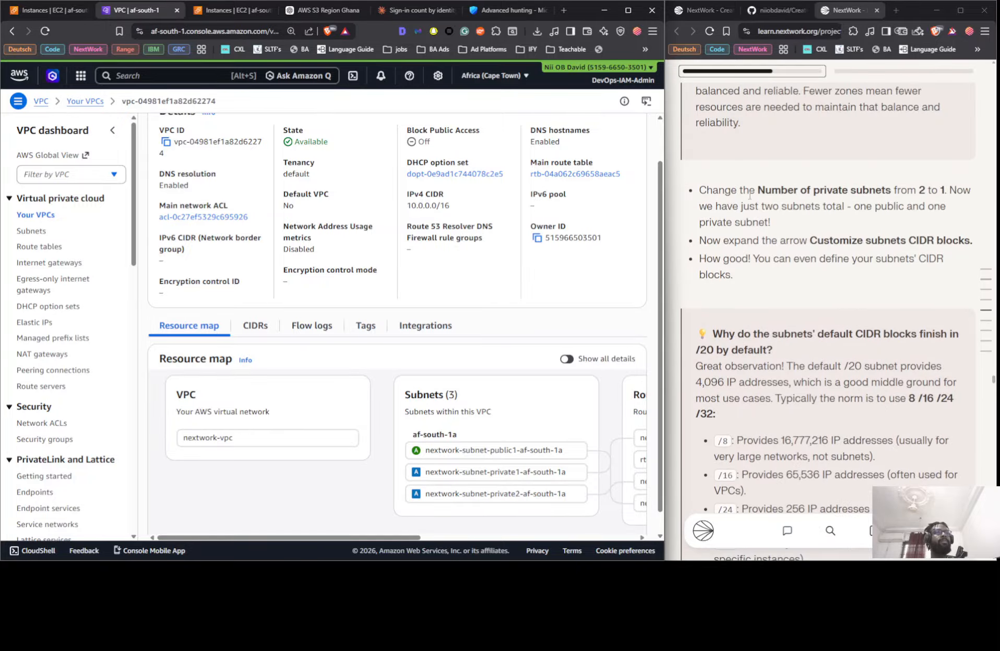
scroll(952, 189, down, 7)
scroll(879, 218, up, 5)
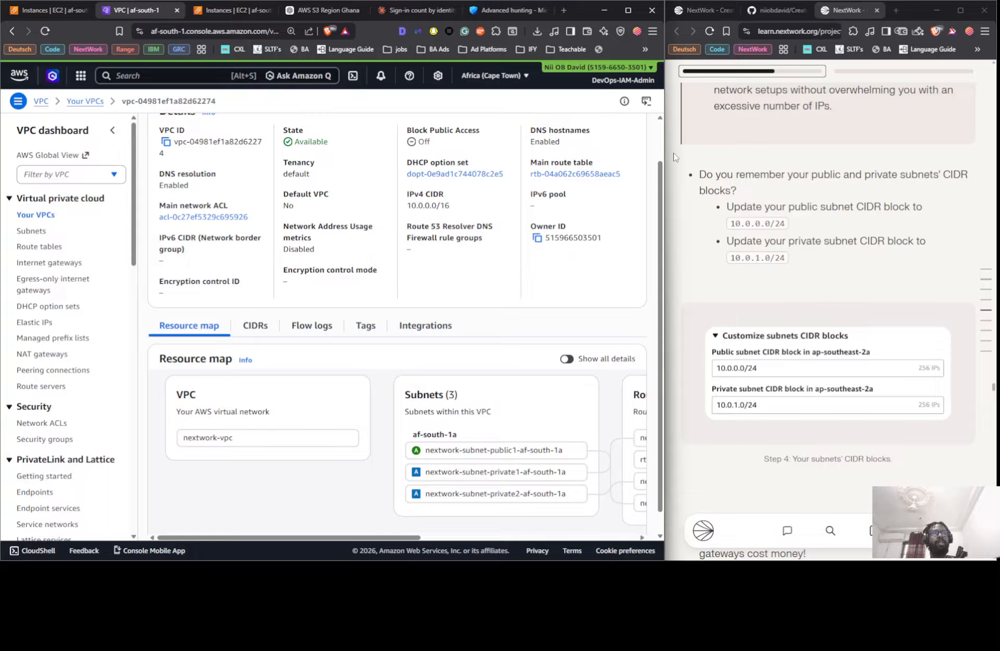
scroll(836, 228, down, 6)
scroll(836, 228, up, 2)
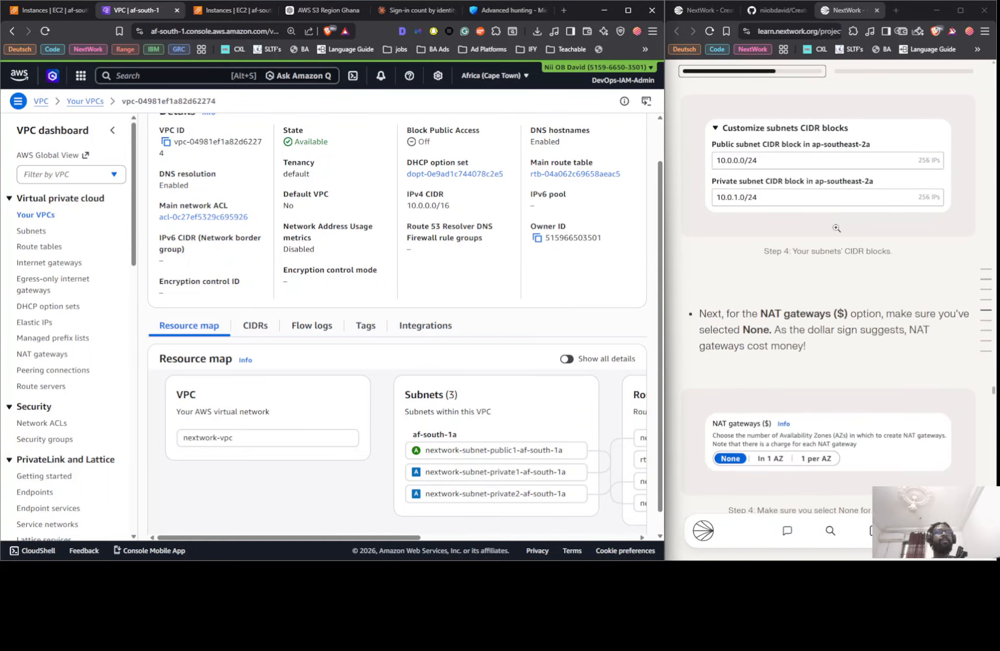
scroll(836, 228, down, 5)
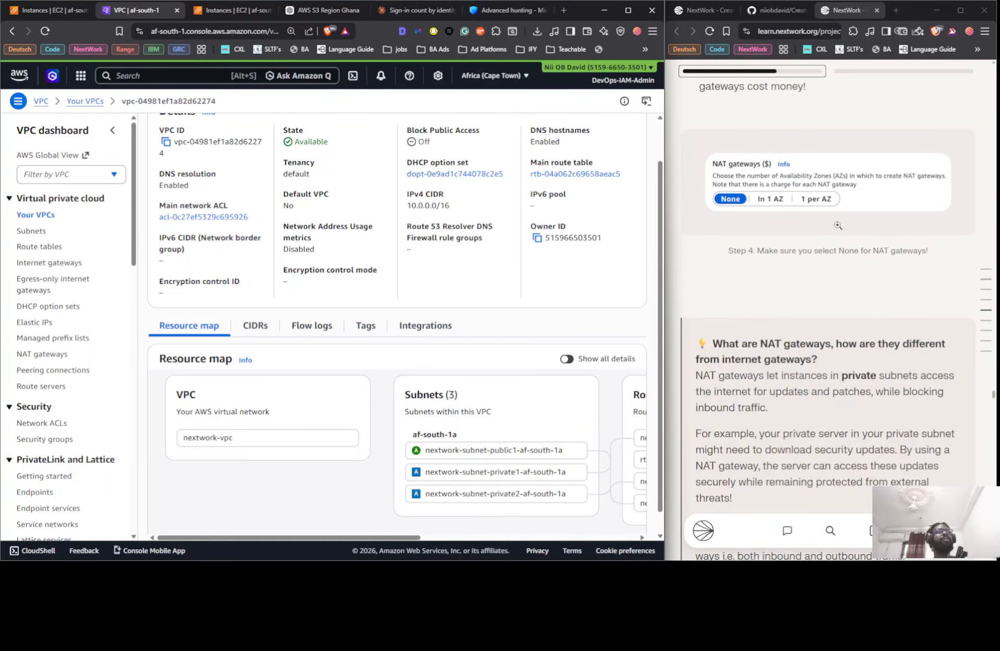
scroll(838, 225, up, 4)
scroll(750, 214, down, 13)
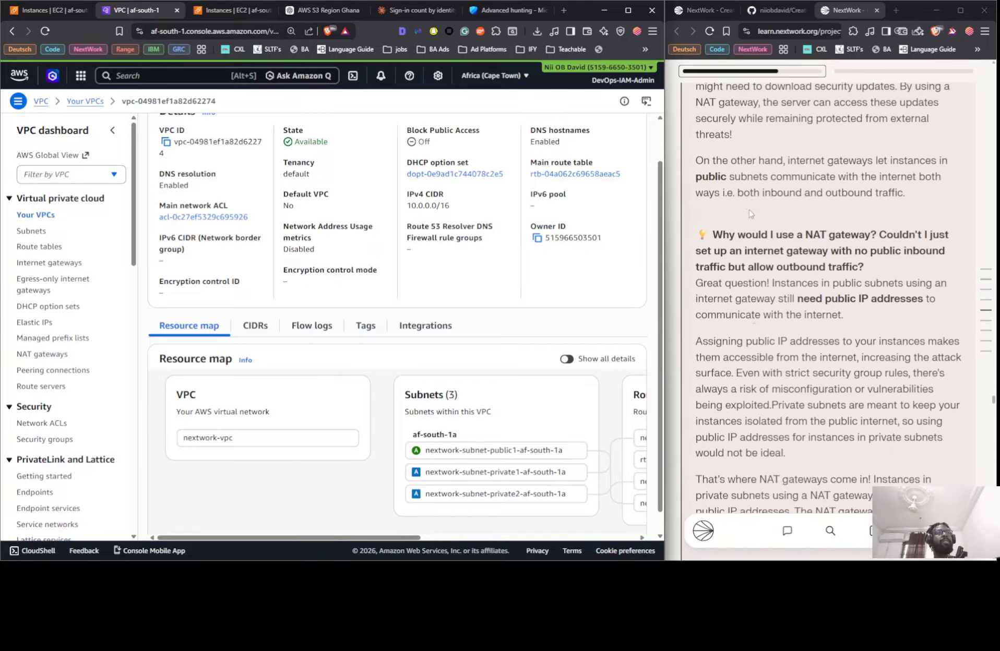
scroll(750, 214, down, 10)
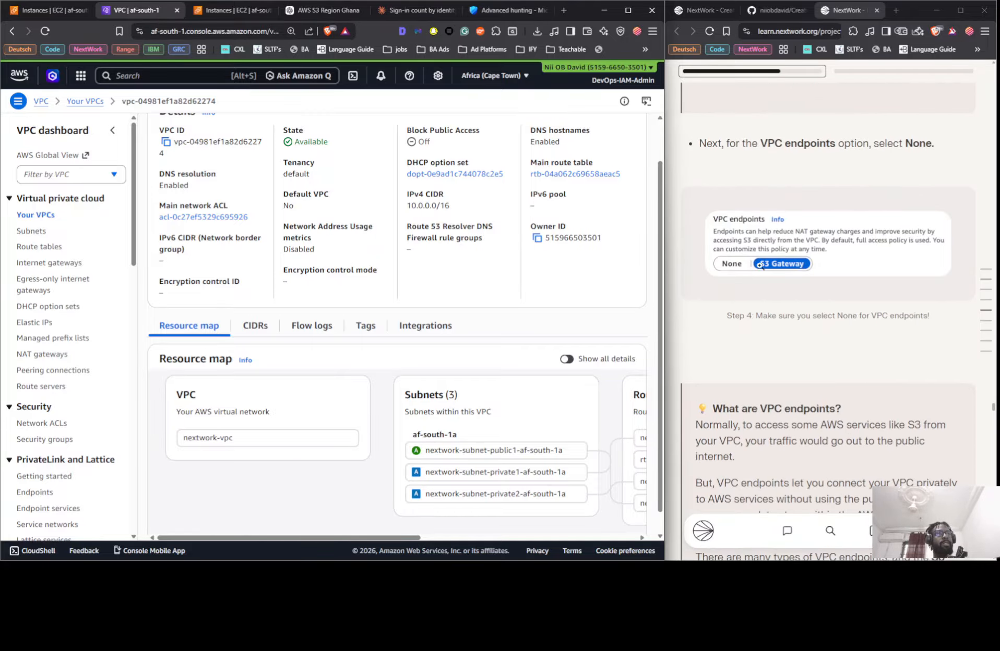
scroll(762, 265, down, 9)
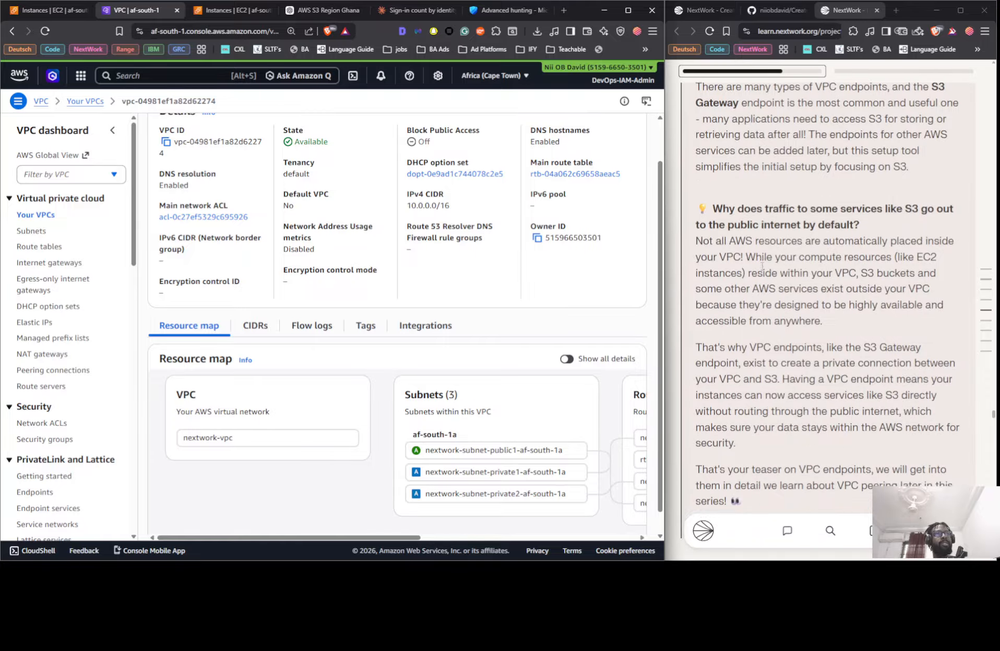
scroll(762, 265, down, 10)
scroll(775, 219, down, 17)
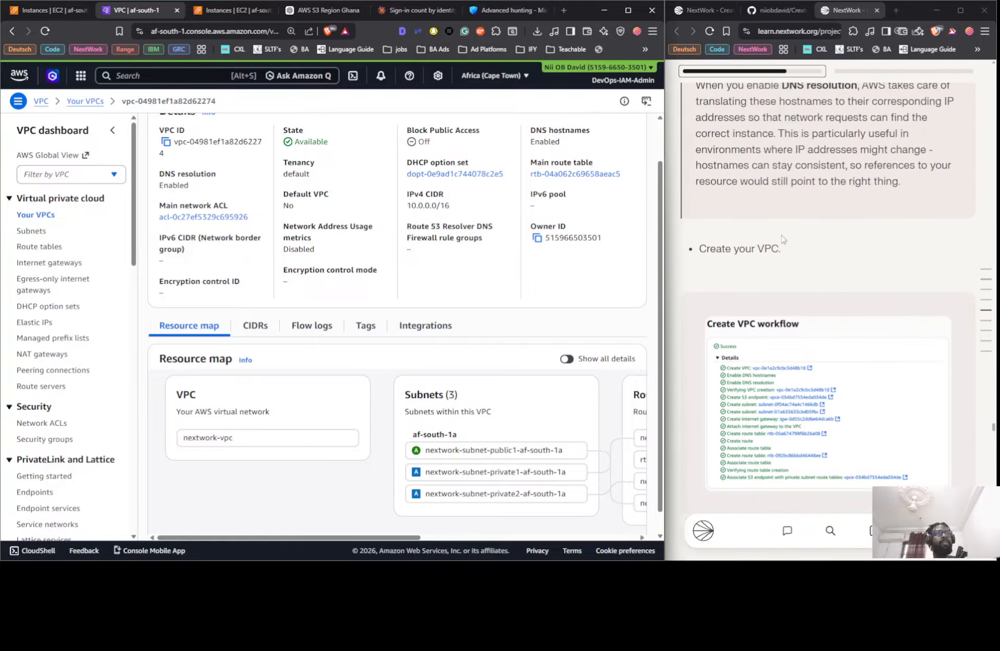
scroll(784, 189, down, 20)
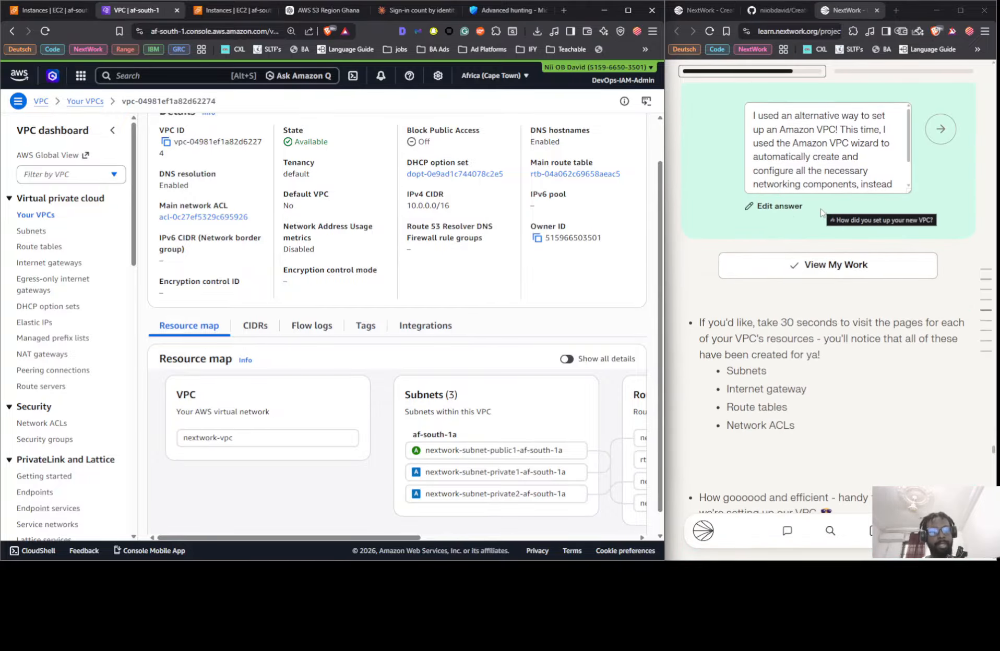
Review the saved answers about the new VPC setup and the project reflection, through to the answer on project duration.
click(933, 141)
click(932, 141)
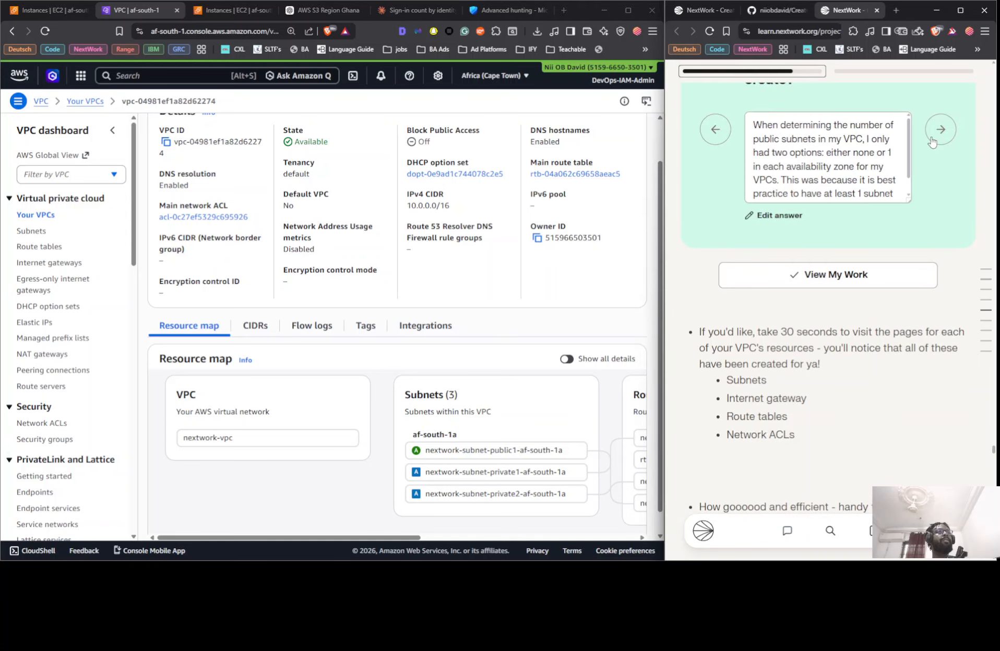
click(932, 140)
scroll(932, 141, down, 12)
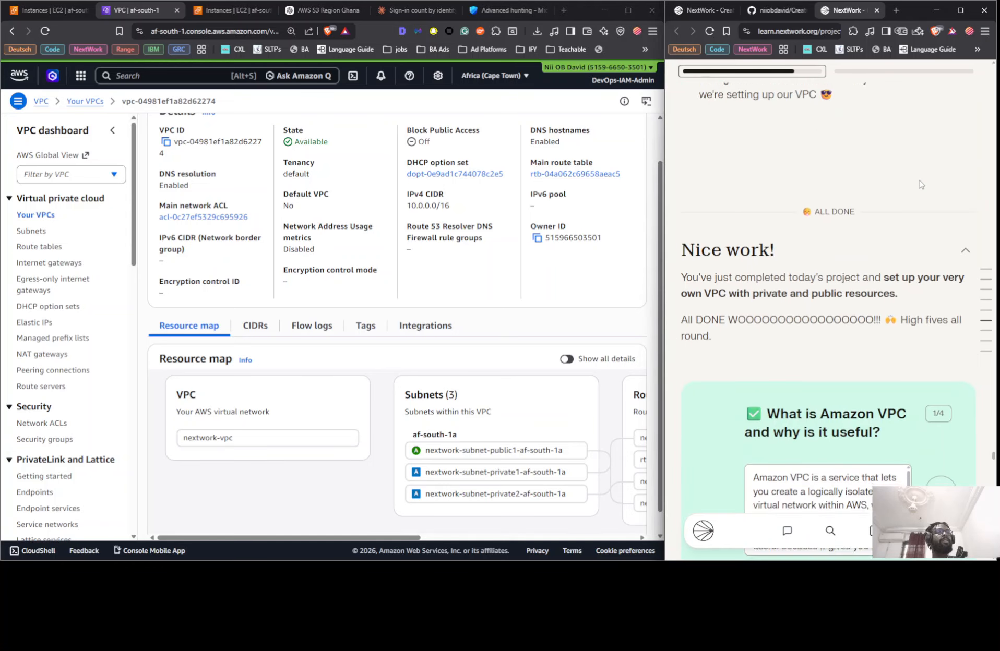
click(933, 141)
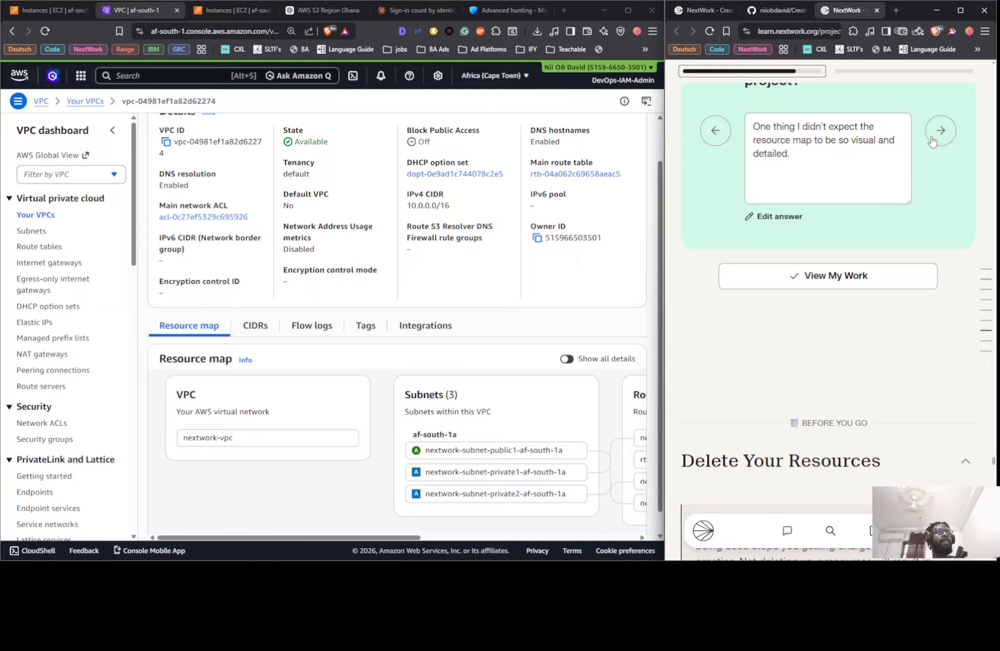
click(932, 141)
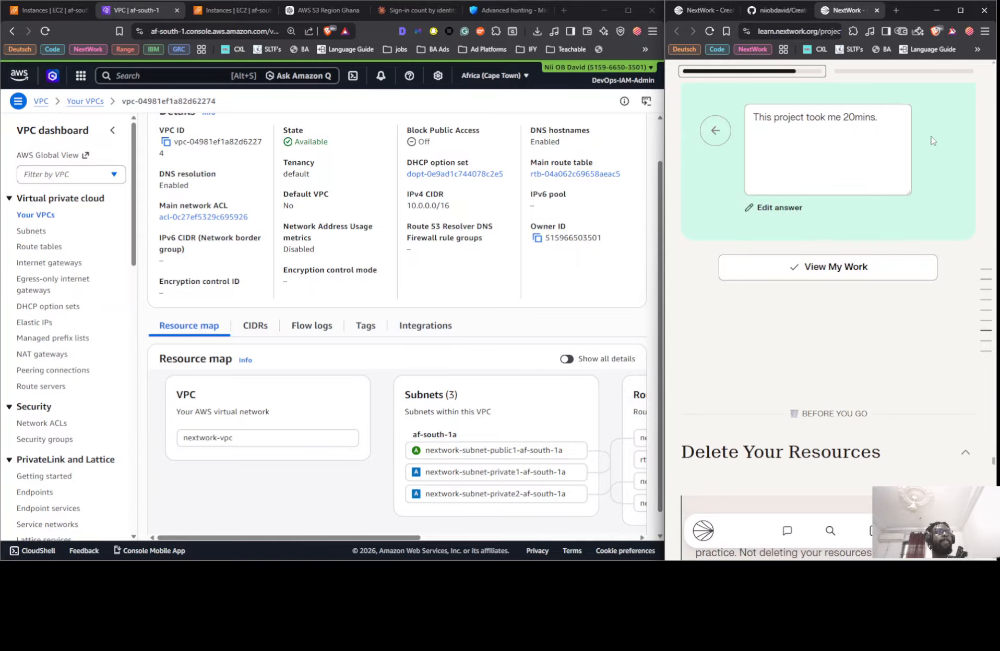
Change the project duration answer to "This project took me 17mins." and save it.
double_click(851, 118)
click(853, 119)
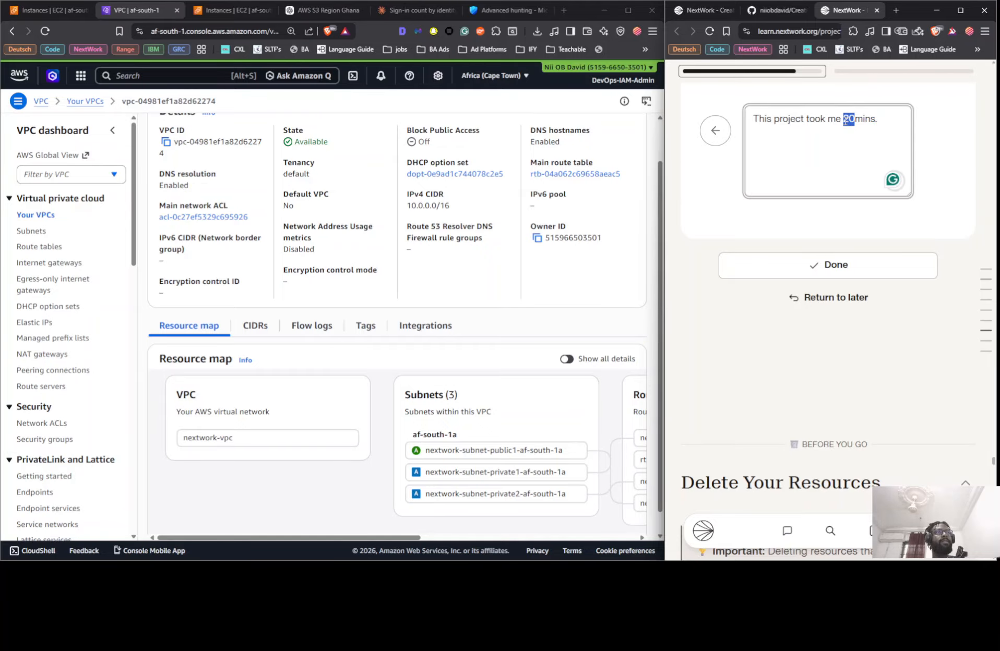
text(17)
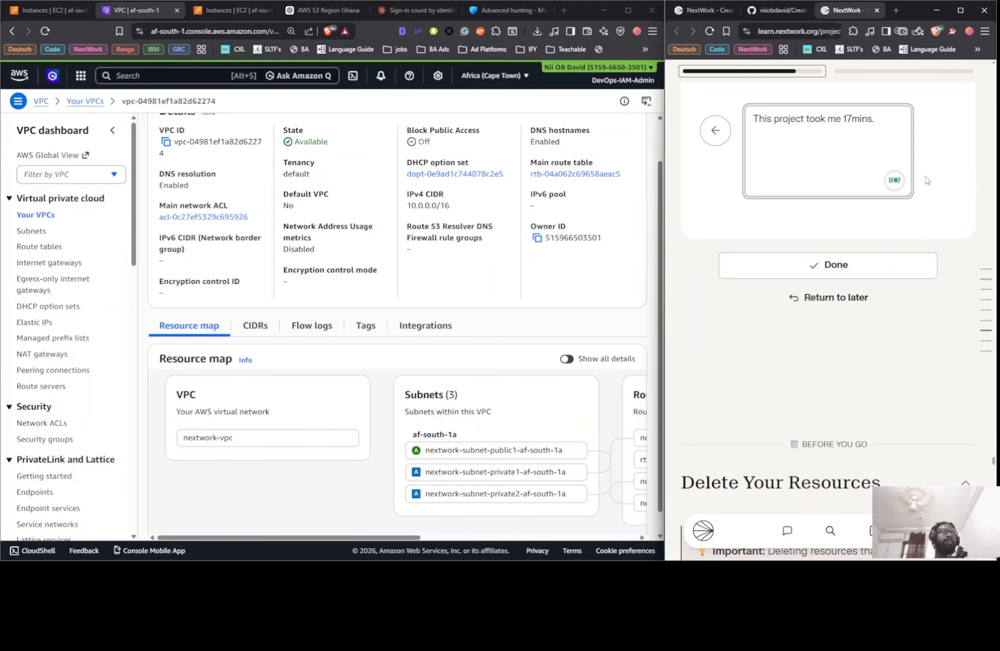
click(846, 264)
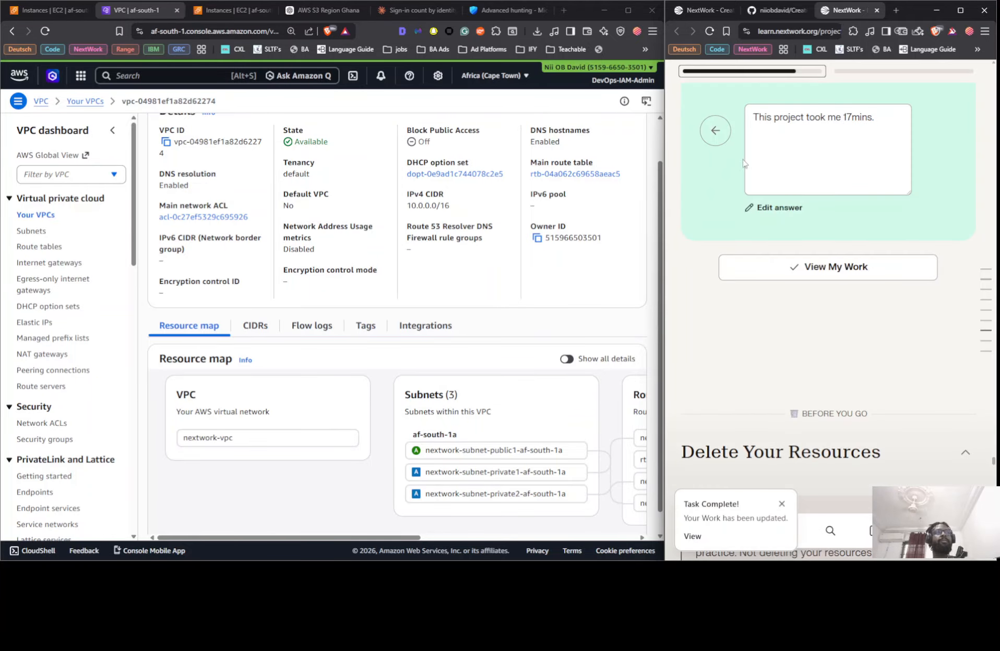
Read the guide's Delete Your Resources section and open the list of VPCs in the console.
scroll(804, 228, down, 6)
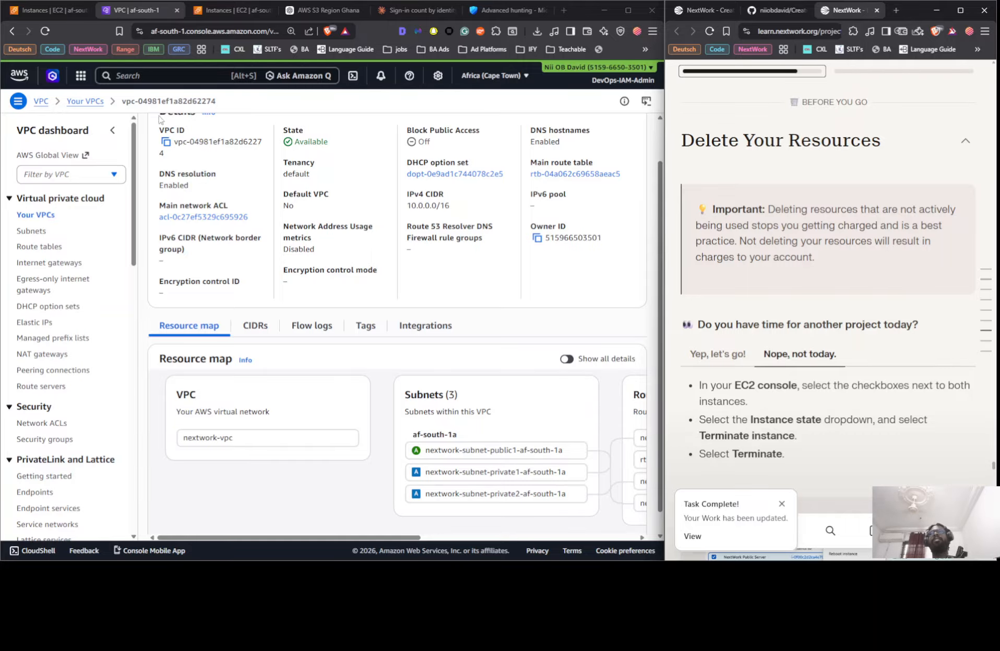
scroll(250, 225, up, 1)
click(230, 10)
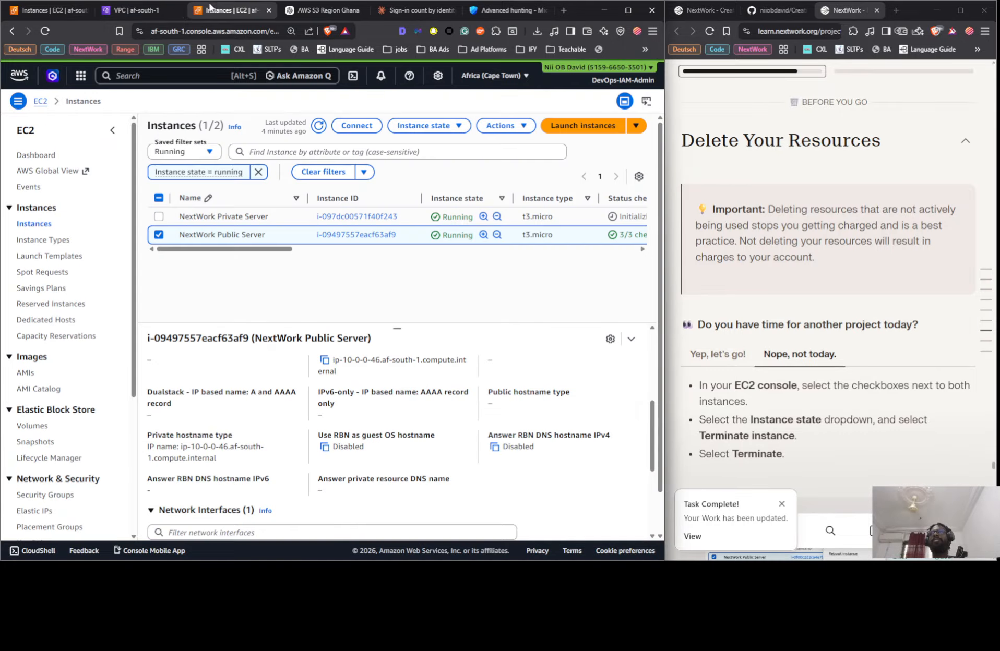
click(141, 13)
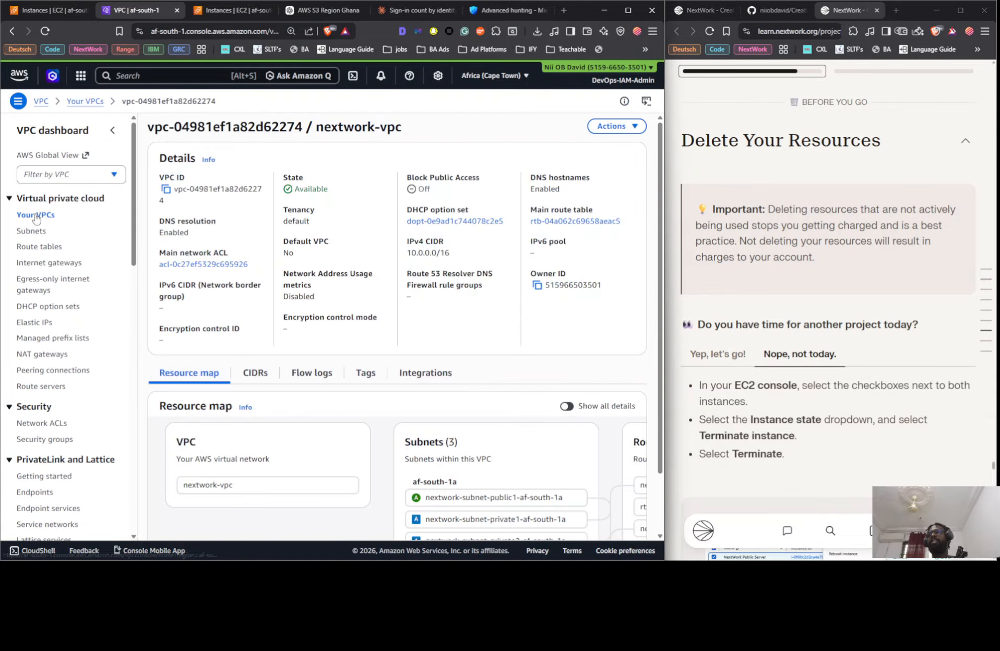
click(53, 215)
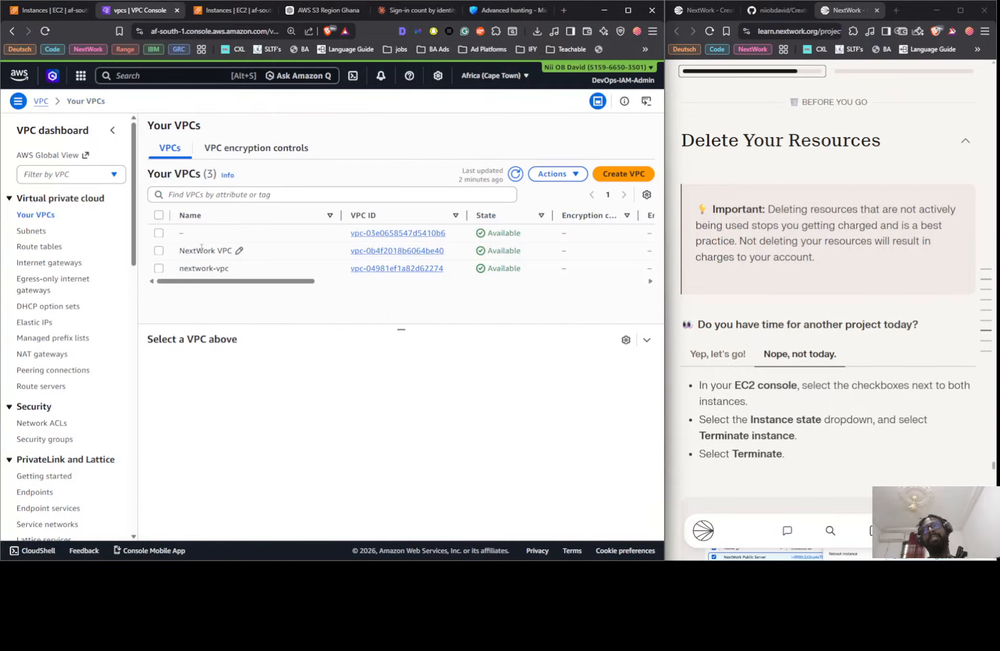
Try to delete the NextWork VPC, then open its linked instances and select the NextWork Private Server.
click(158, 250)
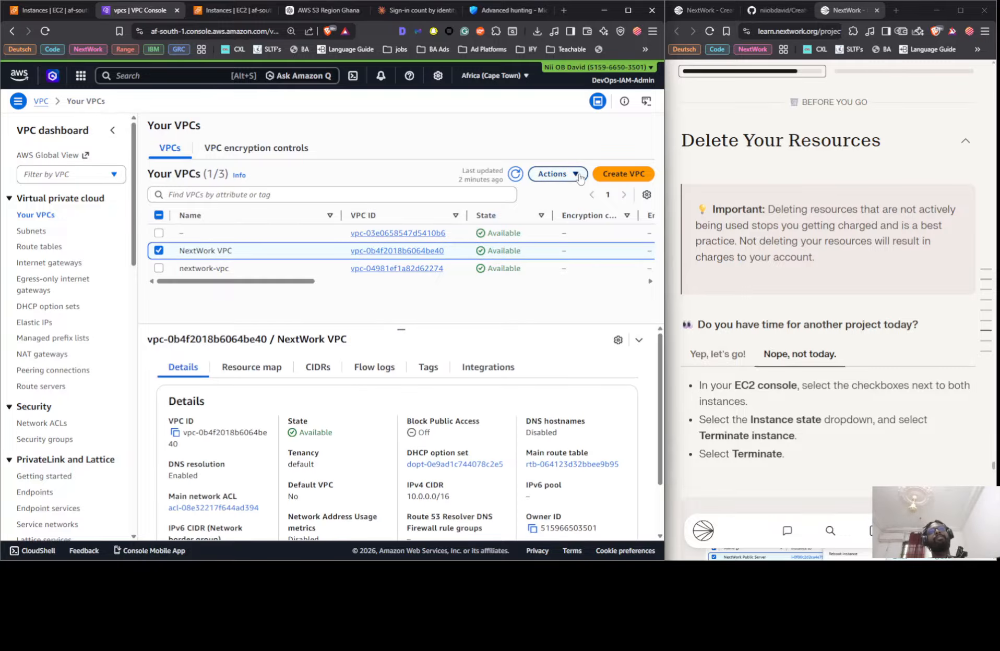
click(556, 174)
click(520, 311)
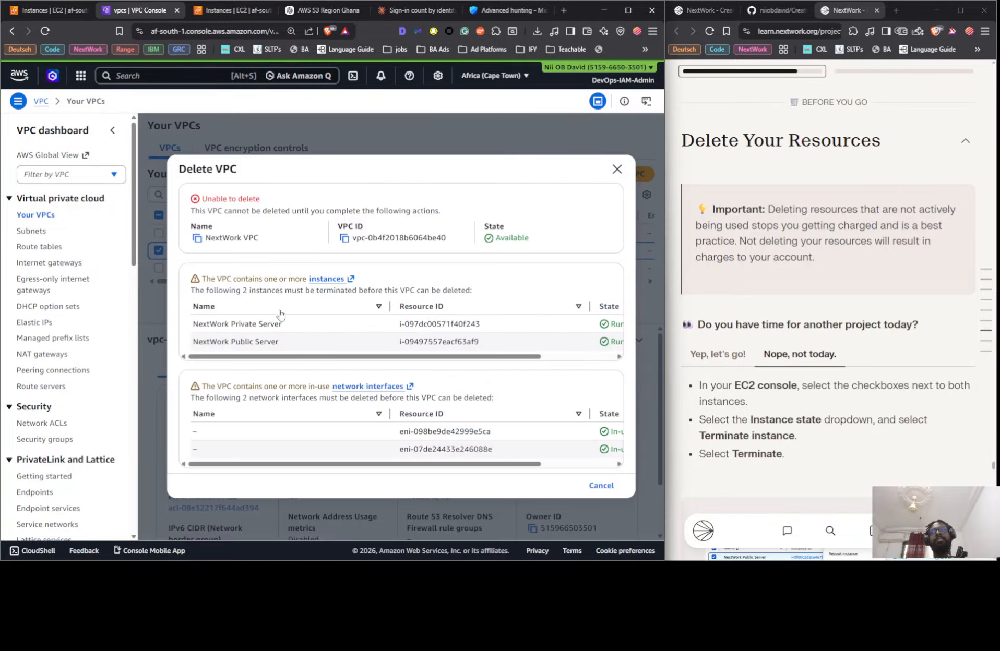
click(324, 280)
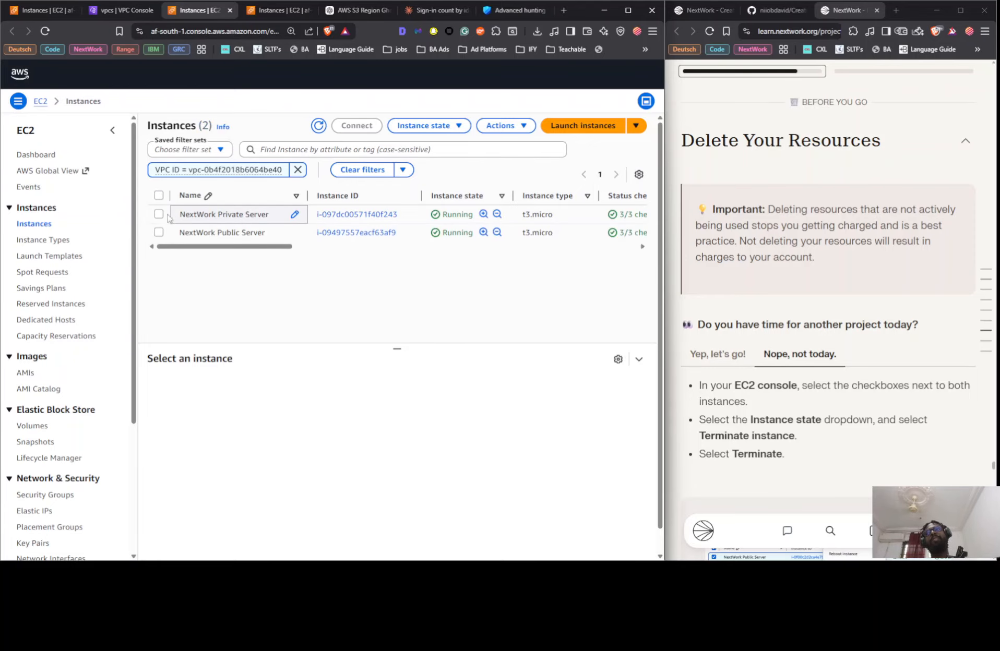
click(159, 214)
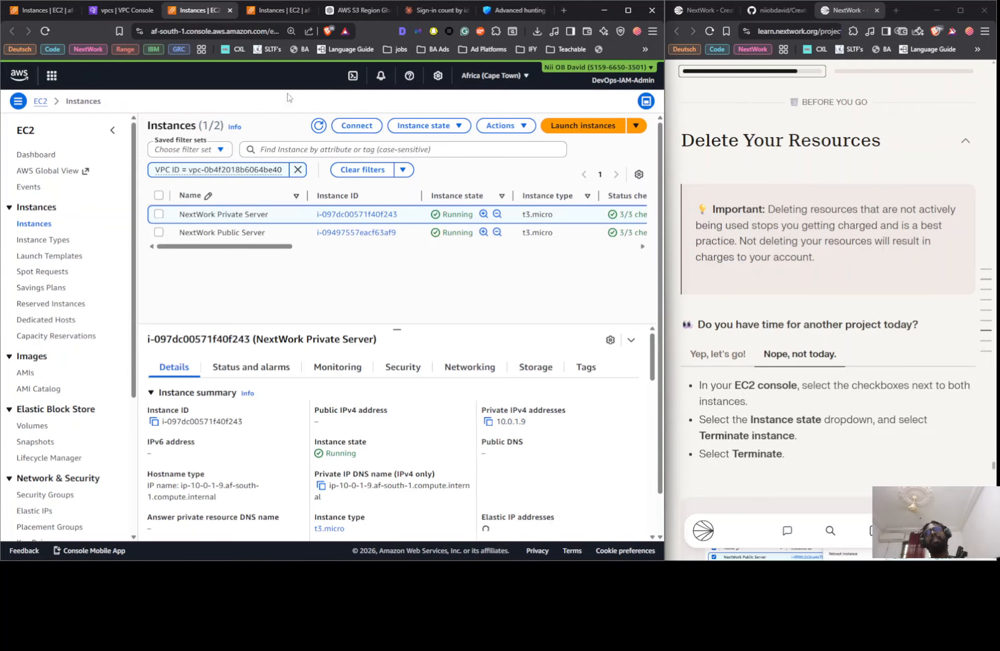
click(428, 126)
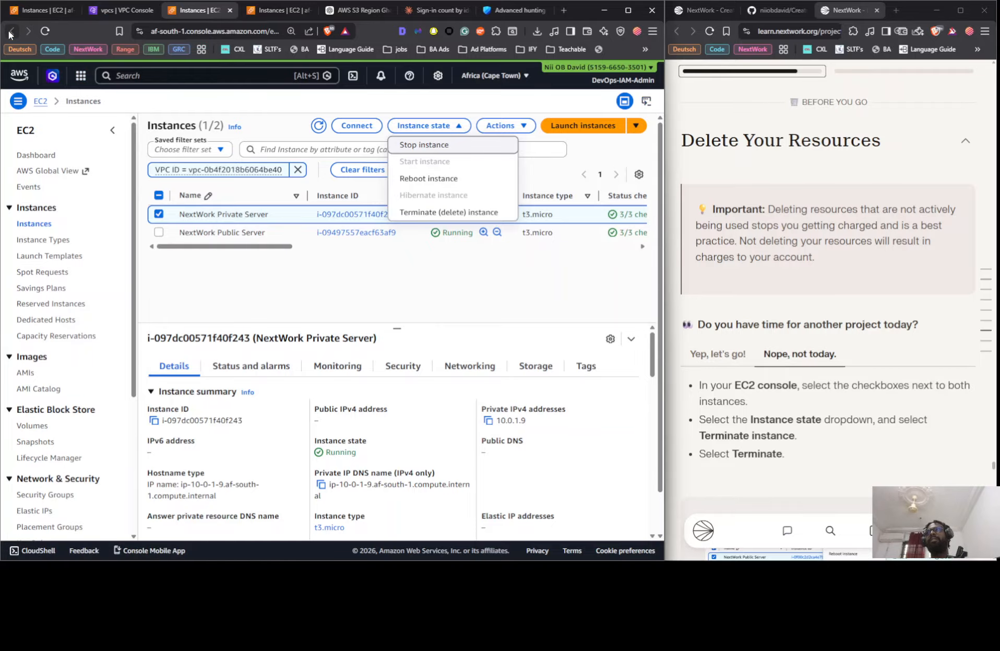
Open the network interfaces linked from the NextWork VPC's deletion dialog and close the VPC-filtered instances page.
click(117, 10)
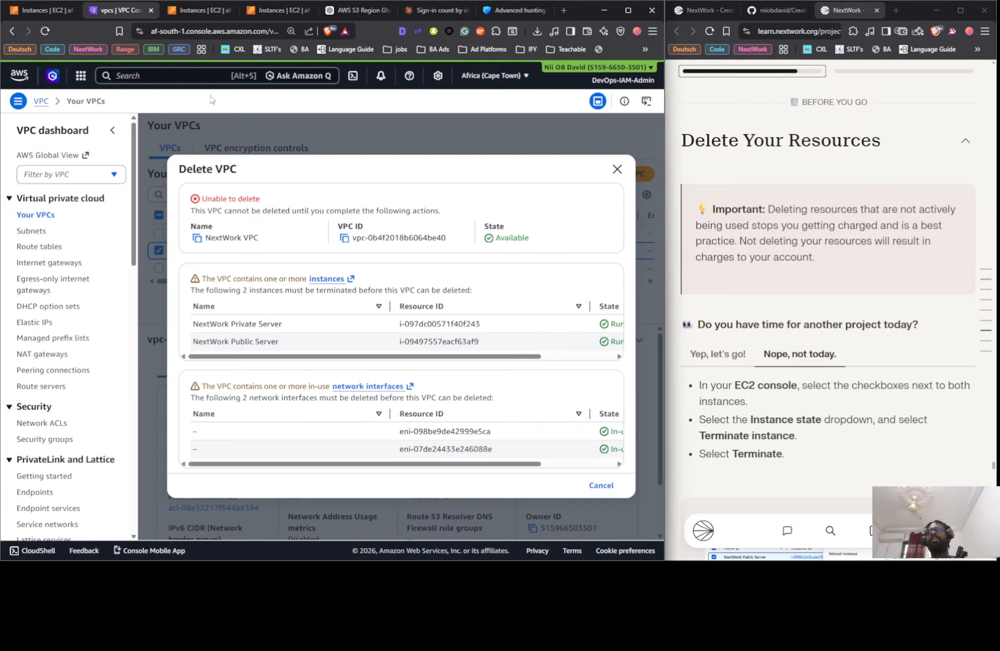
click(370, 386)
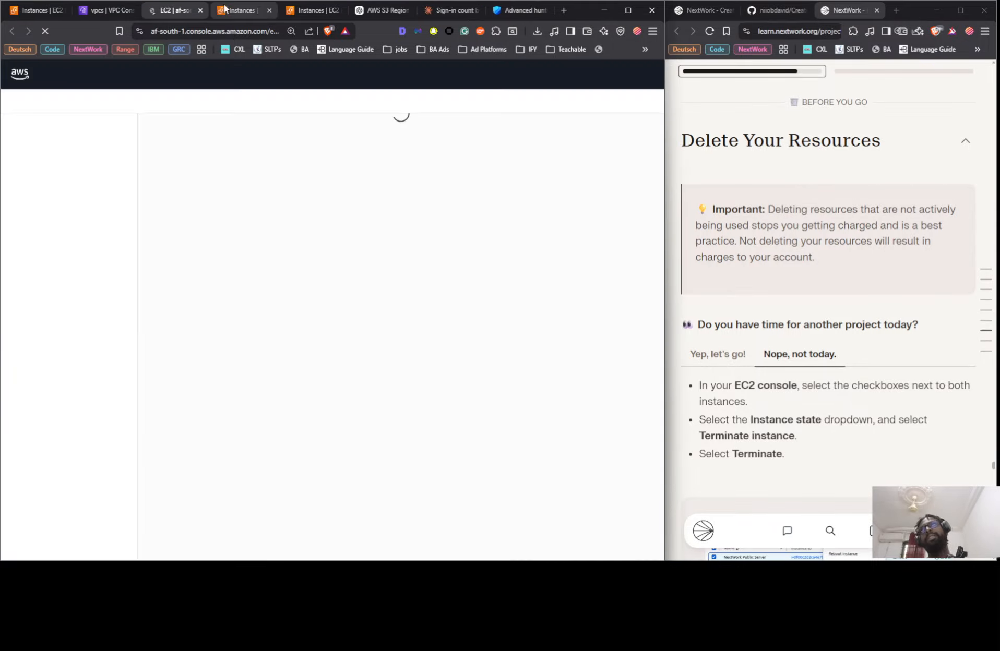
click(270, 11)
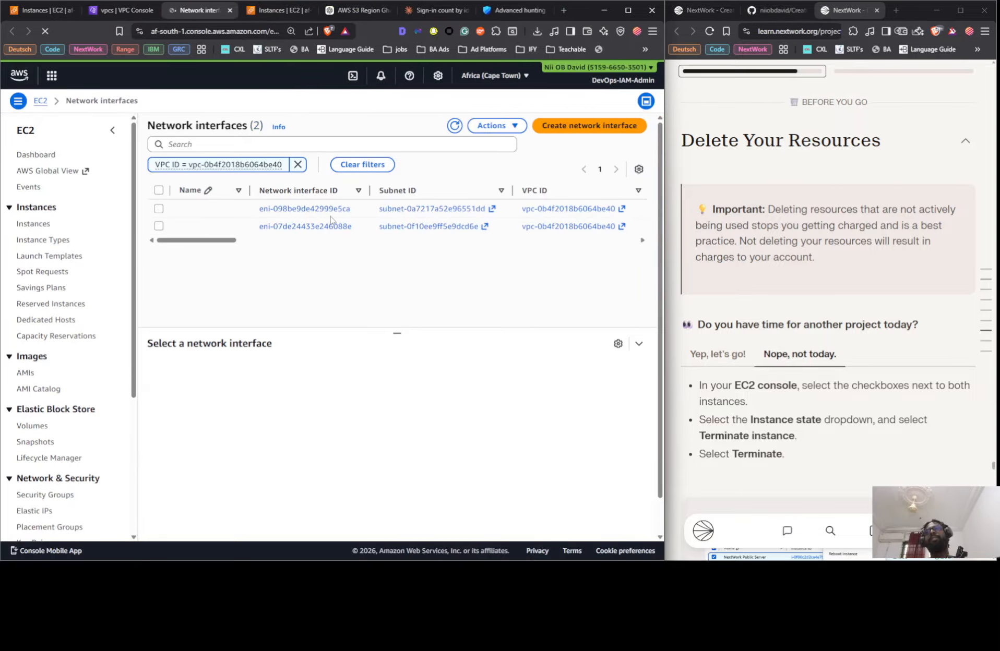
Try to detach and delete the network interface eni-098be9de42999e5ca.
click(361, 211)
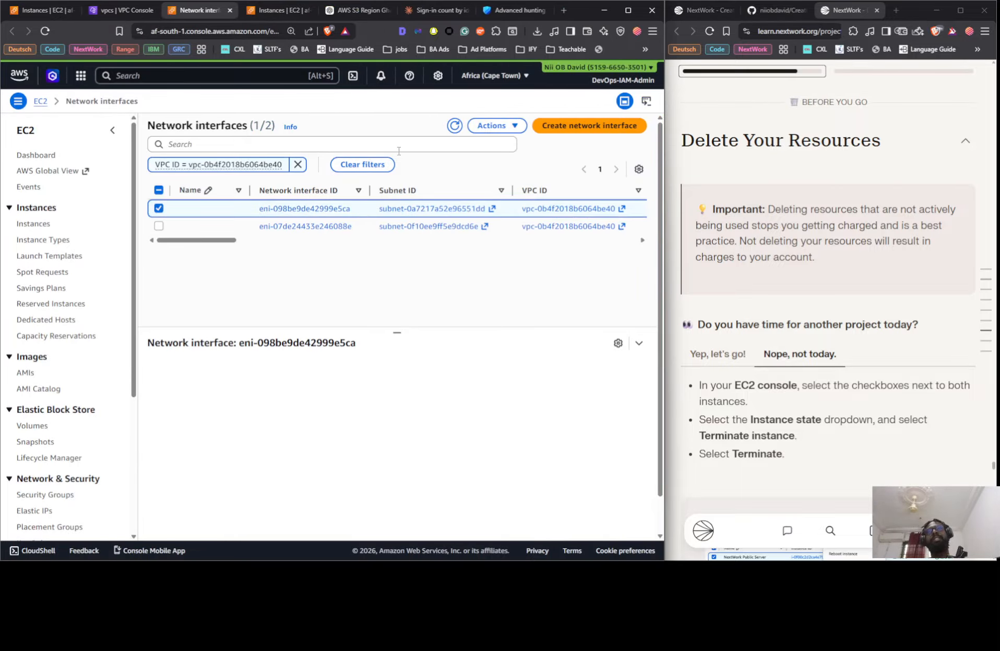
click(494, 125)
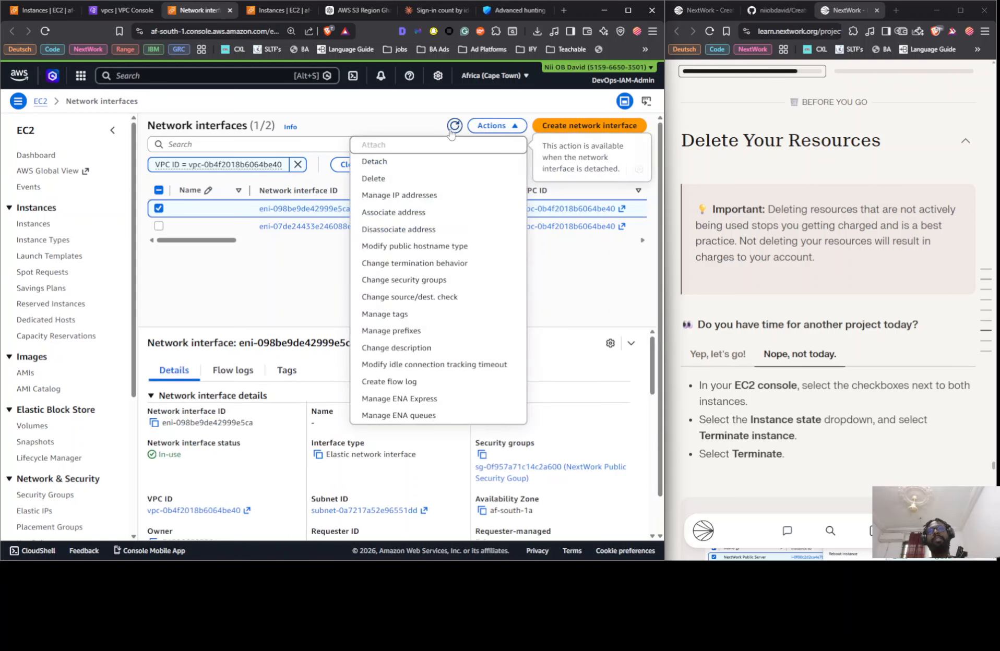
click(423, 162)
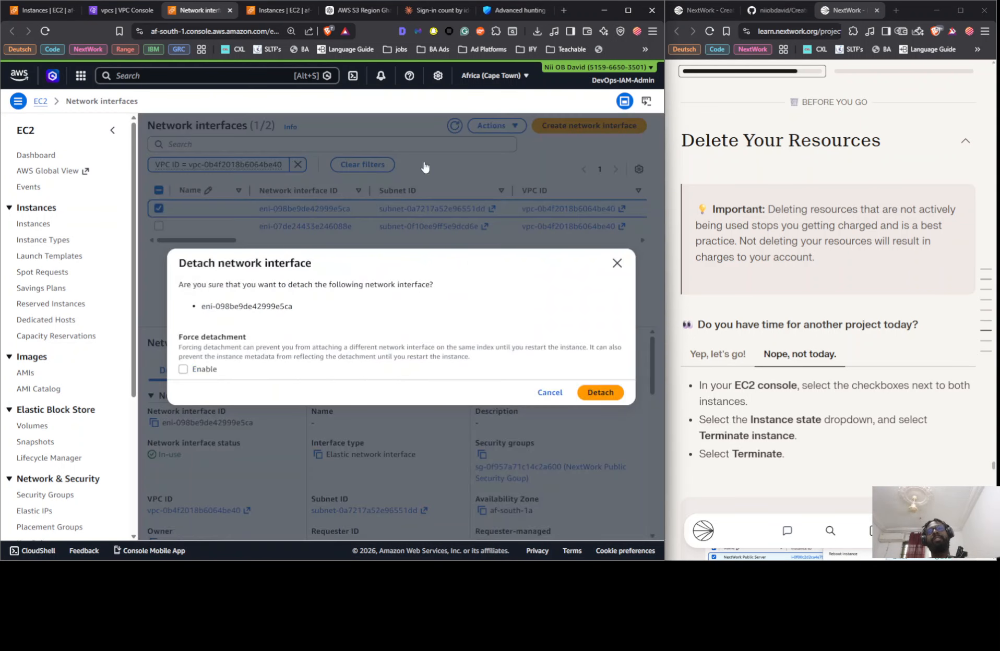
click(616, 263)
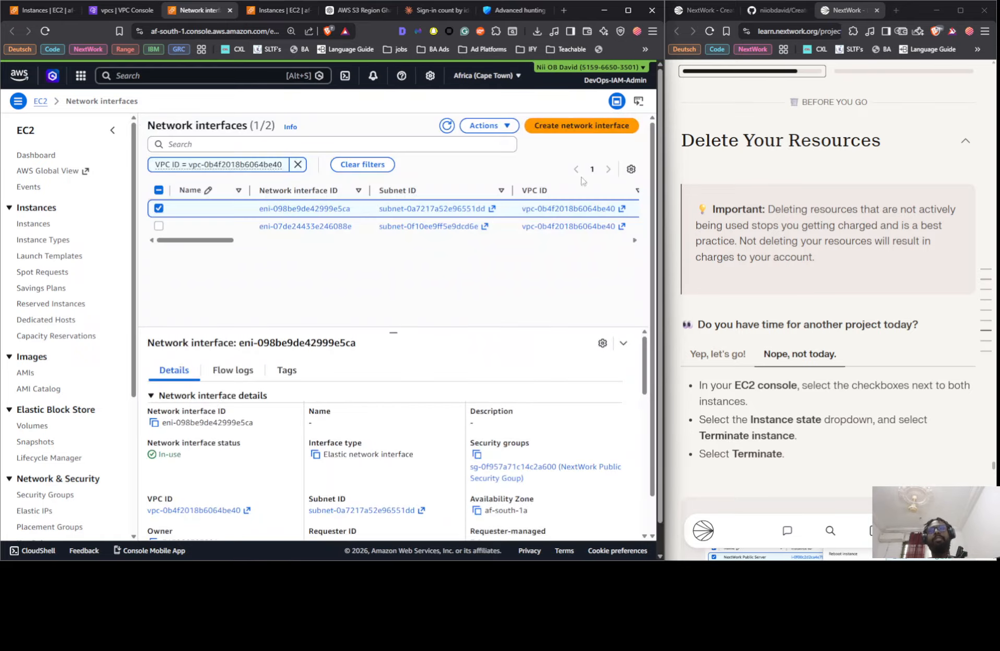
click(496, 126)
click(451, 179)
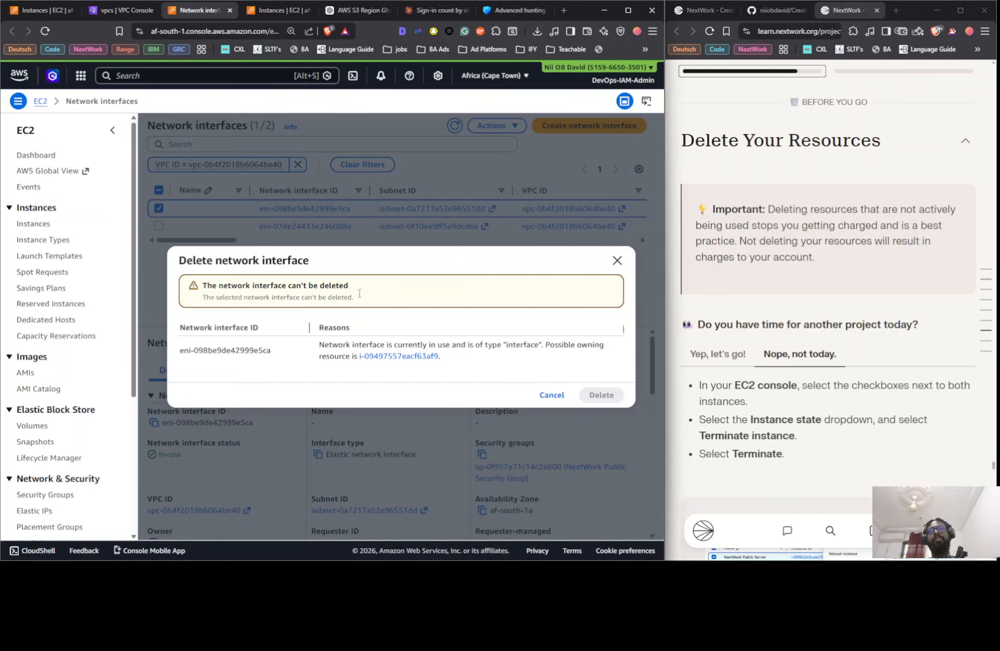
click(616, 263)
click(496, 125)
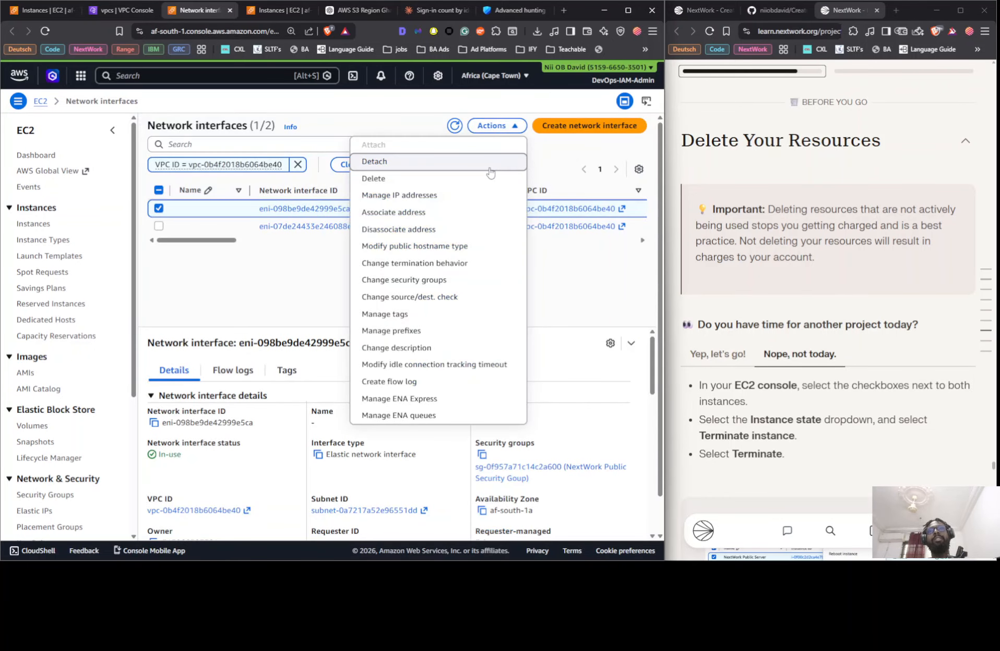
click(490, 162)
click(490, 173)
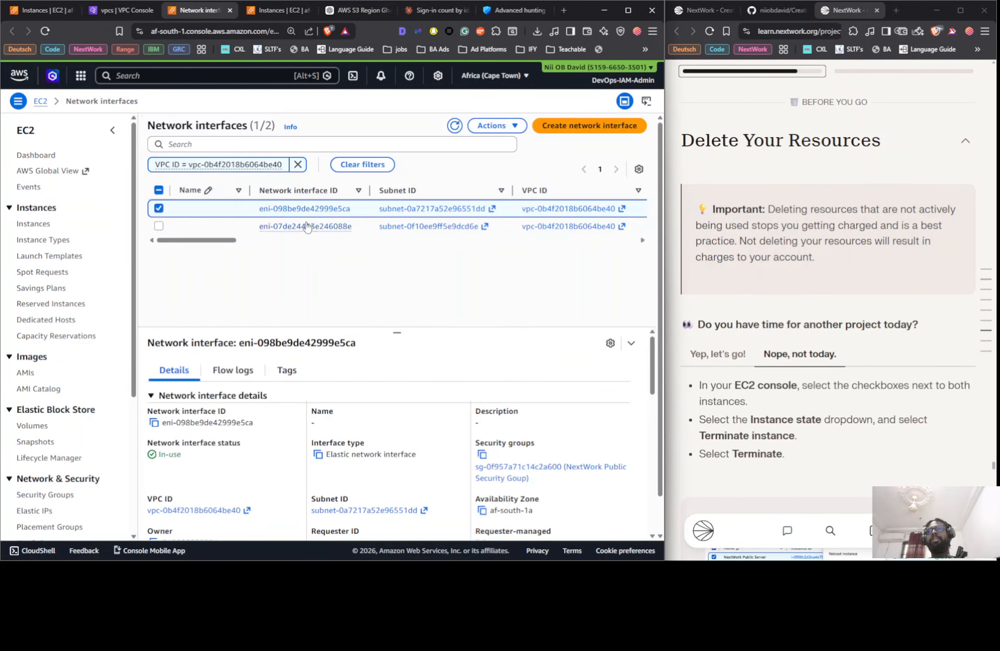
click(221, 227)
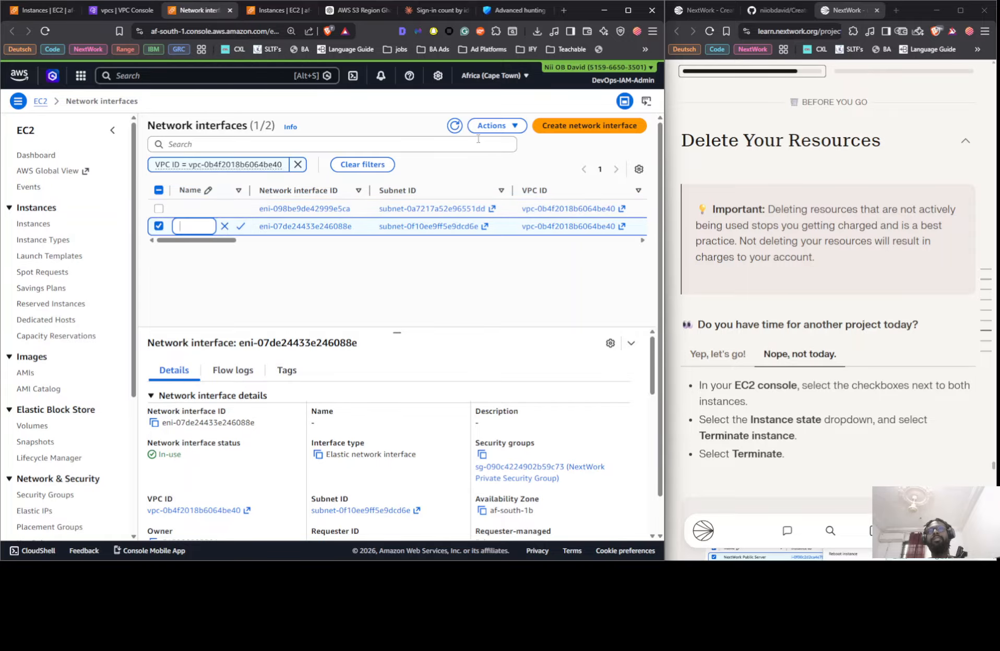
click(493, 126)
click(477, 162)
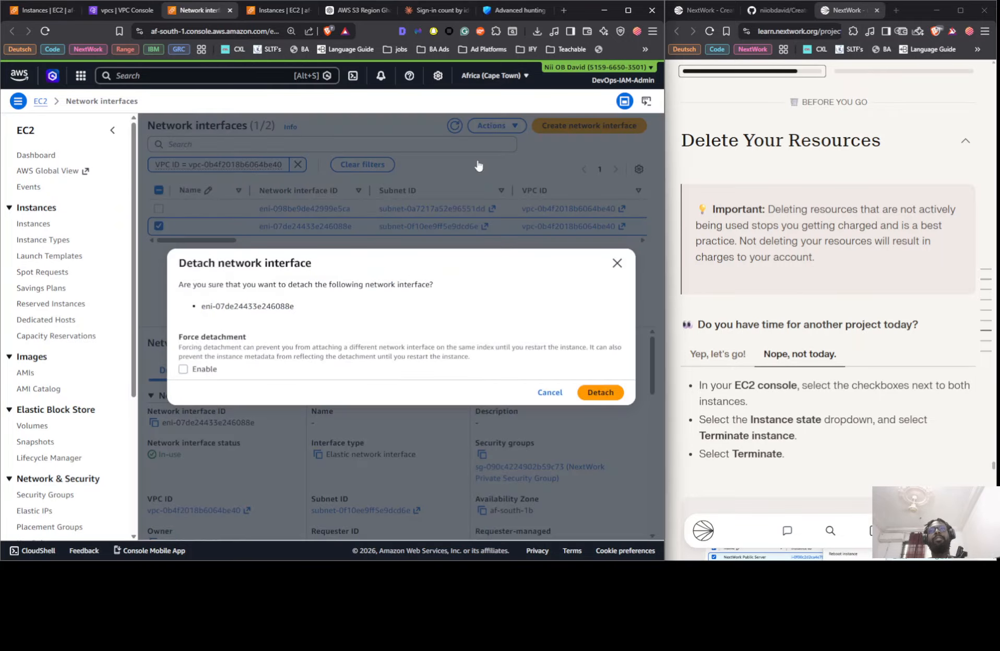
click(617, 264)
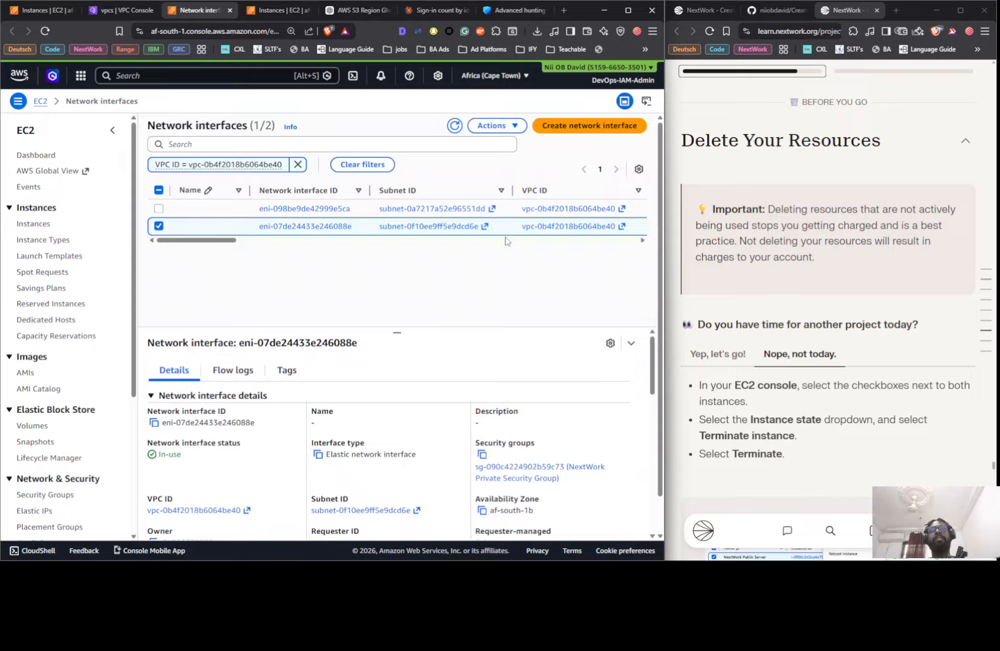
click(158, 208)
click(493, 125)
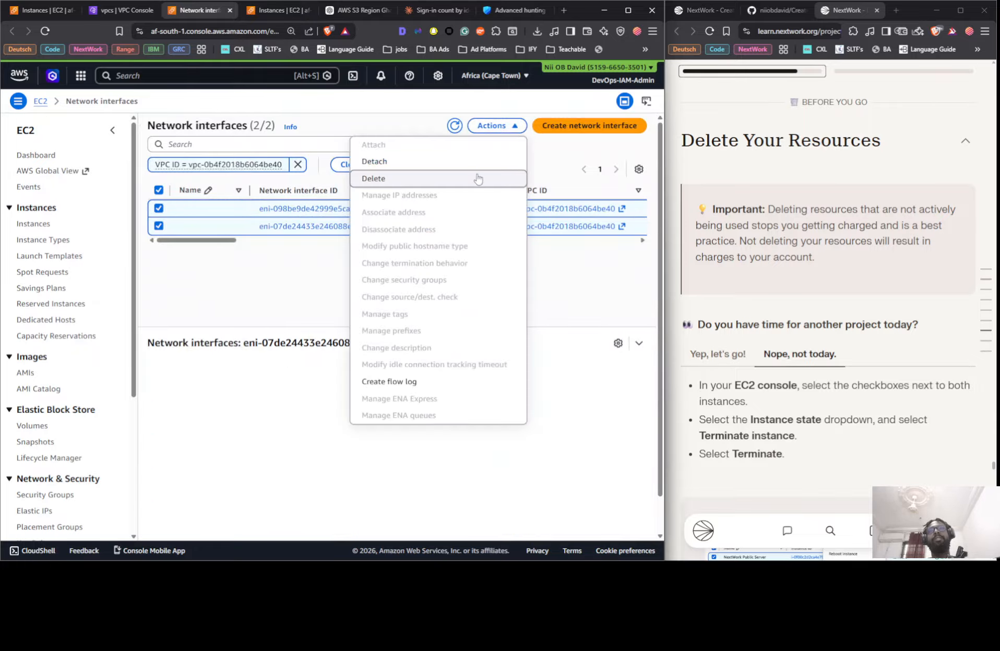
click(476, 168)
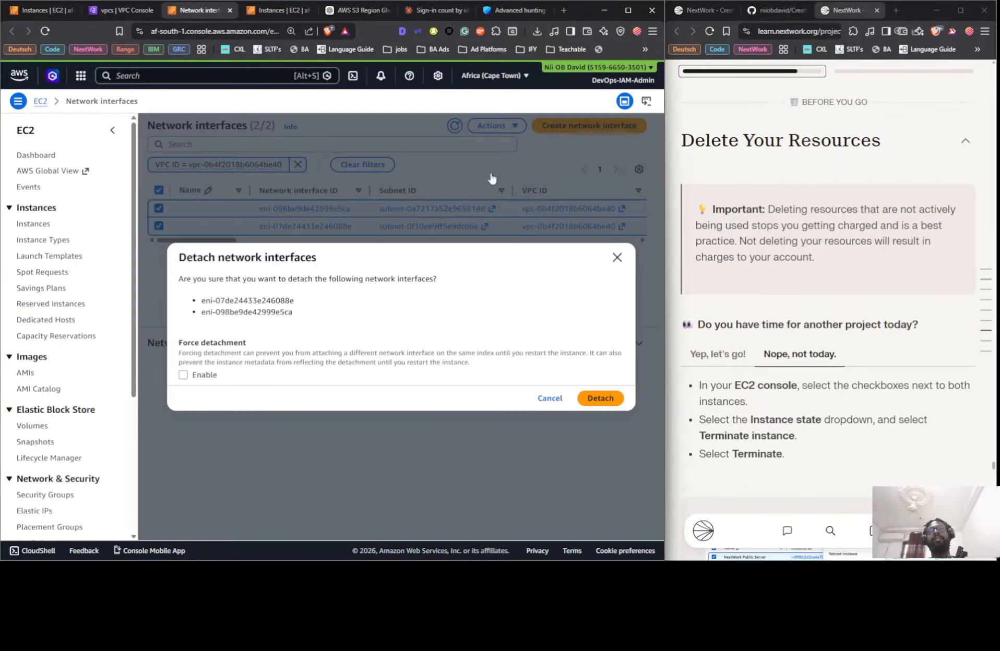
click(617, 258)
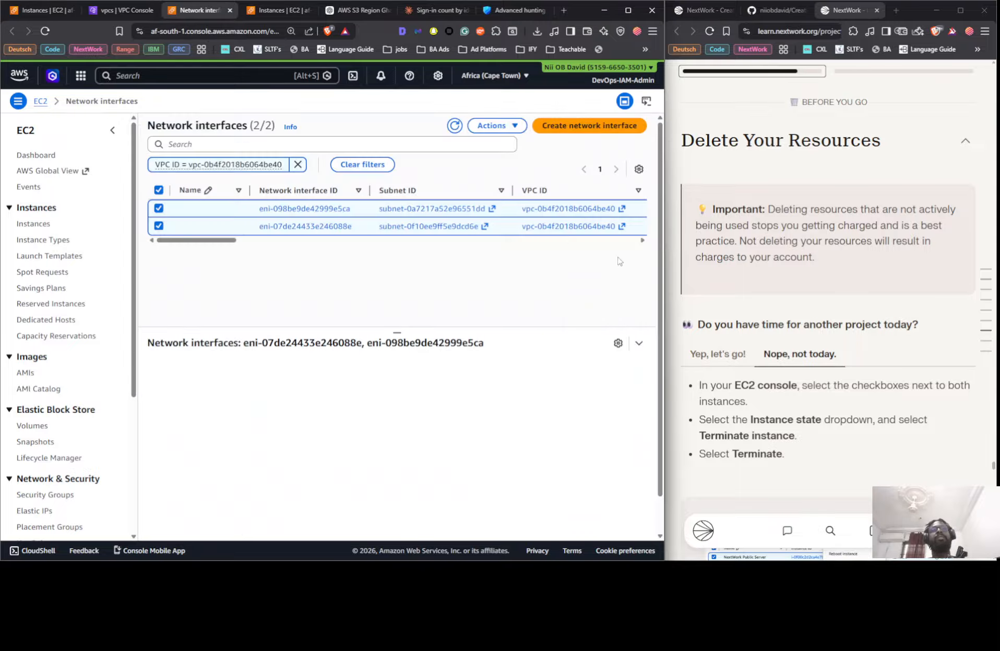
Terminate both running EC2 instances, NextWork Private Server and NextWork Public Server.
click(279, 11)
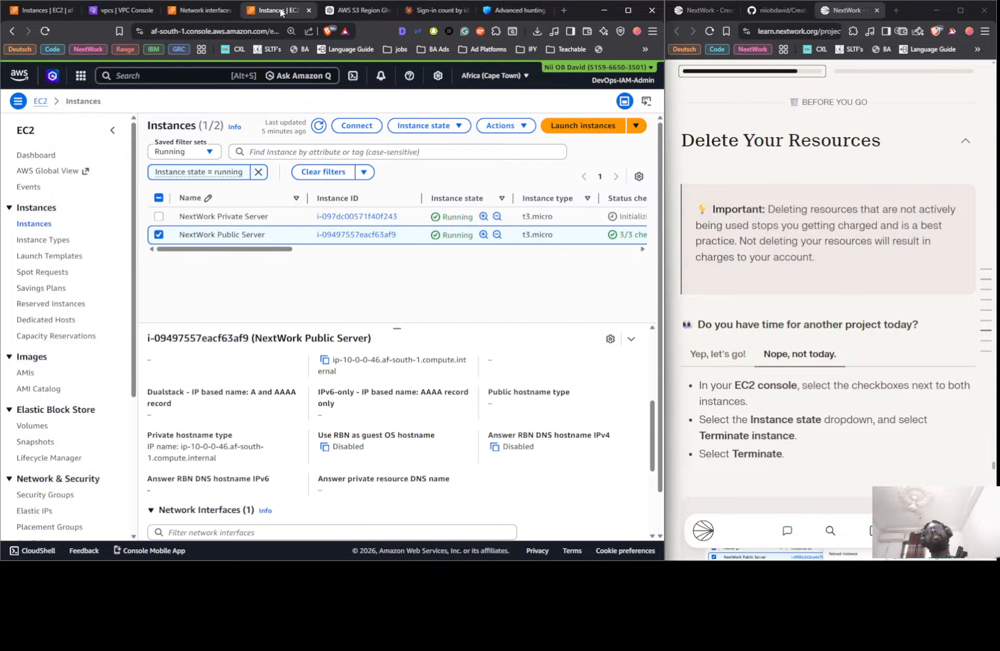
click(159, 200)
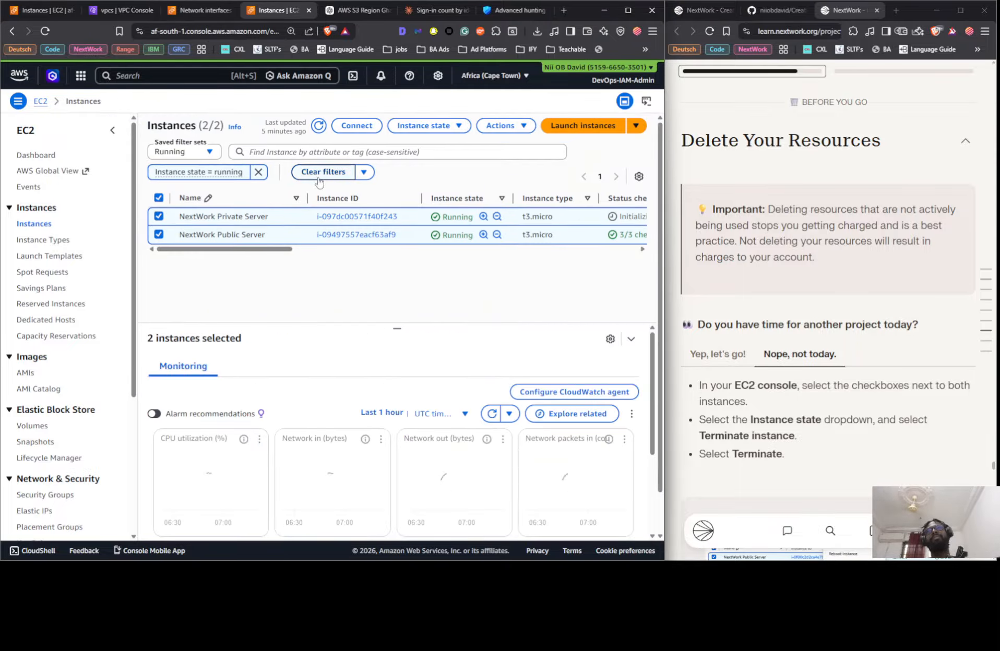
click(427, 126)
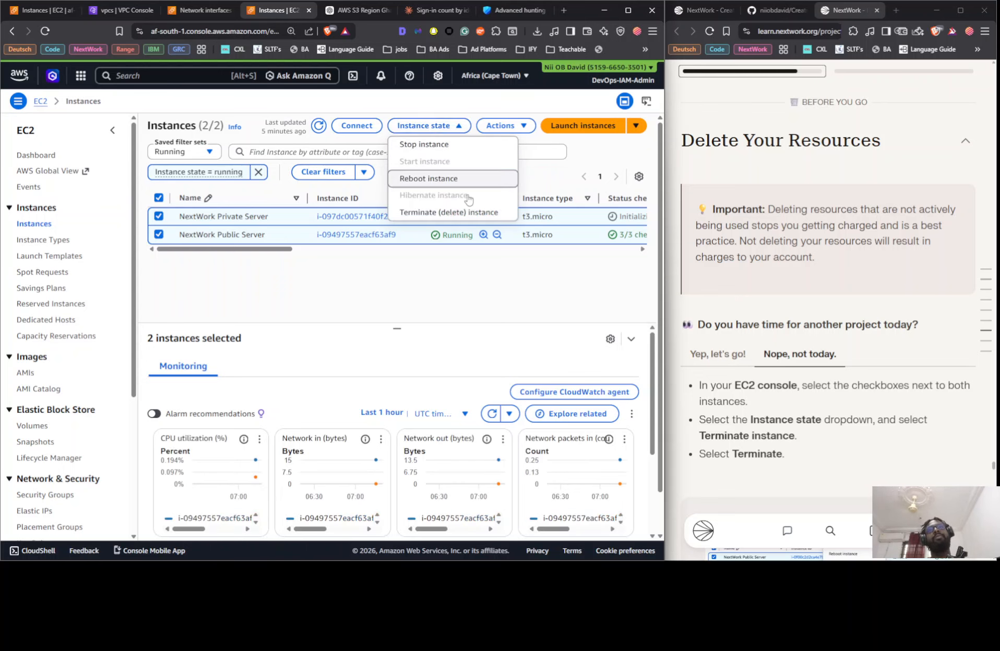
click(464, 214)
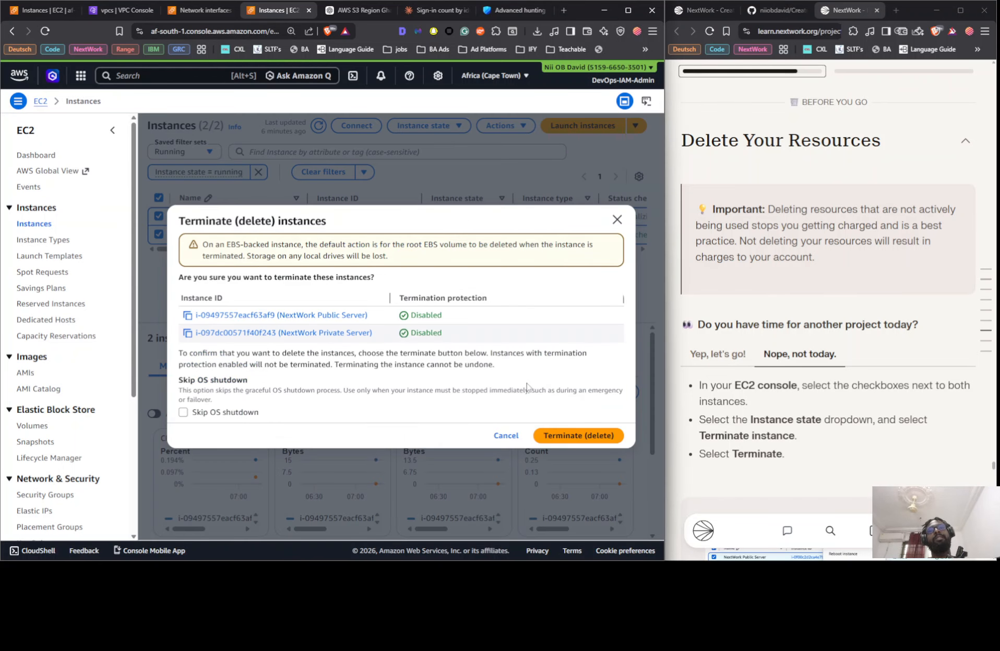
click(563, 435)
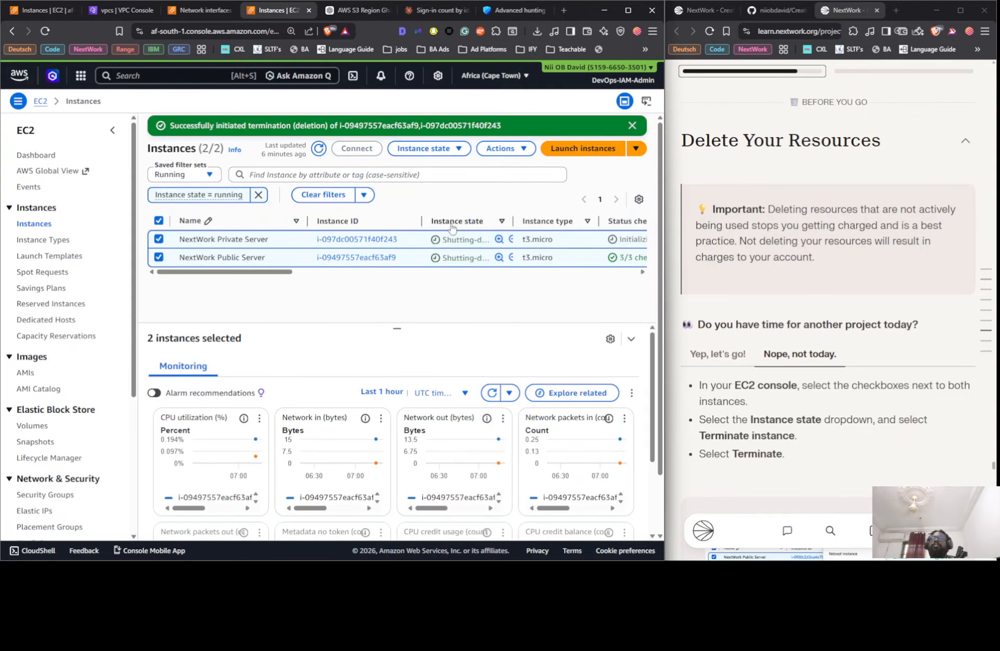
Refresh the network interfaces and running instances lists to check the cleanup's progress.
click(207, 14)
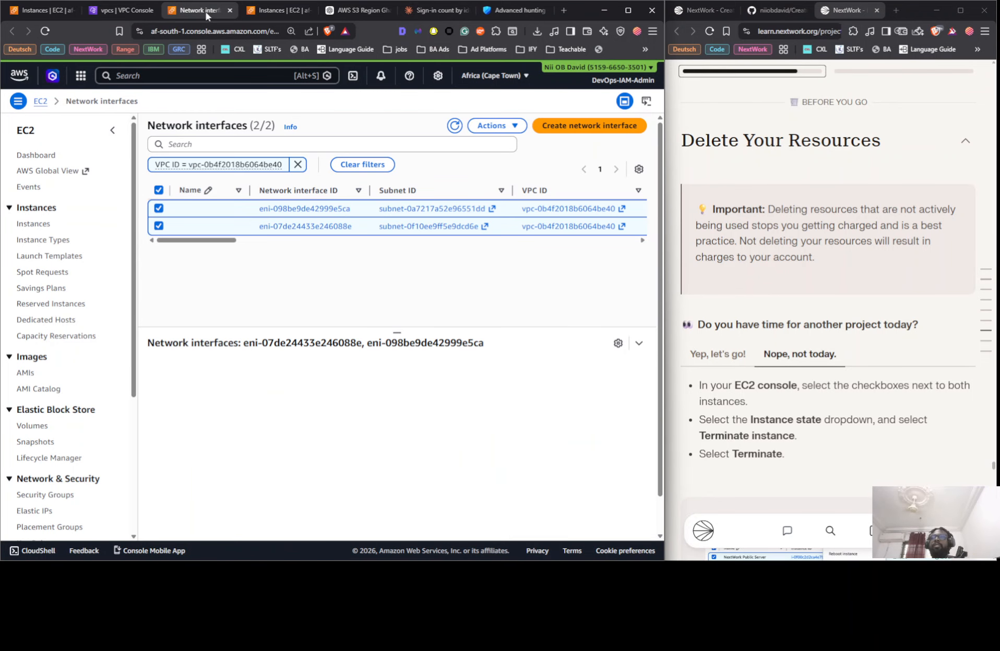
click(455, 126)
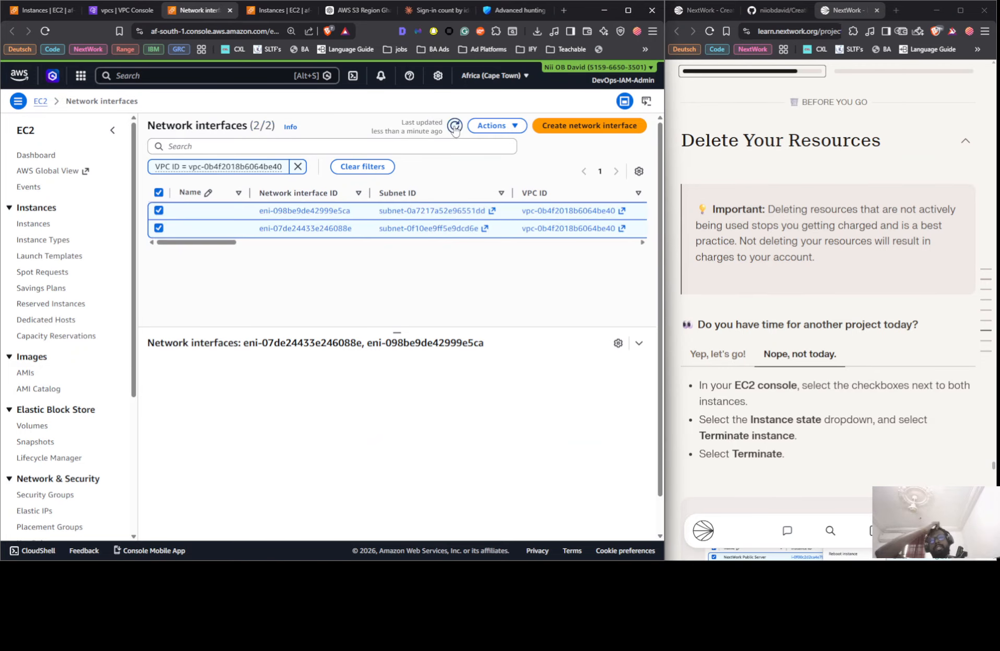
click(245, 12)
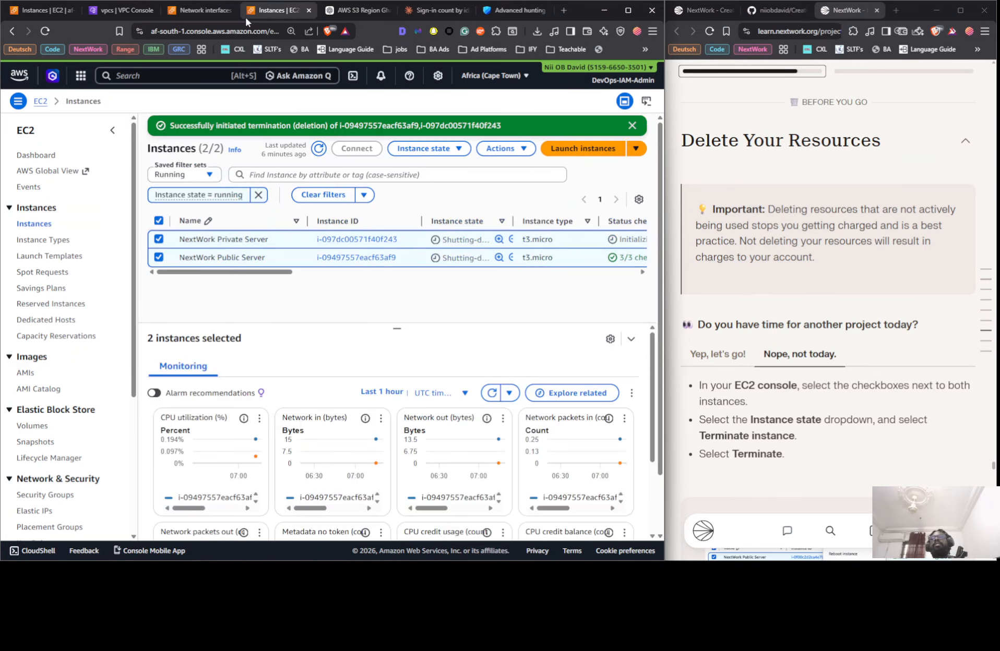
click(317, 149)
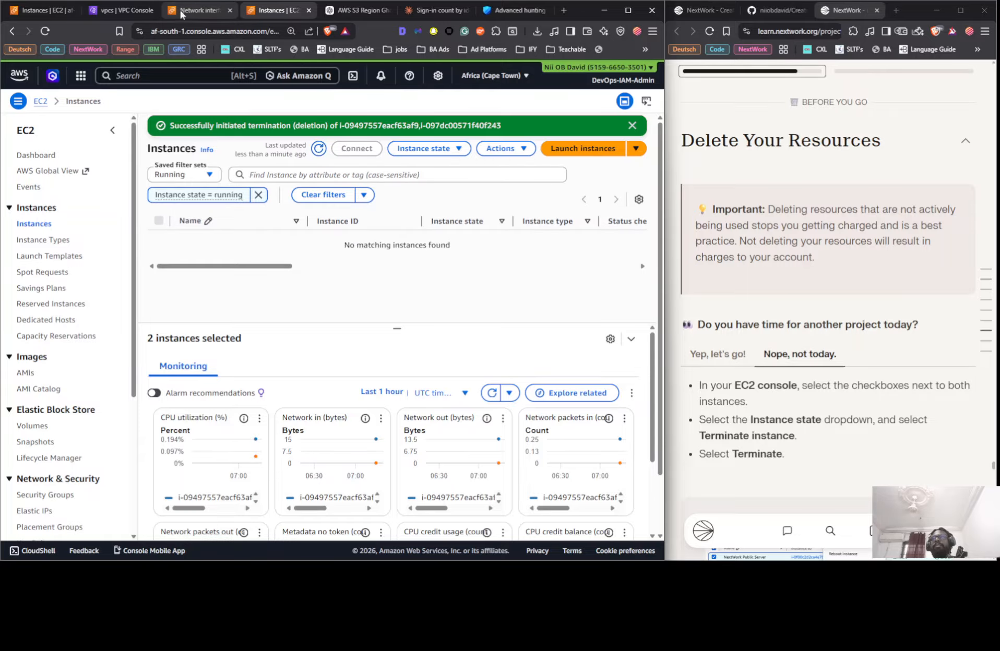
click(199, 11)
click(453, 126)
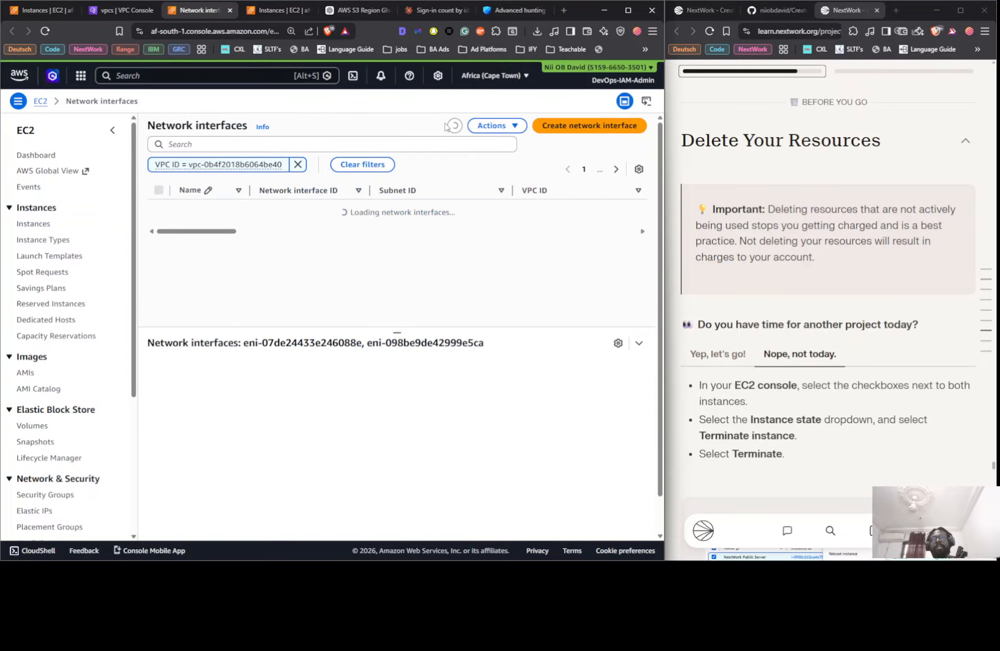
click(455, 126)
click(455, 125)
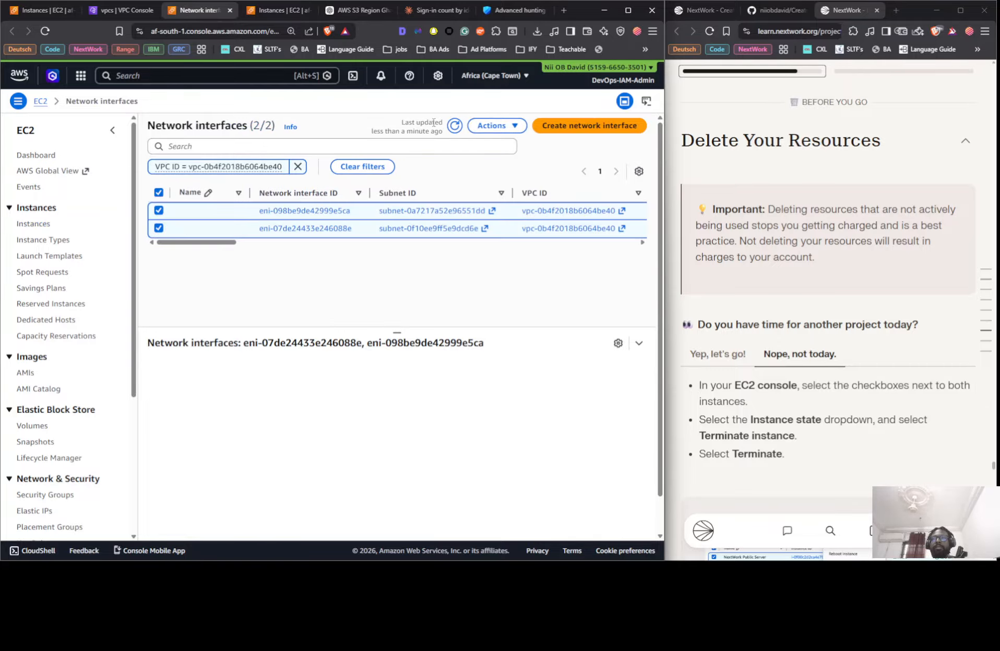
Remove the VPC ID filter from the network interfaces and the running-state filter from the instances to view everything.
click(298, 167)
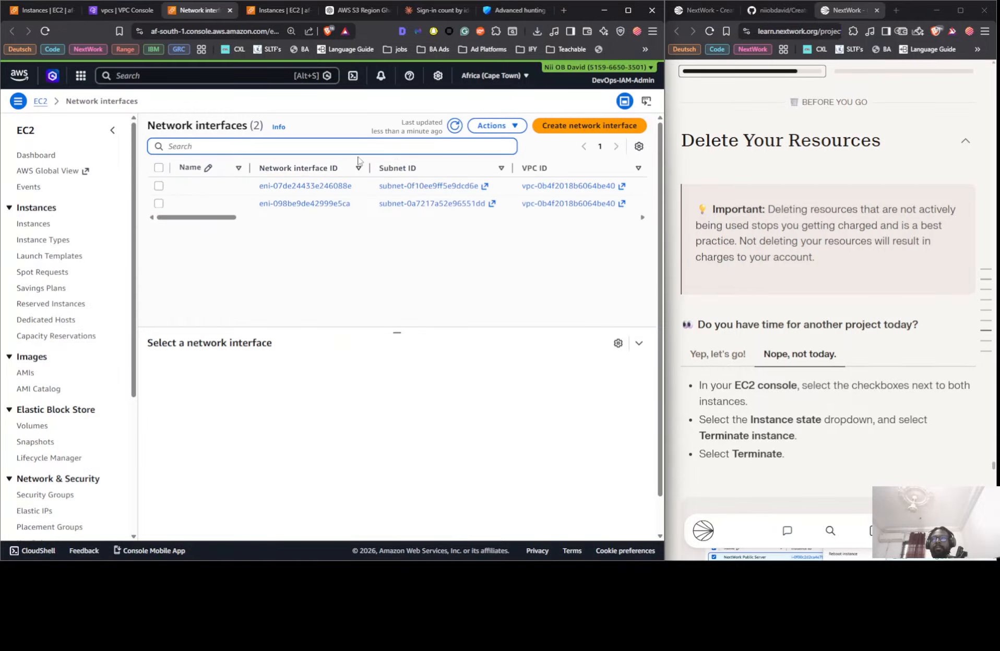
click(274, 8)
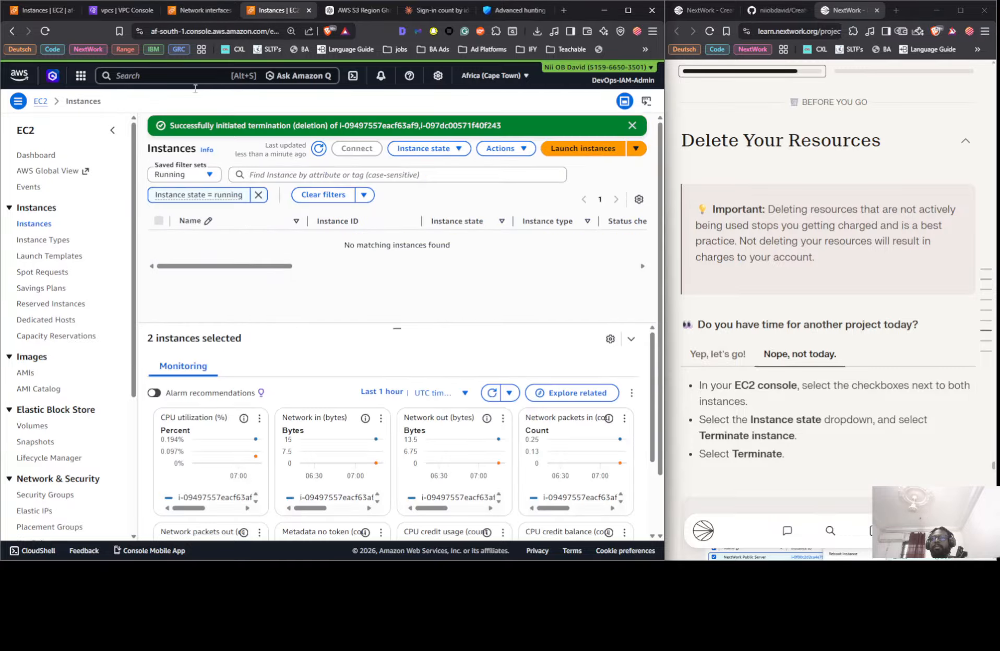
click(256, 198)
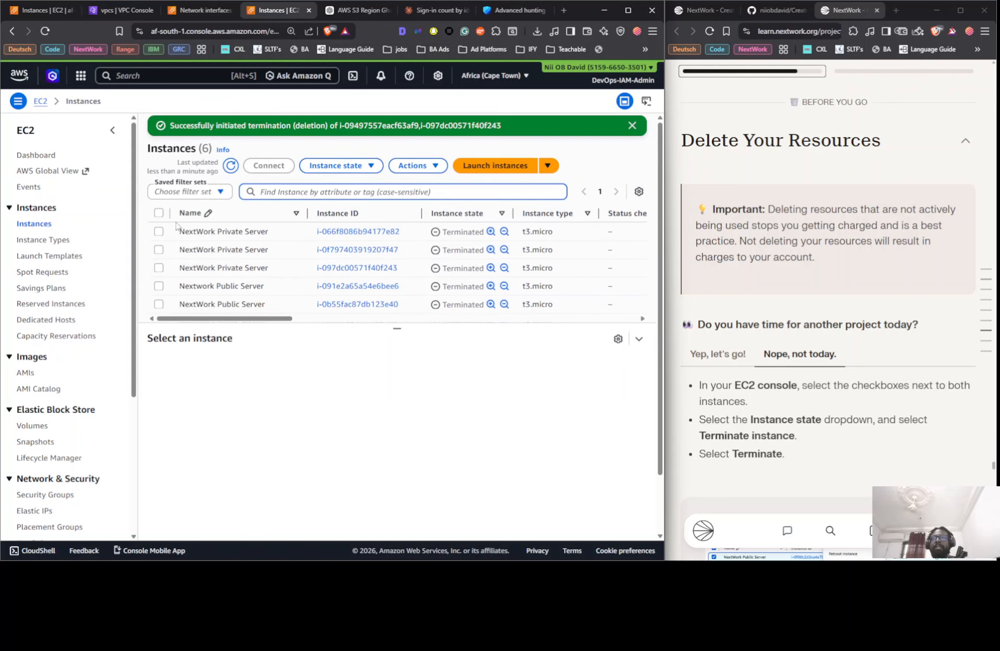
Terminate all the listed NextWork Private and Public Server instances again, refresh the instances list and dismiss the notifications.
click(159, 213)
click(336, 165)
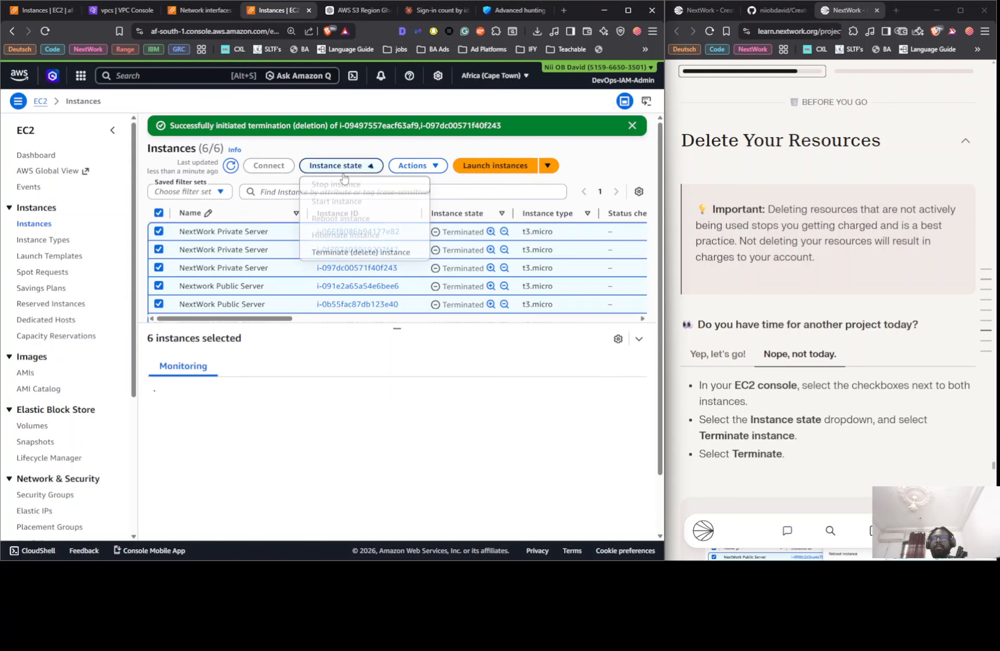
click(364, 252)
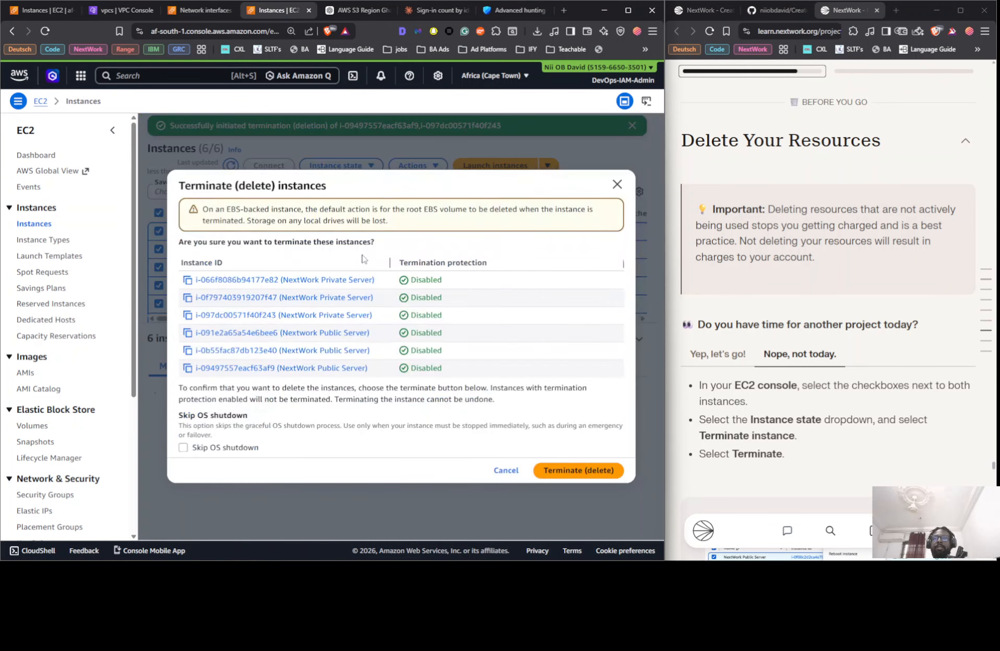
click(559, 472)
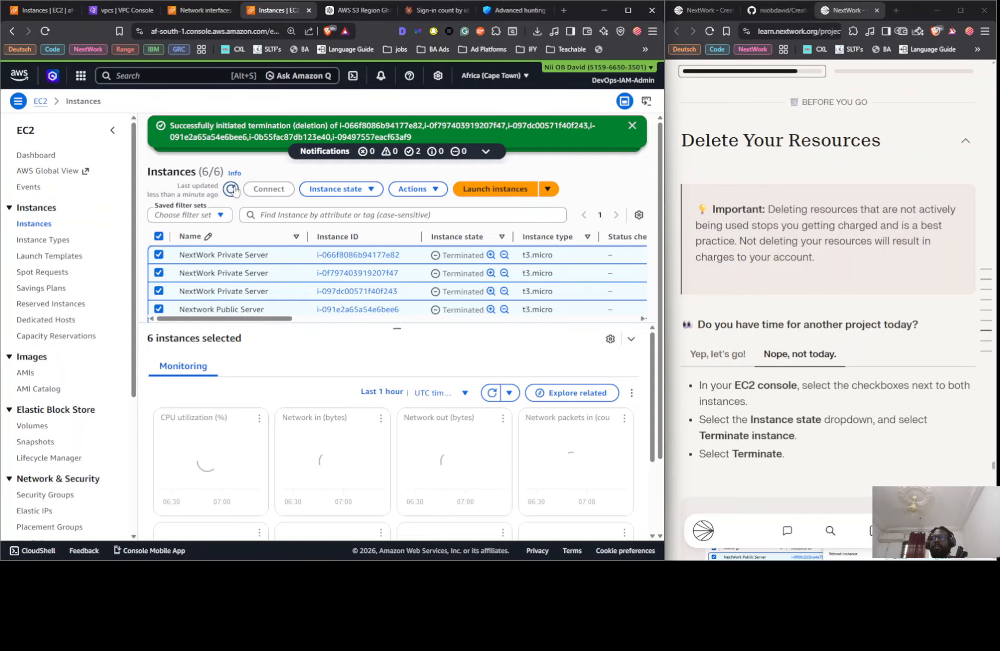
click(237, 191)
click(637, 128)
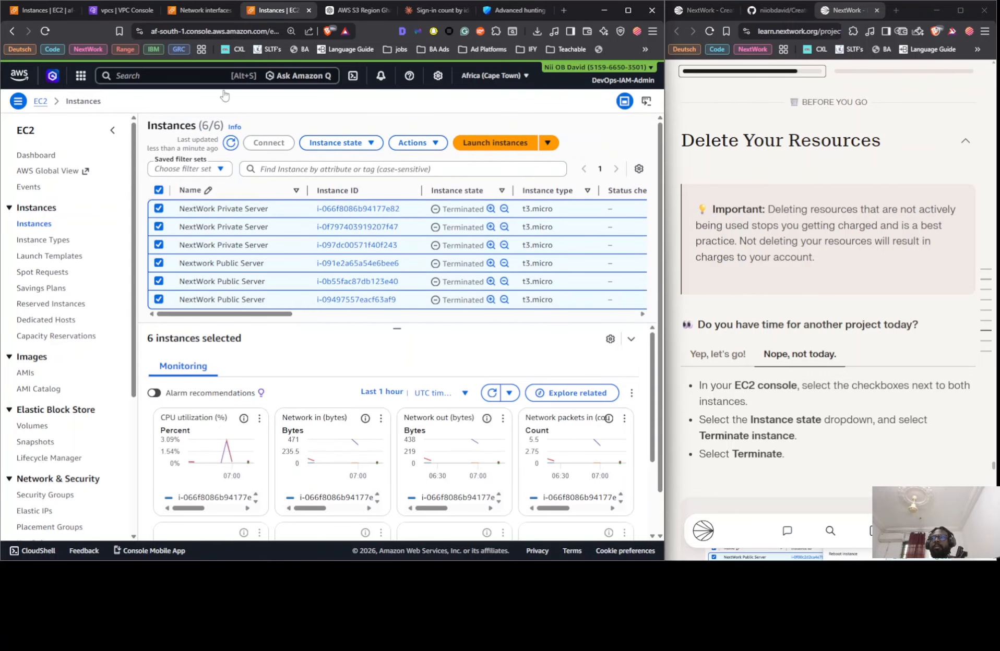
Refresh the network interfaces list and try to delete the NextWork VPC.
click(206, 11)
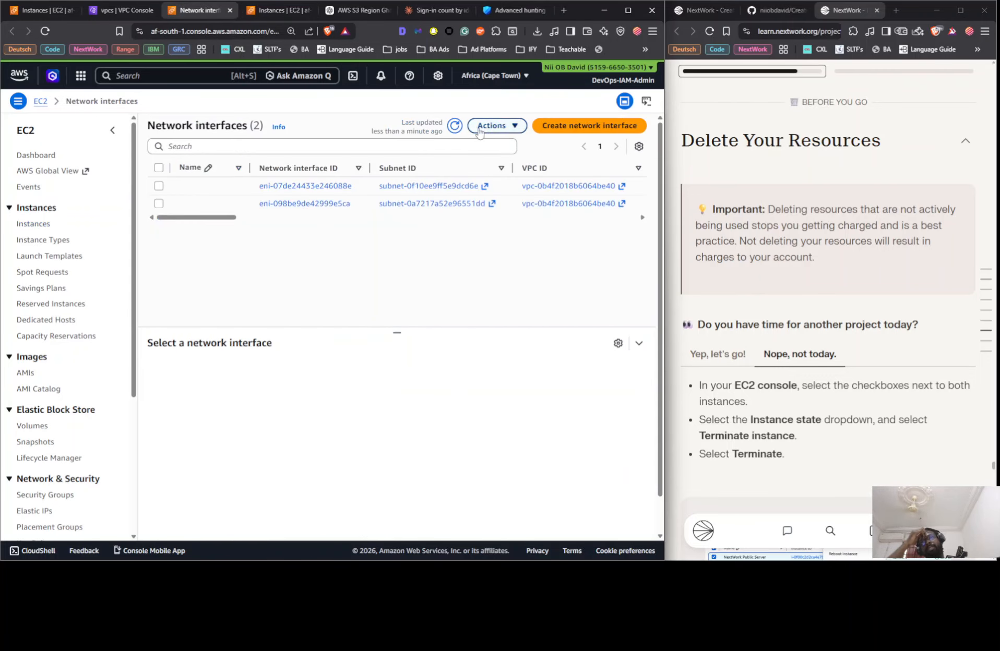
click(455, 126)
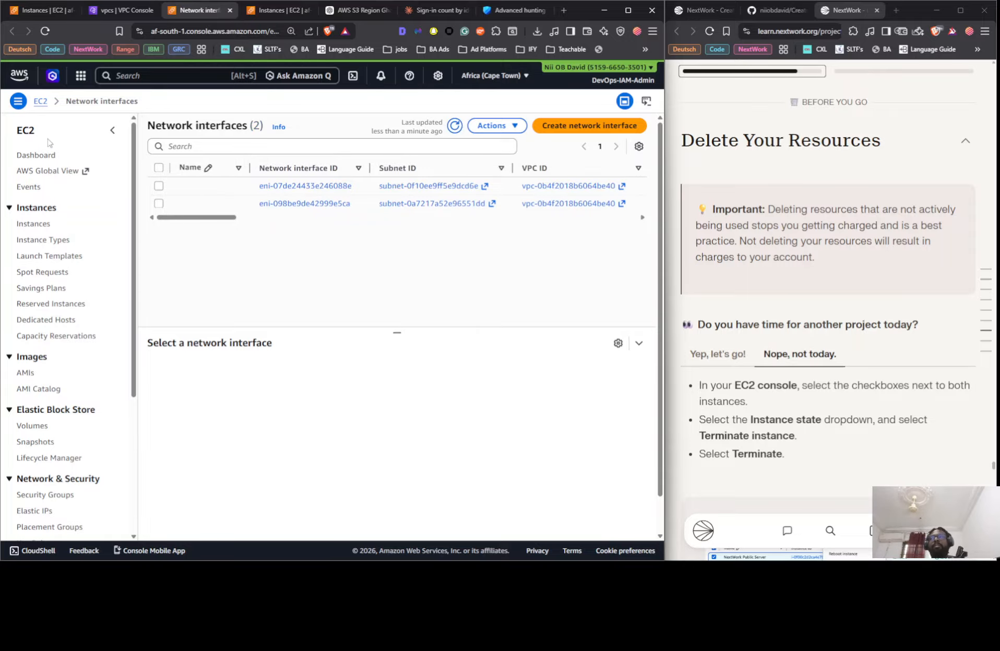
click(119, 10)
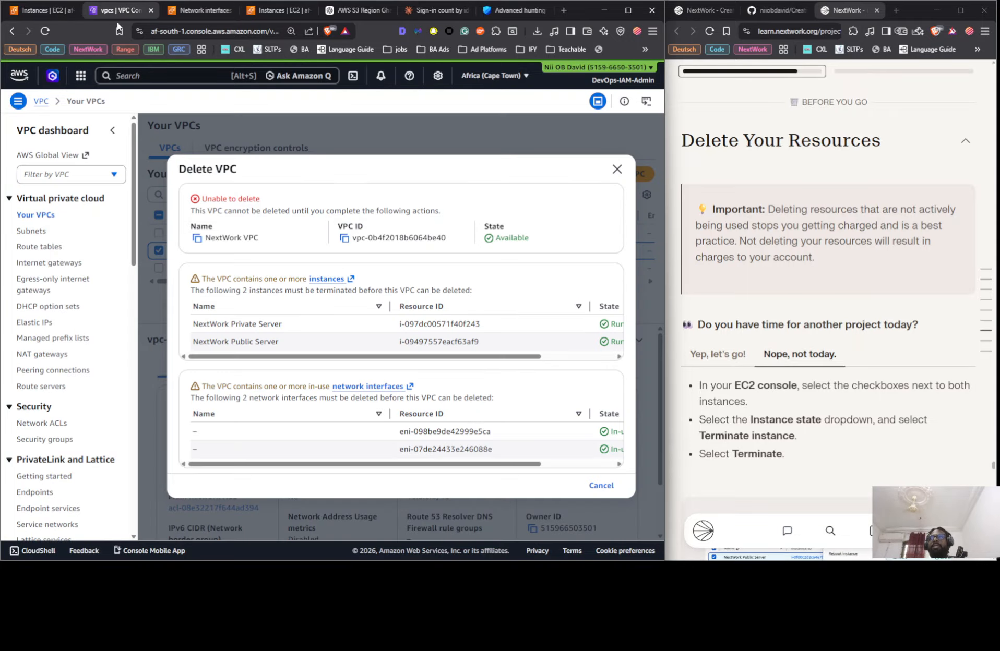
click(217, 144)
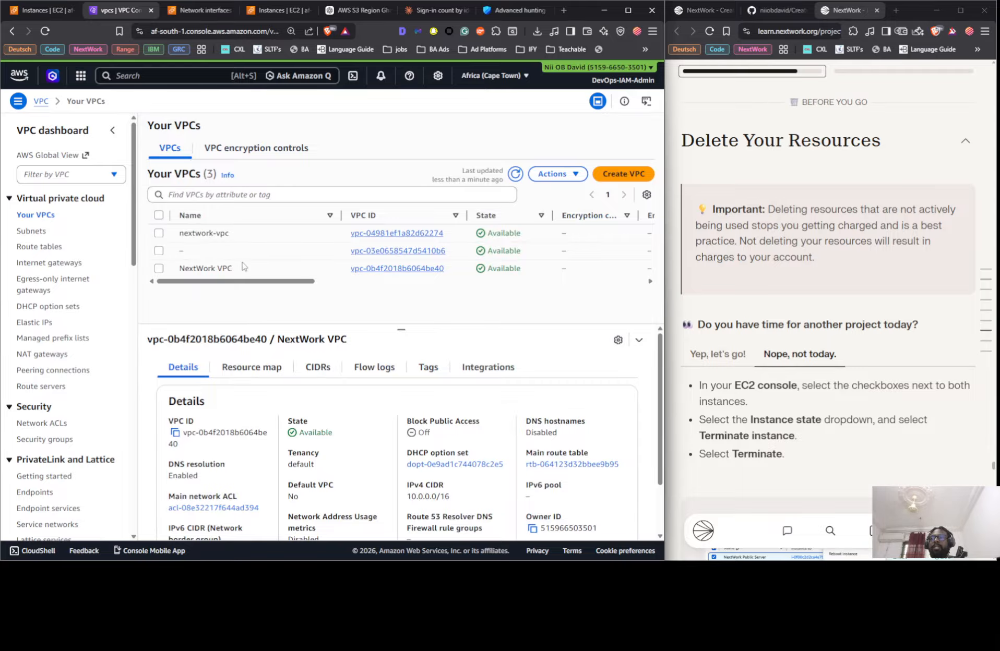
click(242, 267)
click(552, 174)
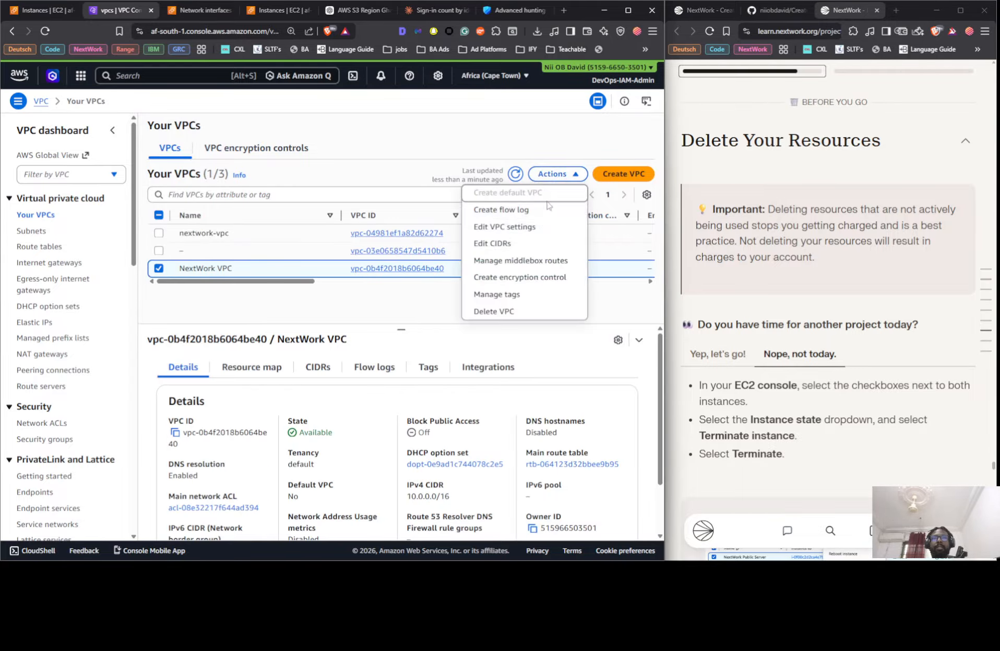
click(525, 311)
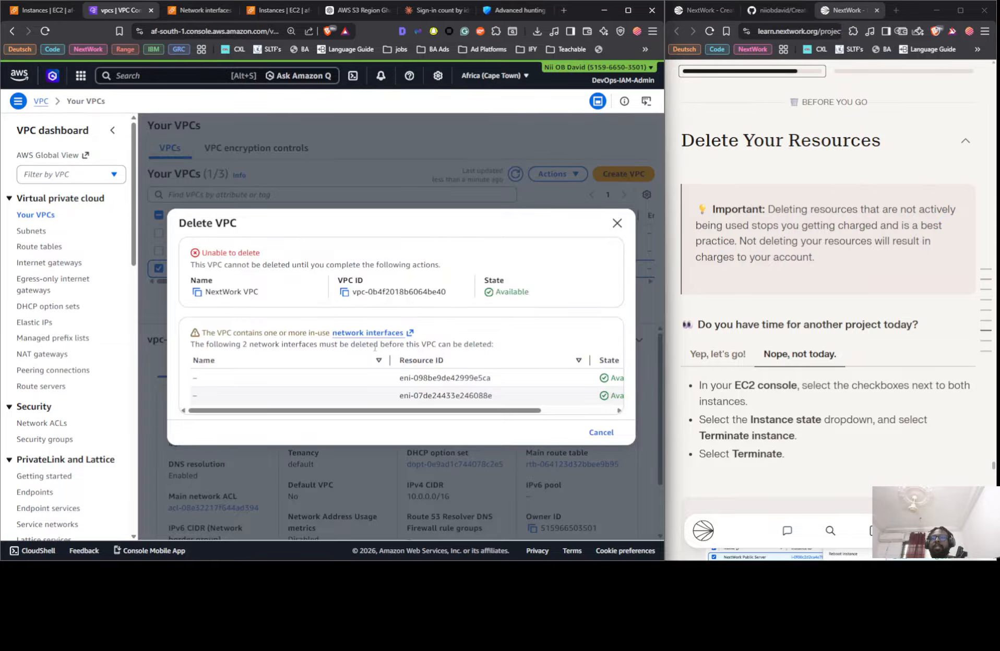
click(618, 223)
Delete the nextwork-vpc VPC together with its associated resources, confirming with "delete".
click(257, 239)
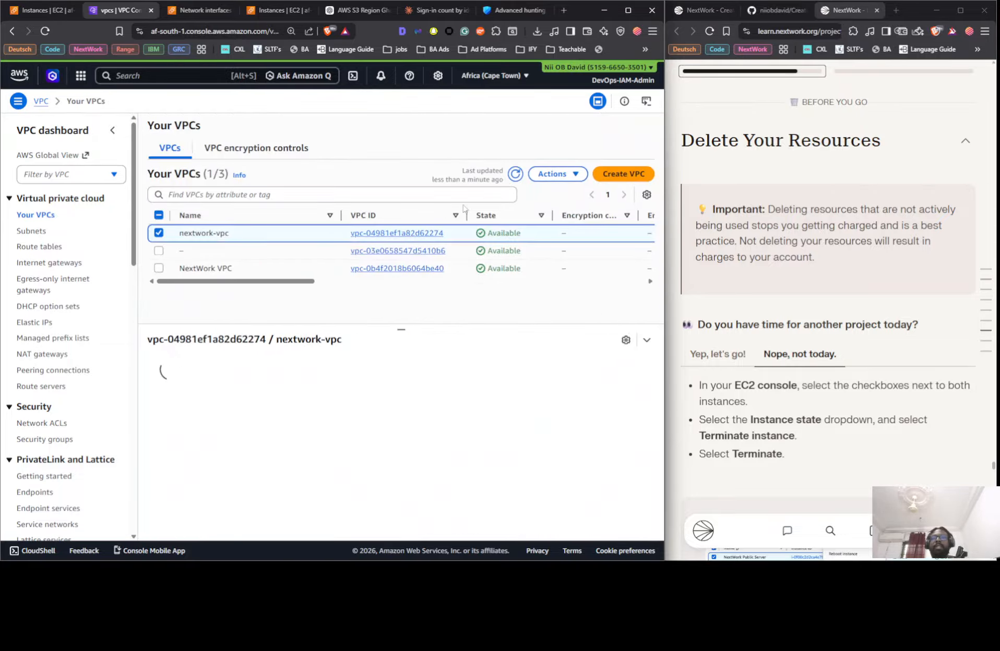
click(558, 174)
click(493, 311)
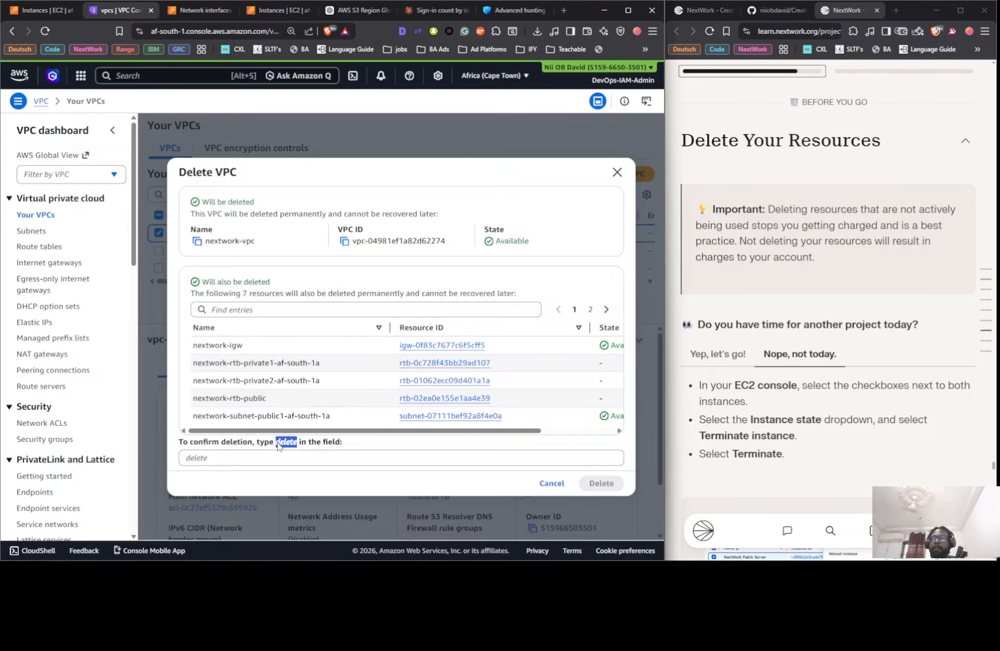
drag(282, 442, 284, 459)
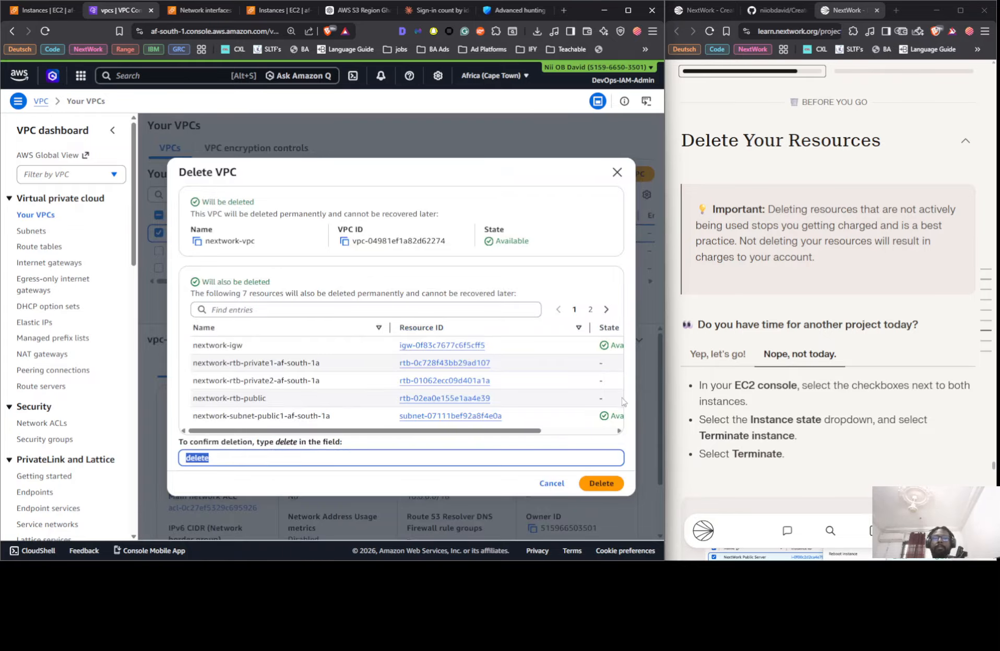
click(600, 484)
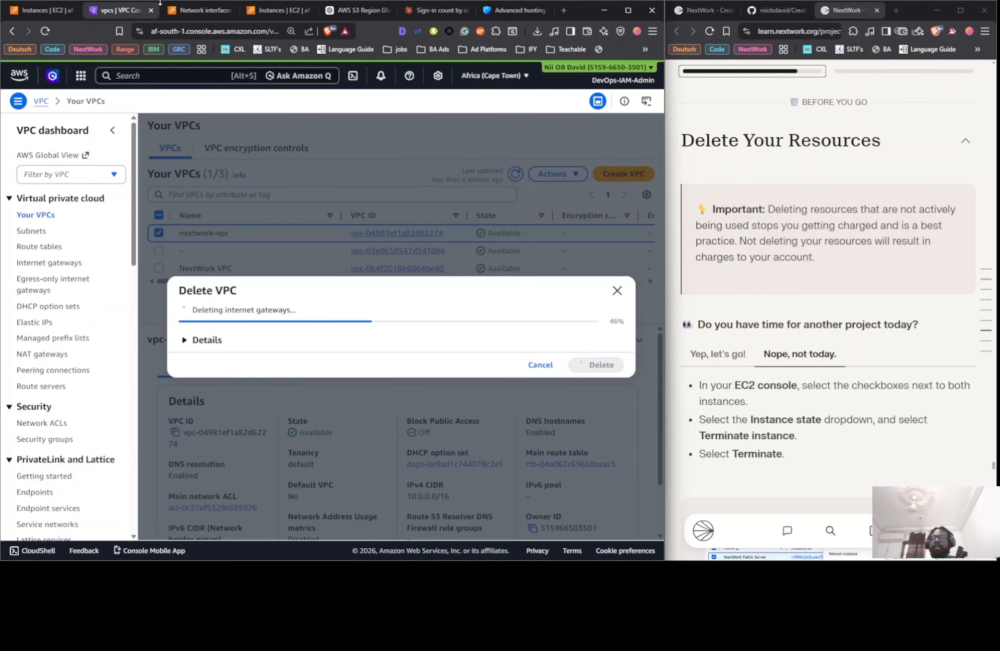
Refresh the network interfaces list and review the instances to check whether anything still blocks the VPC deletion.
click(201, 10)
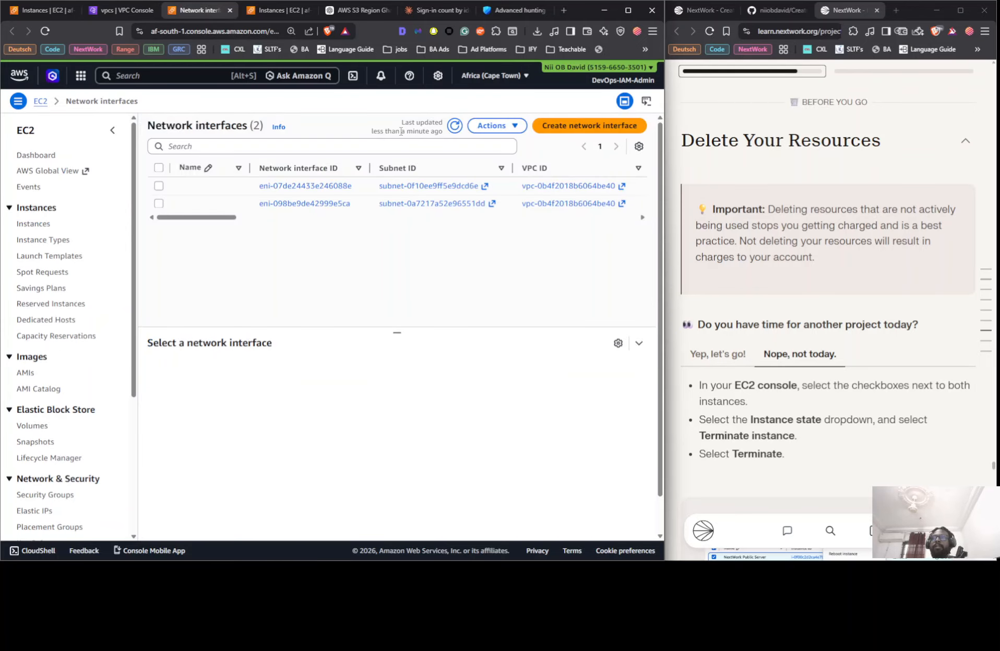
click(455, 126)
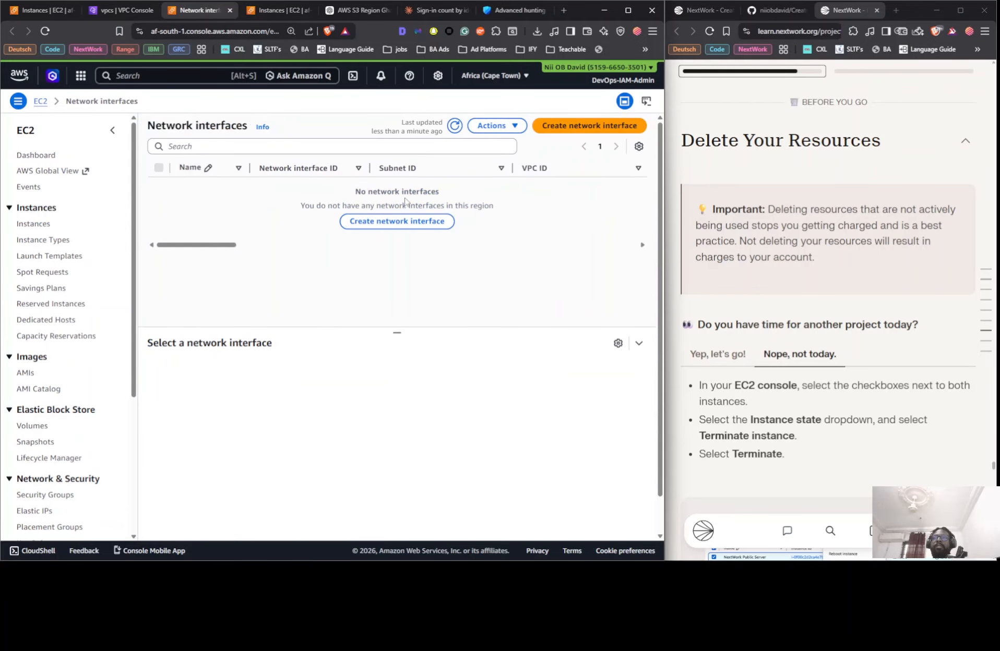
click(274, 9)
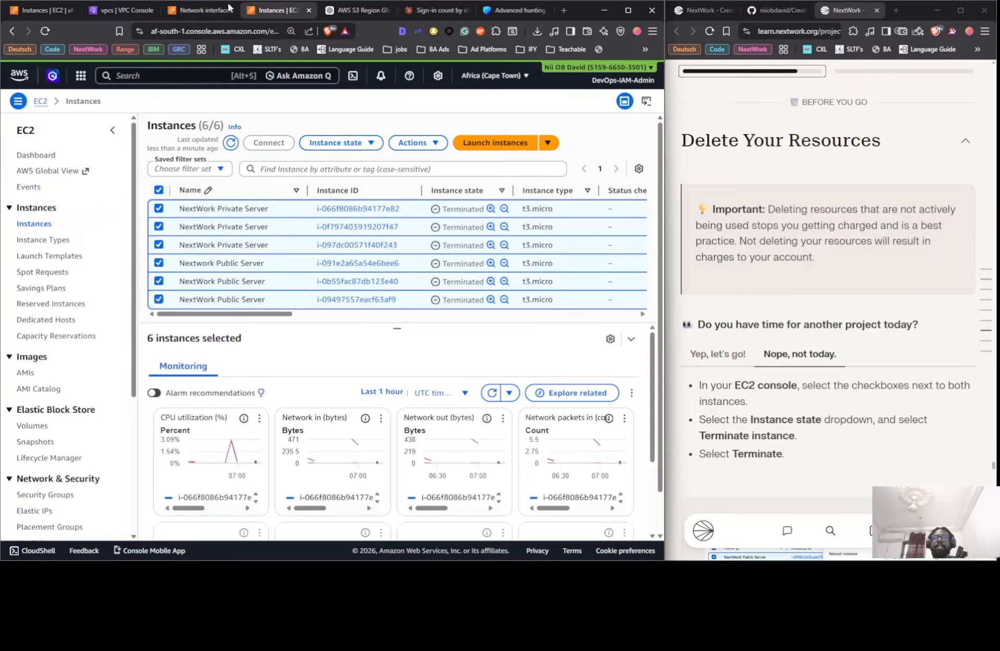
click(200, 10)
Refresh the VPC list and delete NextWork VPC with its associated resources, confirming with "delete".
click(128, 10)
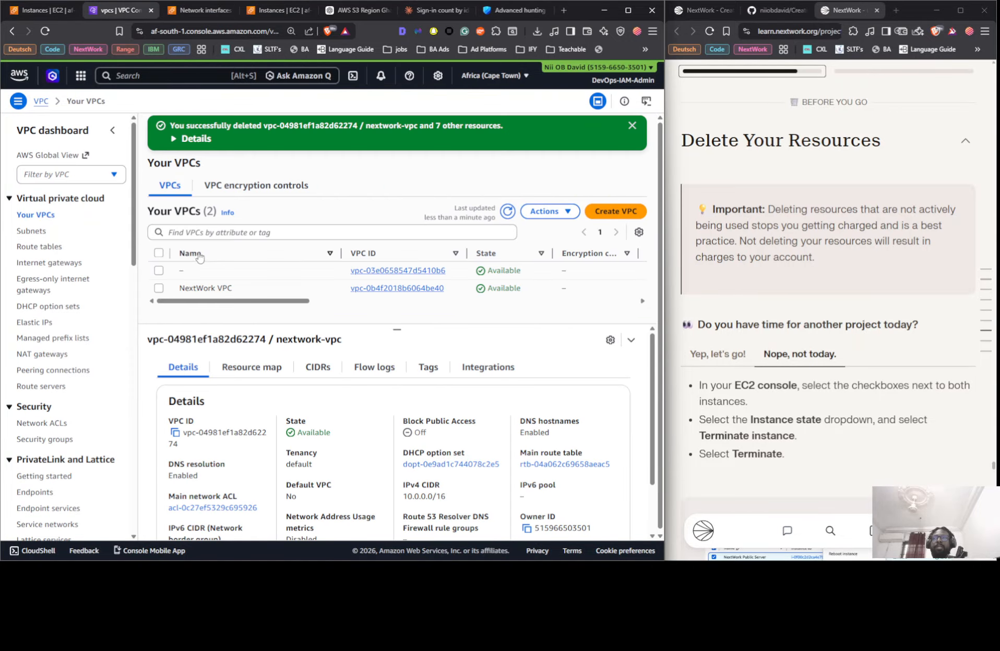
click(206, 288)
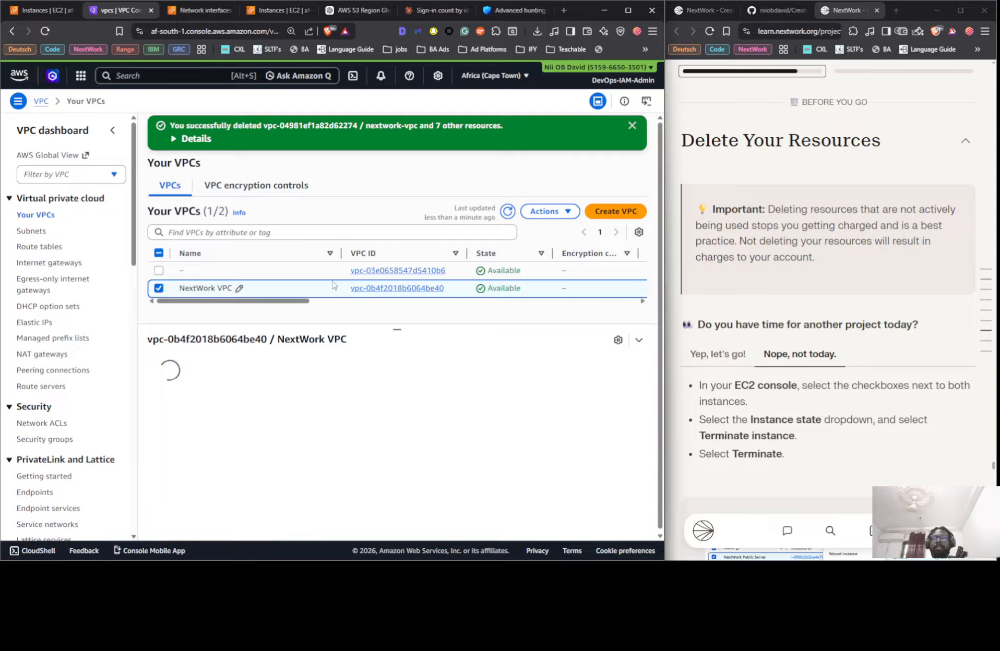
click(507, 210)
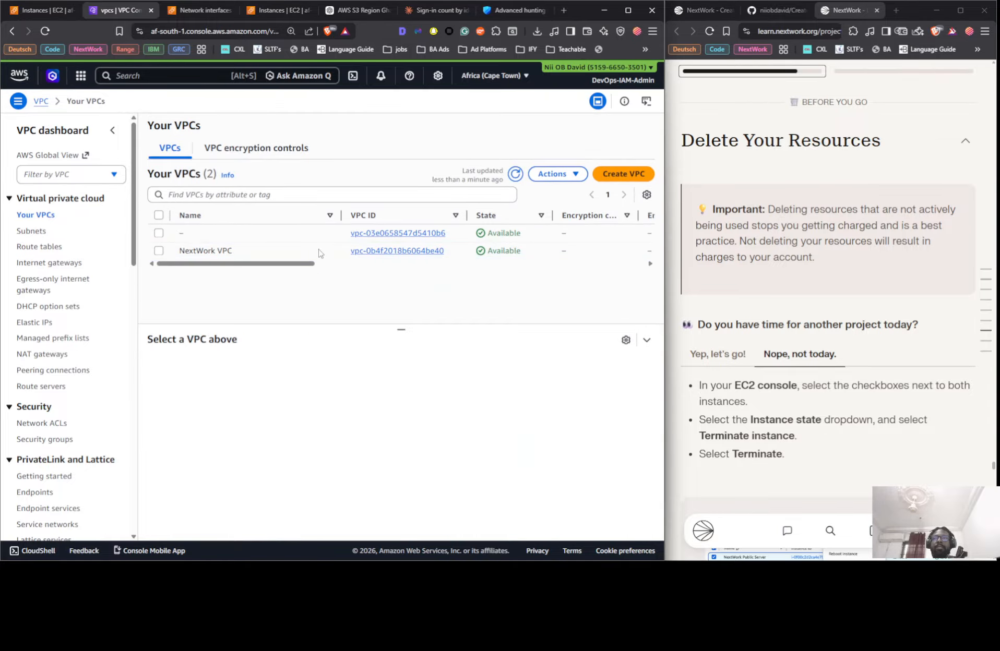
drag(319, 253, 320, 247)
click(294, 254)
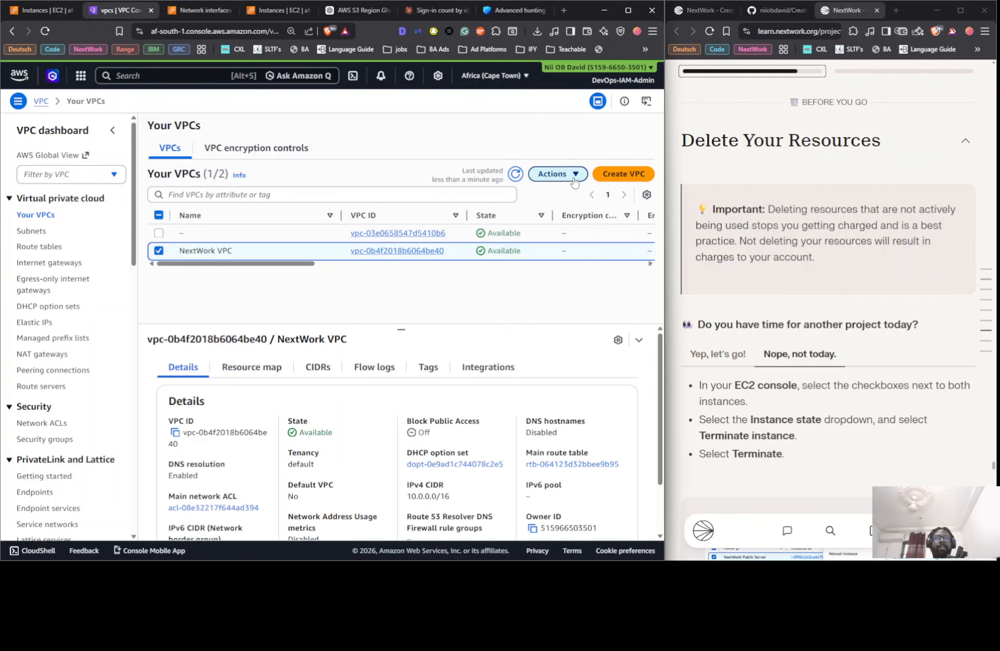
click(557, 173)
click(509, 311)
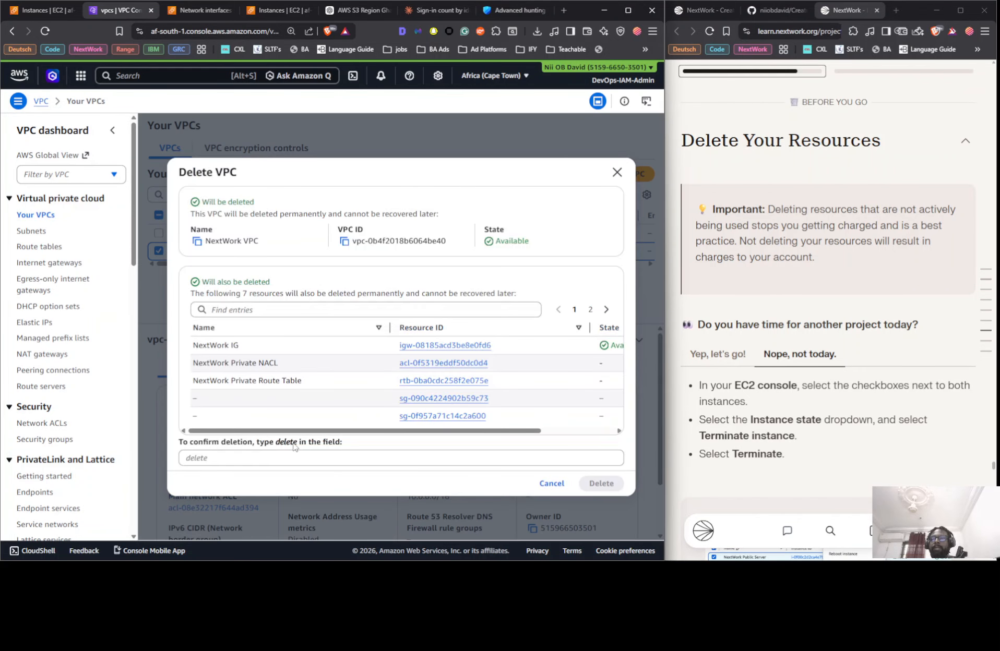
drag(278, 454, 274, 458)
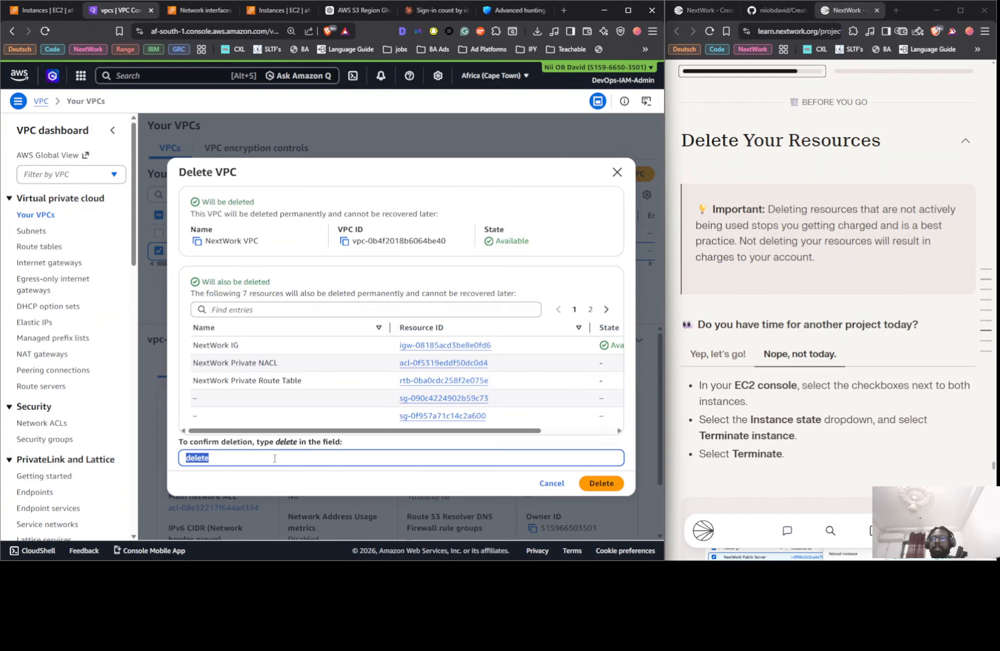
click(600, 484)
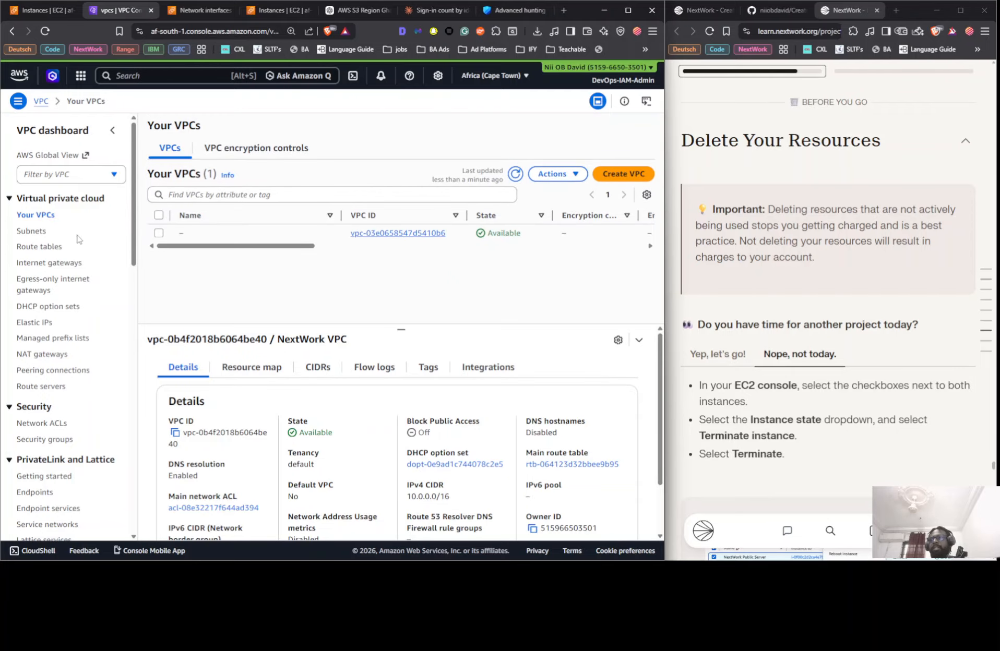
Refresh the subnets and route tables lists and check which VPC the remaining route table belongs to.
click(32, 231)
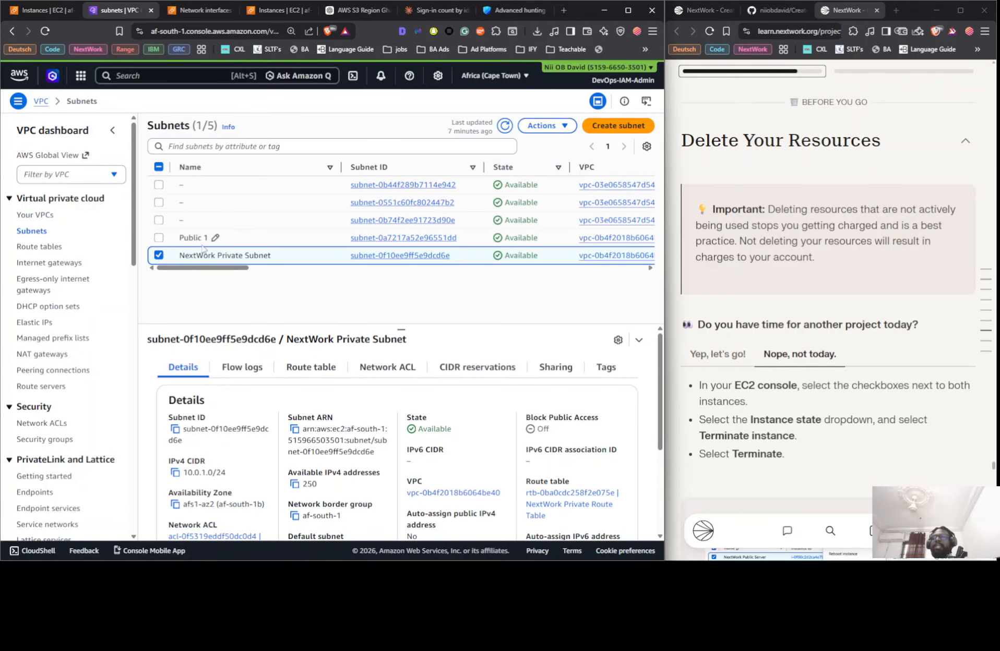
click(505, 125)
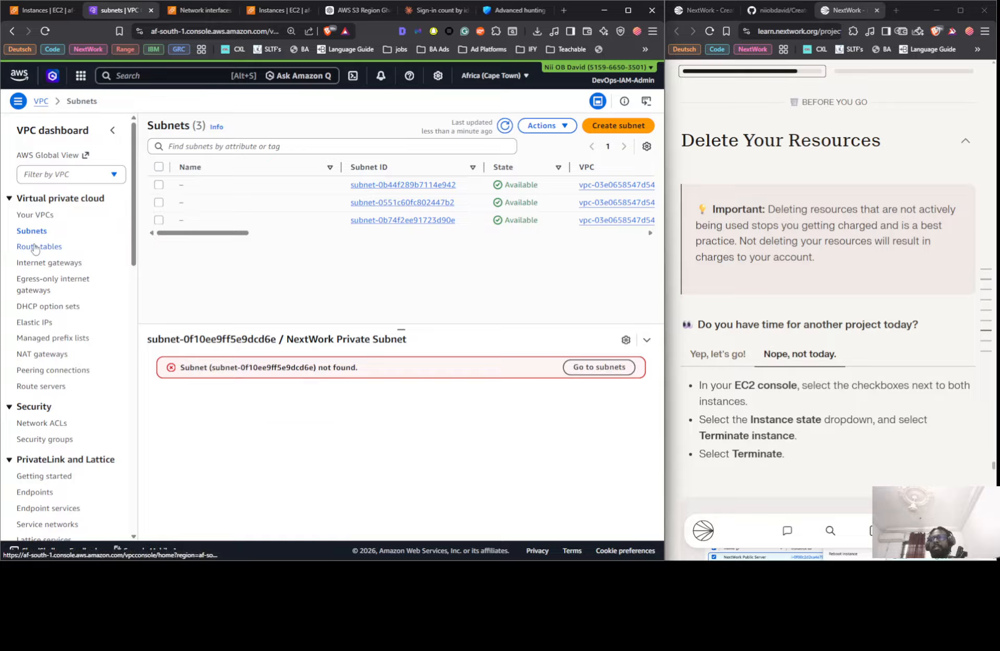
drag(206, 234, 394, 193)
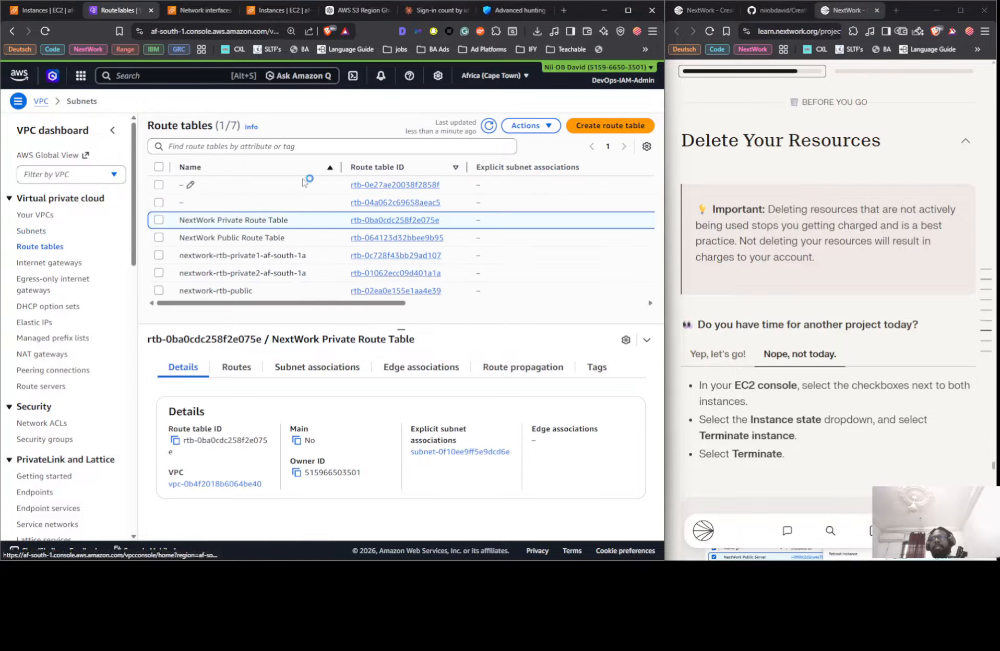
click(488, 125)
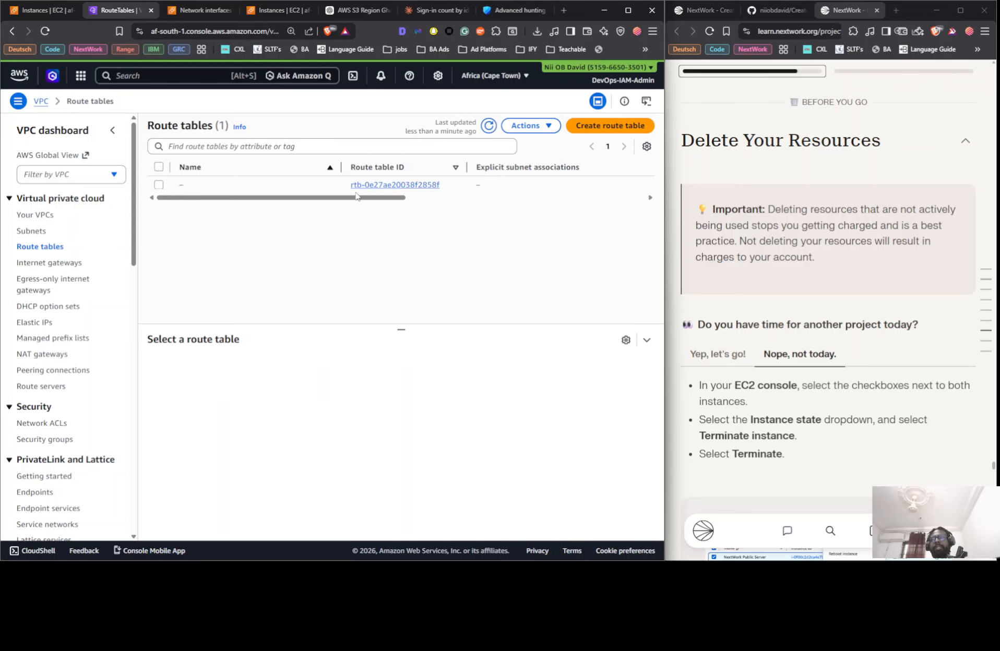
click(356, 192)
drag(356, 198, 597, 195)
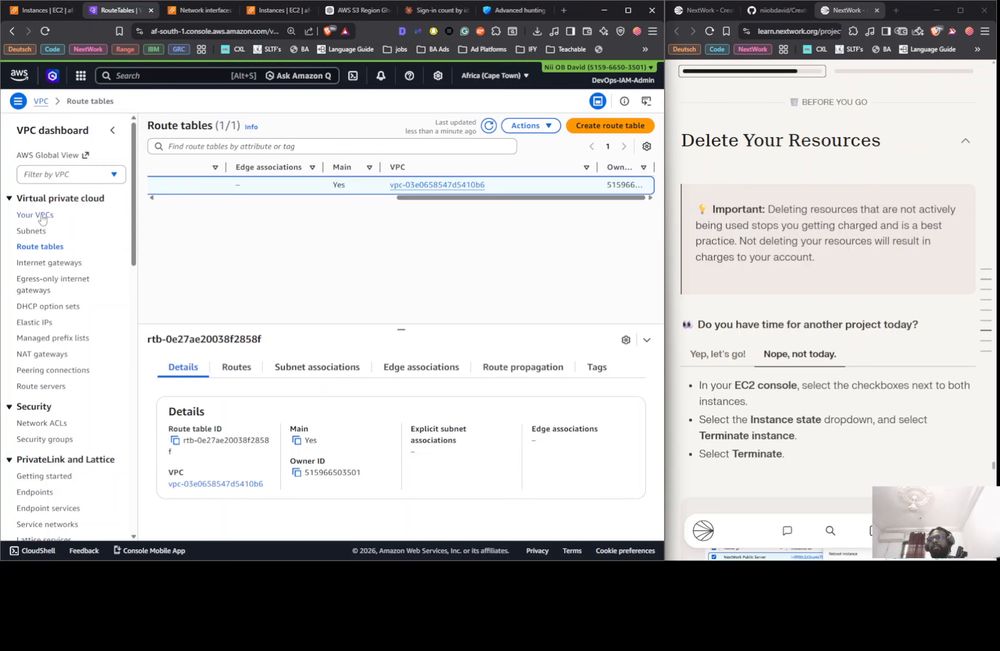
Refresh the internet gateways, network ACLs and security groups lists to check for leftover NextWork resources.
click(47, 263)
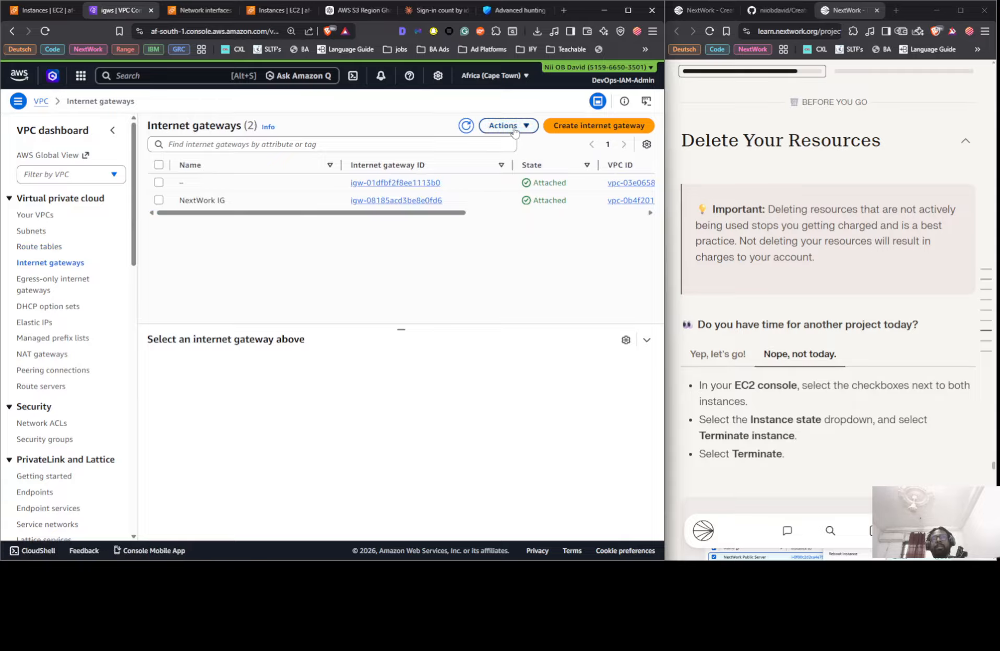
click(466, 126)
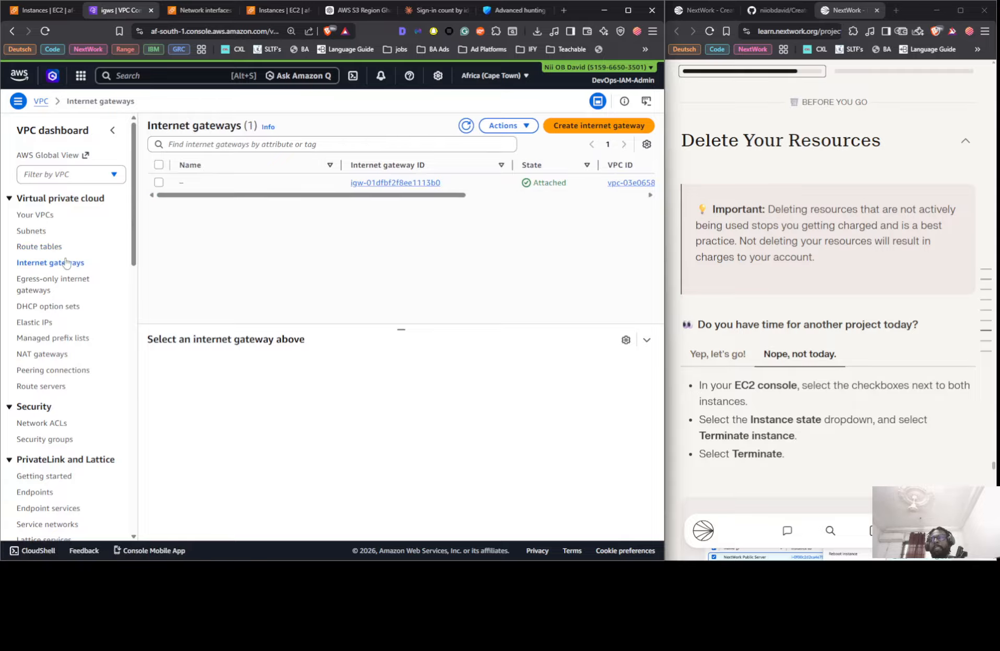
click(36, 424)
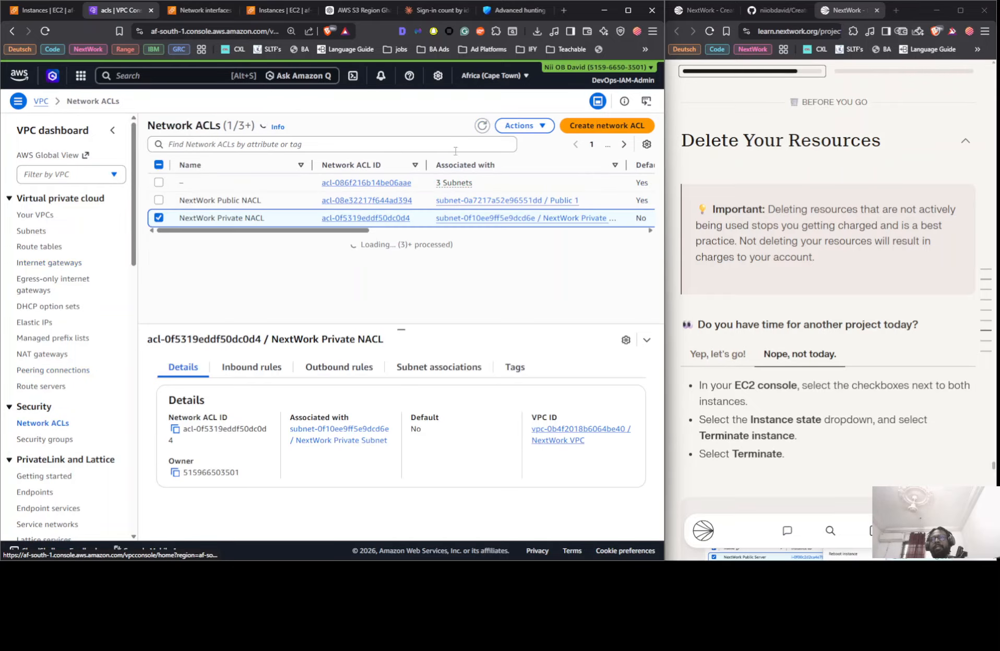
click(480, 130)
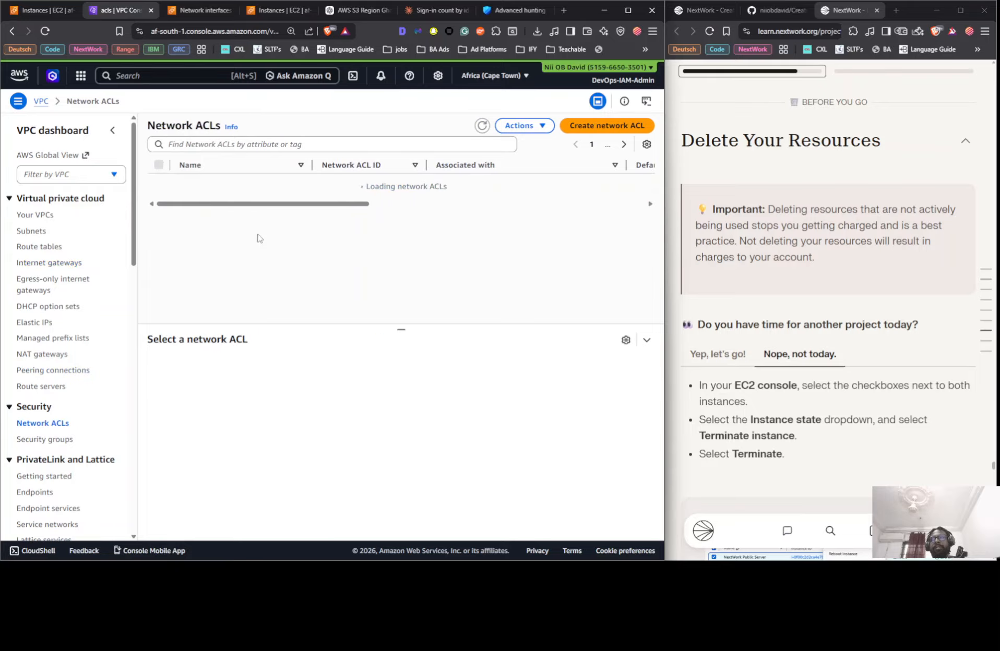
click(44, 440)
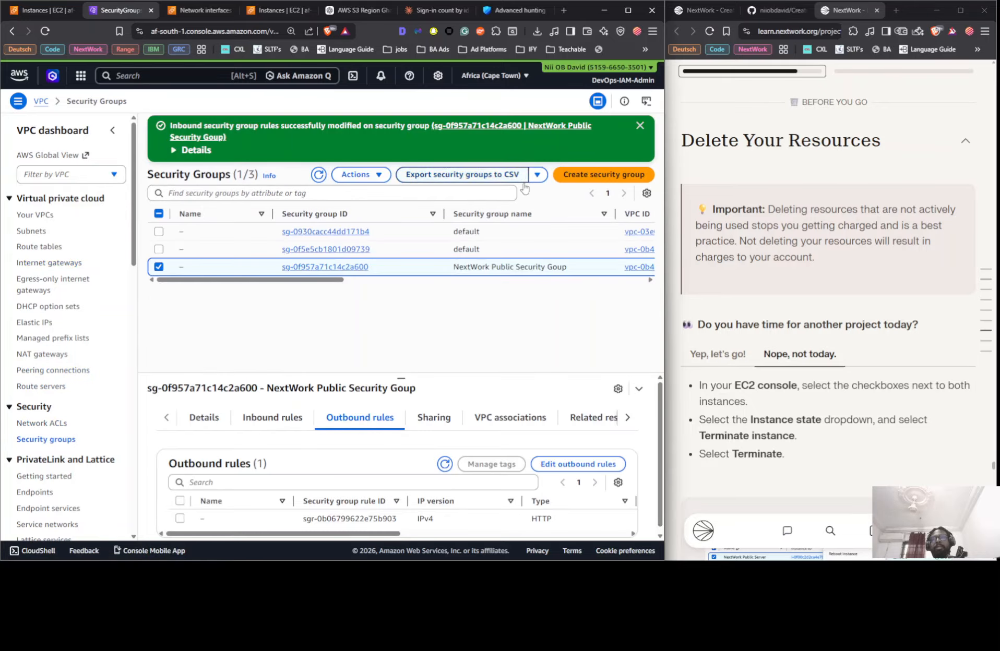
click(319, 176)
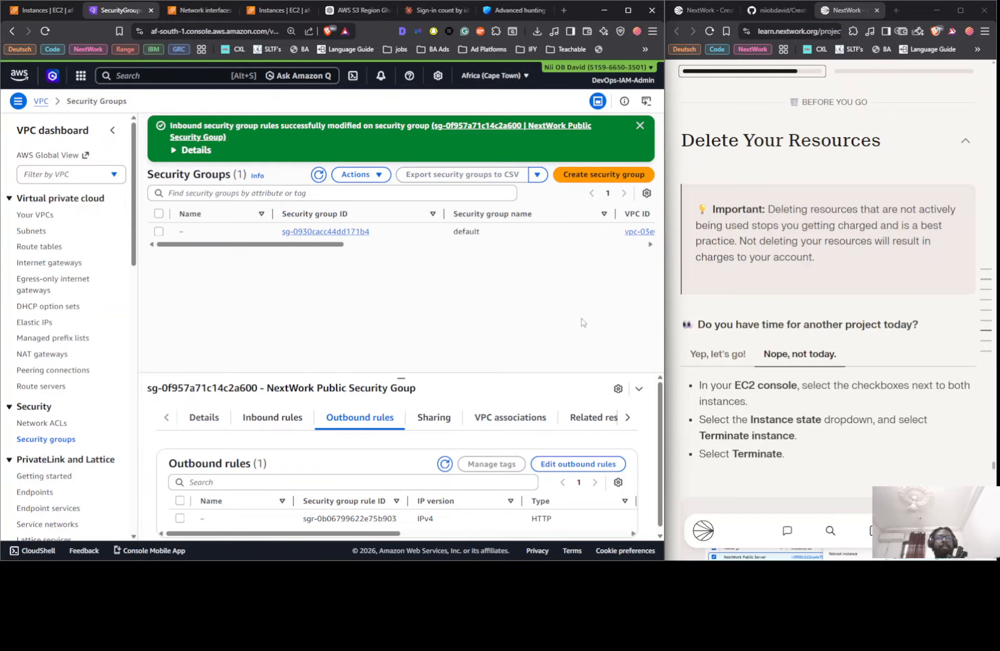
Go through the remaining NextWork project instructions, mark the mission accomplished and copy the documentation's live URL for sharing.
scroll(795, 310, down, 5)
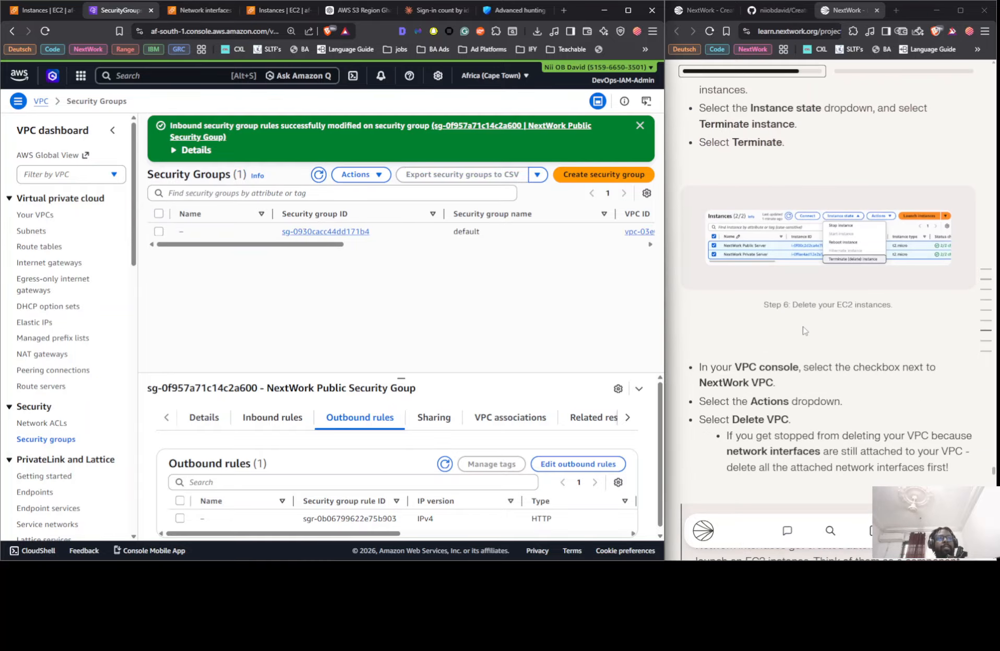
scroll(805, 331, up, 3)
scroll(793, 256, down, 10)
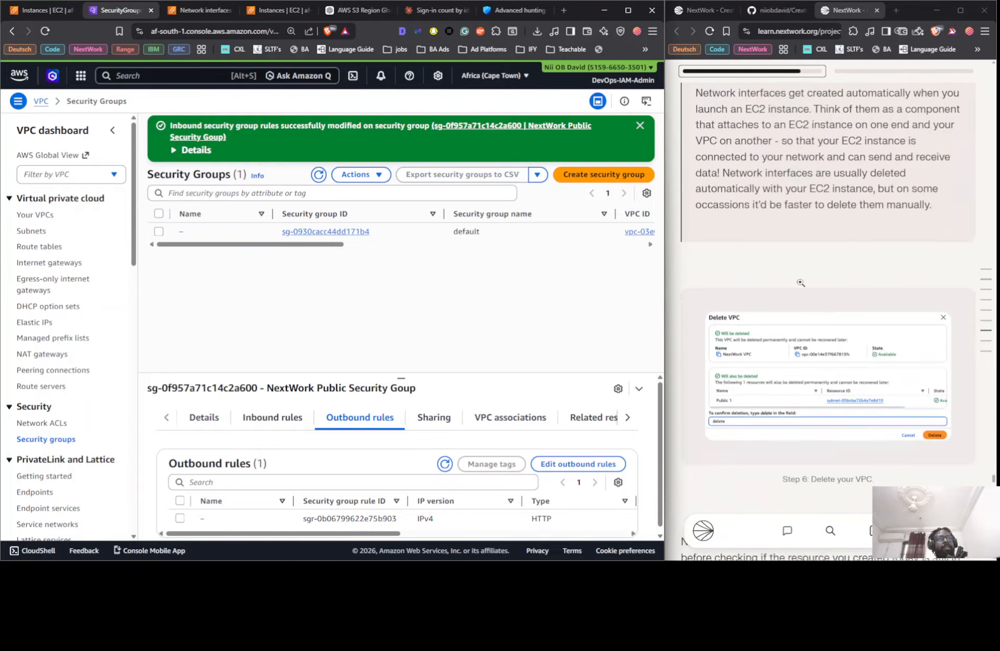
scroll(798, 292, down, 6)
scroll(802, 284, up, 12)
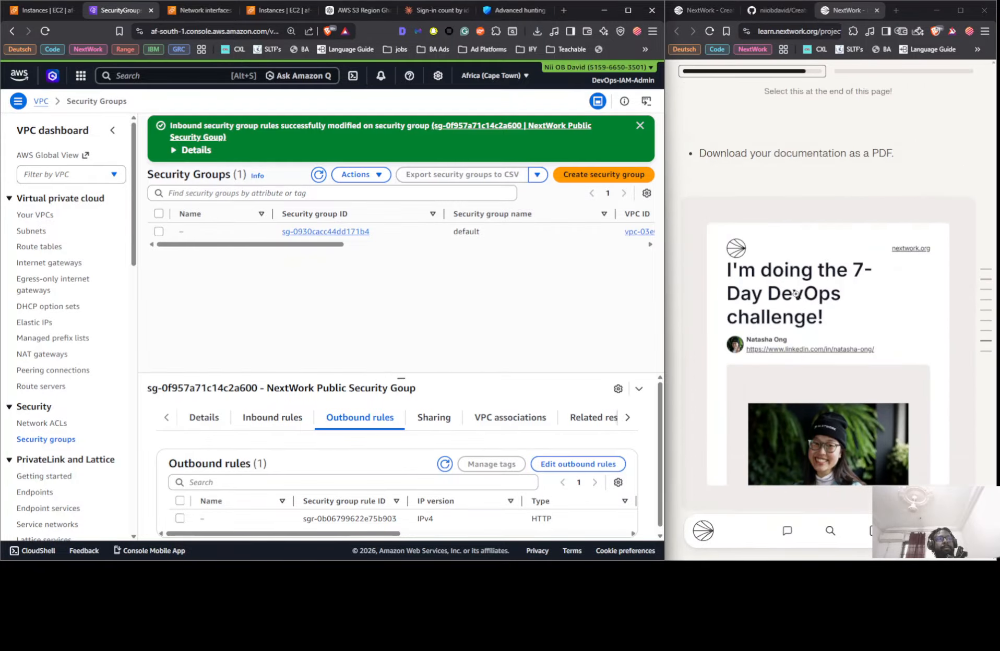
scroll(795, 360, down, 12)
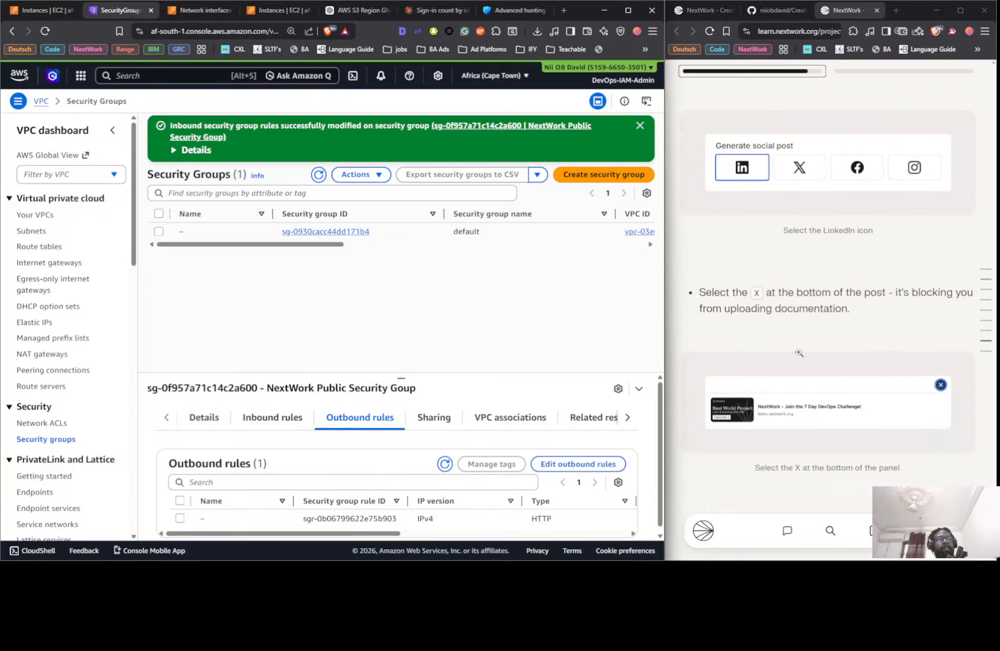
scroll(796, 386, down, 8)
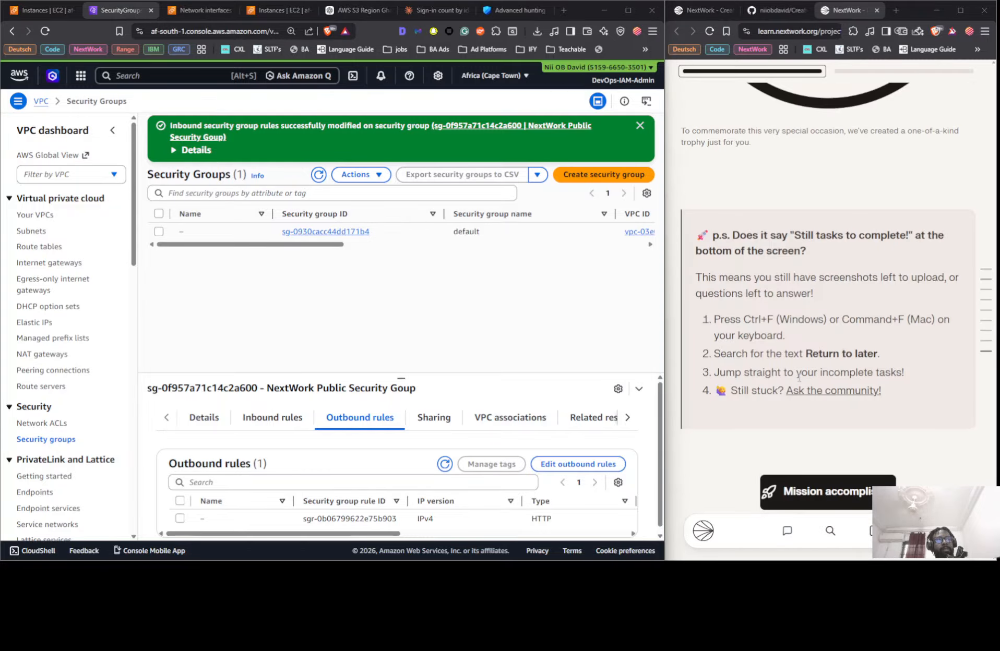
click(806, 492)
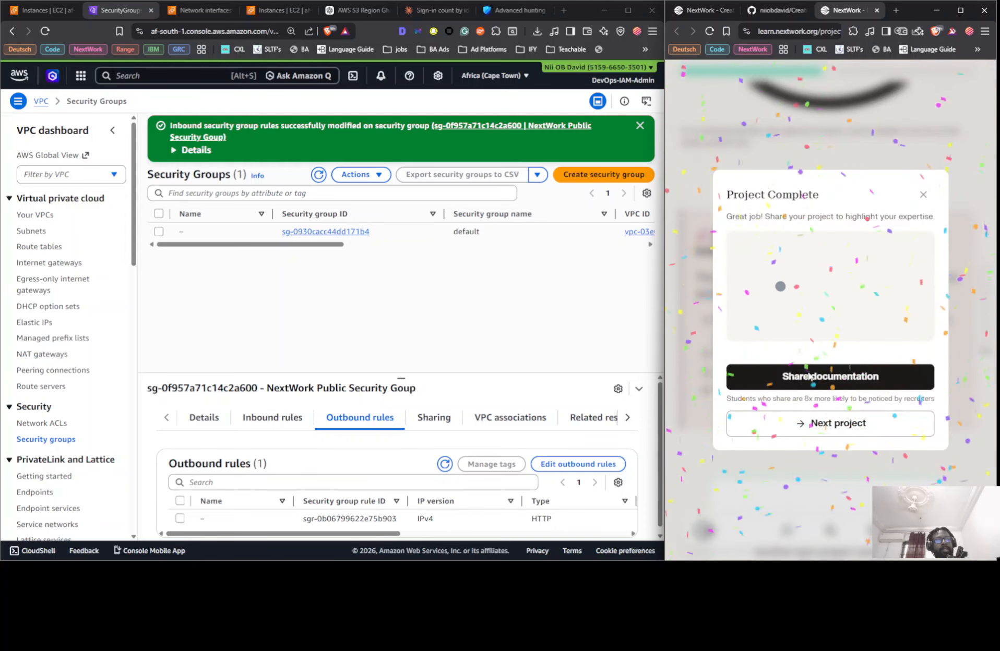
click(809, 379)
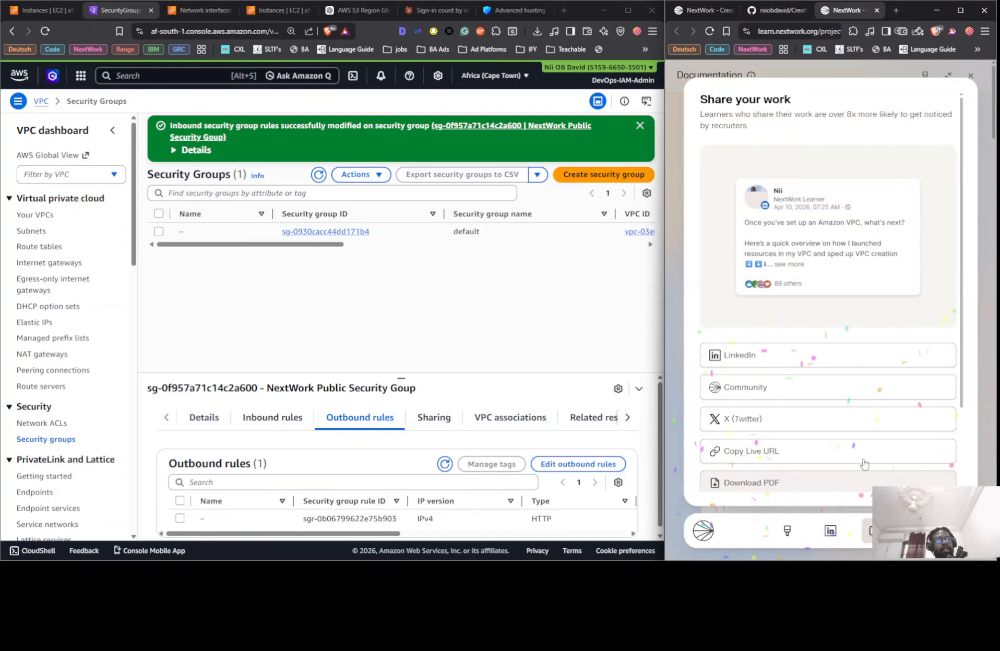
click(765, 458)
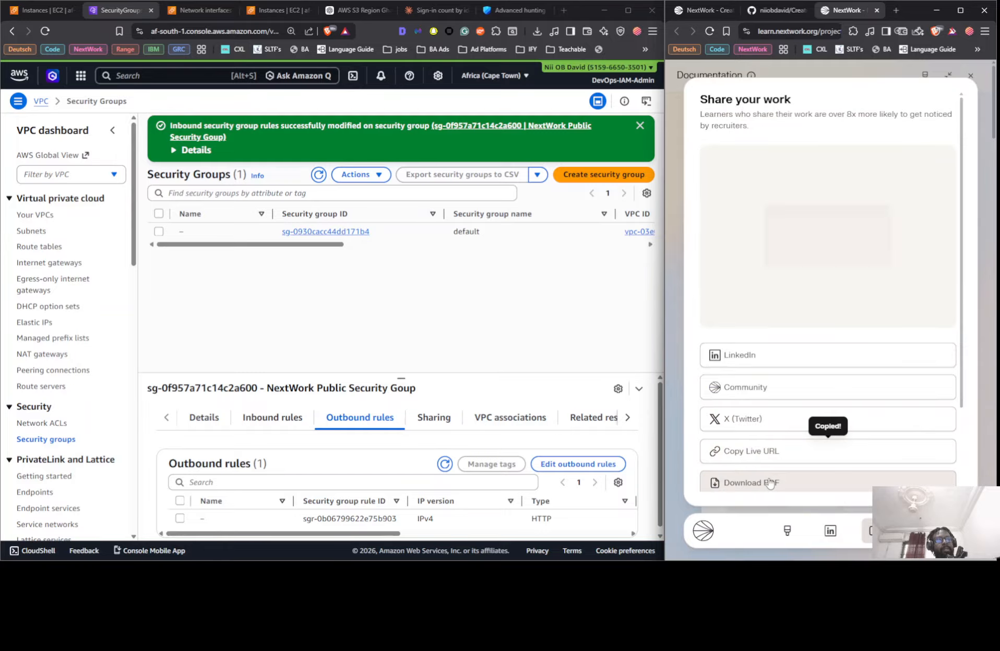
Download the project README into the nextwrk folder as README.md, replacing the existing file.
scroll(771, 475, down, 2)
click(751, 382)
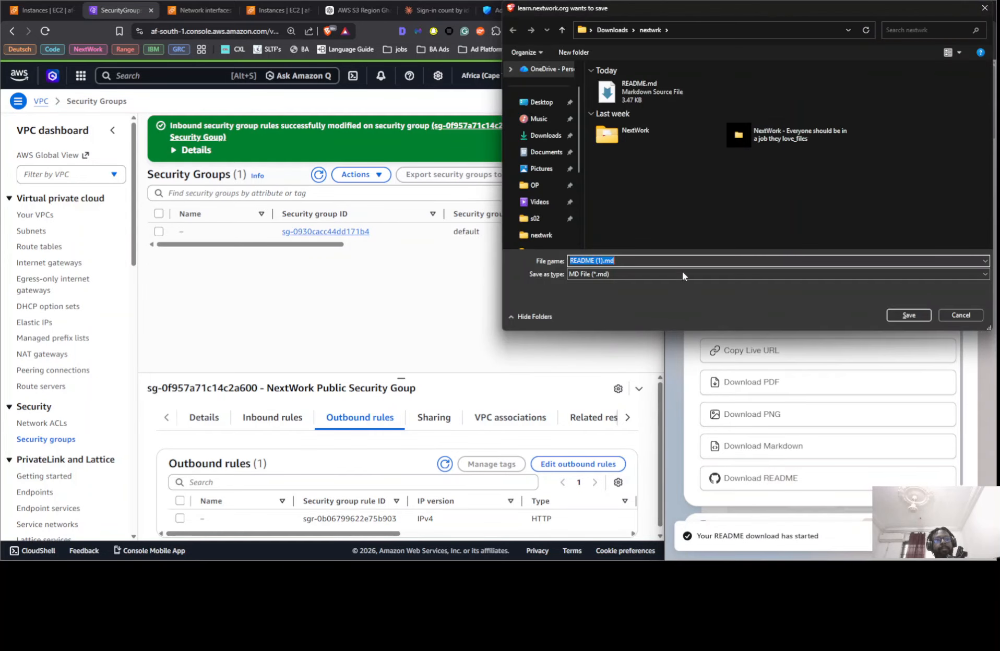
click(617, 101)
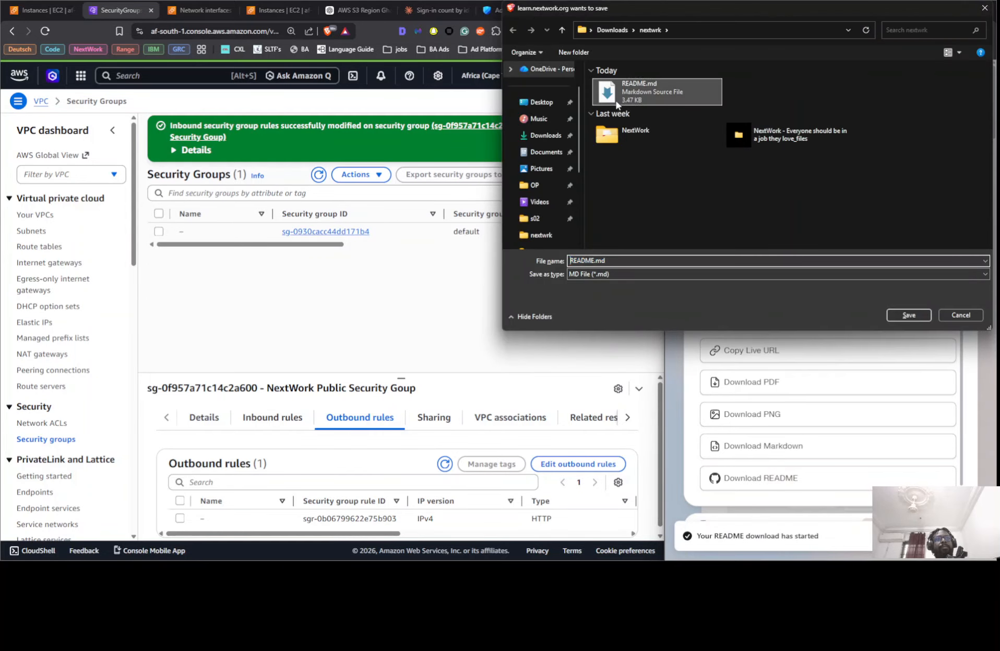
click(898, 316)
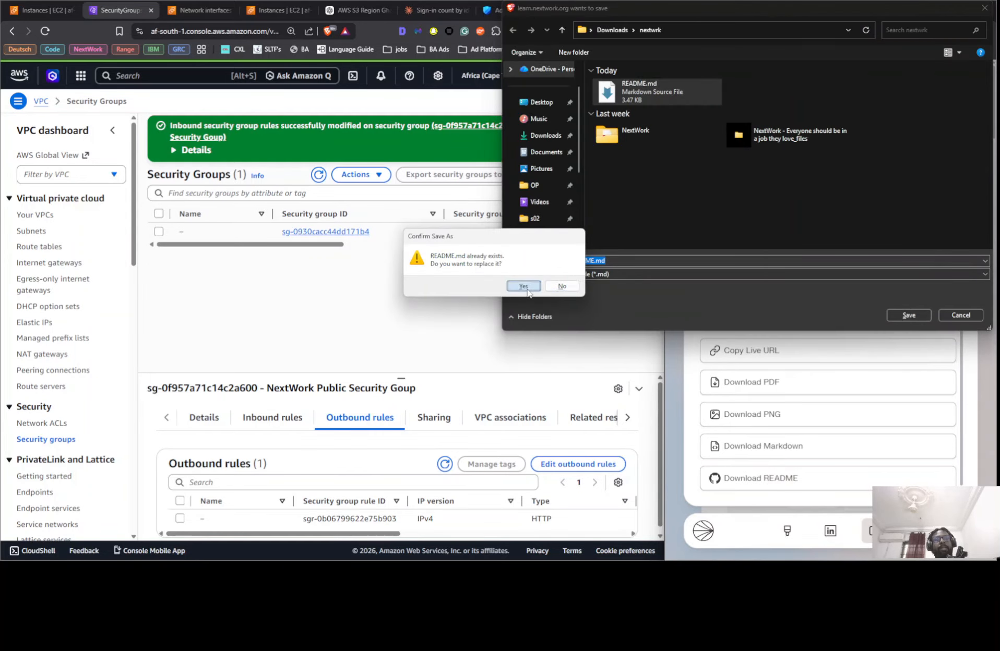
click(524, 287)
click(754, 383)
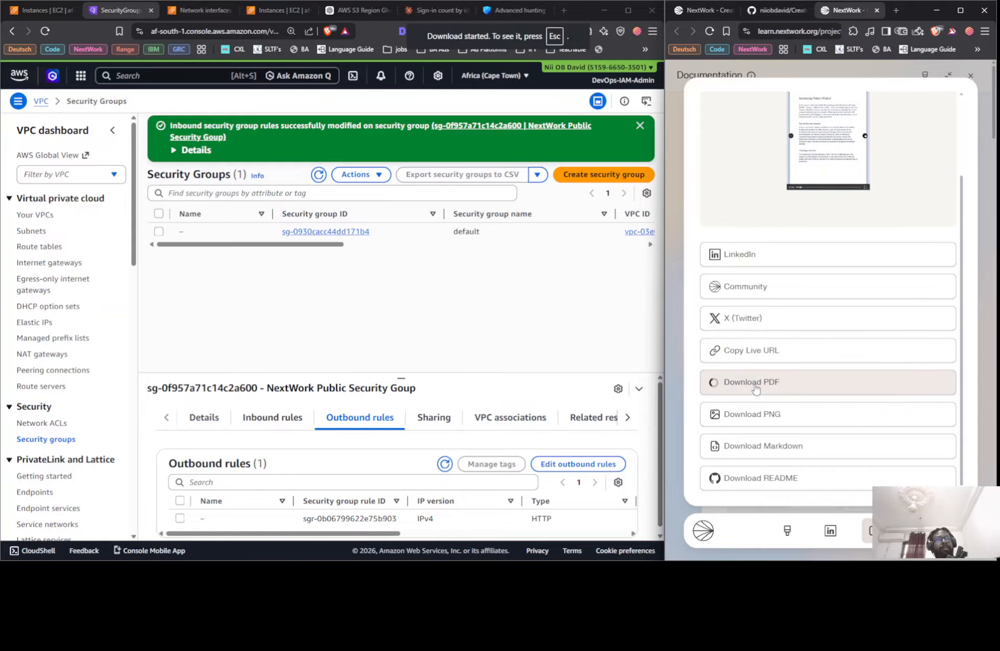
click(835, 109)
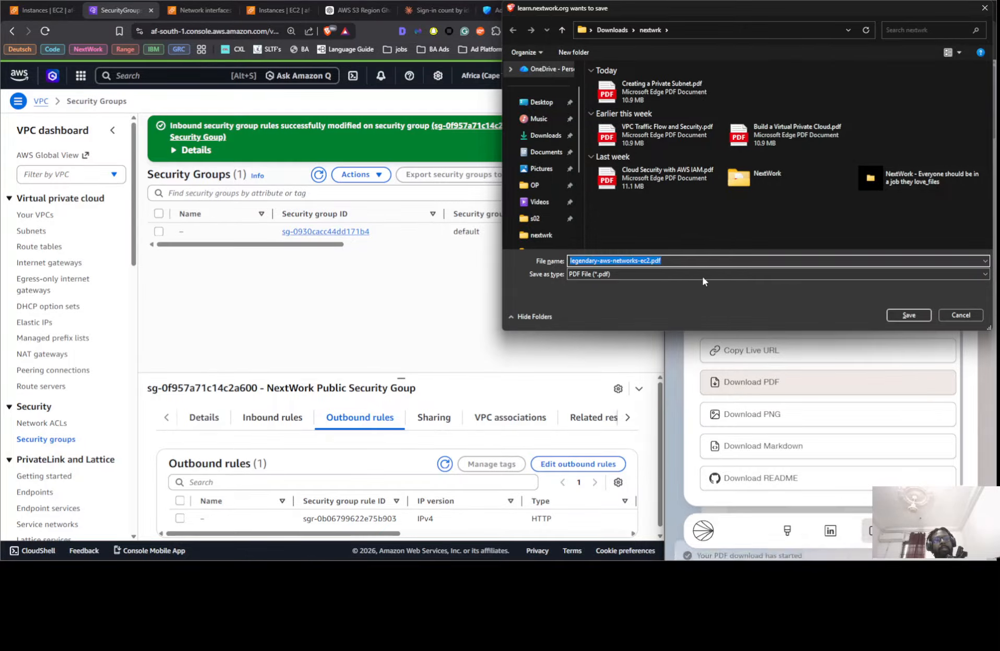
click(960, 315)
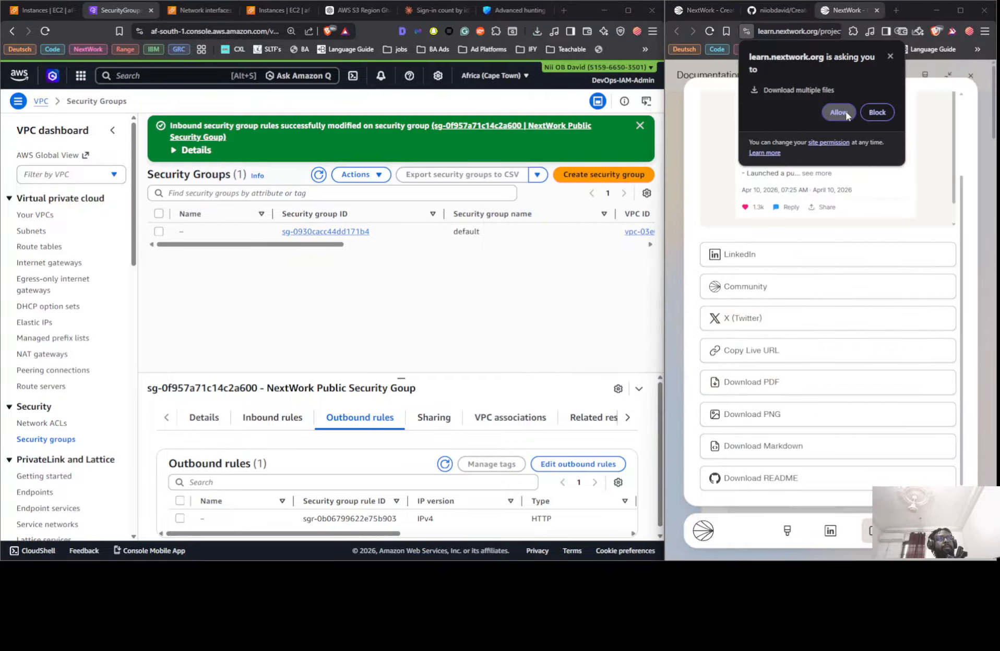
click(849, 111)
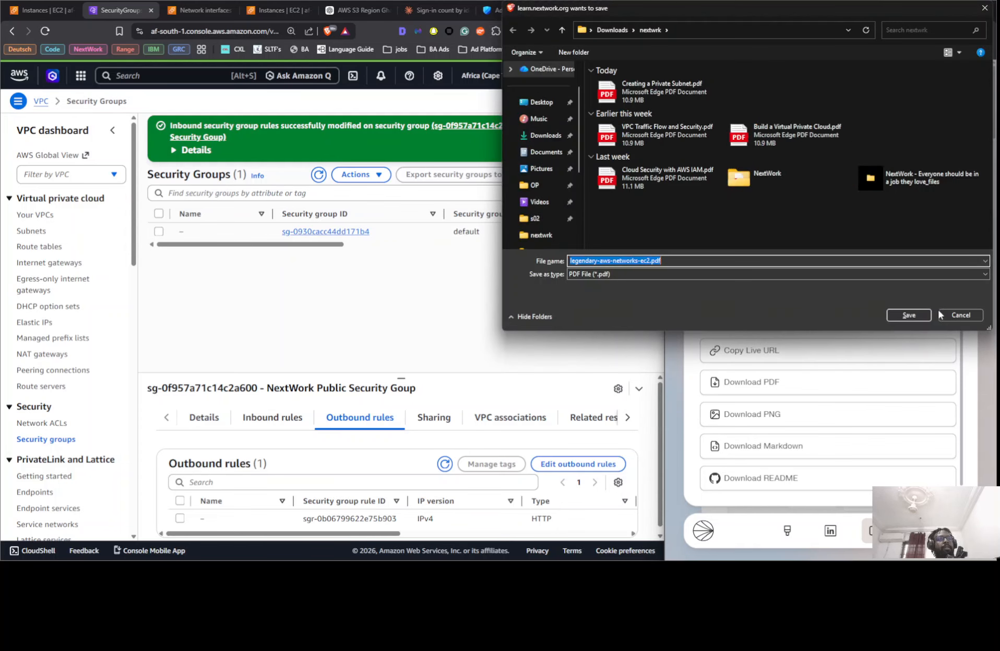
click(943, 313)
Open the copied live documentation URL in a new tab and copy the document's title.
scroll(807, 182, up, 2)
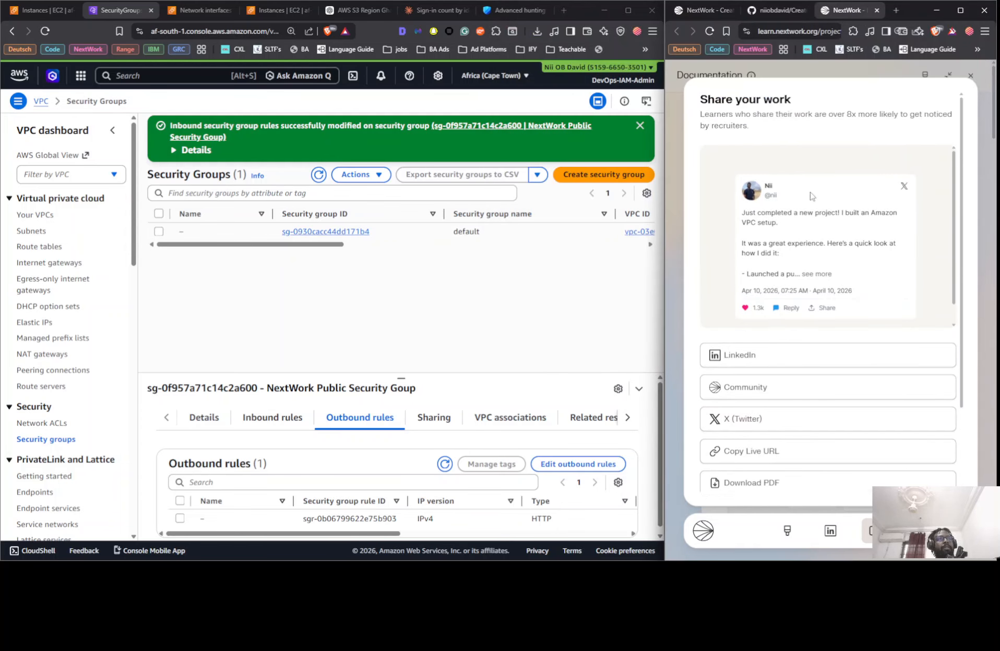
scroll(758, 201, down, 1)
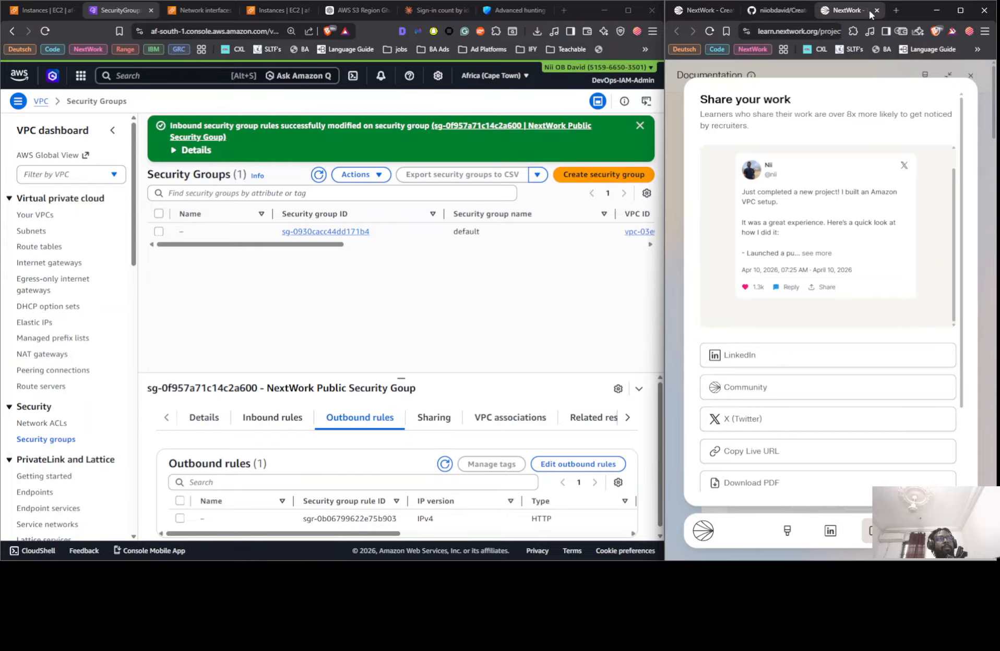
click(896, 11)
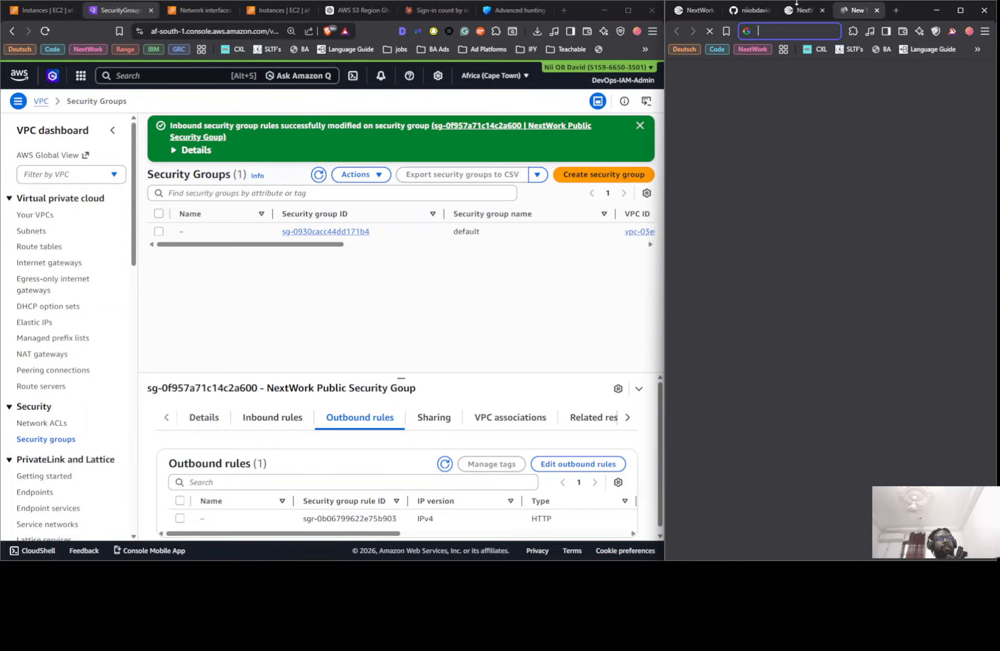
click(715, 11)
click(841, 11)
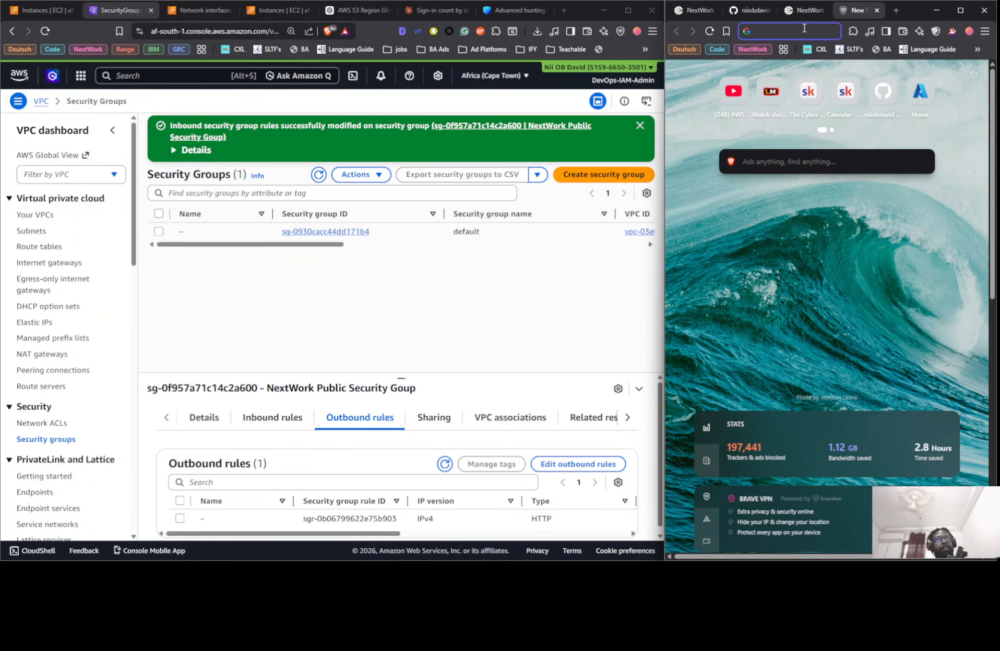
key(ctrl+v)
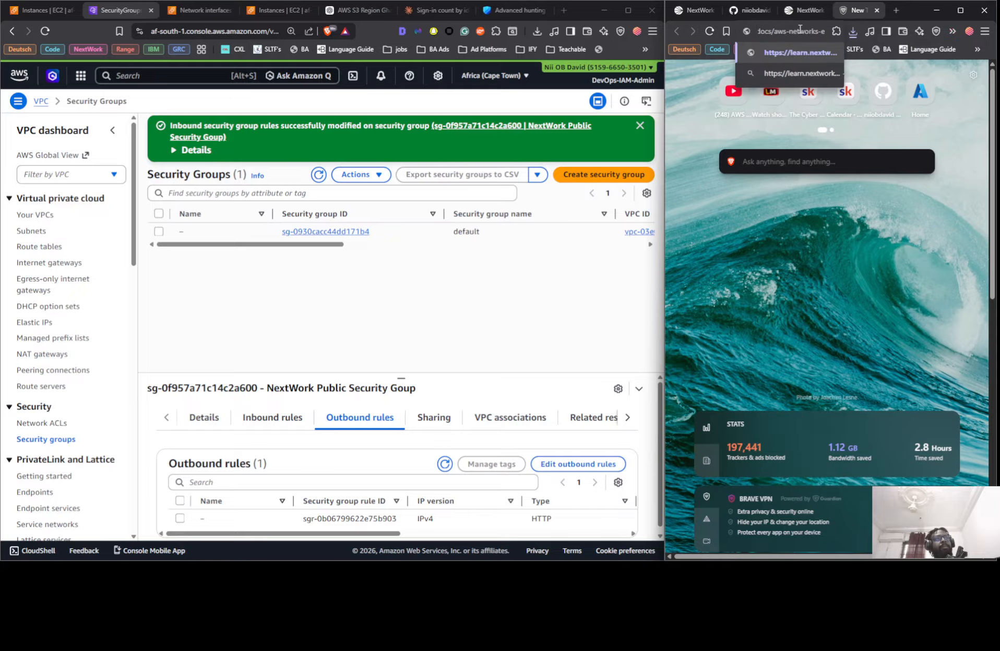
key(Return)
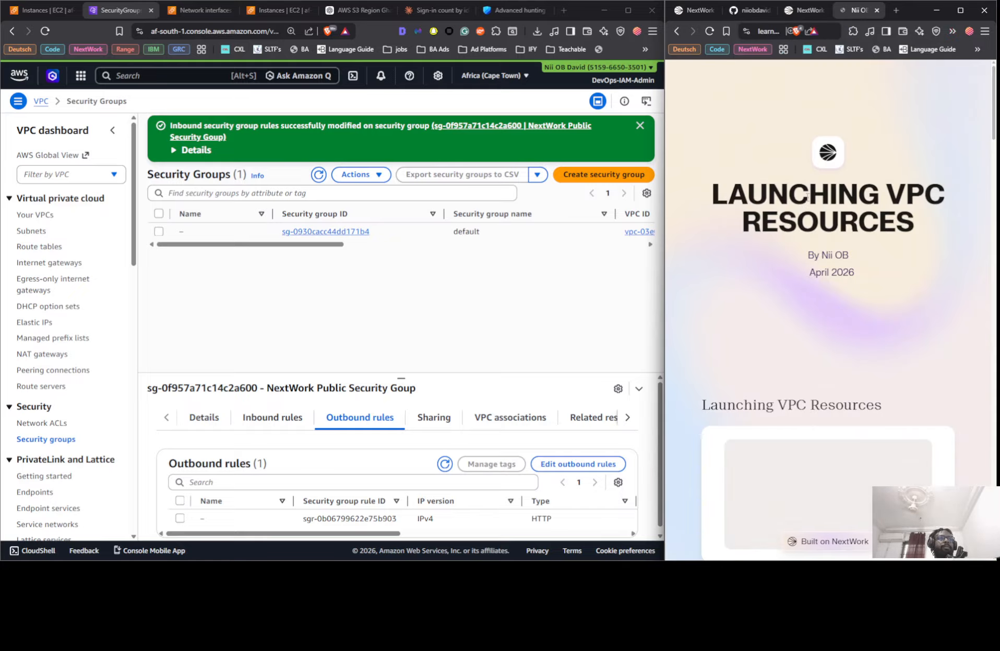
triple_click(807, 197)
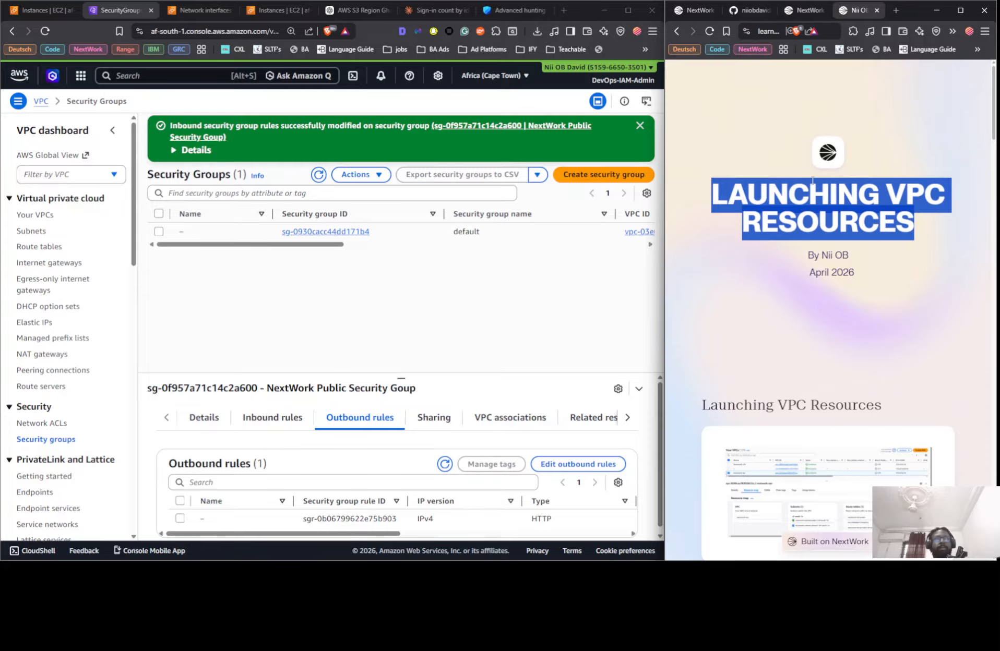
Download the project documentation as a PDF into the nextwrk folder, named "Launching VPC Resources.pdf".
click(804, 10)
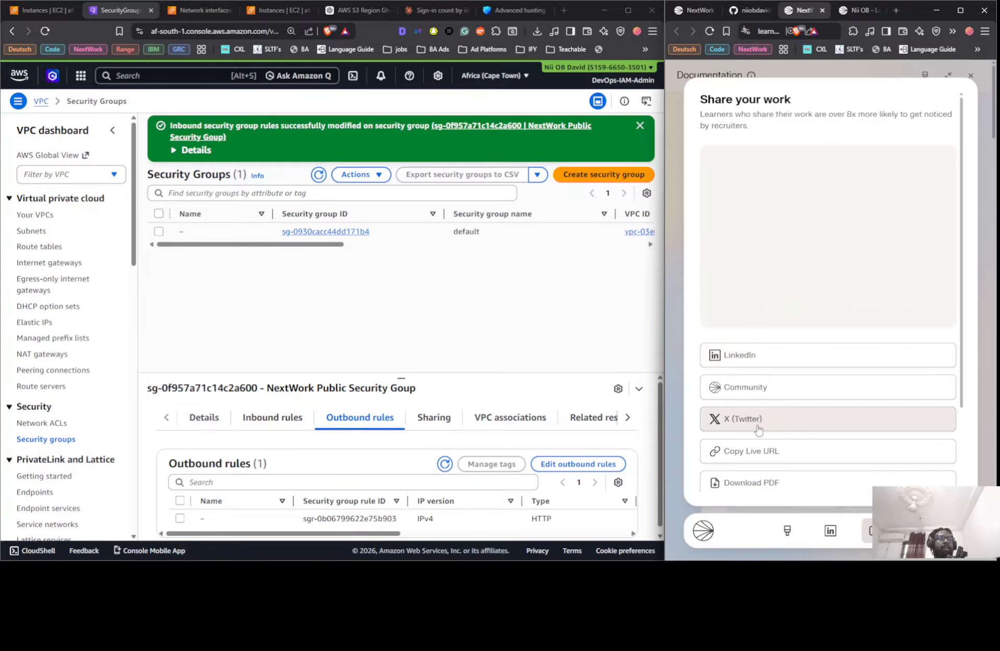
click(739, 482)
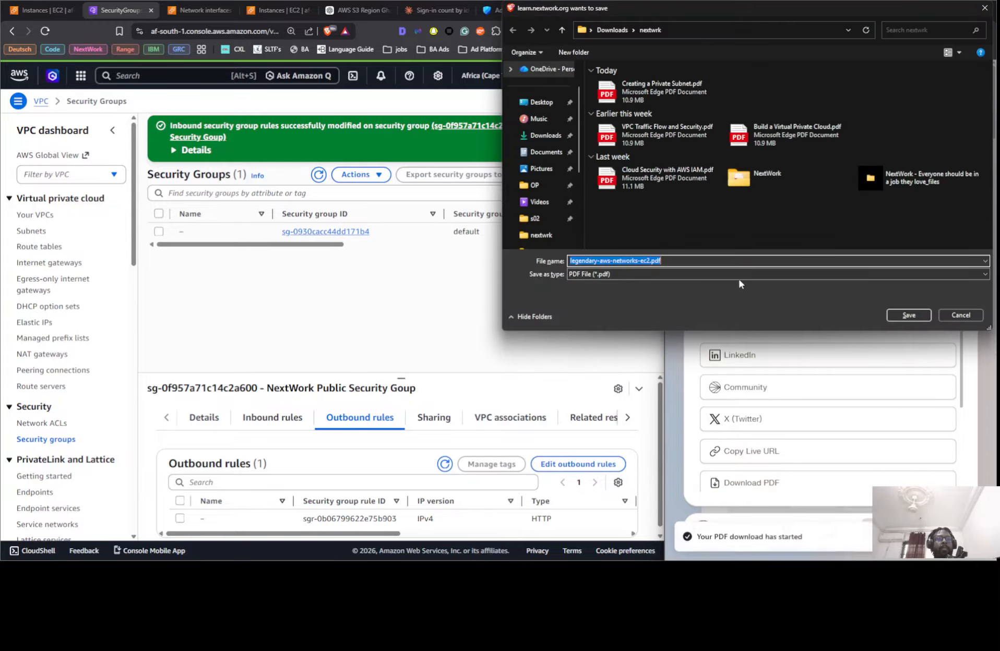
click(638, 261)
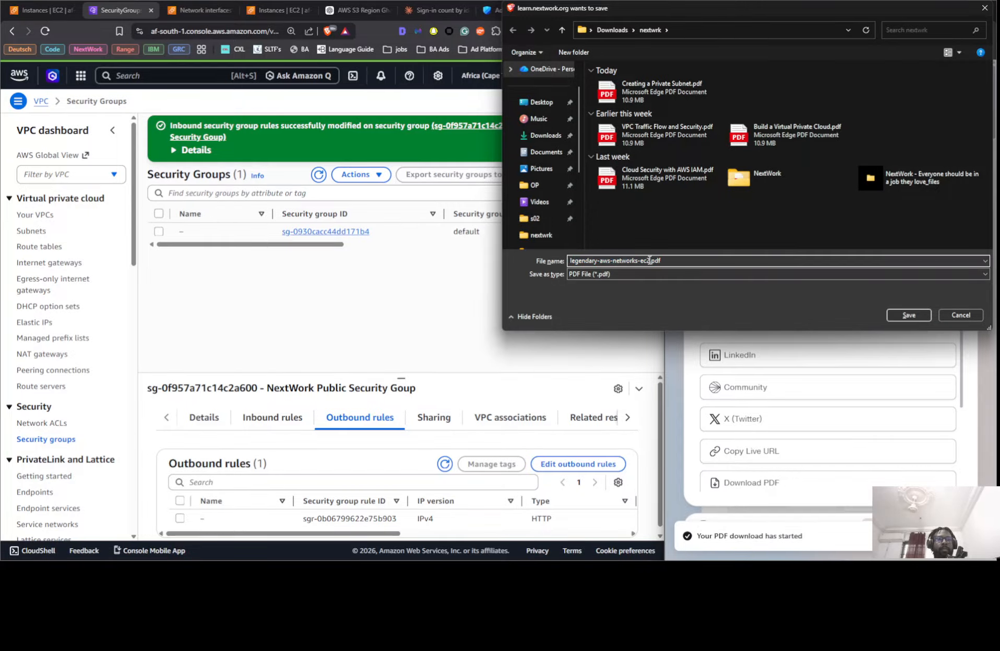
drag(649, 261, 555, 274)
key(ctrl+v)
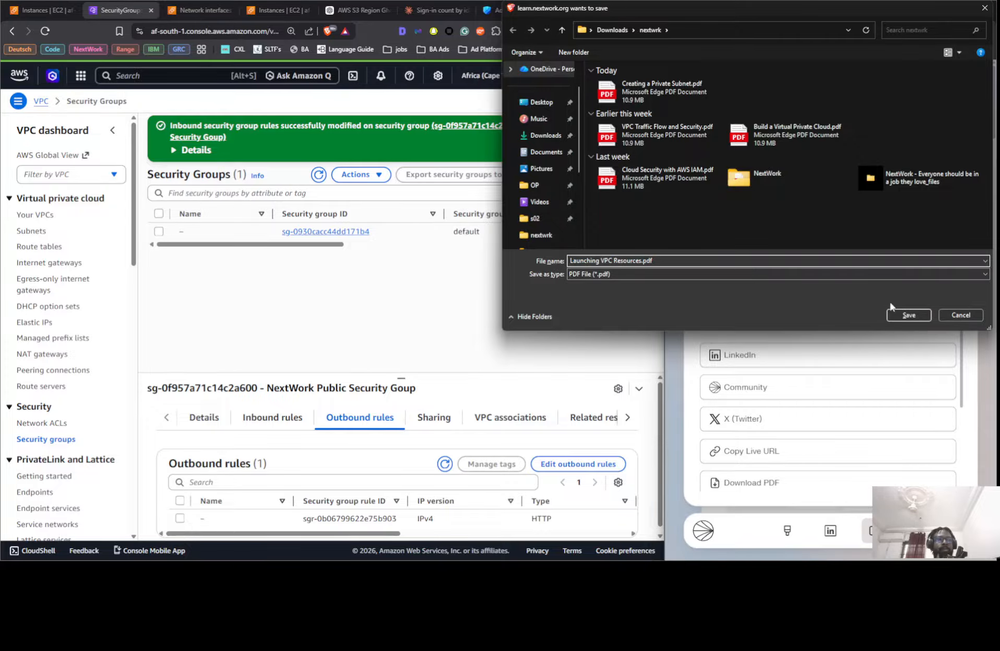
click(904, 313)
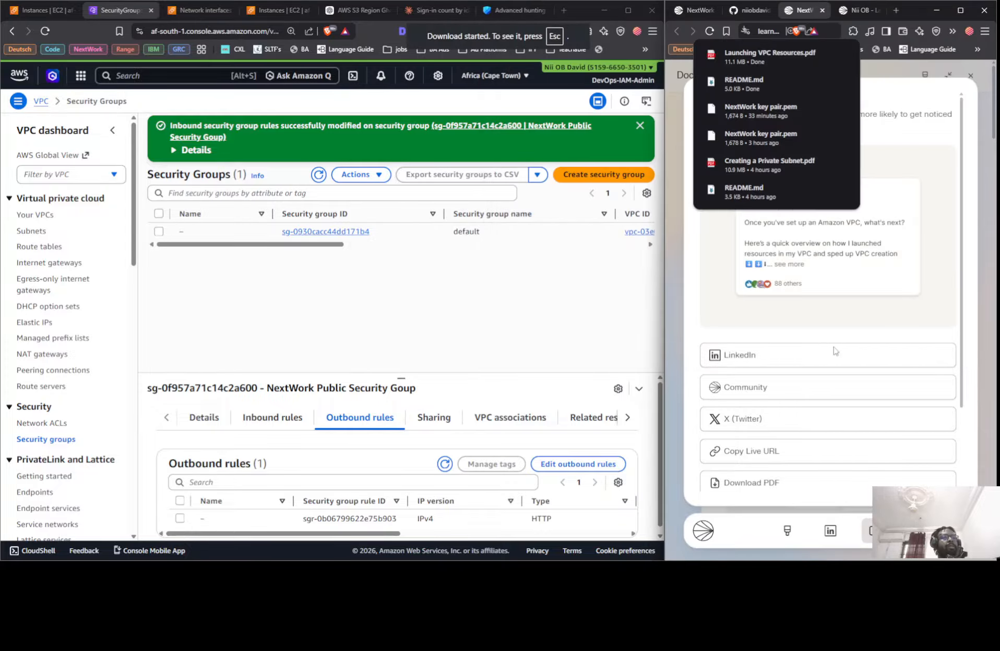
Start sharing the project documentation on LinkedIn from the sharing options.
scroll(777, 386, down, 2)
scroll(777, 385, down, 2)
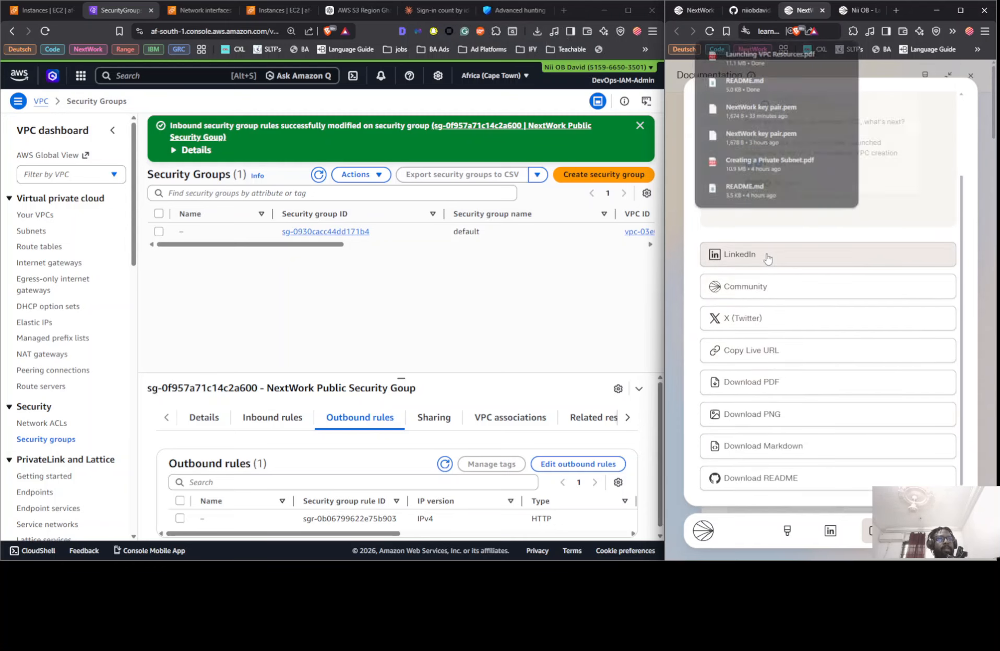
click(767, 256)
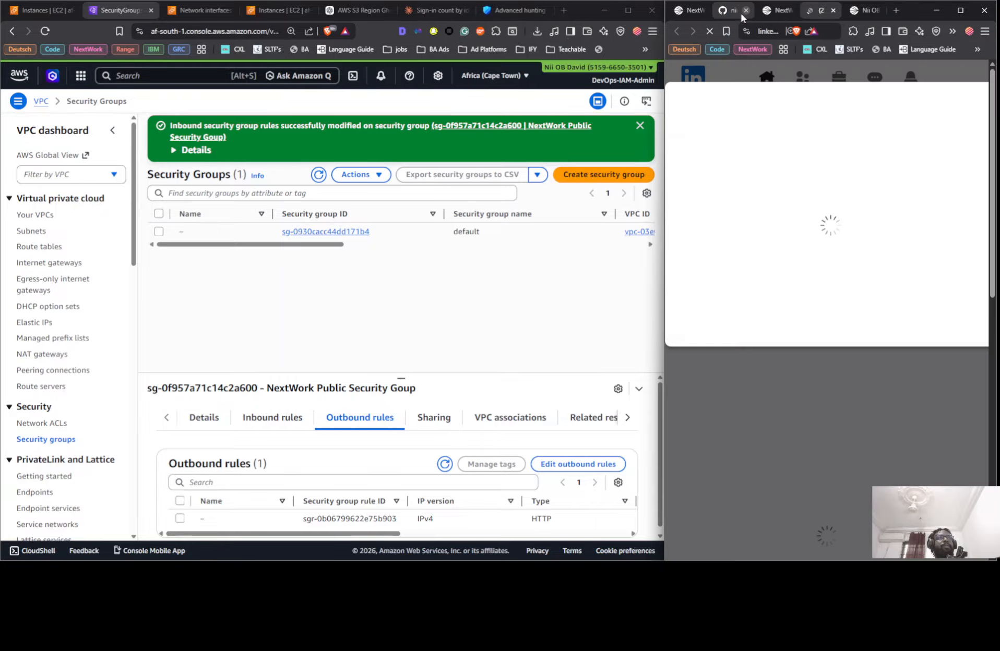
Switch to GitHub and open the new repository form, ready to enter the repository name.
click(723, 12)
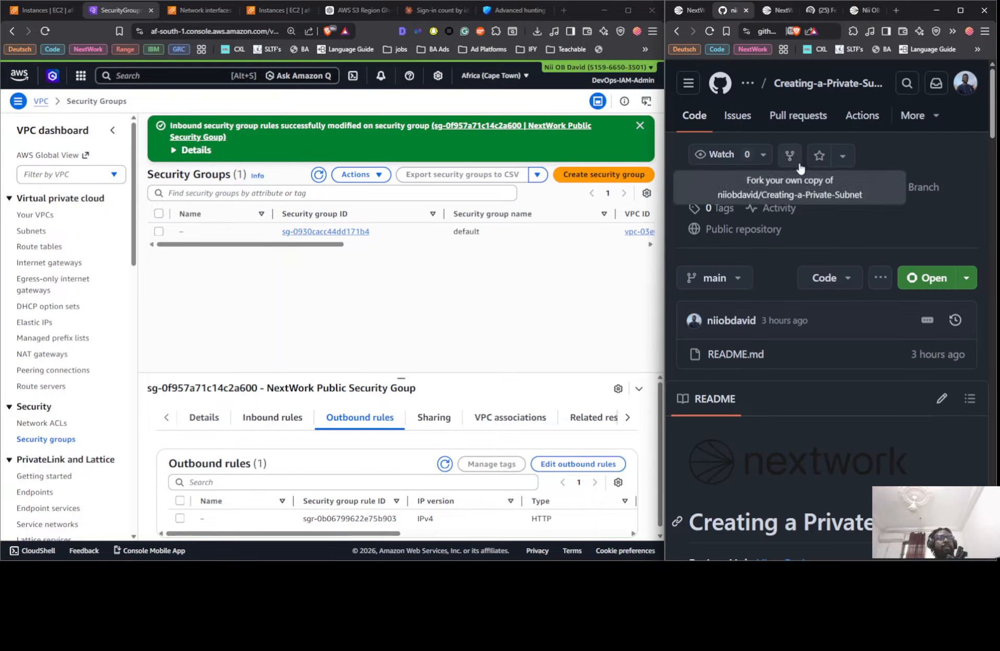
click(719, 83)
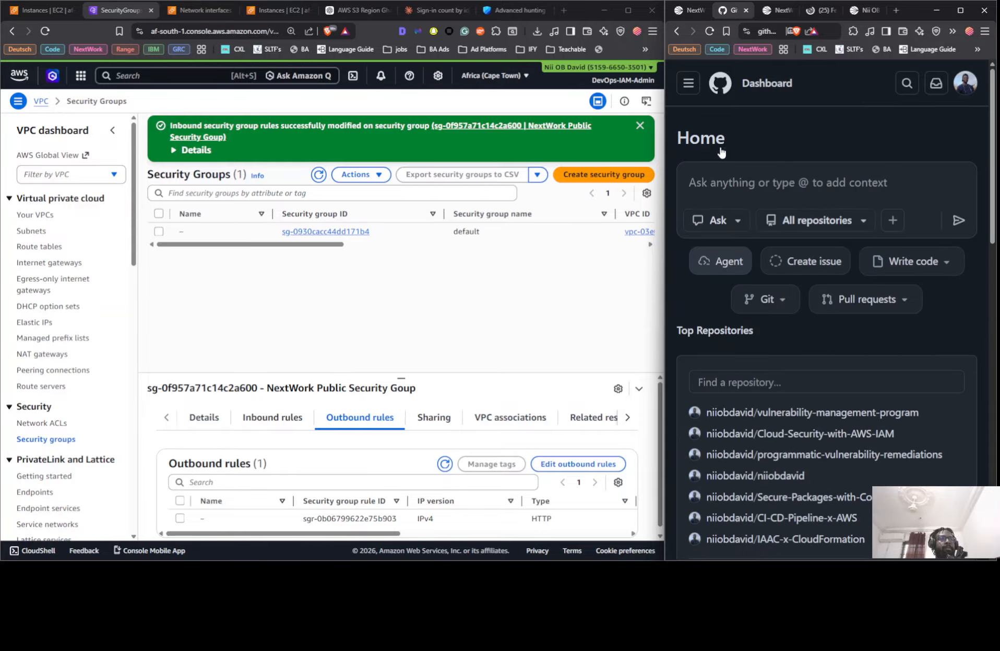
click(768, 84)
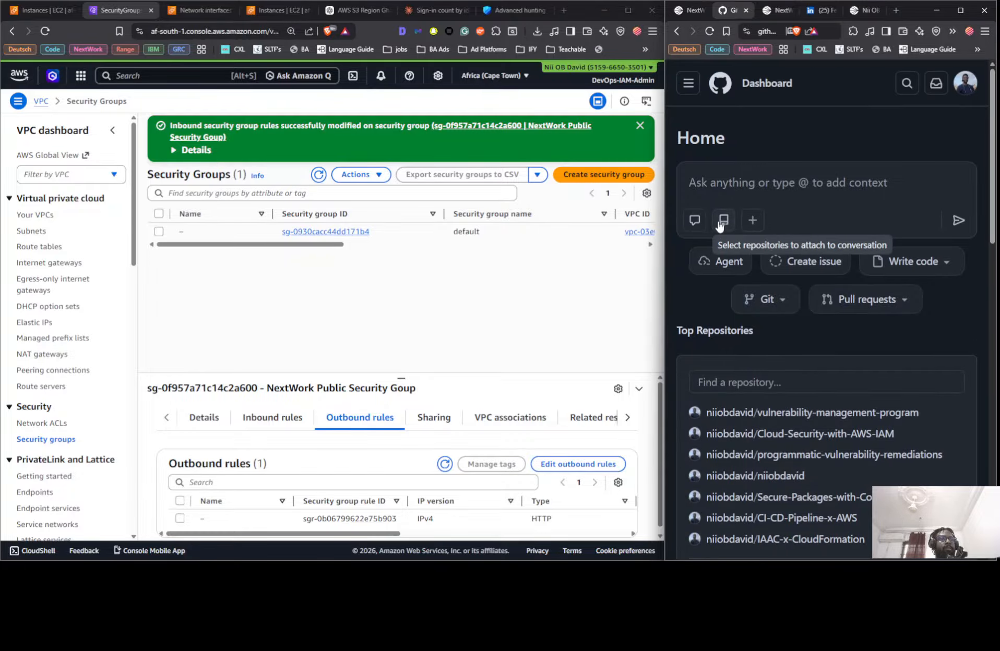
click(749, 220)
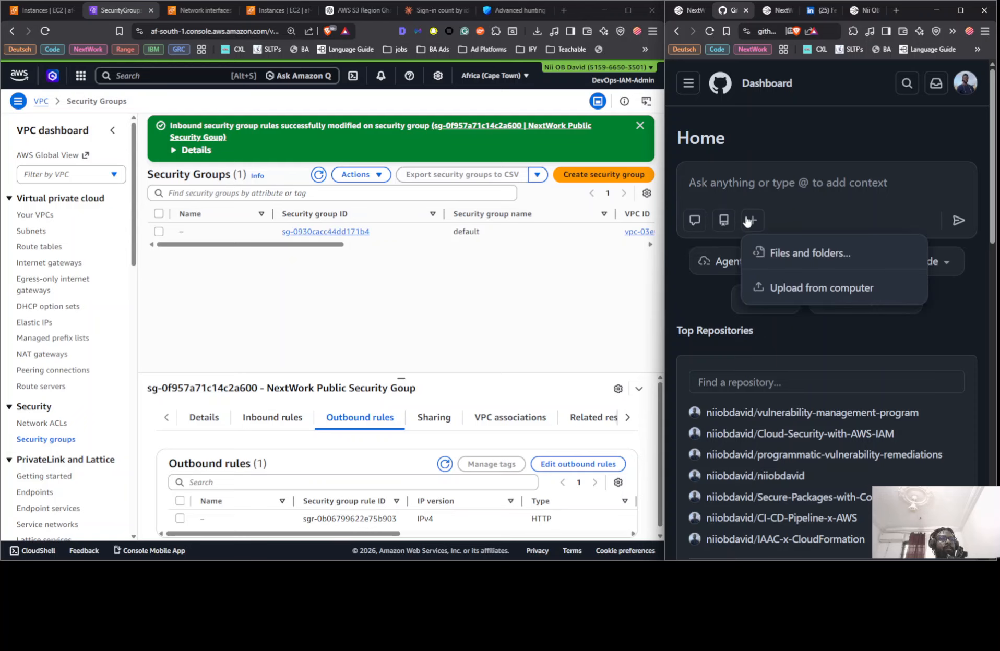
click(812, 134)
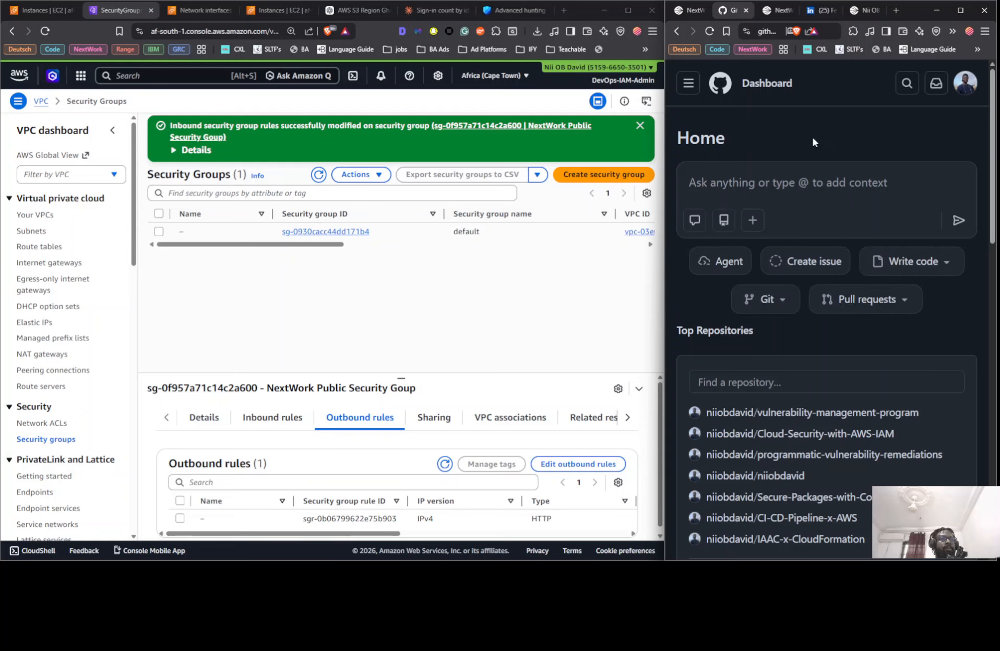
click(964, 83)
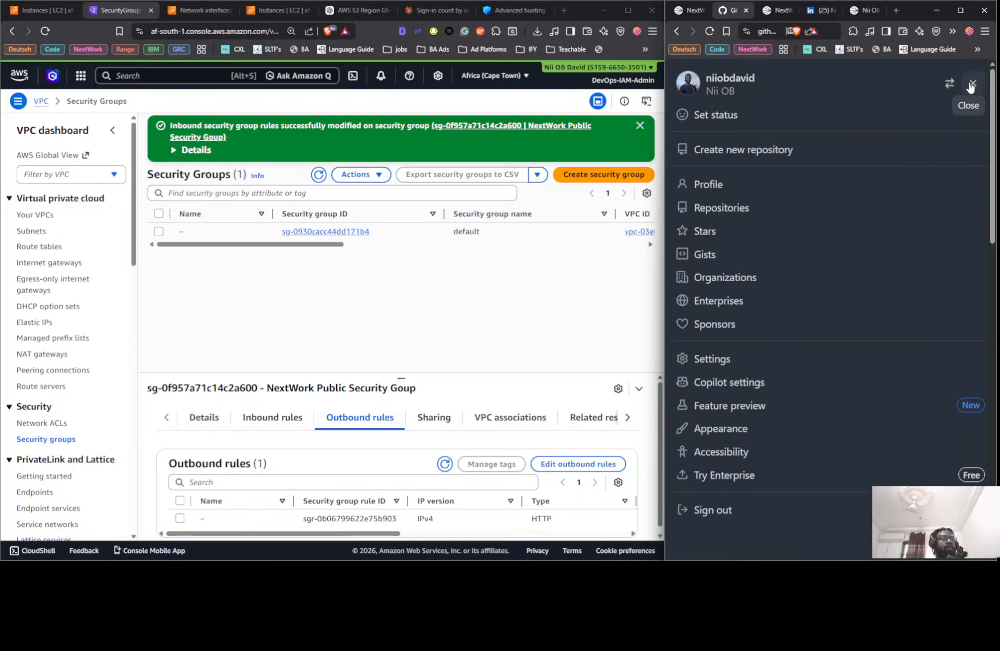
click(711, 155)
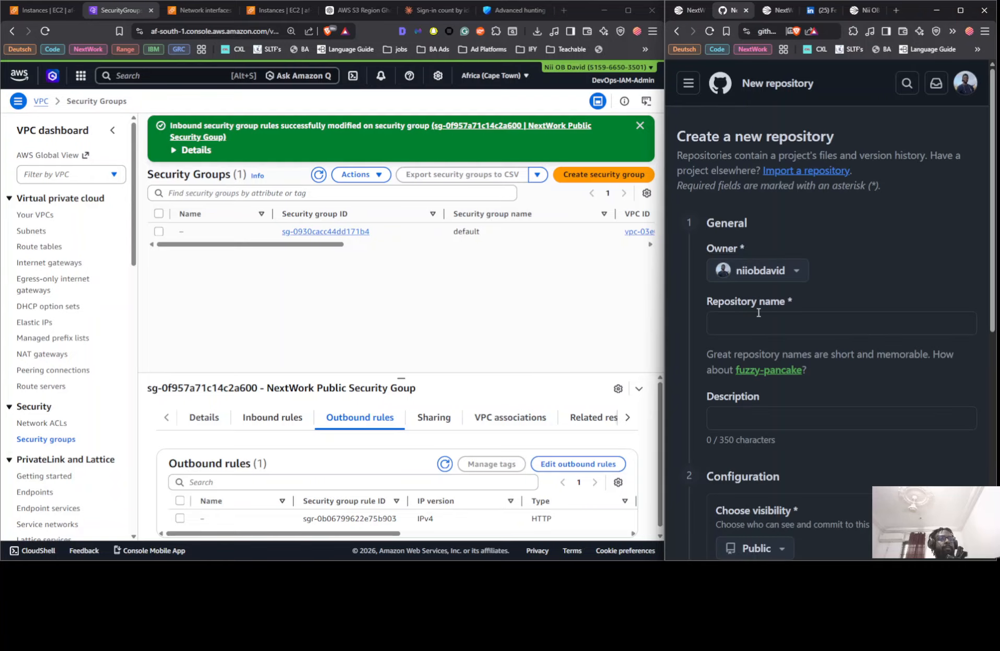
click(758, 314)
key(ctrl+v)
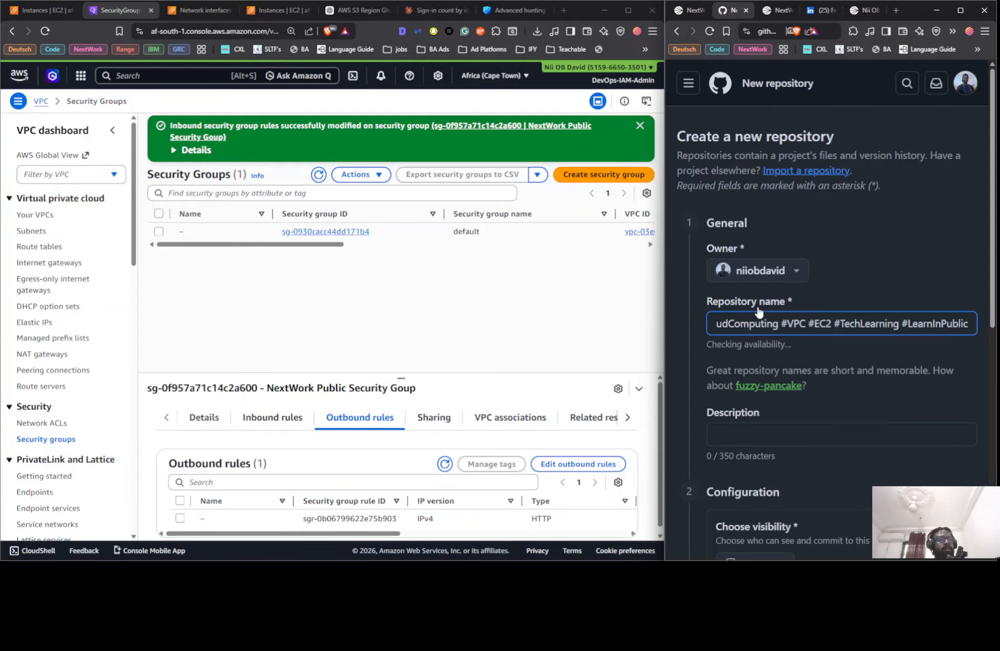
key(ctrl+a)
key(BackSpace)
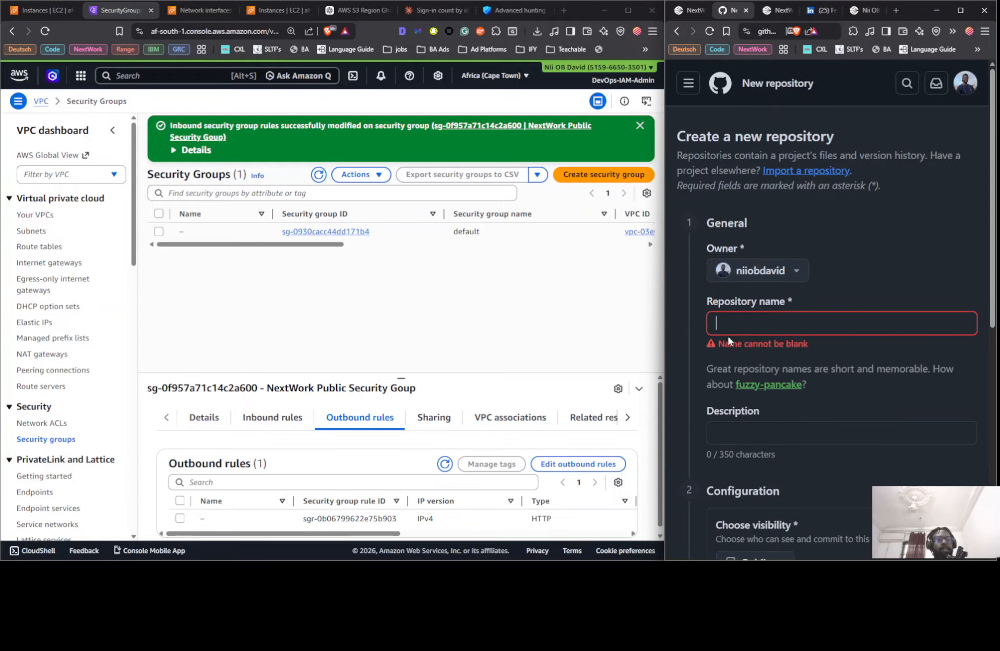
Name the repository "Launching VPC Resources" using the earlier copied title from the clipboard history, and create it as a public repository.
key(super+period)
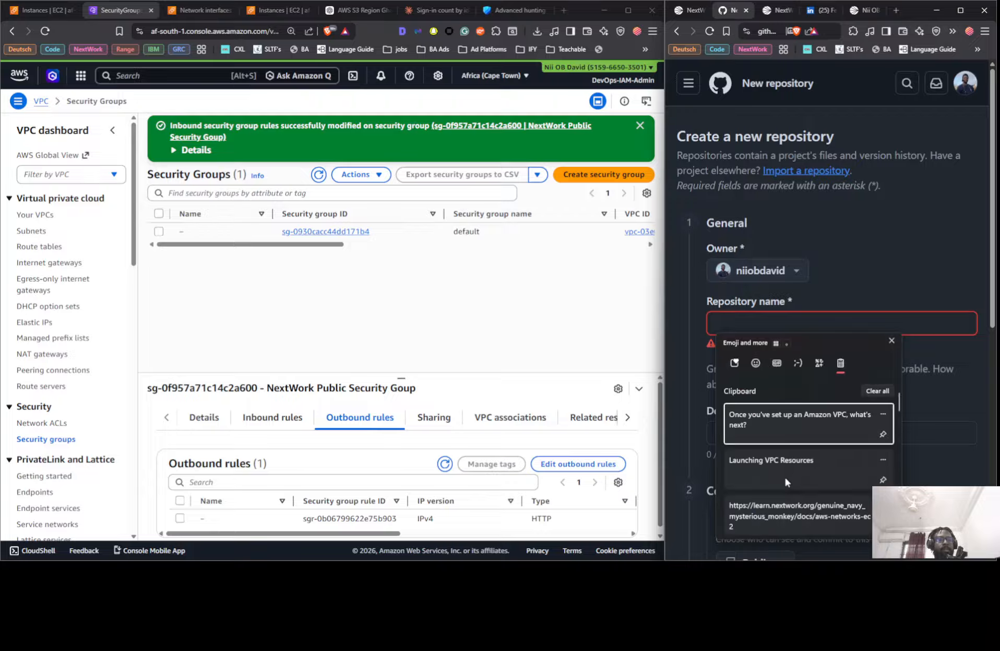
click(784, 476)
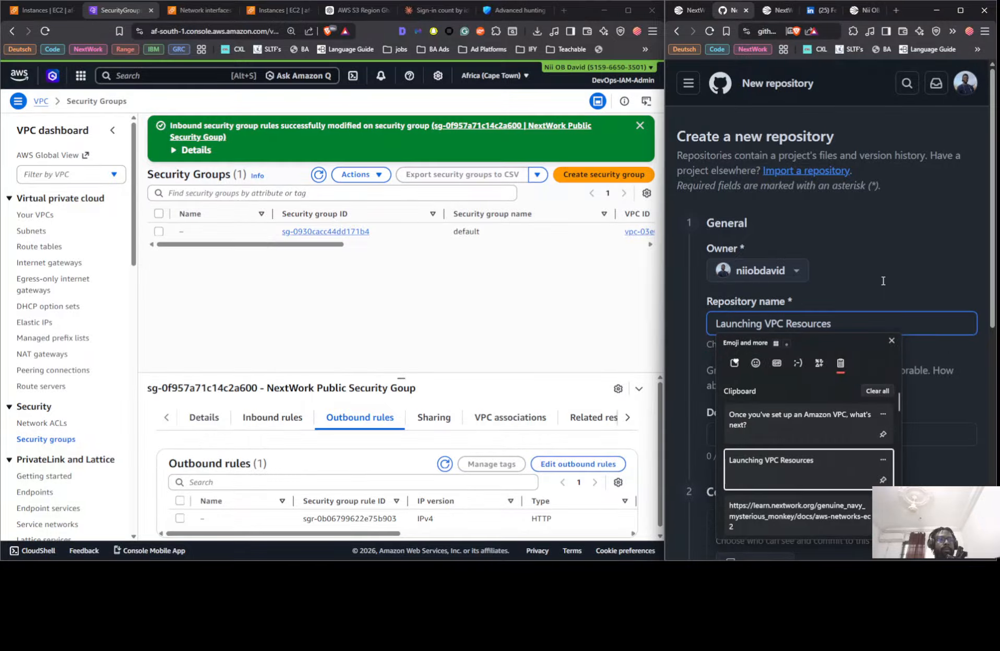
scroll(875, 305, down, 8)
click(912, 416)
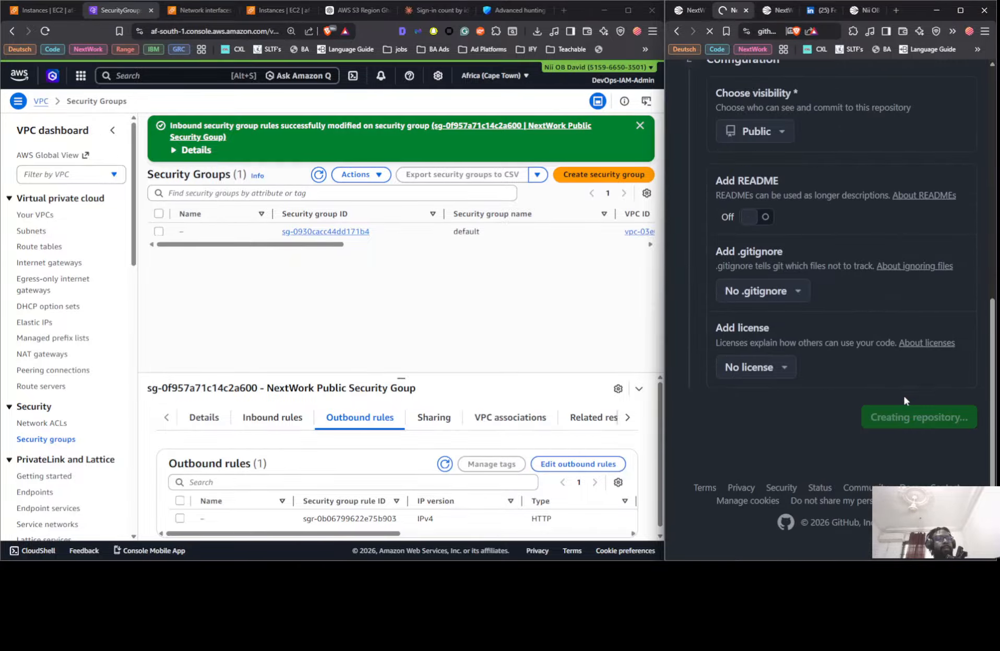
Upload README.md from the nextwrk folder to the new repository and commit it.
scroll(788, 365, down, 8)
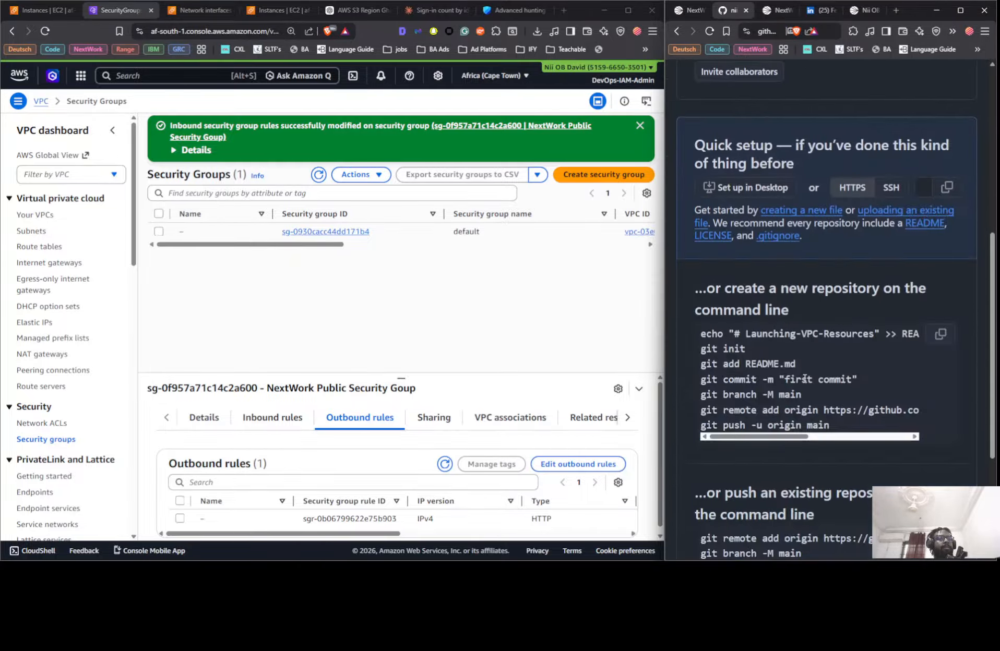
click(882, 210)
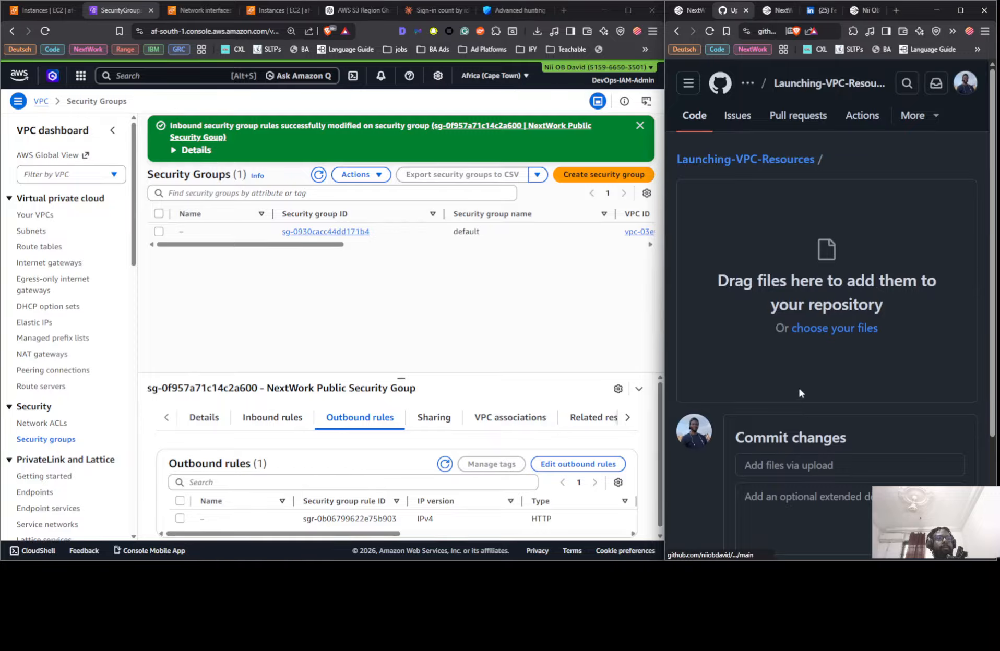
scroll(797, 385, down, 3)
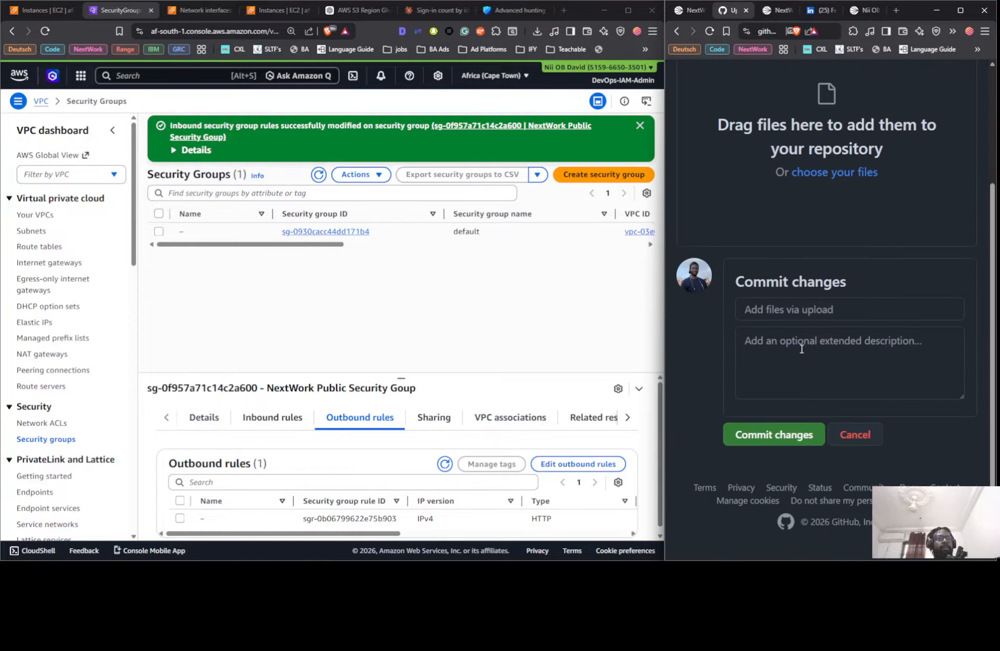
click(811, 173)
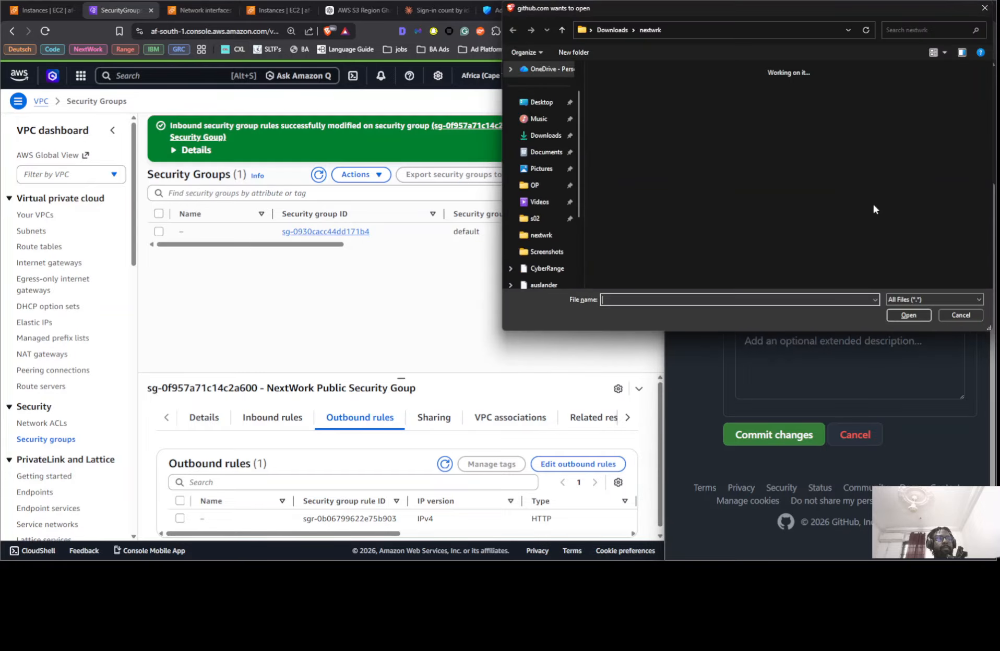
click(907, 316)
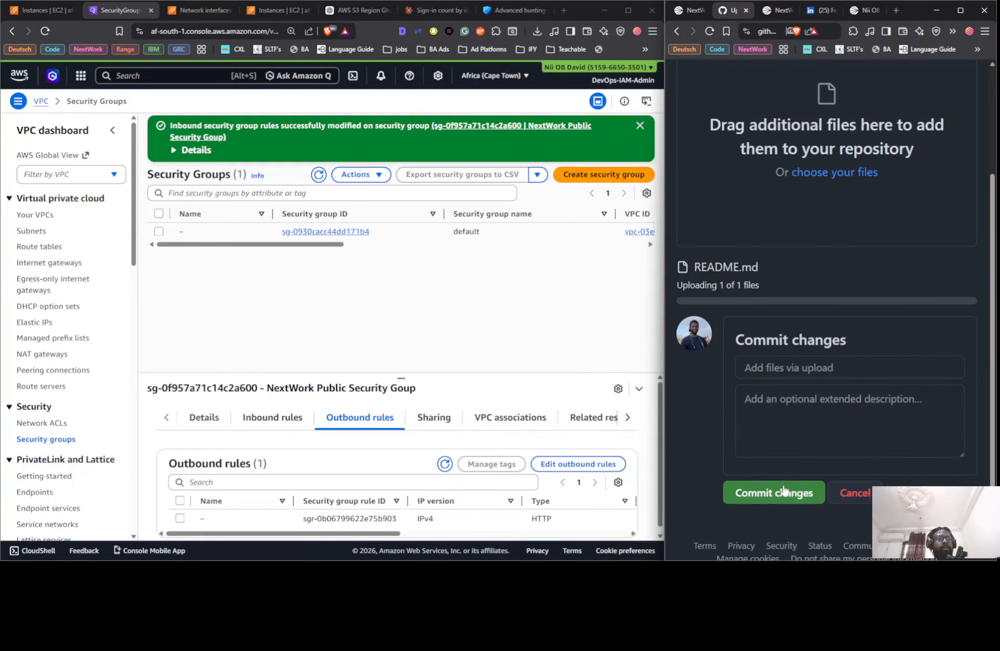
click(785, 487)
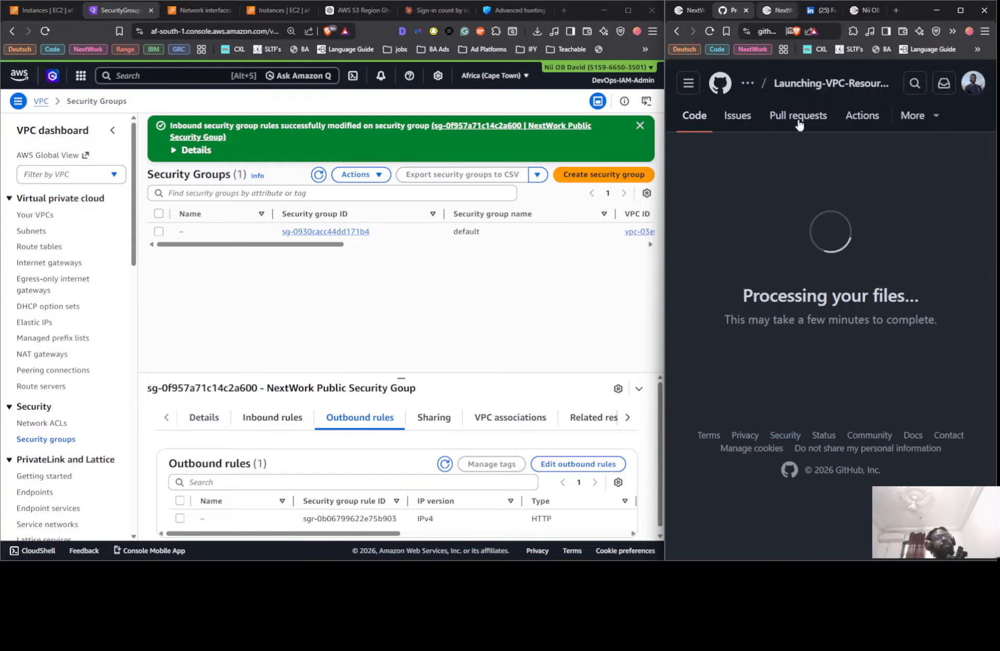
Look through the live NextWork documentation and the README published in the GitHub repository to check their text and images.
click(854, 11)
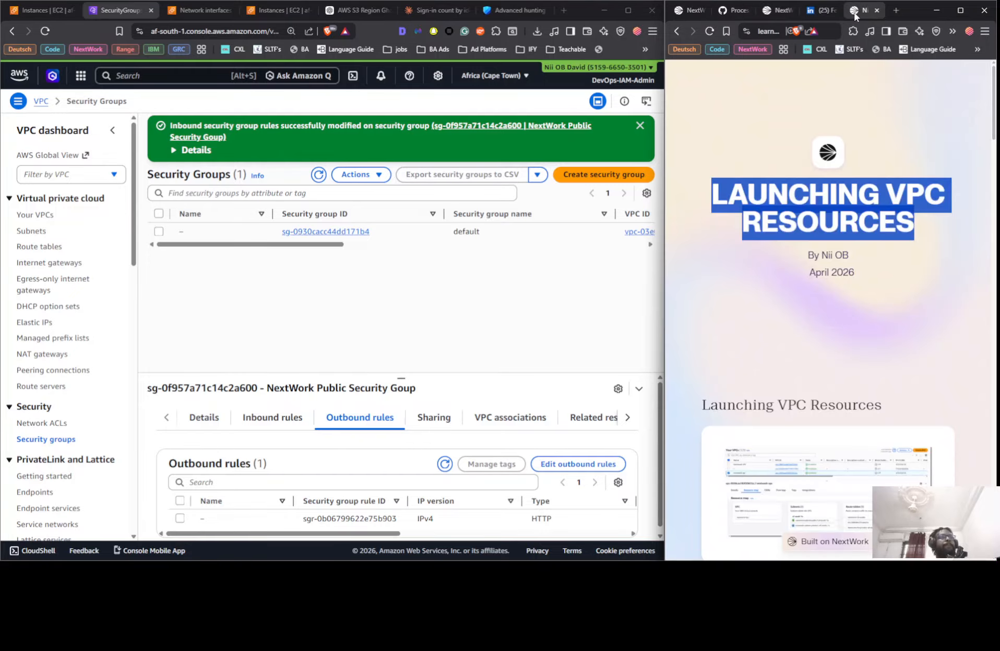
scroll(809, 256, down, 15)
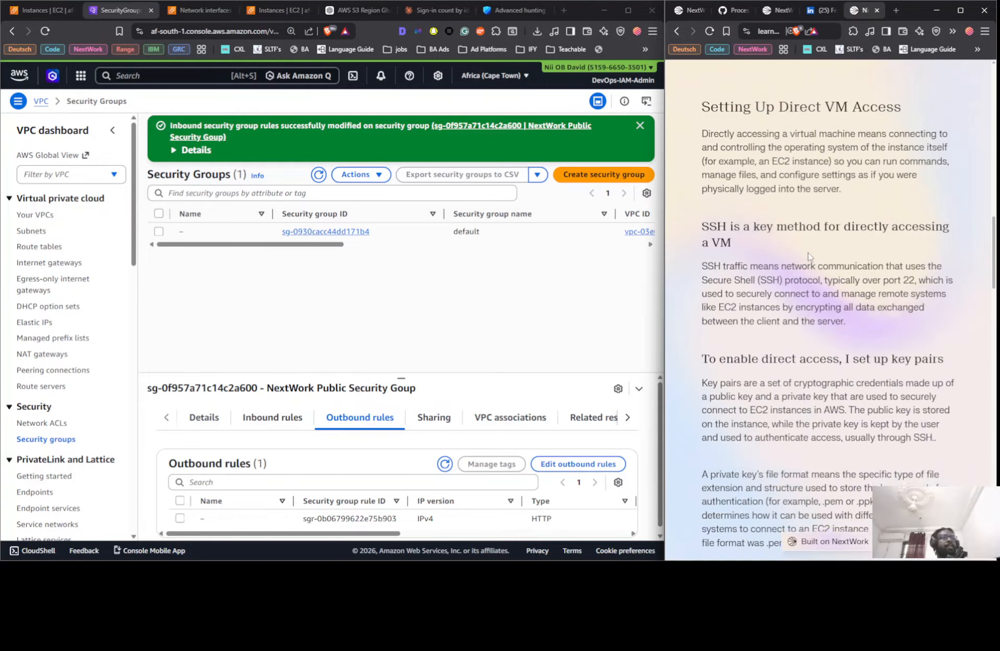
scroll(808, 256, down, 10)
click(739, 15)
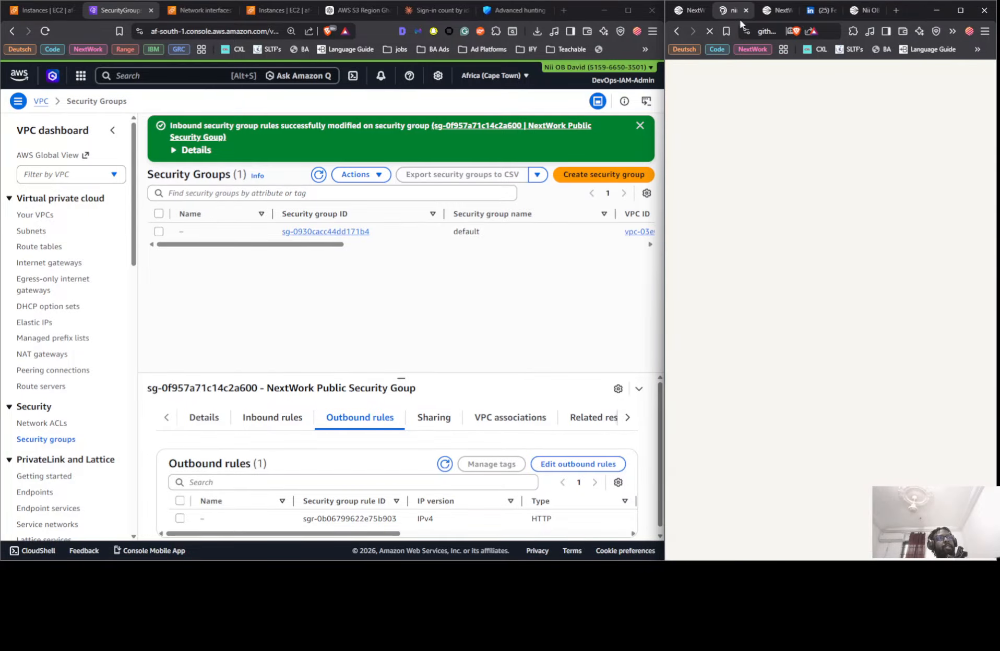
scroll(804, 232, down, 10)
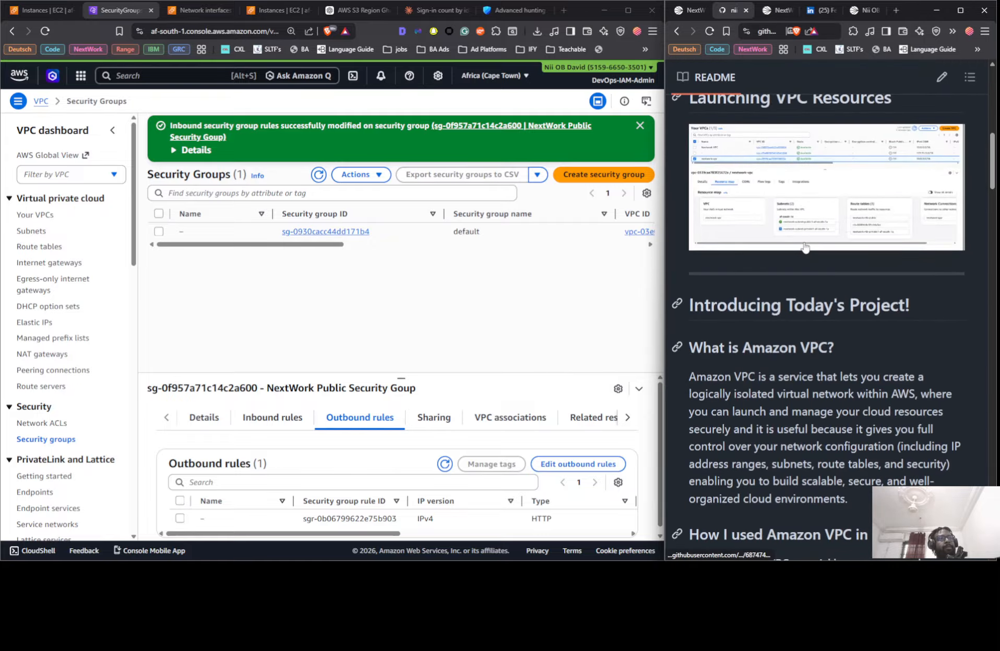
scroll(805, 247, down, 12)
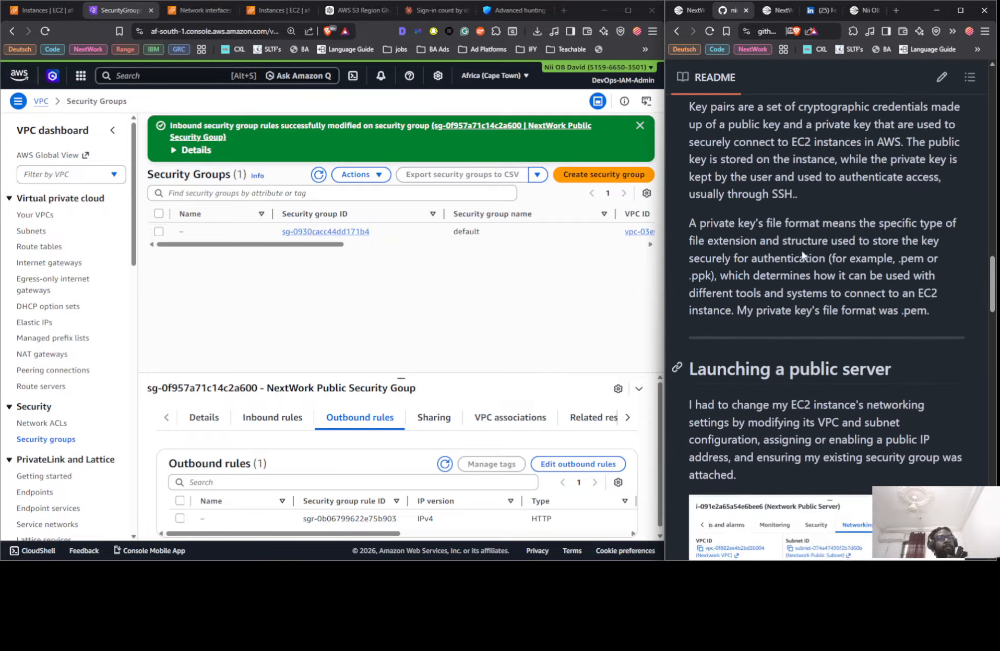
scroll(802, 254, down, 20)
scroll(803, 255, up, 5)
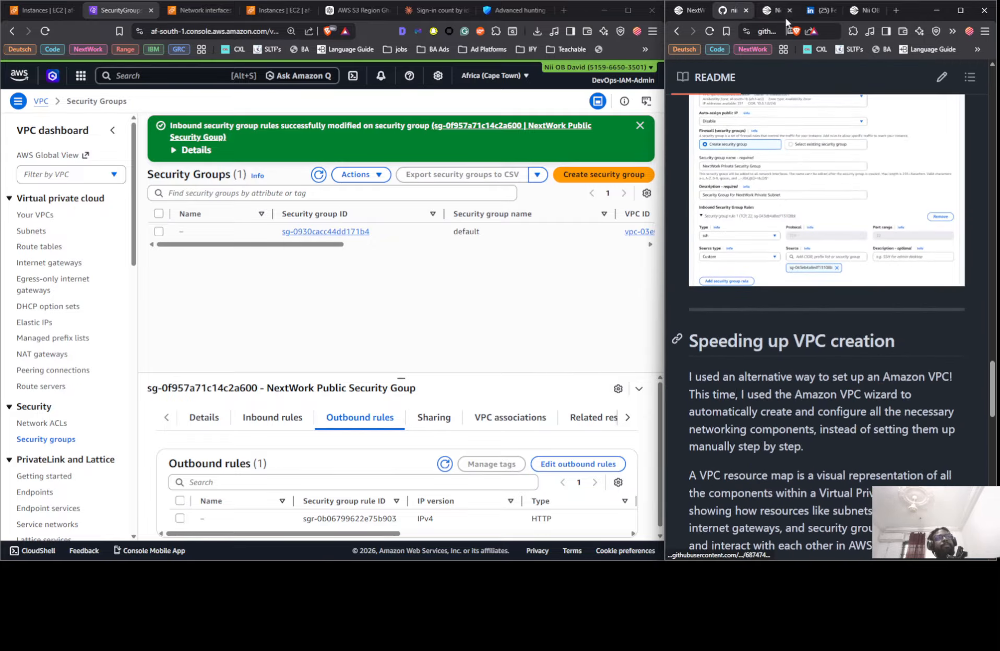
Return to the LinkedIn post draft for the NextWork project.
click(813, 12)
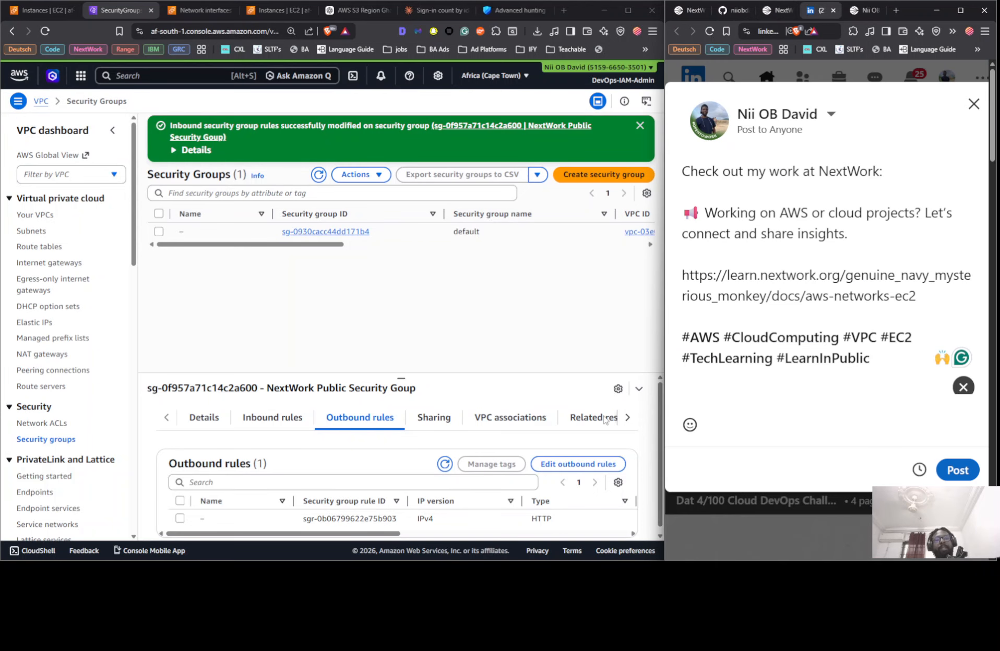
mouse_move(664, 396)
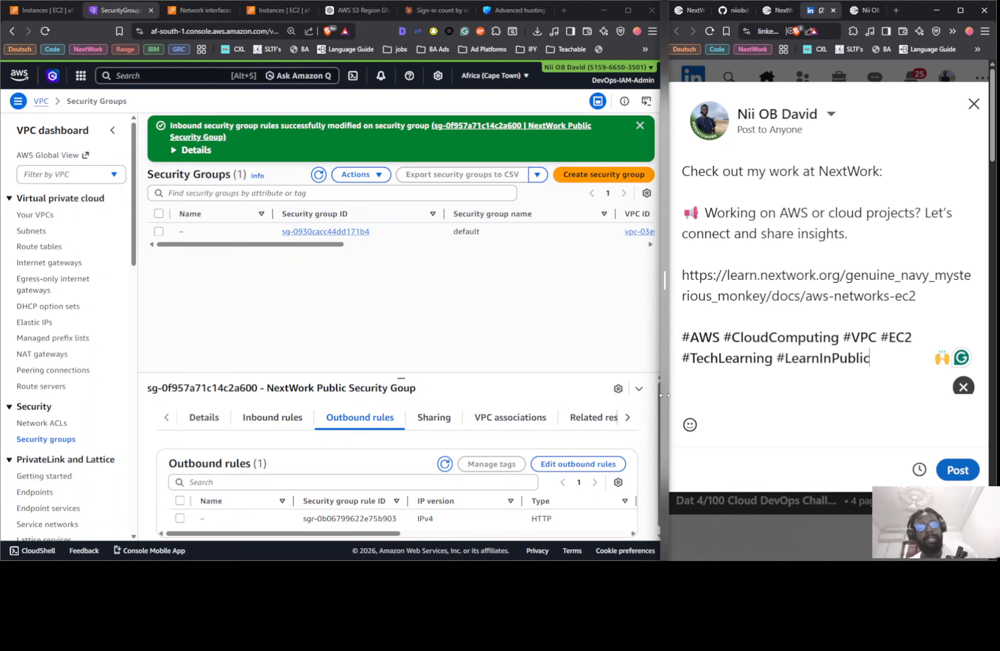